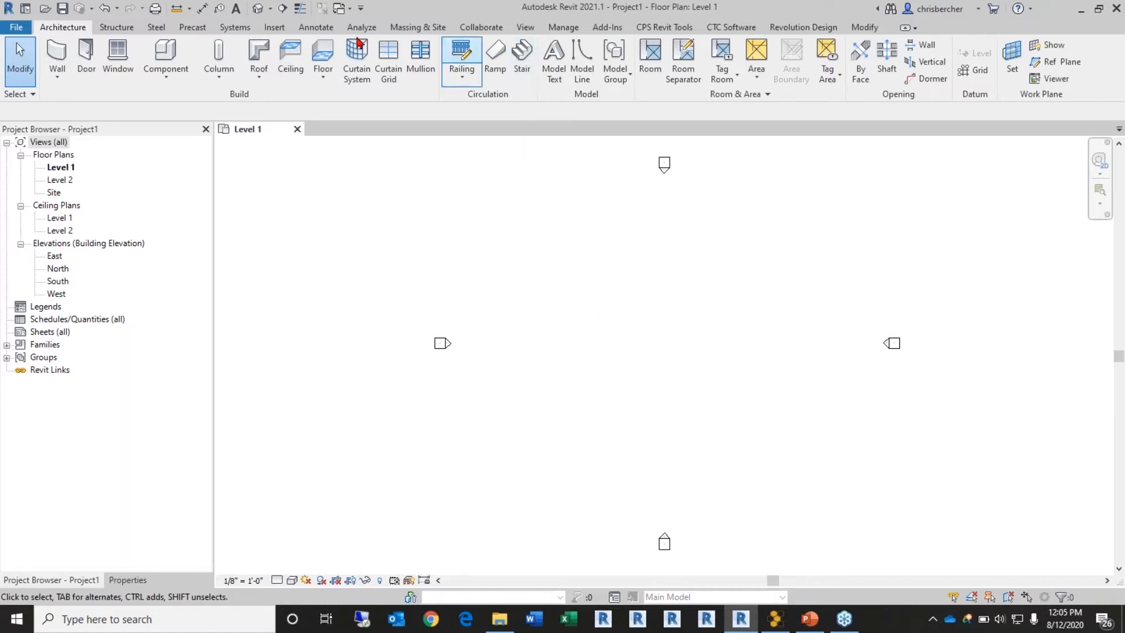
Step: Start a new project parameter from Manage > Project Parameters and name it 'Design Area'
{"action": "left_click", "coordinate": [556, 27]}
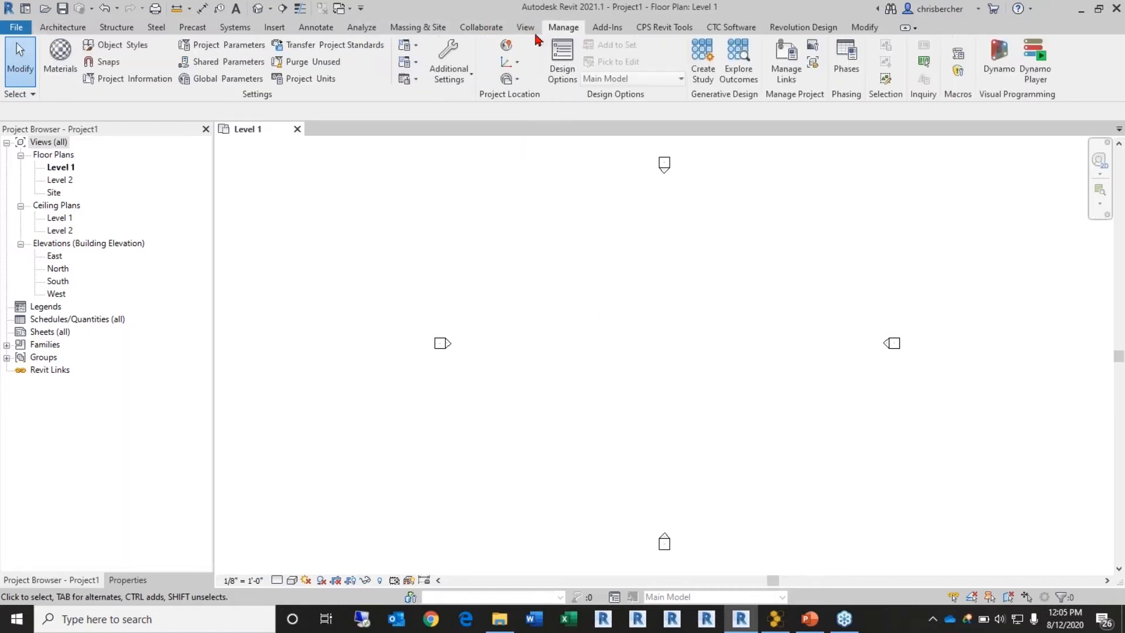
{"action": "left_click", "coordinate": [228, 45]}
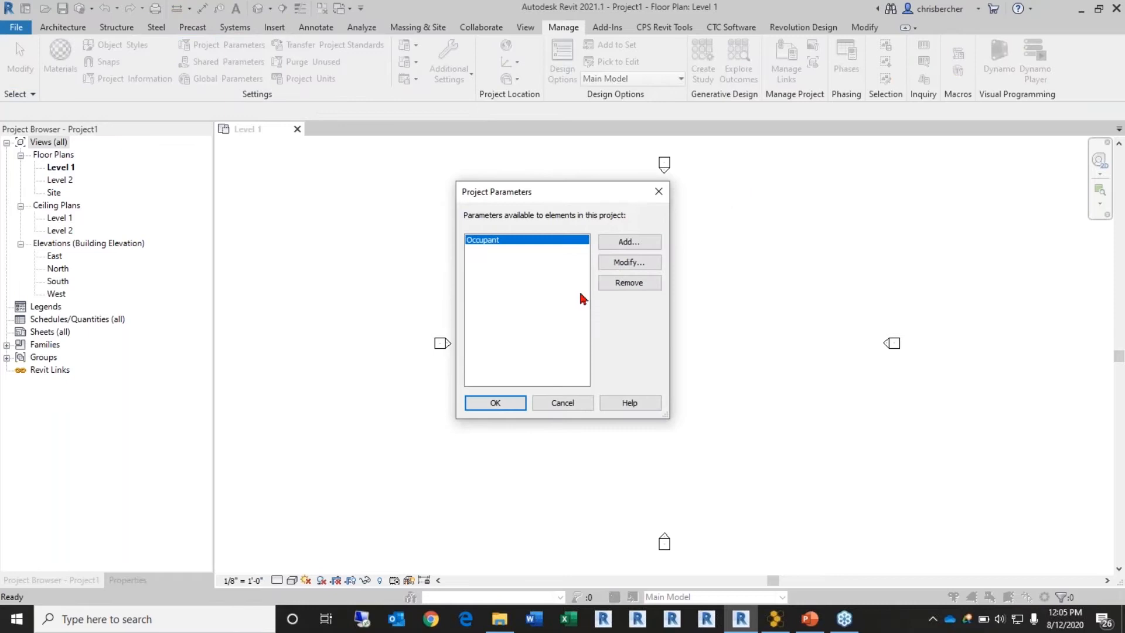
{"action": "left_click", "coordinate": [630, 243]}
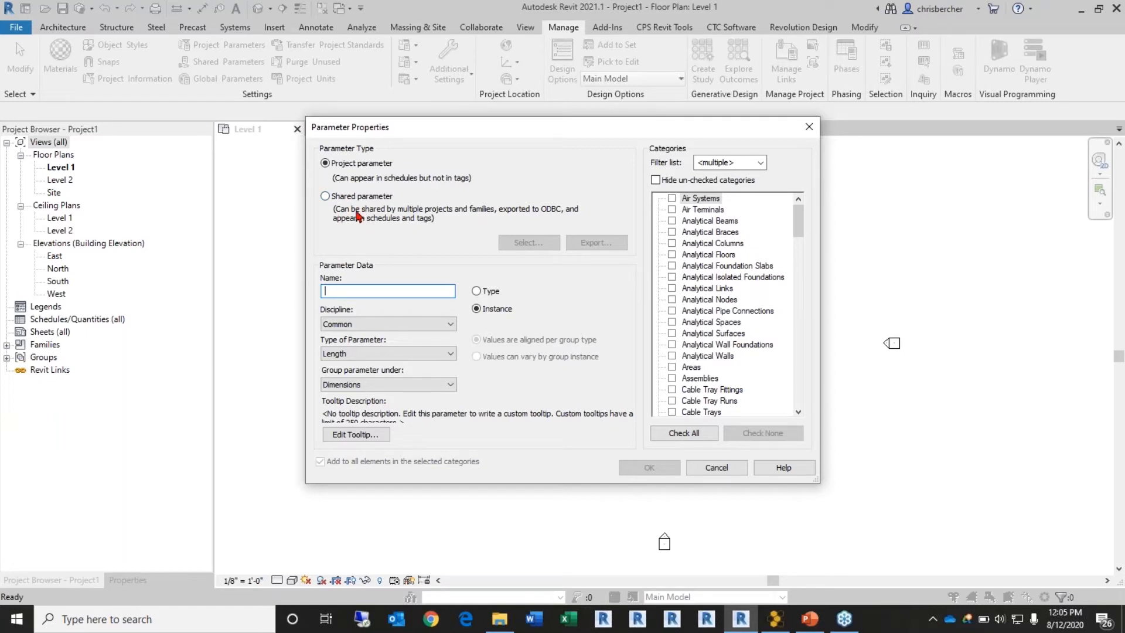
{"action": "type", "text": "Design"}
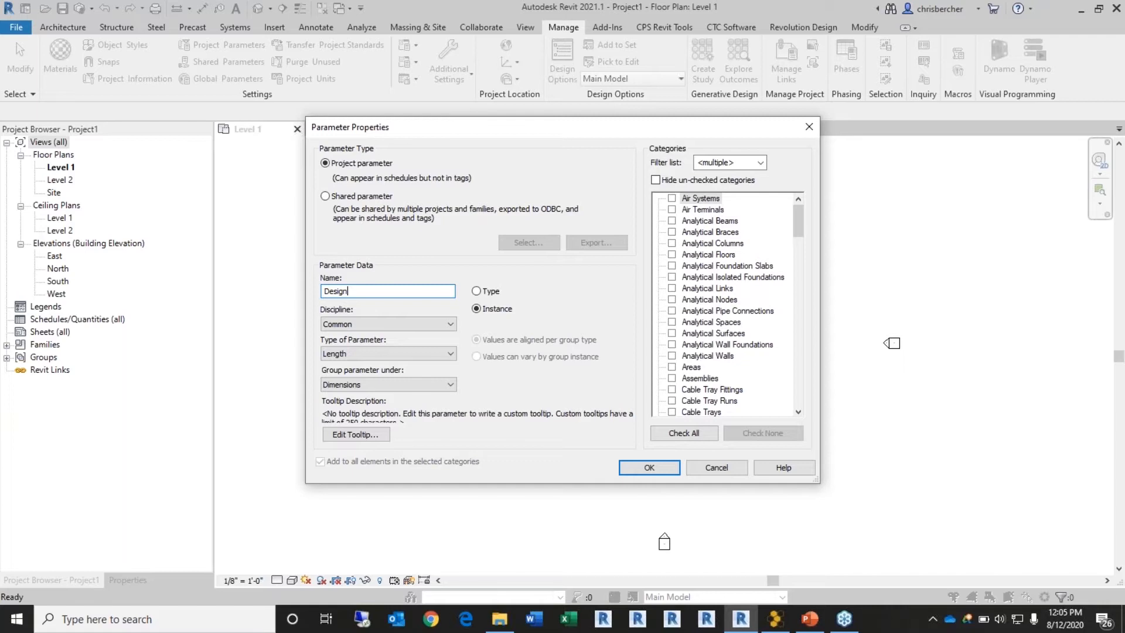
{"action": "type", "text": " Area"}
Step: Make Design Area an Area-type parameter grouped under Dimensions
{"action": "left_click", "coordinate": [434, 353]}
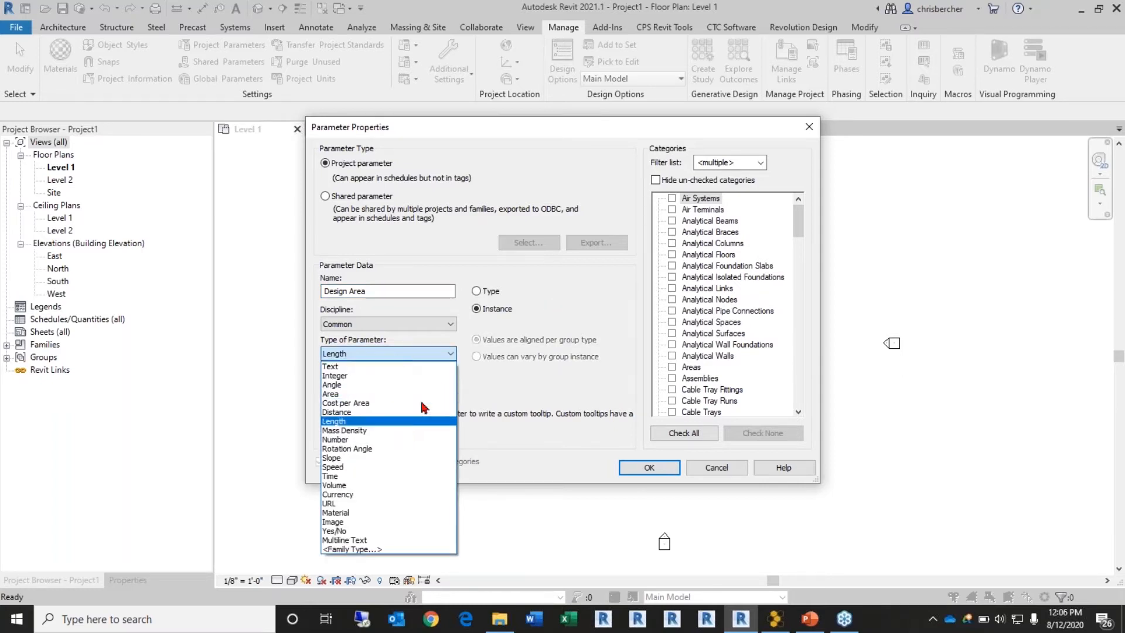
{"action": "left_click", "coordinate": [375, 384]}
{"action": "left_click", "coordinate": [381, 354]}
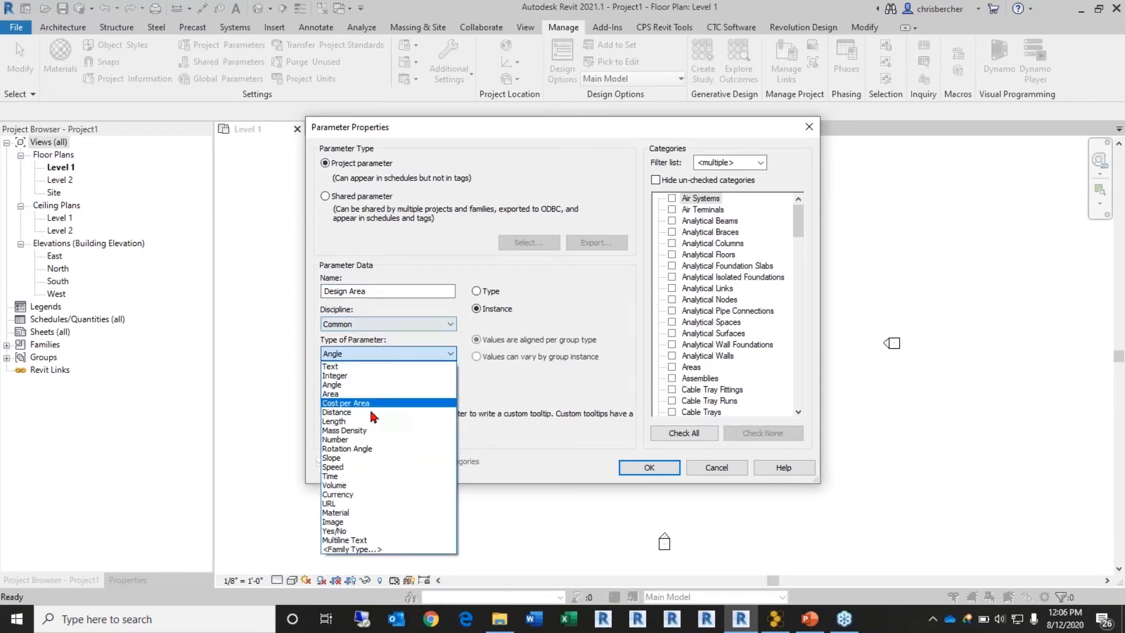
{"action": "left_click", "coordinate": [374, 395]}
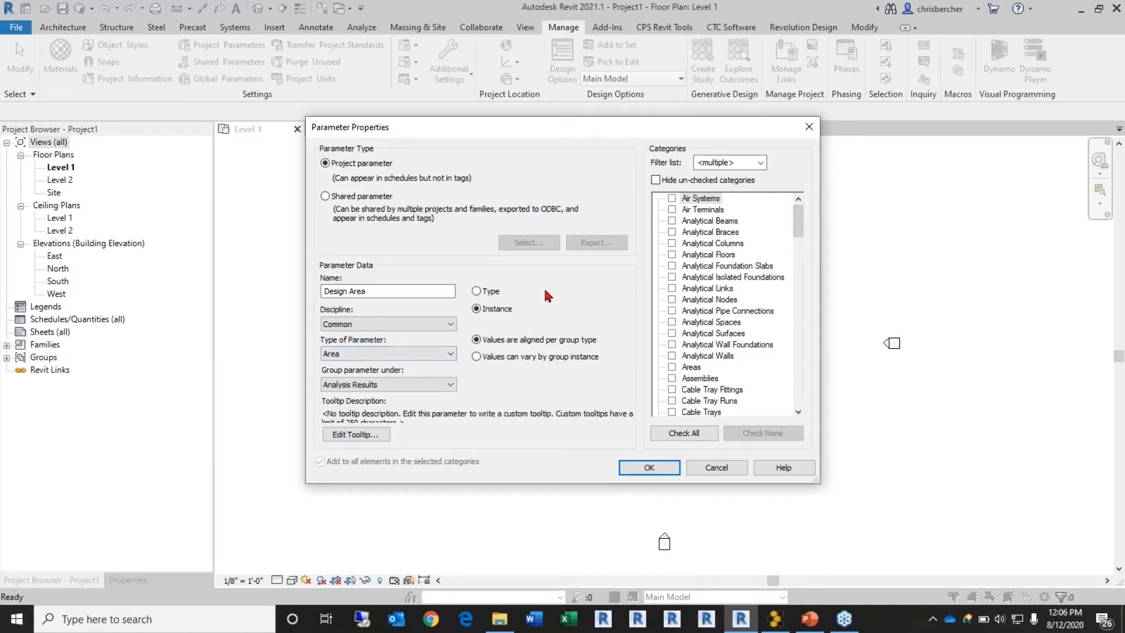
{"action": "left_click", "coordinate": [375, 385]}
{"action": "left_click", "coordinate": [410, 160]}
Step: Assign the Design Area parameter to the Rooms category and confirm it
{"action": "left_click", "coordinate": [769, 251]}
{"action": "key", "text": "r"}
{"action": "scroll", "coordinate": [769, 255], "scroll_direction": "down", "scroll_amount": 3}
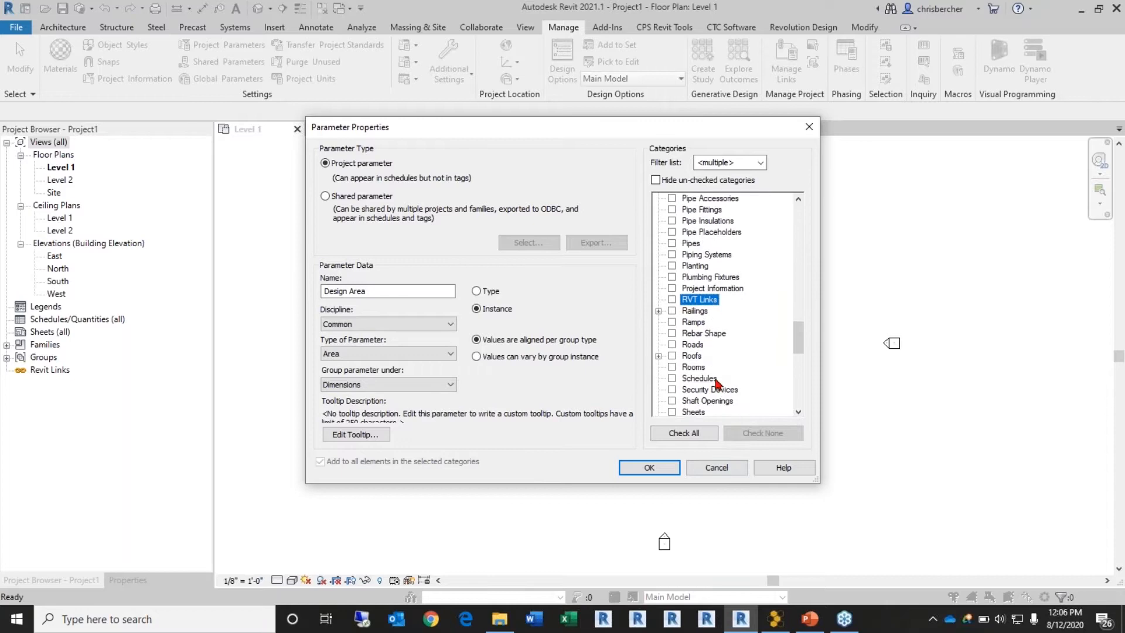
{"action": "left_click", "coordinate": [677, 367]}
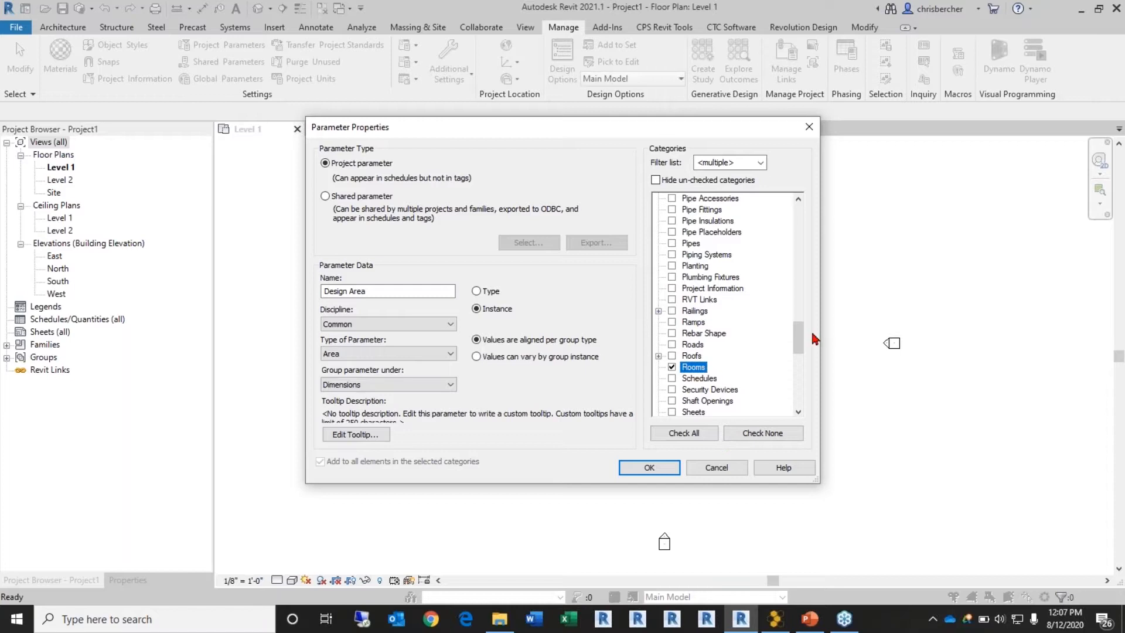
{"action": "left_click_drag", "start_coordinate": [801, 340], "coordinate": [800, 344]}
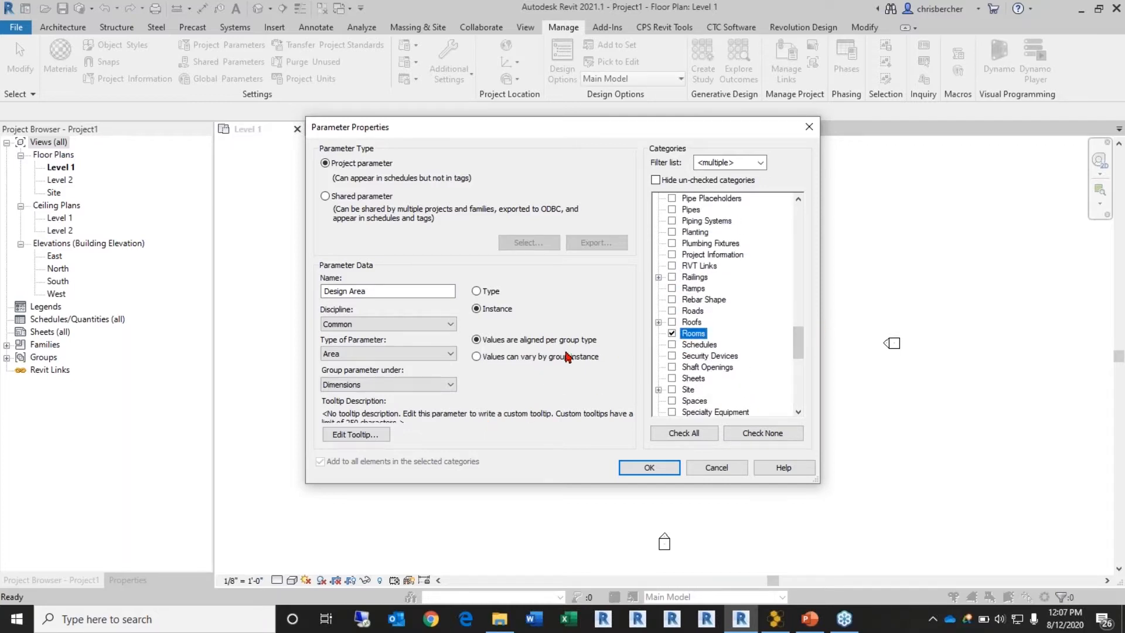
{"action": "left_click", "coordinate": [651, 468]}
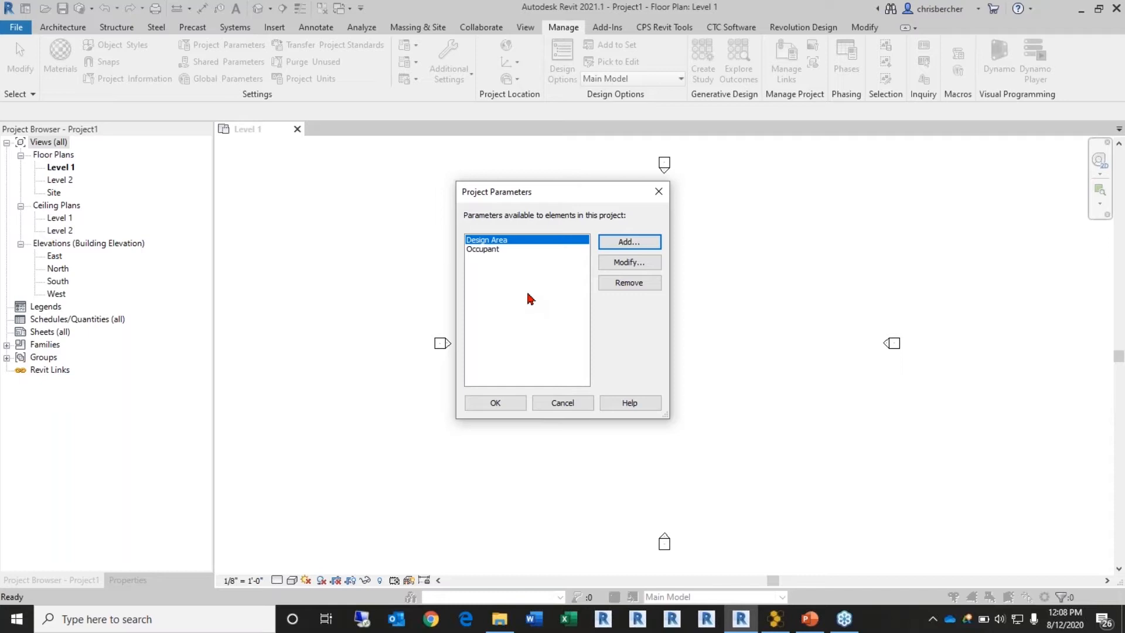
Step: Add a Room Type parameter of type Text, grouped under Identity Data, for Rooms
{"action": "left_click", "coordinate": [613, 242]}
{"action": "type", "text": "Room Type"}
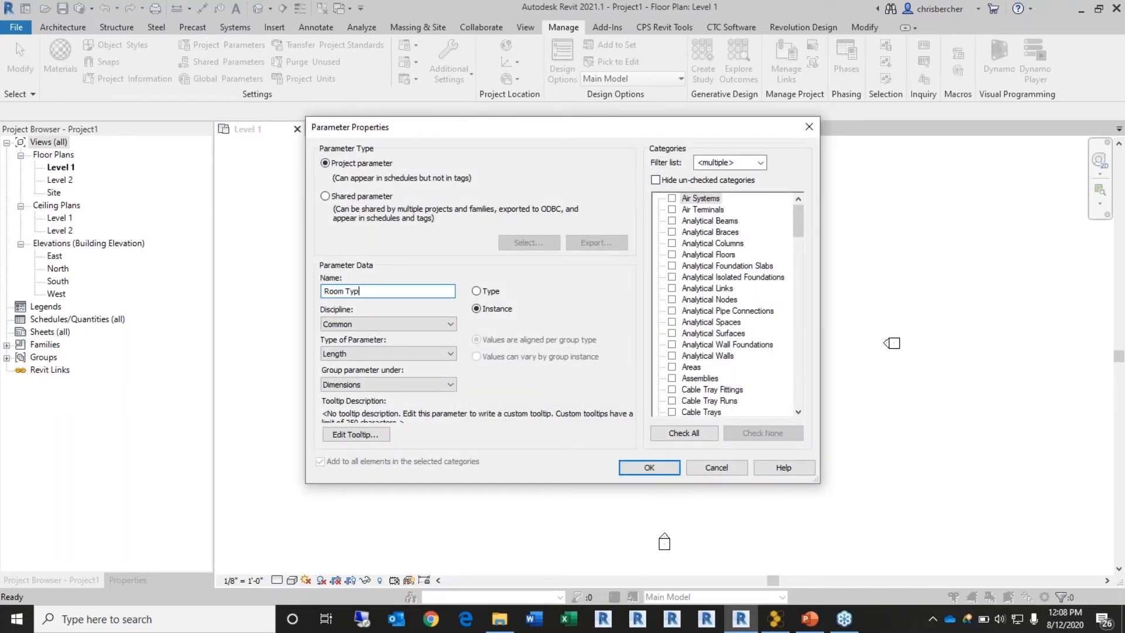
{"action": "left_click", "coordinate": [429, 354]}
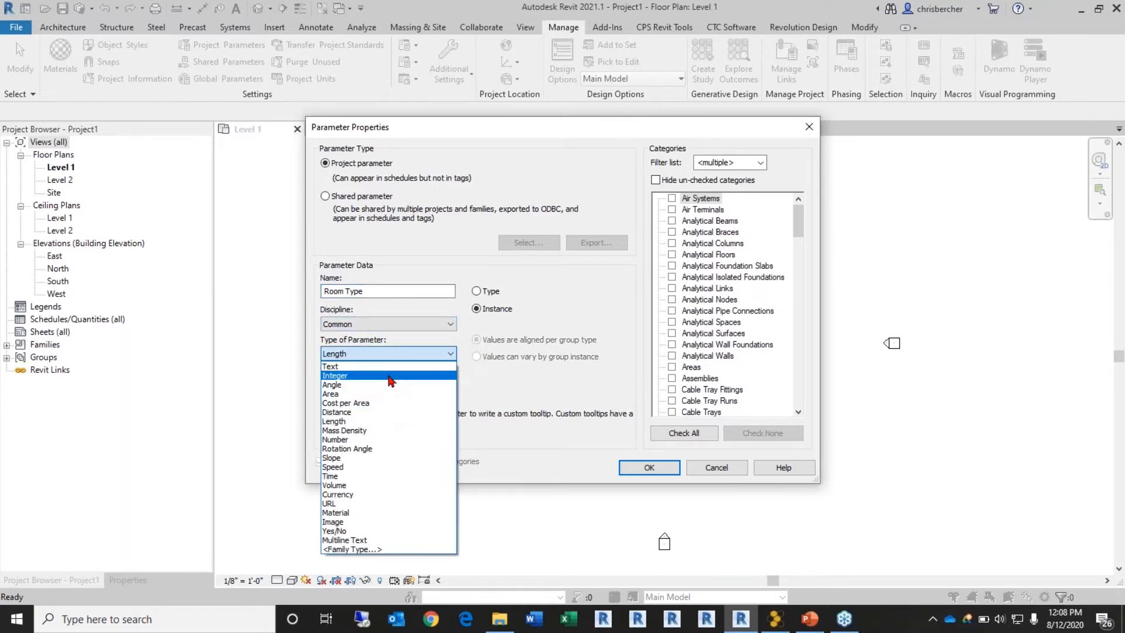
{"action": "left_click", "coordinate": [390, 366]}
{"action": "left_click", "coordinate": [387, 388]}
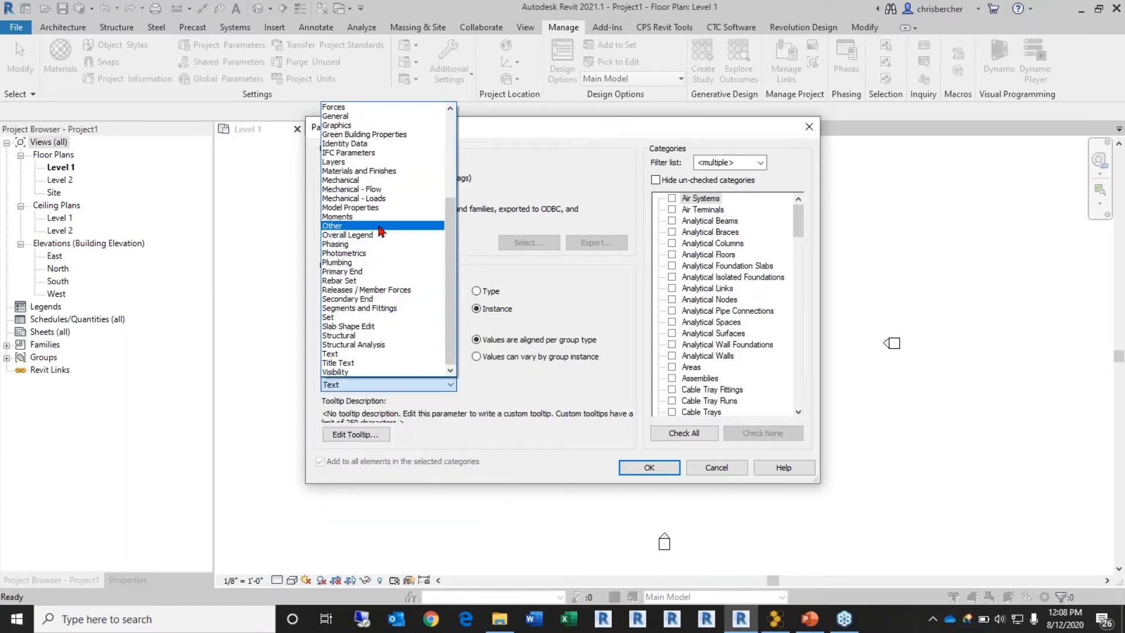
{"action": "left_click", "coordinate": [351, 143]}
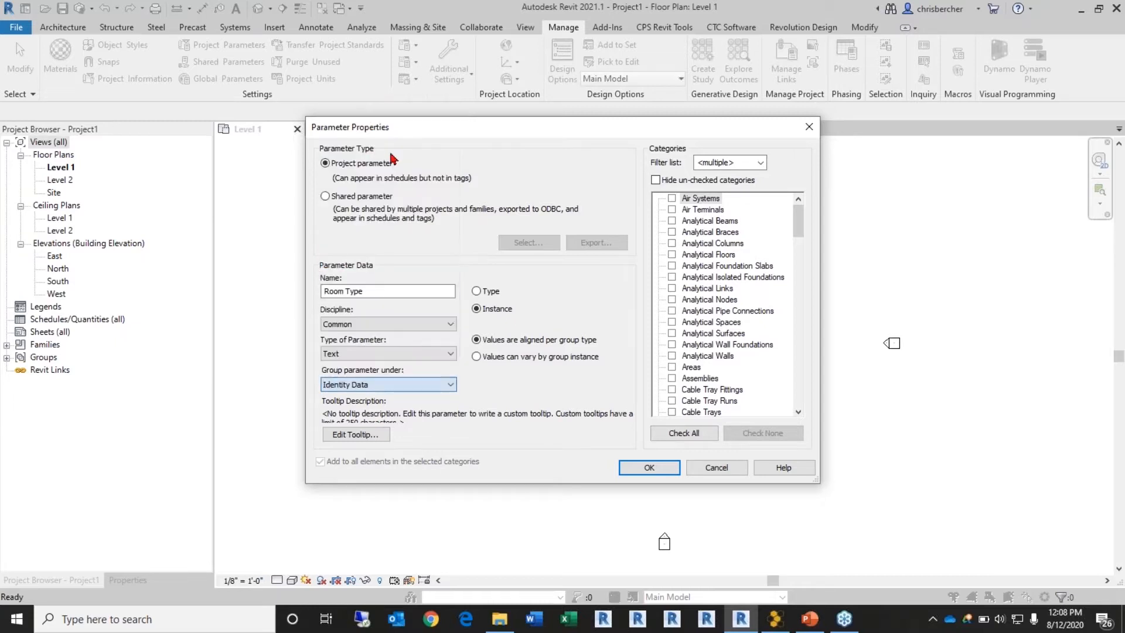
{"action": "left_click", "coordinate": [744, 349]}
{"action": "key", "text": "r"}
{"action": "scroll", "coordinate": [728, 361], "scroll_direction": "down", "scroll_amount": 2}
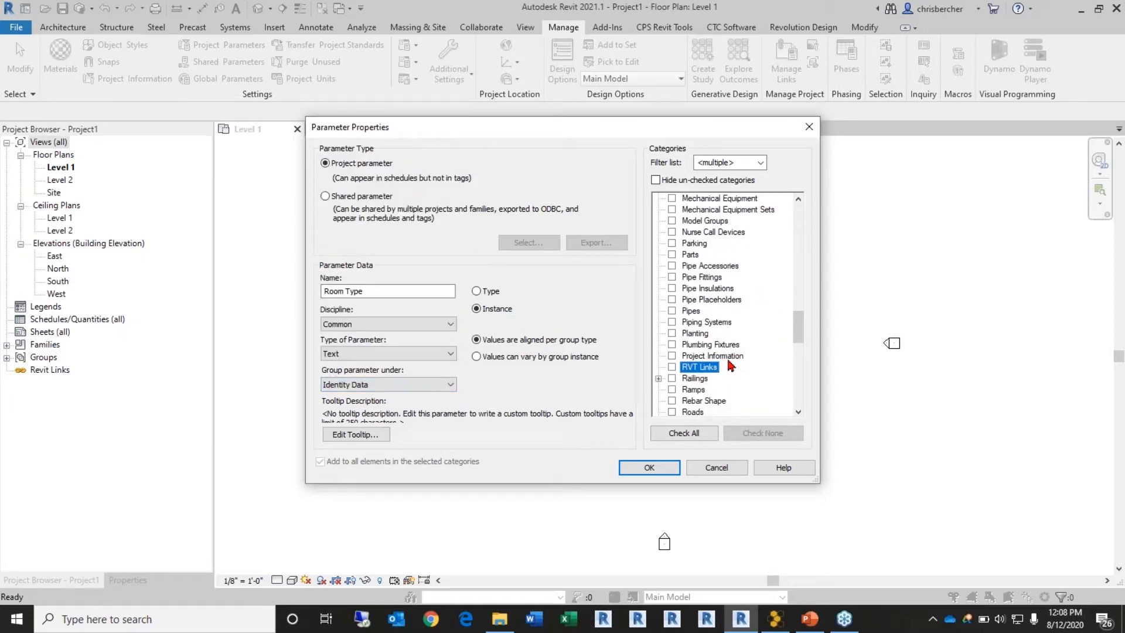
{"action": "left_click", "coordinate": [650, 467]}
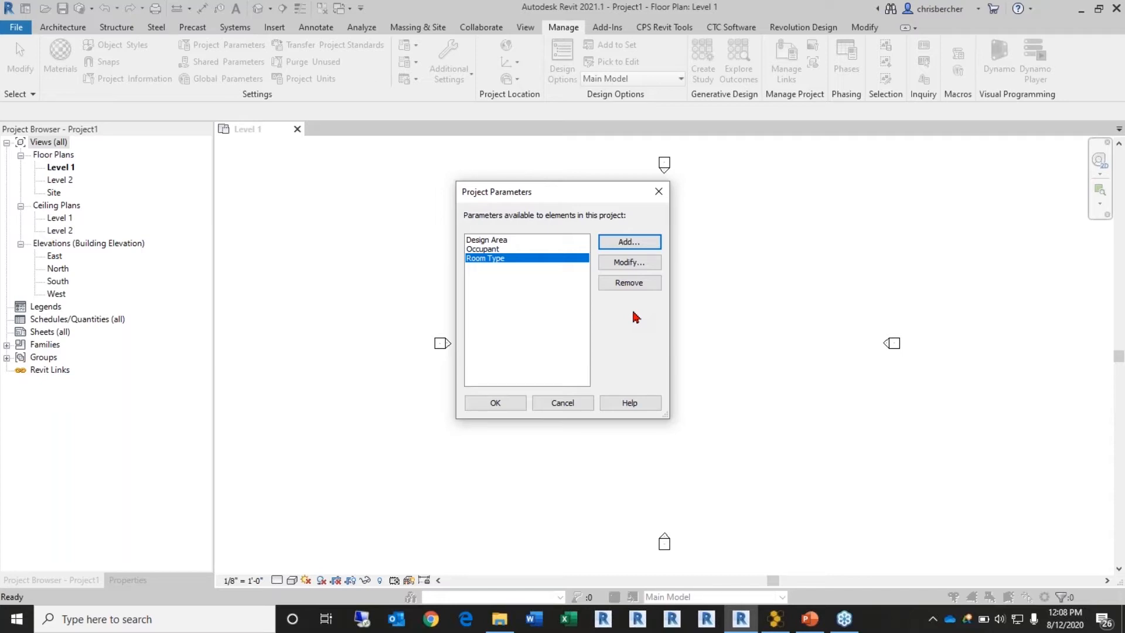
Step: Close the parameter list and place a room near the centre of the Level 1 plan with RM
{"action": "left_click", "coordinate": [498, 404]}
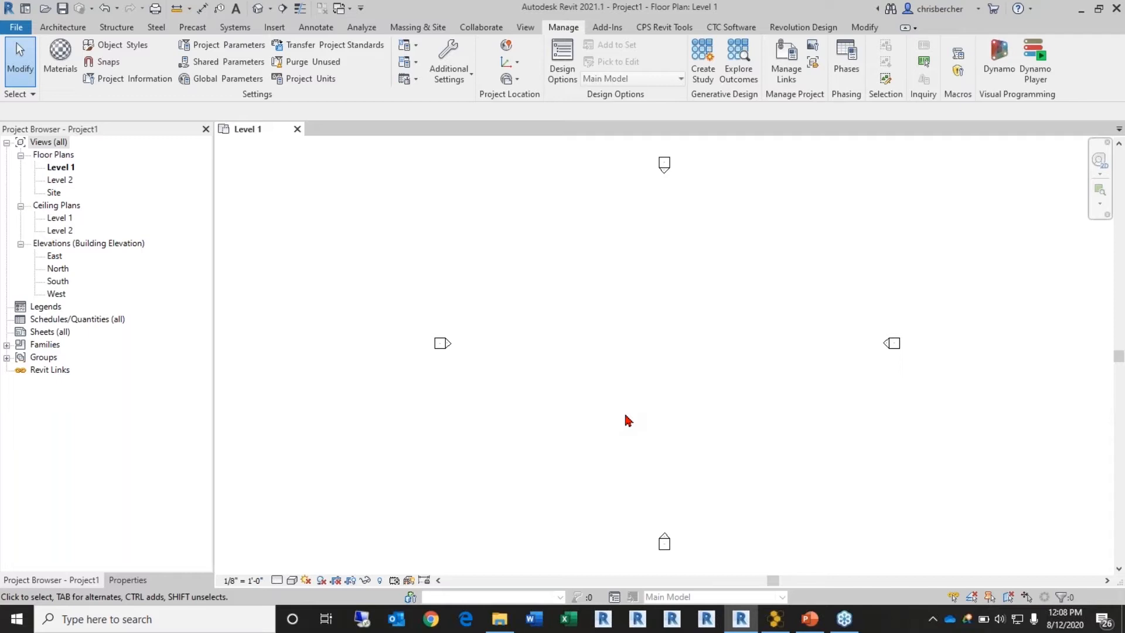
{"action": "scroll", "coordinate": [720, 397], "scroll_direction": "up", "scroll_amount": 2}
{"action": "middle_click_drag", "start_coordinate": [721, 396], "coordinate": [706, 376]}
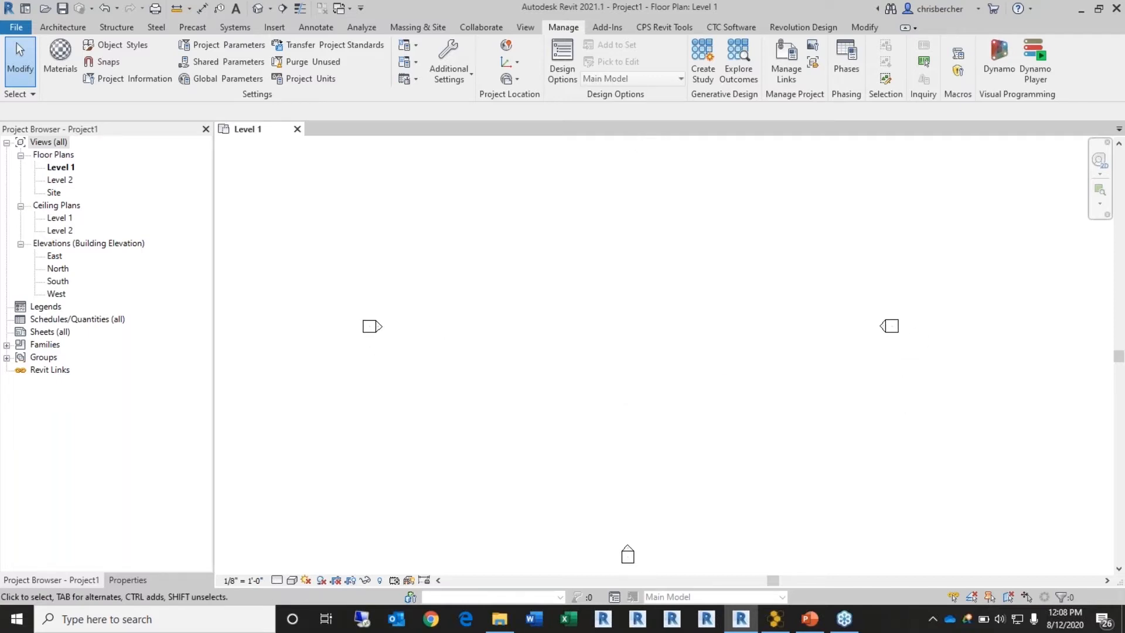
{"action": "key", "text": "r"}
{"action": "key", "text": "m"}
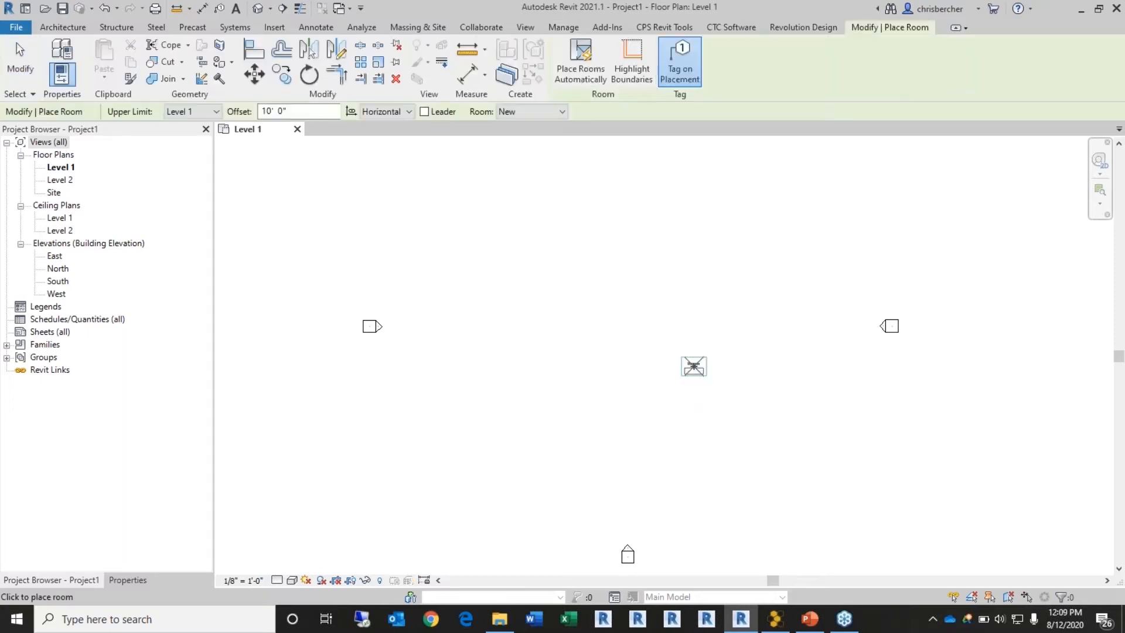
{"action": "left_click", "coordinate": [623, 317]}
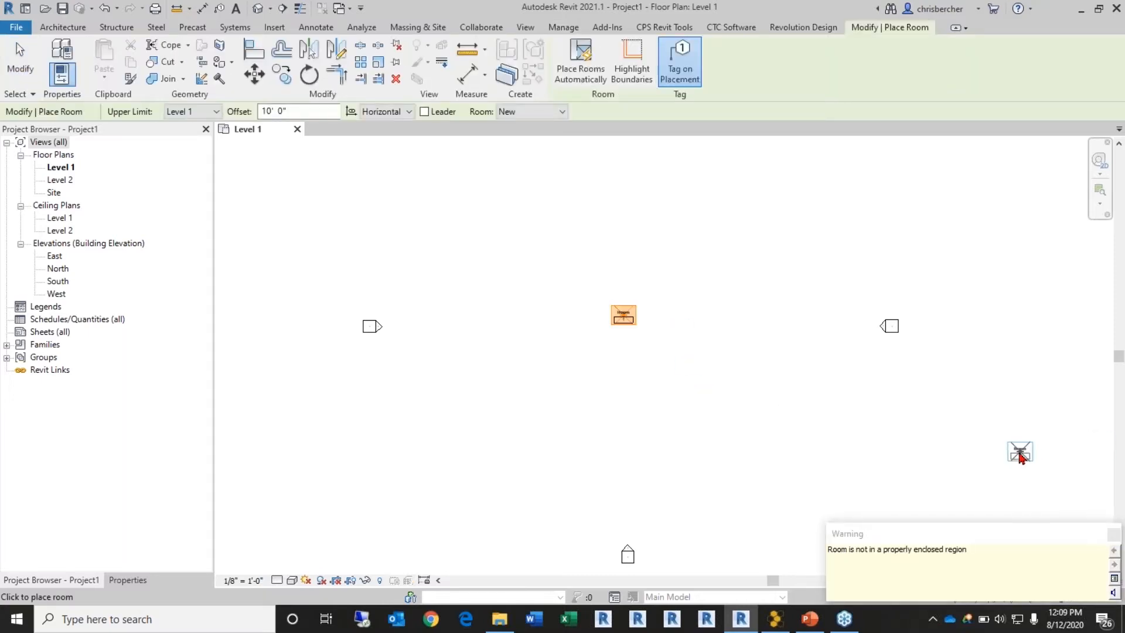
{"action": "key", "text": "Escape"}
{"action": "key", "text": "Escape"}
Step: Dismiss the unenclosed room warning and check the new Room 1 tag
{"action": "scroll", "coordinate": [665, 344], "scroll_direction": "up", "scroll_amount": 1}
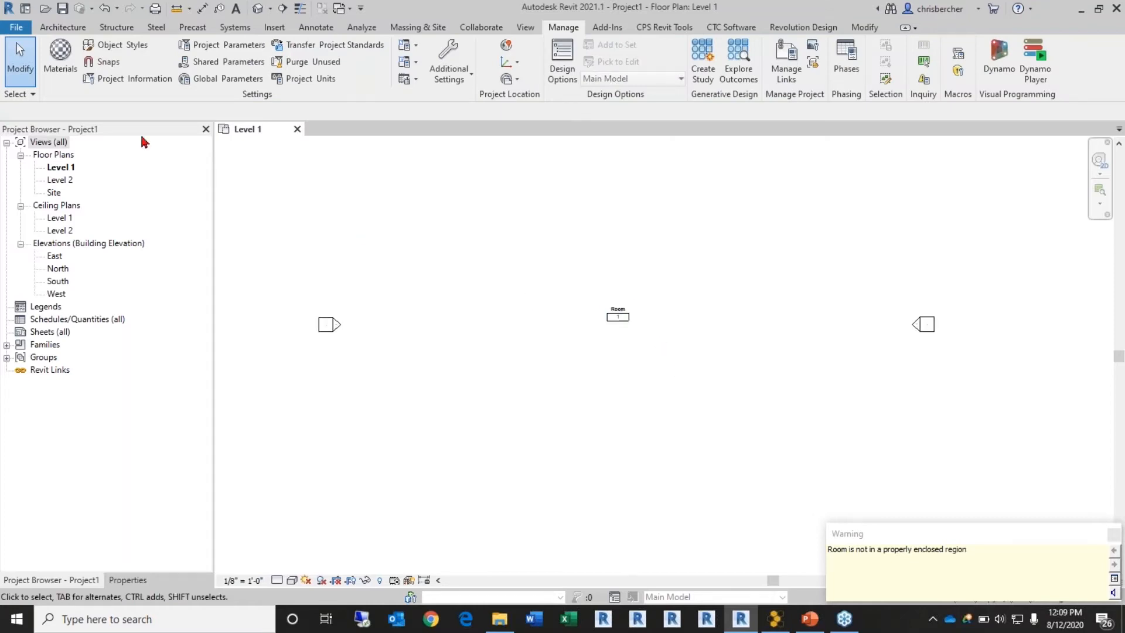
{"action": "scroll", "coordinate": [620, 321], "scroll_direction": "up", "scroll_amount": 2}
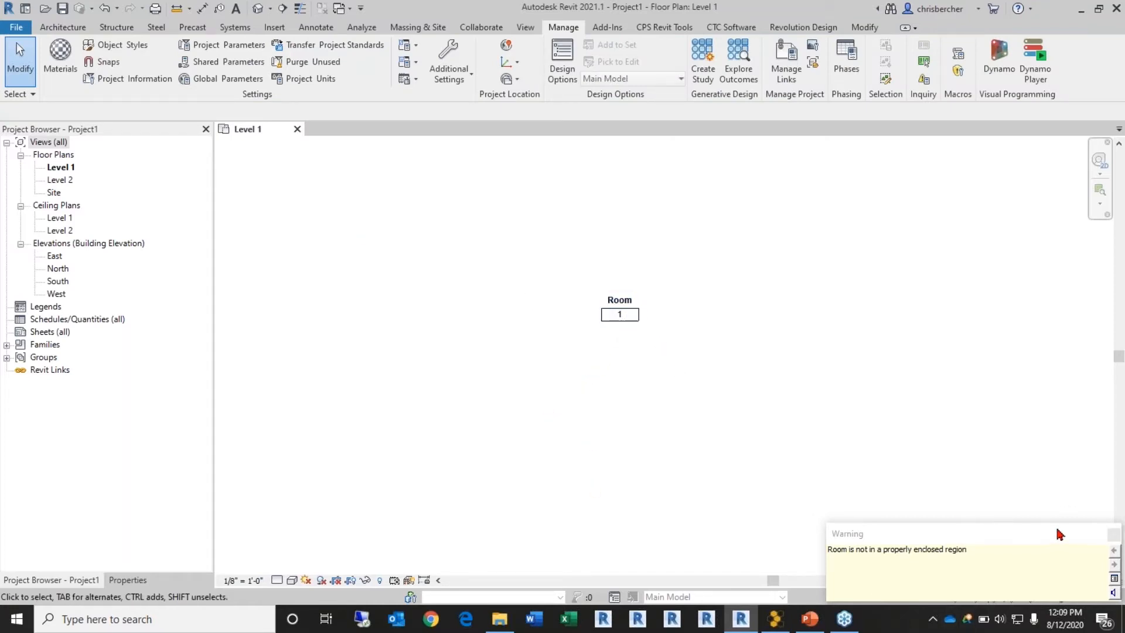
{"action": "left_click", "coordinate": [1113, 535]}
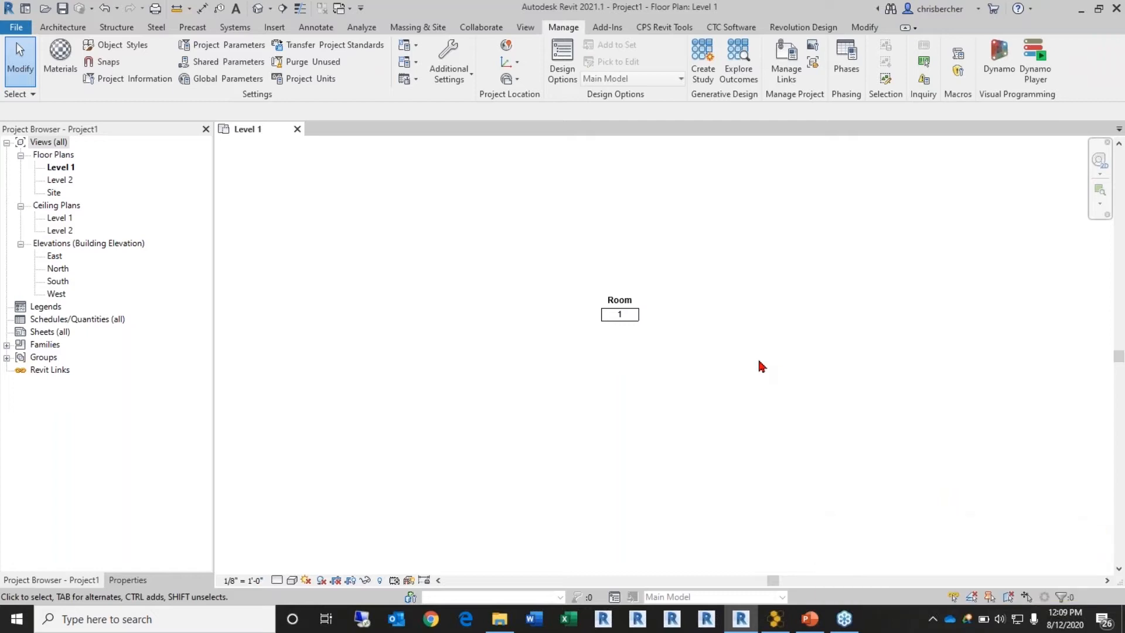
{"action": "left_click", "coordinate": [637, 294]}
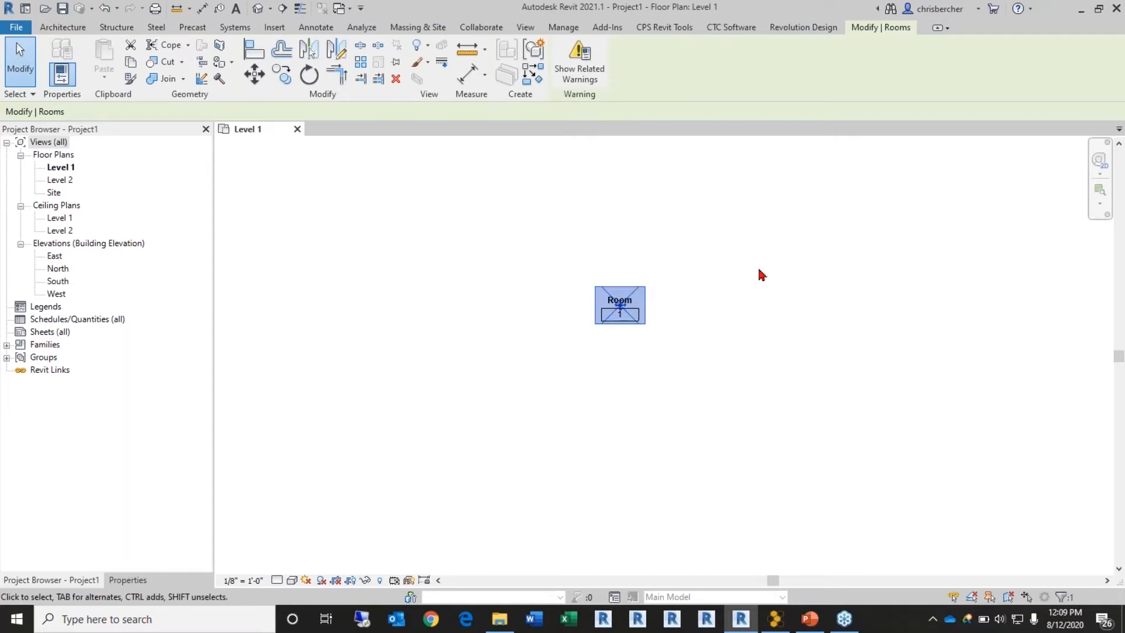
{"action": "left_click", "coordinate": [754, 248]}
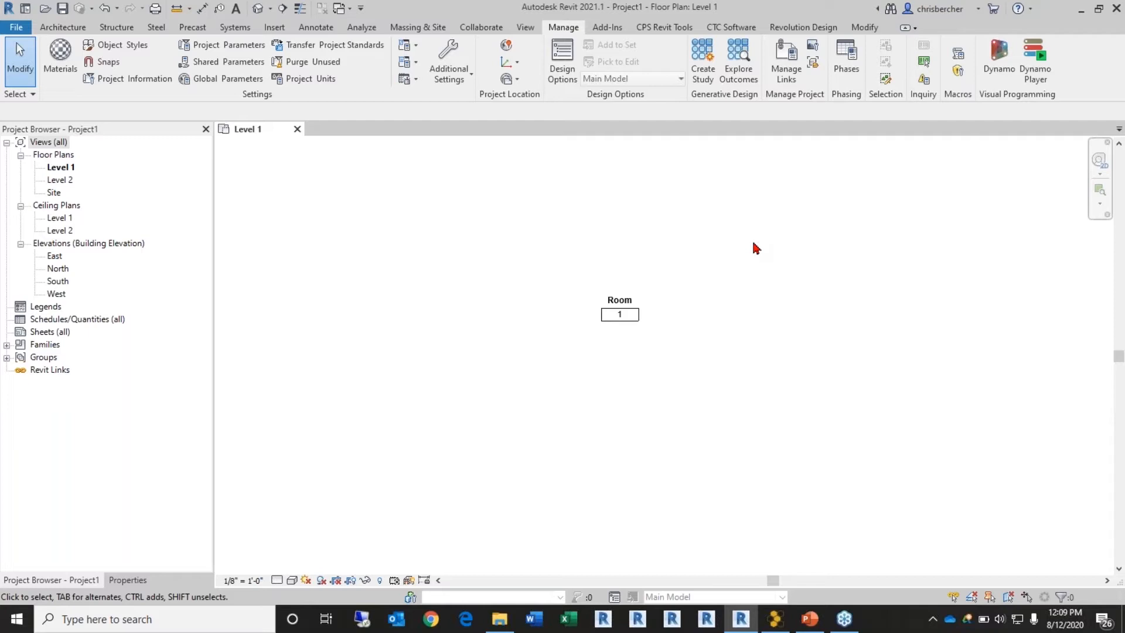
Step: Try launching CTC Spreadsheet Link and dismiss the error it raises
{"action": "left_click", "coordinate": [735, 28]}
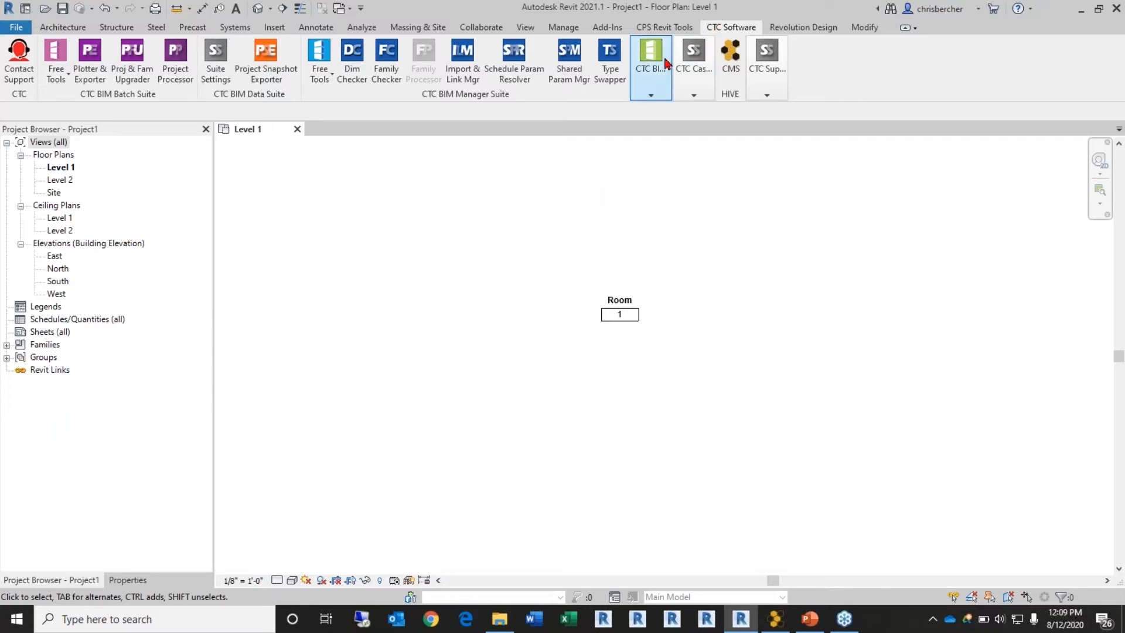
{"action": "mouse_move", "coordinate": [655, 76]}
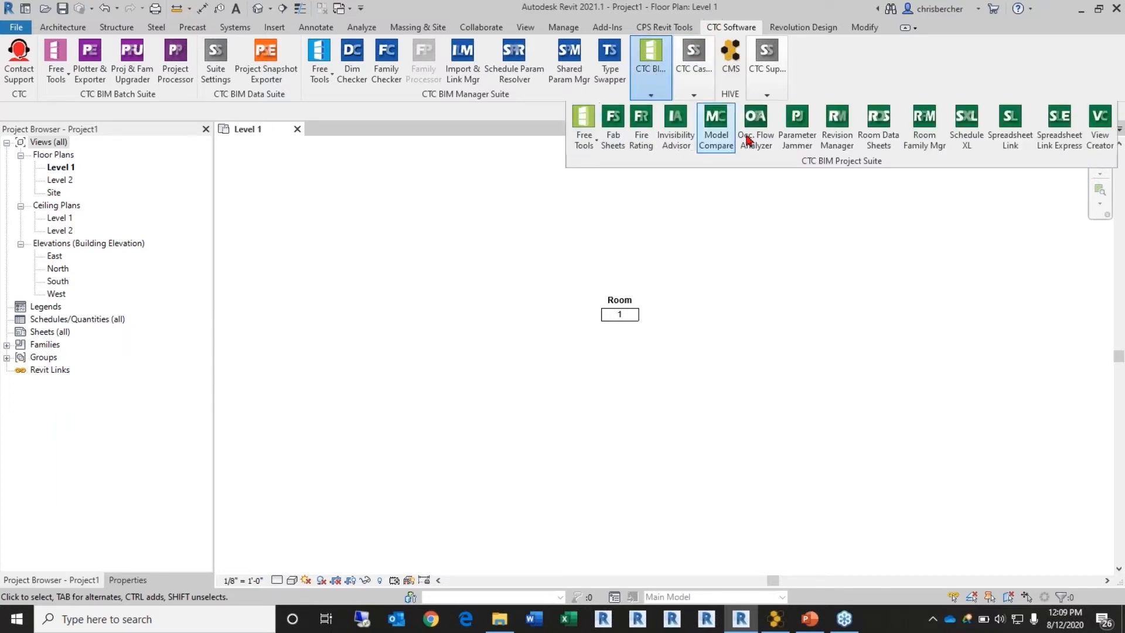
{"action": "left_click", "coordinate": [1011, 145]}
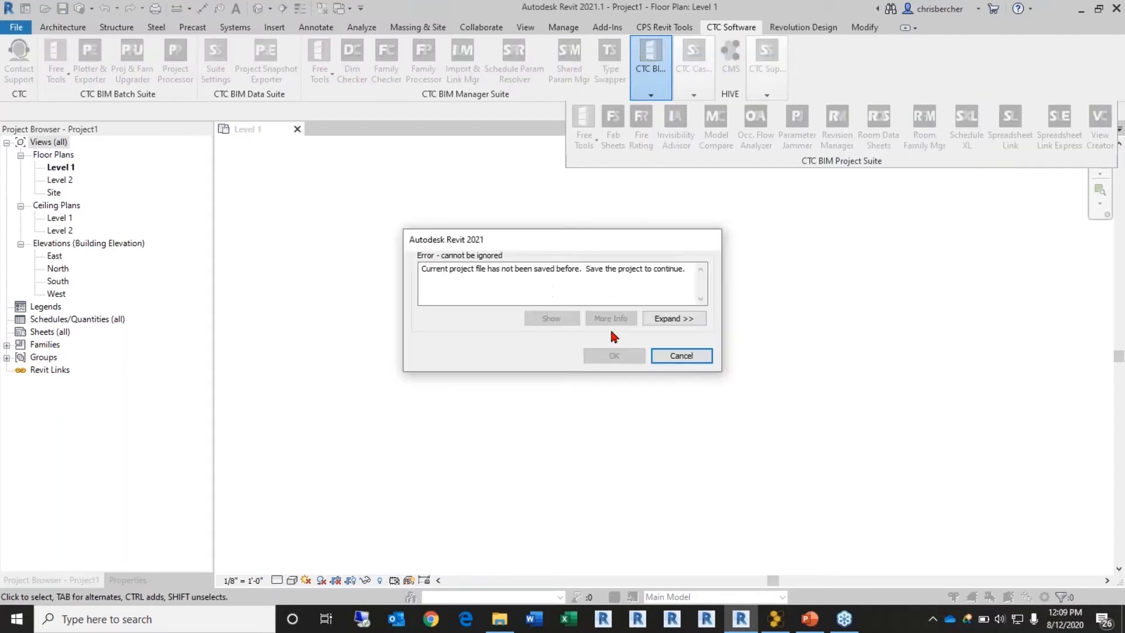
{"action": "left_click", "coordinate": [684, 357]}
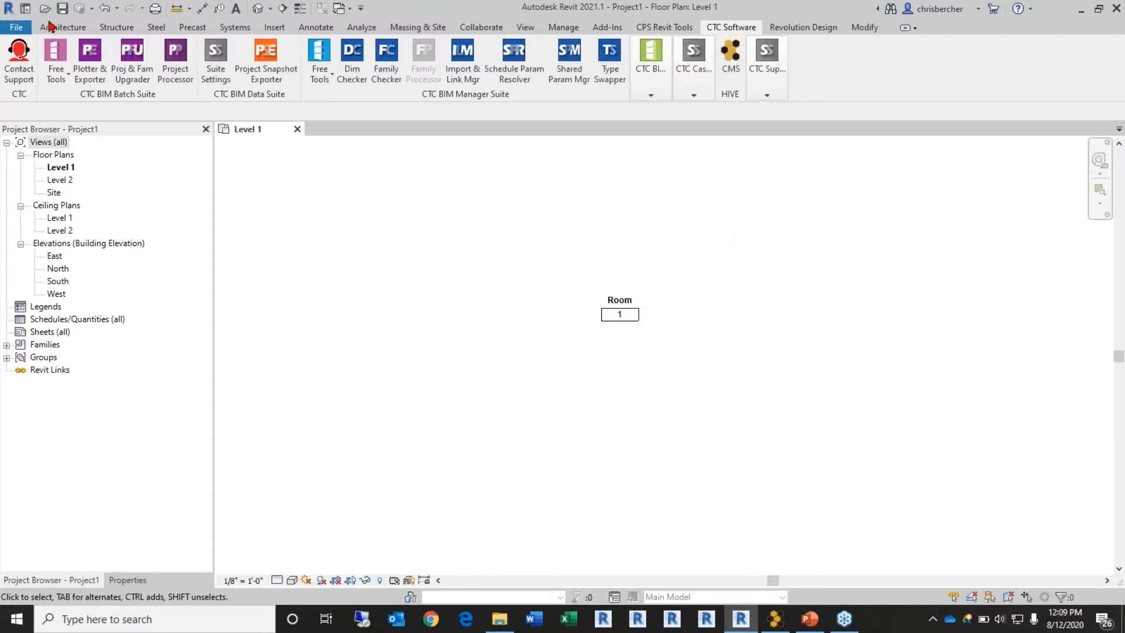
Step: Save the project as Planning.rvt and launch Spreadsheet Link again
{"action": "left_click", "coordinate": [62, 8]}
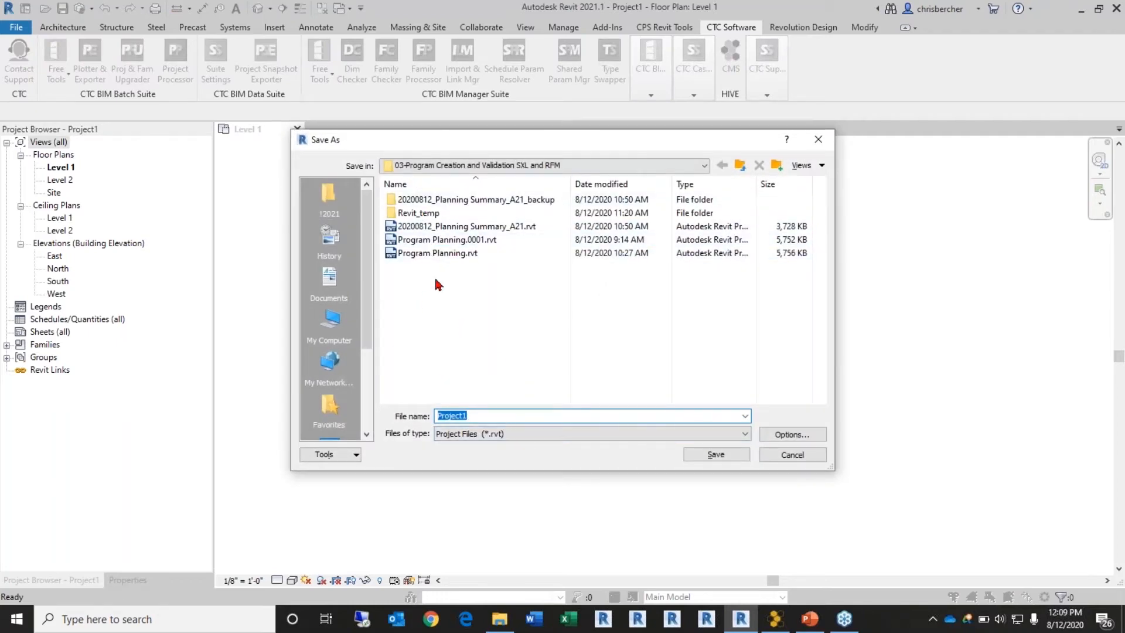
{"action": "type", "text": "Planning"}
{"action": "left_click", "coordinate": [715, 454]}
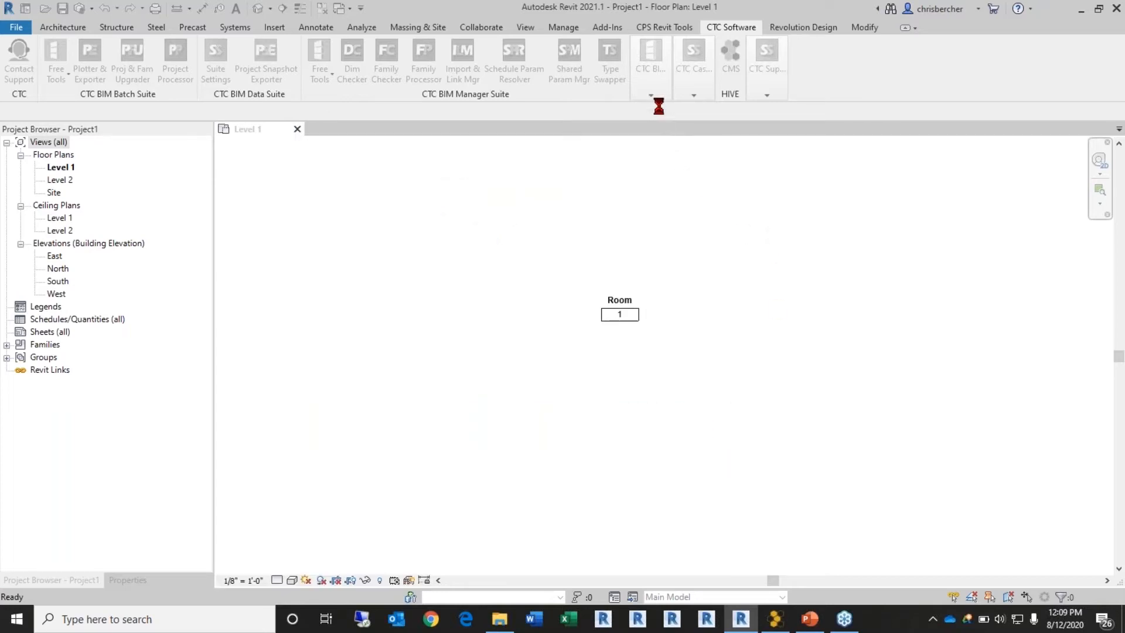
{"action": "mouse_move", "coordinate": [648, 100]}
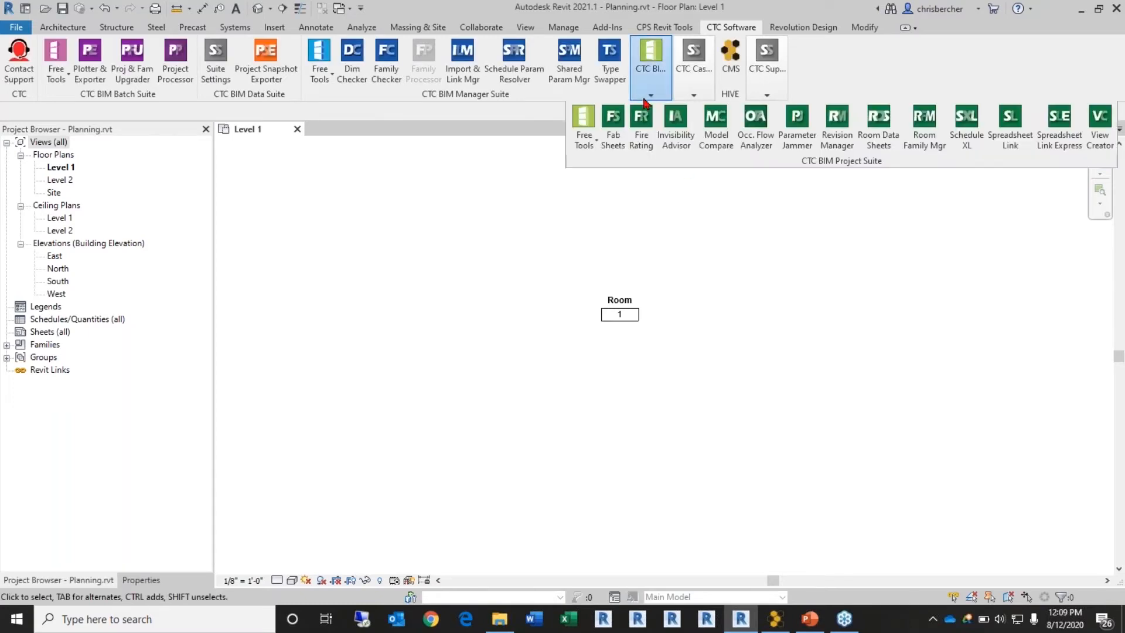
{"action": "left_click", "coordinate": [994, 142]}
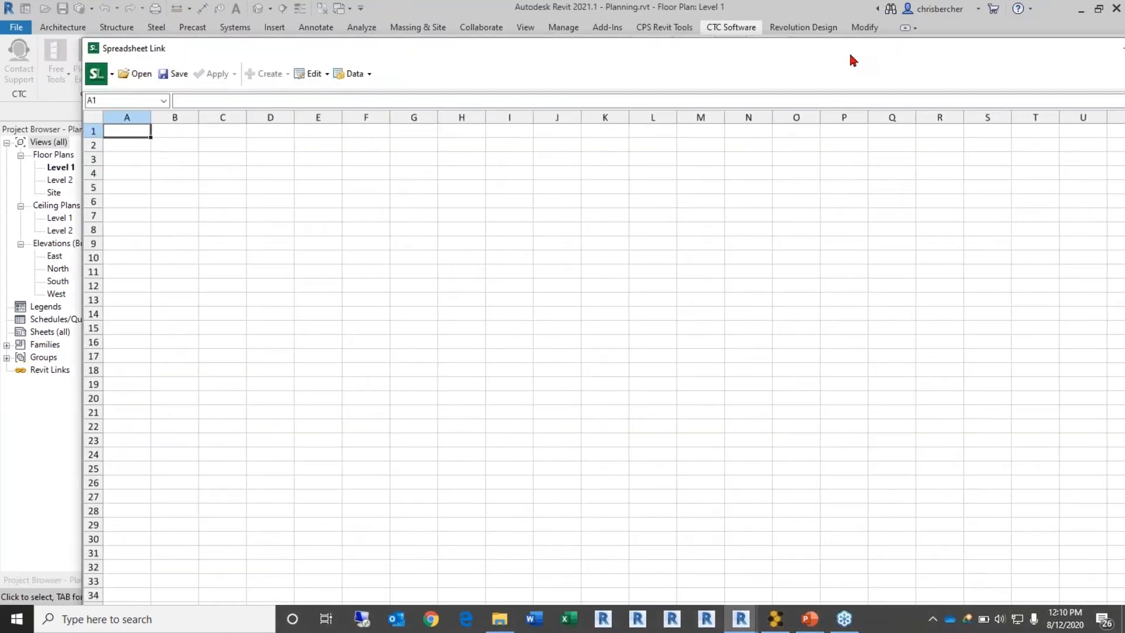
Step: Arrange the Spreadsheet Link windows and add Rooms to the selected categories
{"action": "left_click_drag", "start_coordinate": [851, 60], "coordinate": [680, 83]}
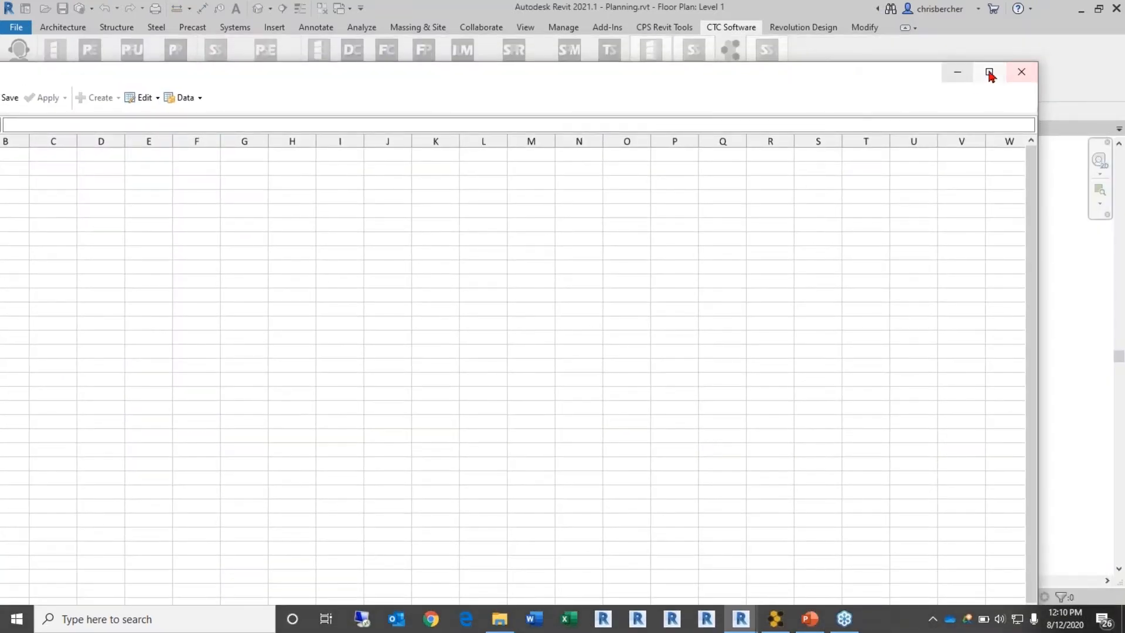
{"action": "left_click_drag", "start_coordinate": [911, 68], "coordinate": [992, 136]}
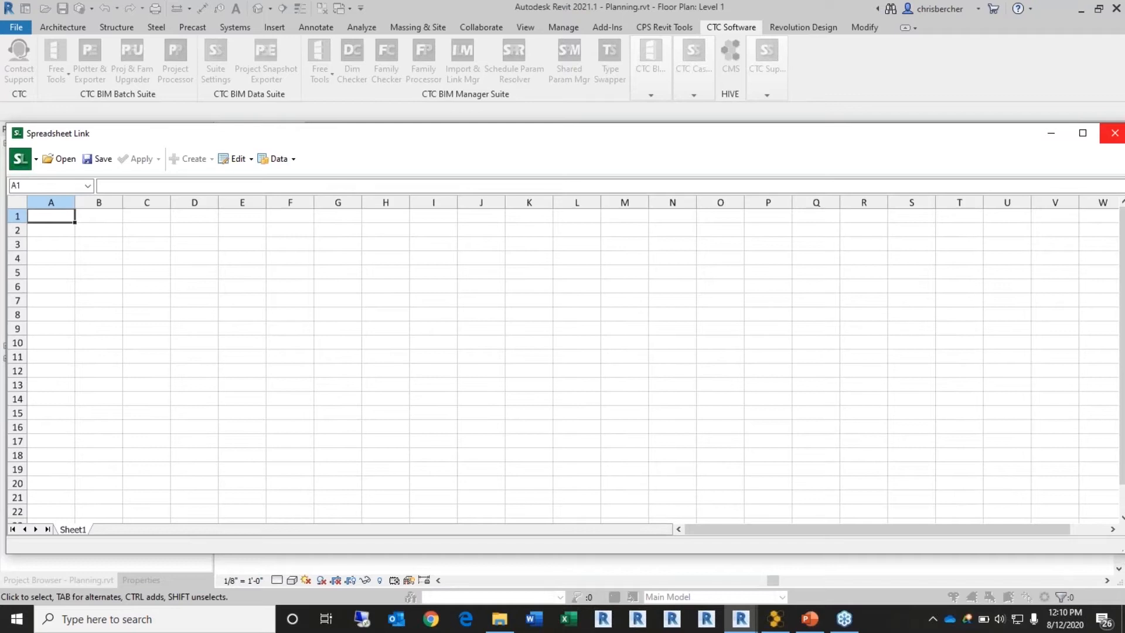
{"action": "left_click_drag", "start_coordinate": [1124, 176], "coordinate": [517, 68]}
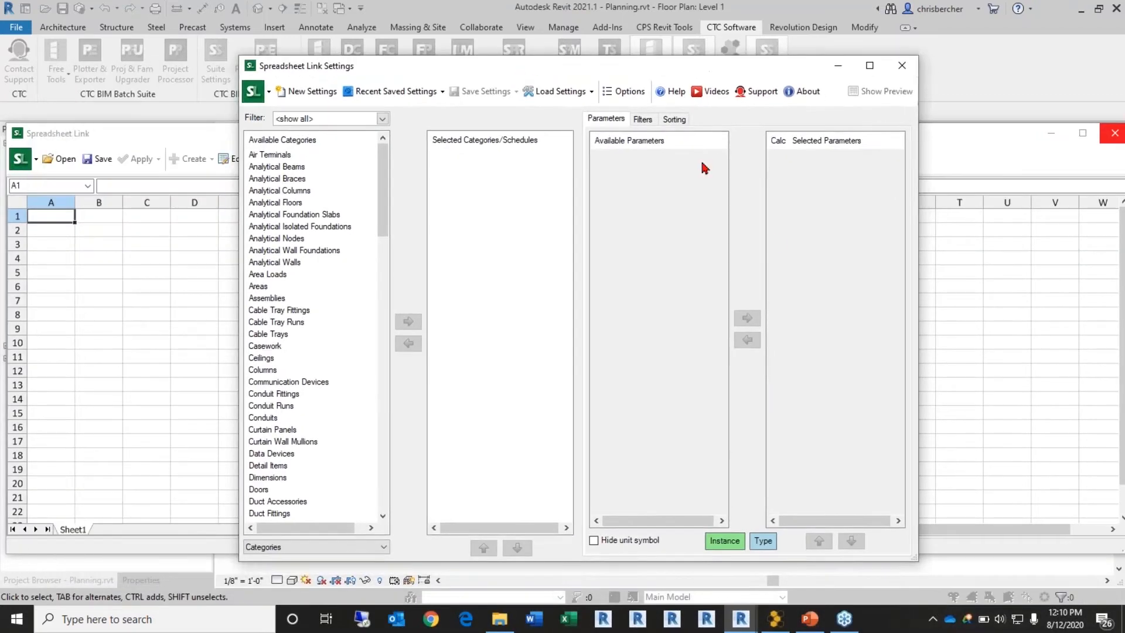
{"action": "left_click", "coordinate": [318, 311]}
{"action": "key", "text": "r"}
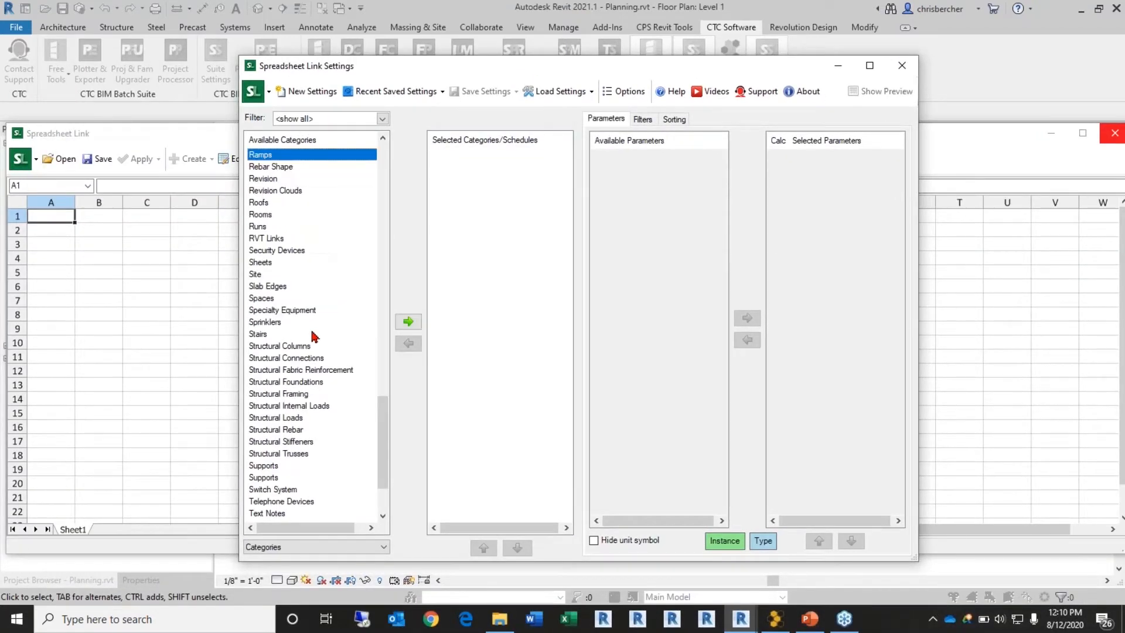
{"action": "scroll", "coordinate": [316, 340], "scroll_direction": "down", "scroll_amount": 3}
{"action": "scroll", "coordinate": [278, 197], "scroll_direction": "up", "scroll_amount": 3}
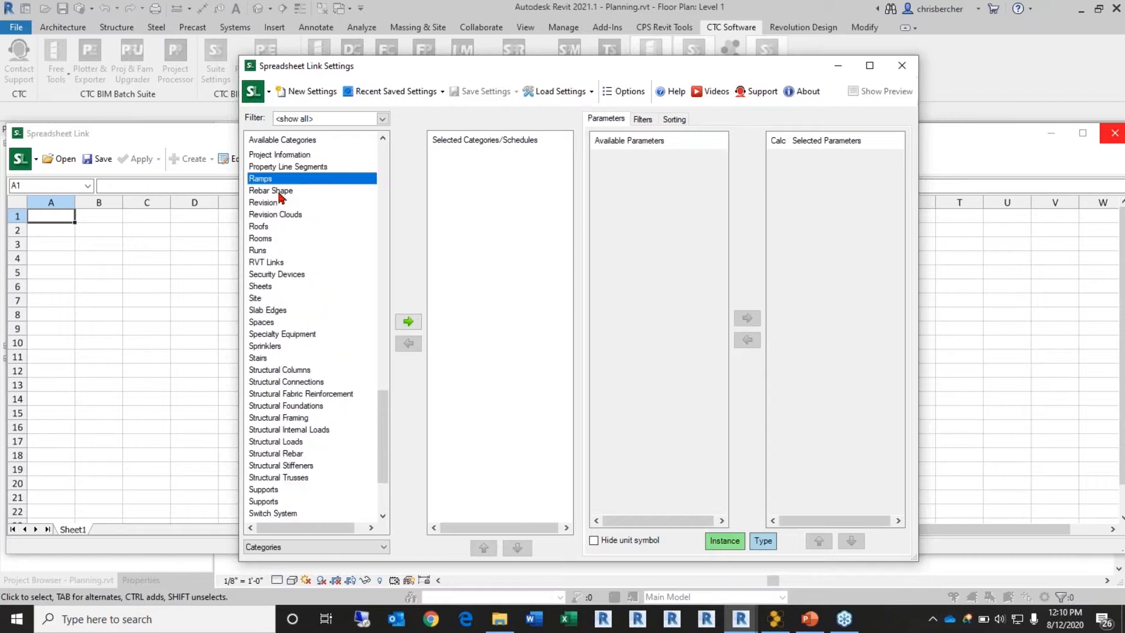
{"action": "double_click", "coordinate": [261, 238]}
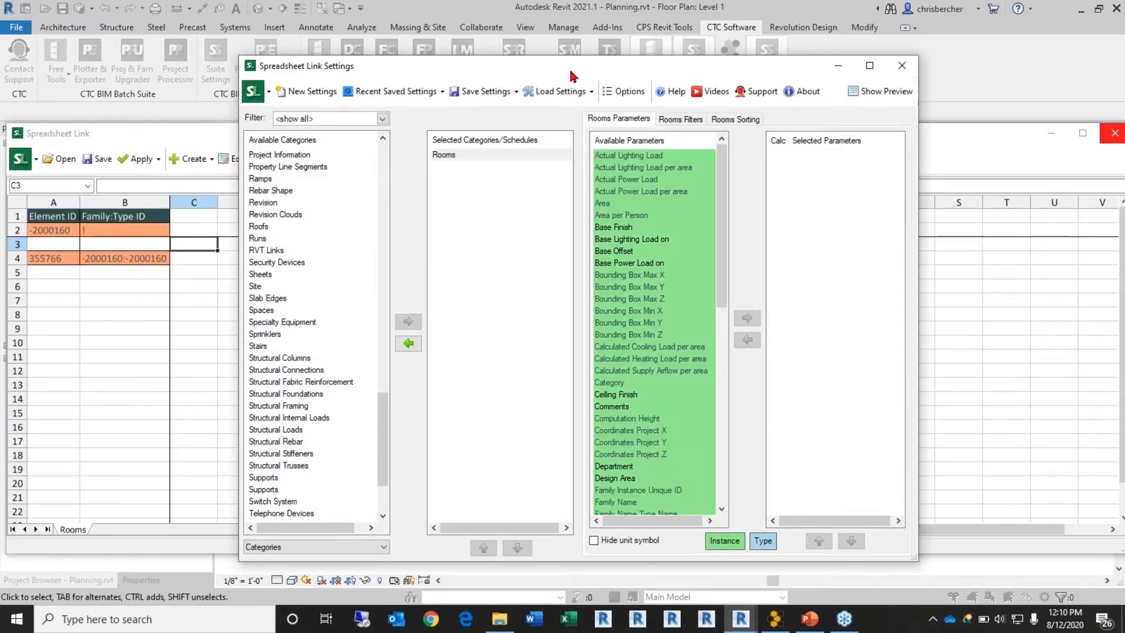
Step: Add the Number and Name room parameters as Rooms sheet columns
{"action": "left_click_drag", "start_coordinate": [586, 65], "coordinate": [693, 73]}
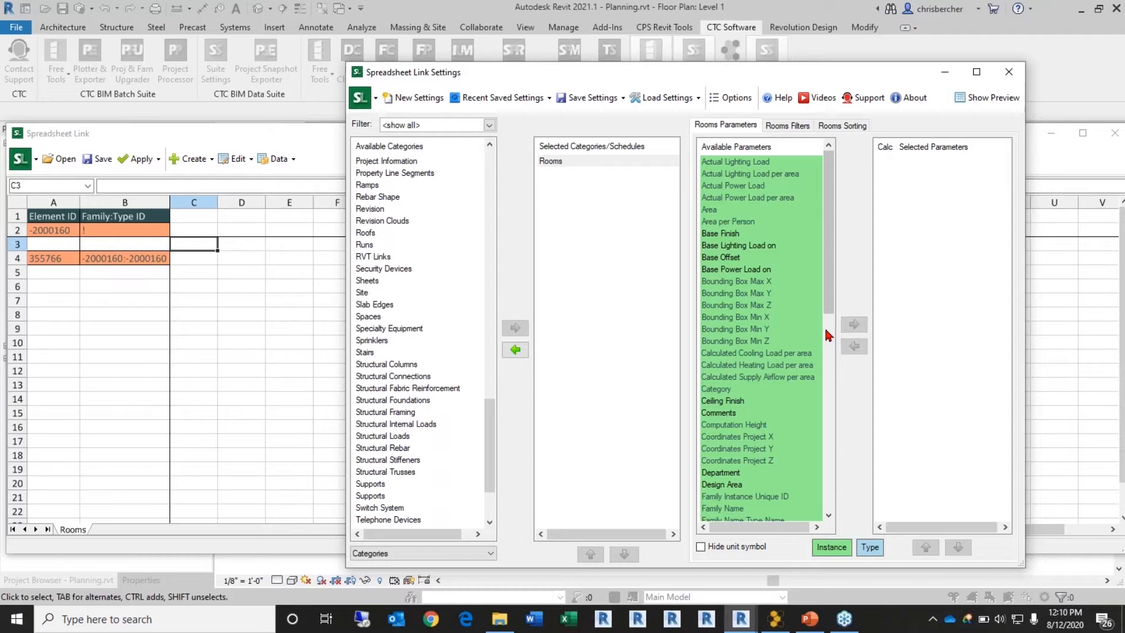
{"action": "left_click", "coordinate": [728, 317]}
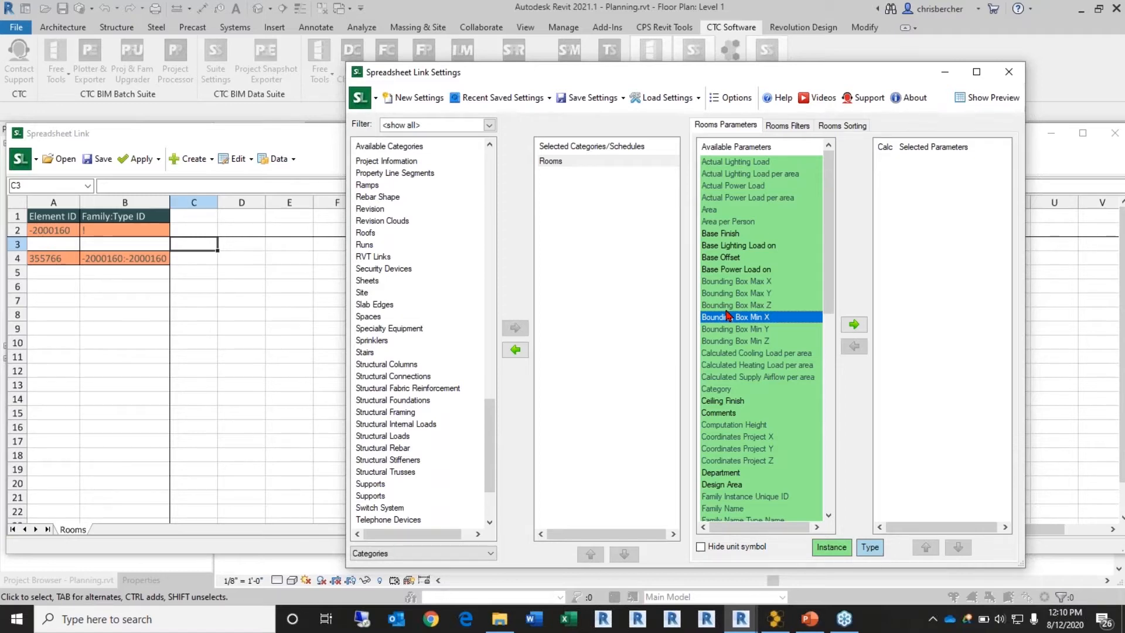
{"action": "scroll", "coordinate": [728, 317], "scroll_direction": "down", "scroll_amount": 7}
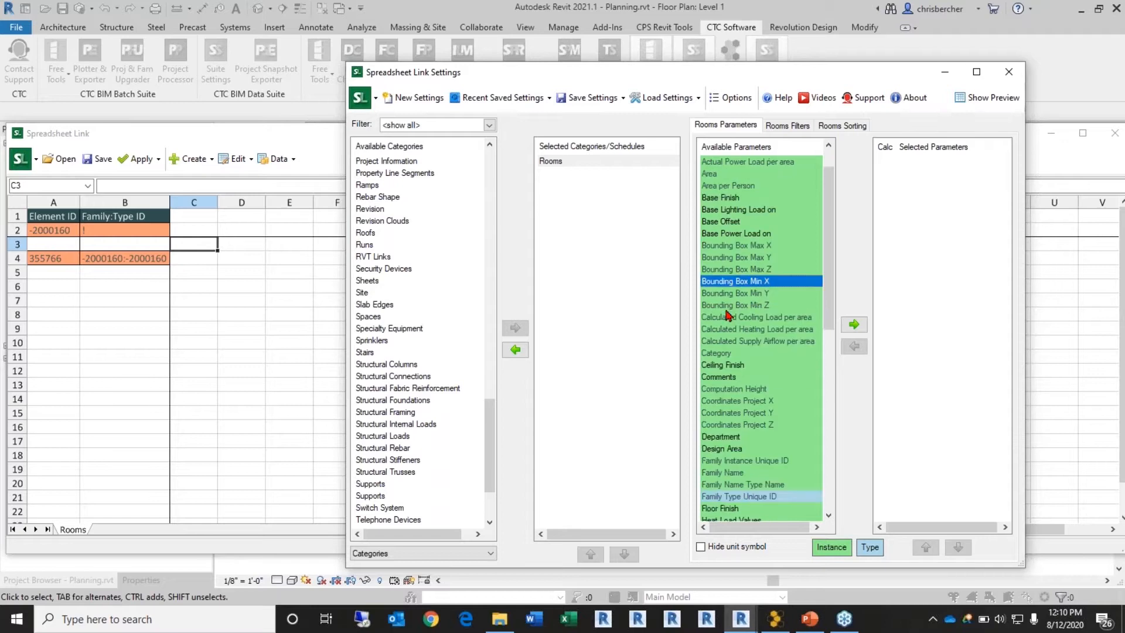
{"action": "scroll", "coordinate": [732, 391], "scroll_direction": "down", "scroll_amount": 5}
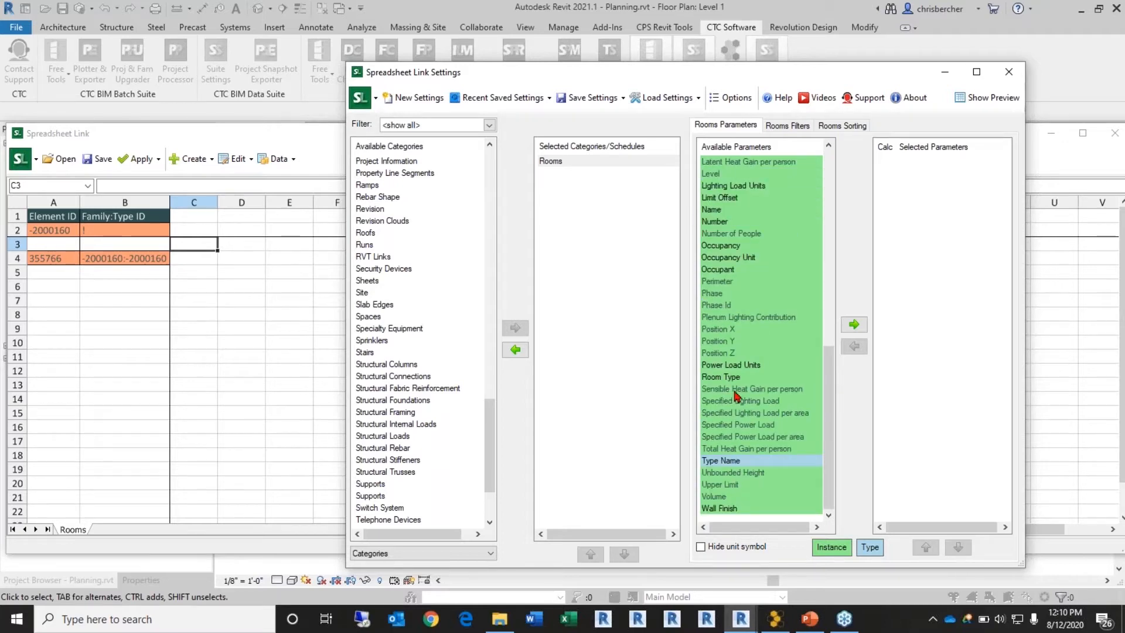
{"action": "double_click", "coordinate": [726, 221]}
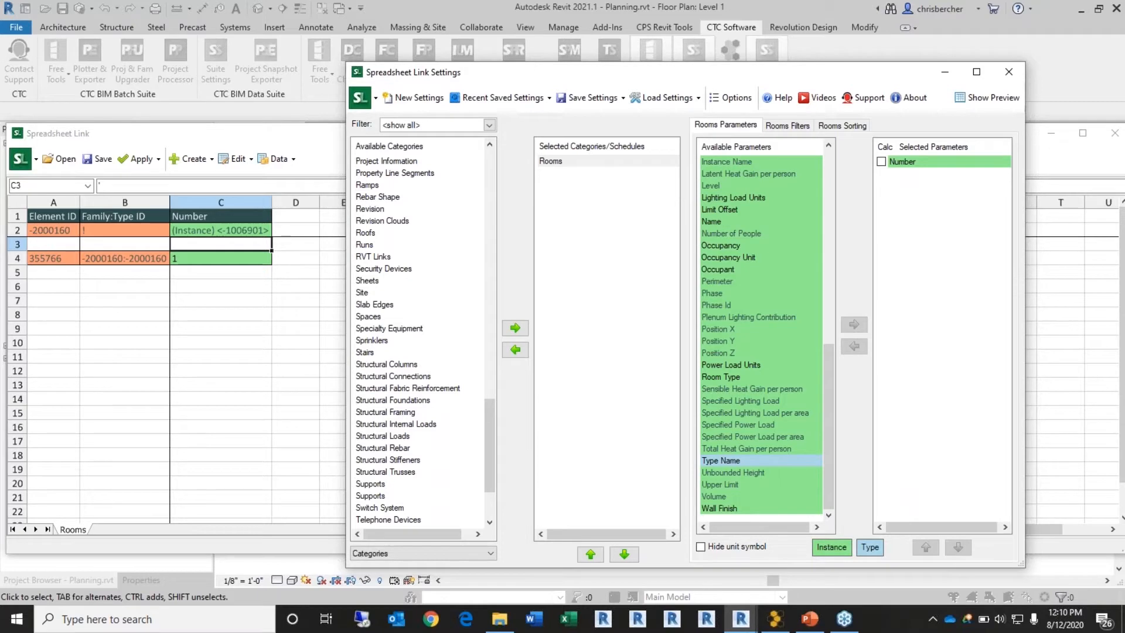
{"action": "left_click", "coordinate": [716, 222]}
{"action": "double_click", "coordinate": [715, 221]}
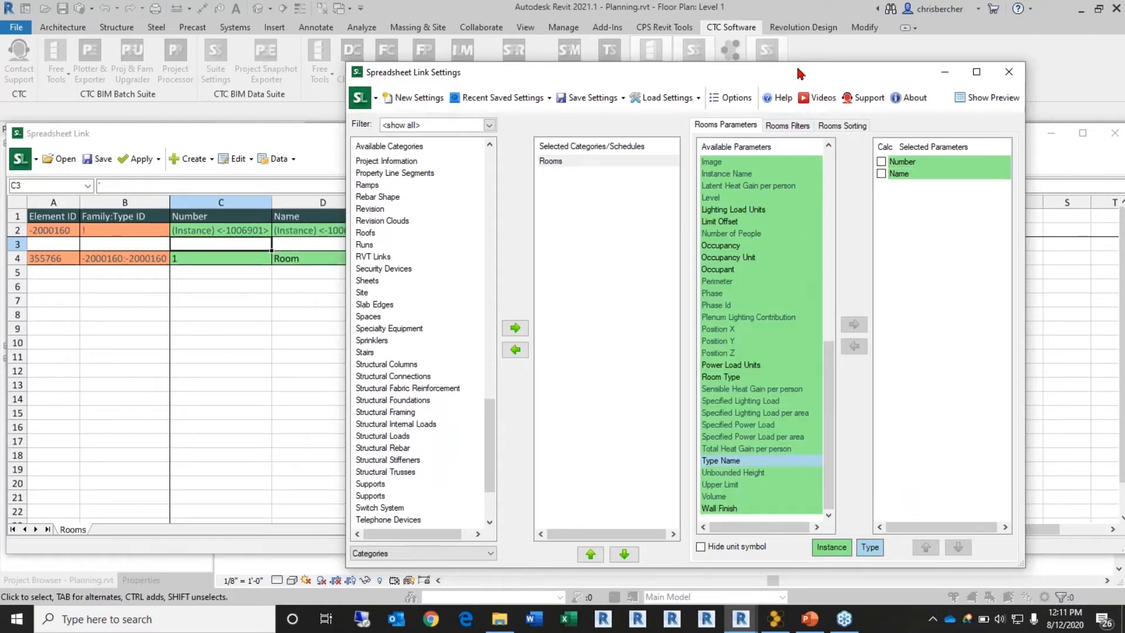
Step: Add Department, Room Type and Design Area as further Rooms sheet columns
{"action": "left_click_drag", "start_coordinate": [797, 75], "coordinate": [839, 74]}
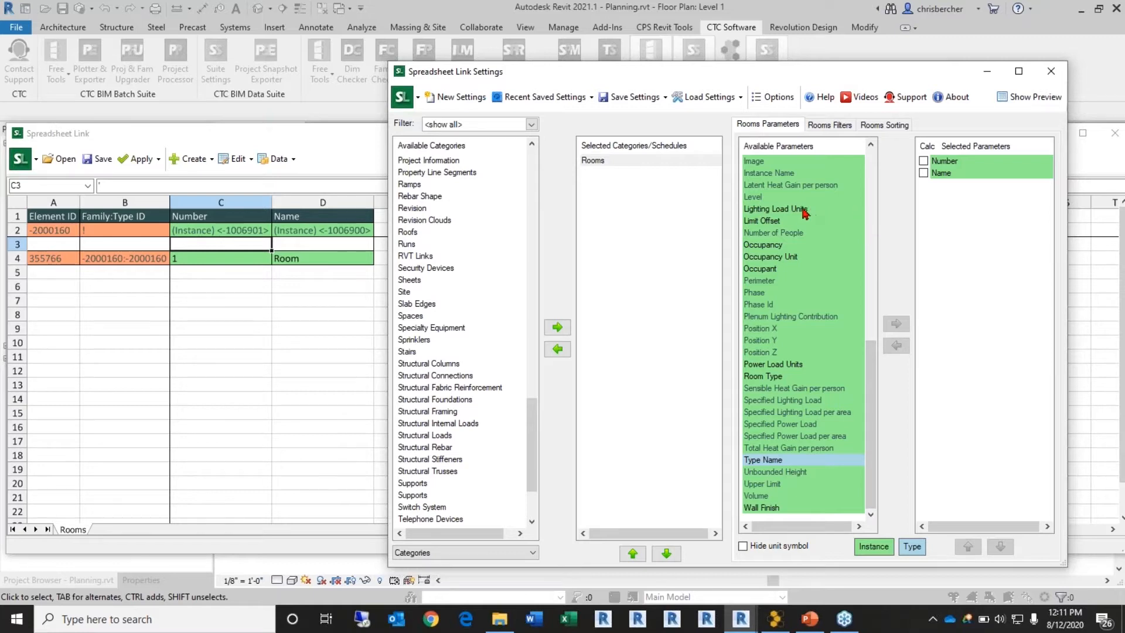
{"action": "scroll", "coordinate": [805, 212], "scroll_direction": "up", "scroll_amount": 5}
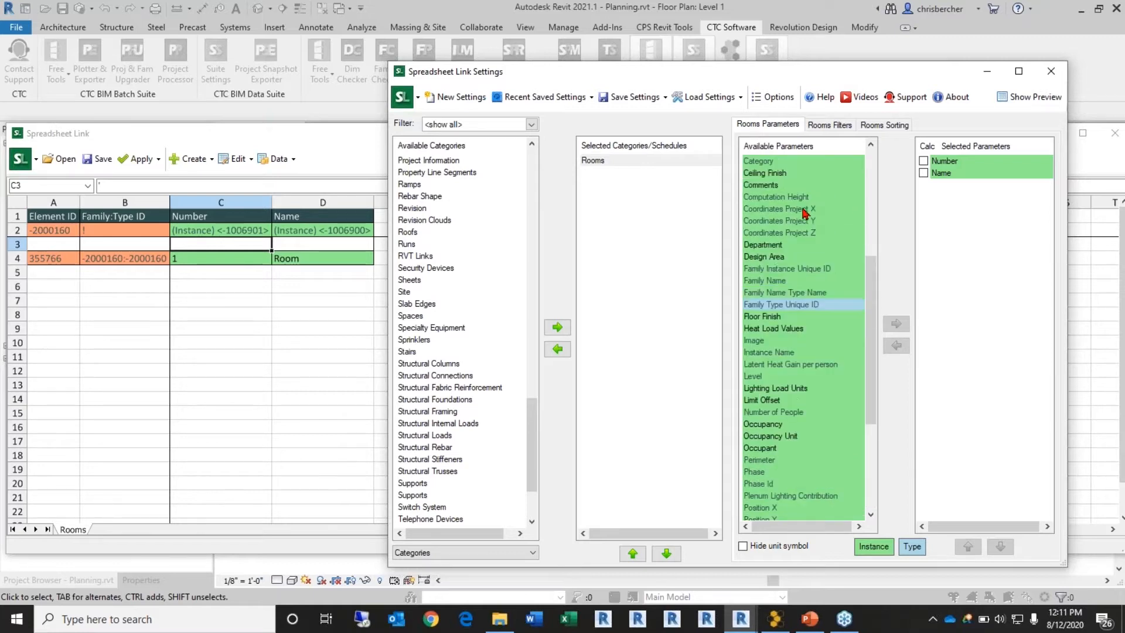
{"action": "double_click", "coordinate": [770, 247]}
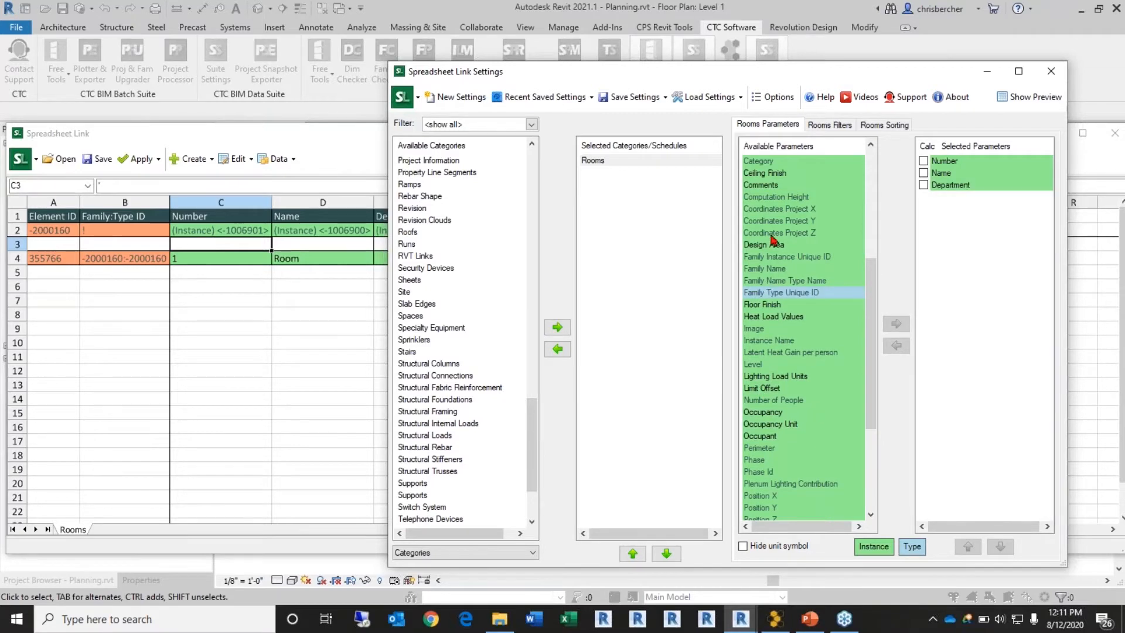
{"action": "scroll", "coordinate": [771, 246], "scroll_direction": "down", "scroll_amount": 4}
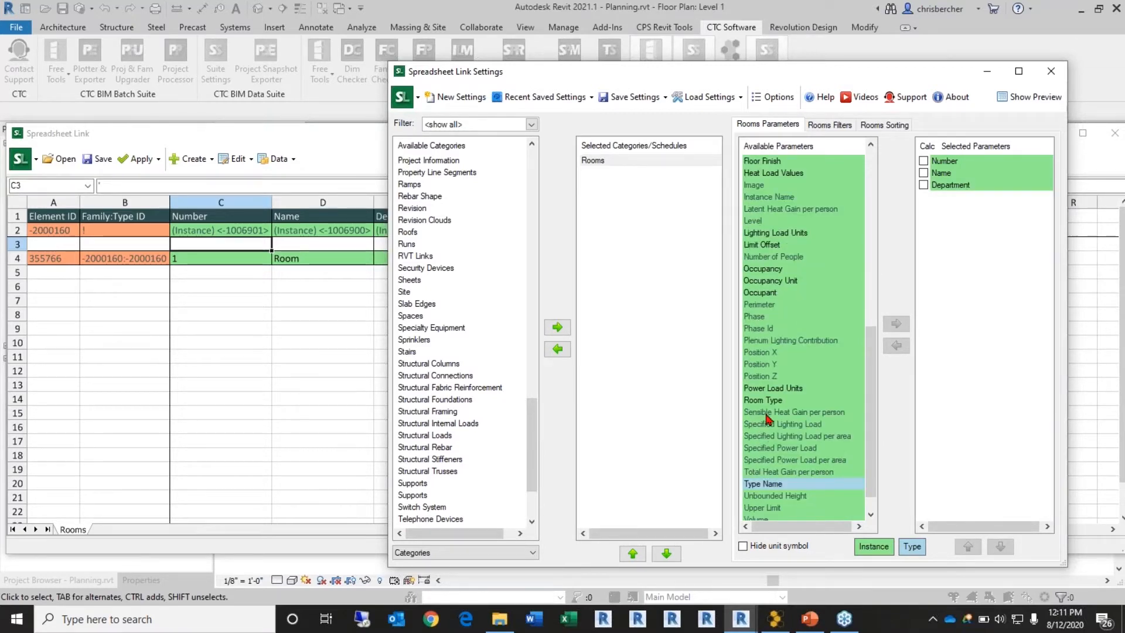
{"action": "double_click", "coordinate": [765, 401]}
{"action": "scroll", "coordinate": [771, 326], "scroll_direction": "up", "scroll_amount": 2}
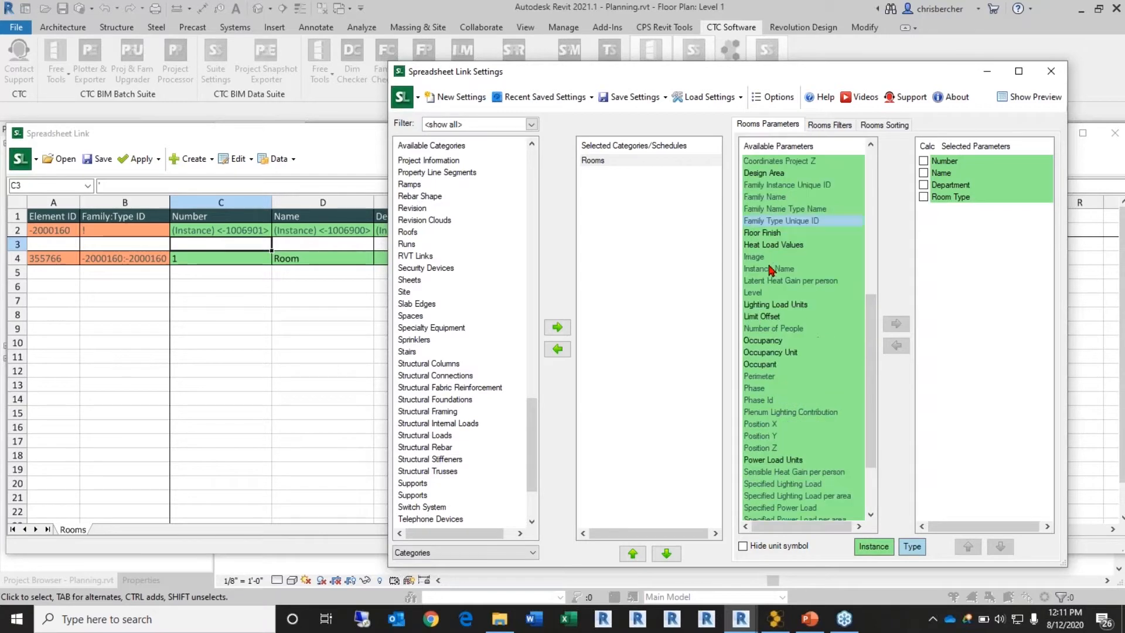
{"action": "scroll", "coordinate": [771, 269], "scroll_direction": "up", "scroll_amount": 5}
{"action": "scroll", "coordinate": [766, 182], "scroll_direction": "up", "scroll_amount": 3}
{"action": "scroll", "coordinate": [764, 264], "scroll_direction": "down", "scroll_amount": 4}
{"action": "double_click", "coordinate": [764, 329]}
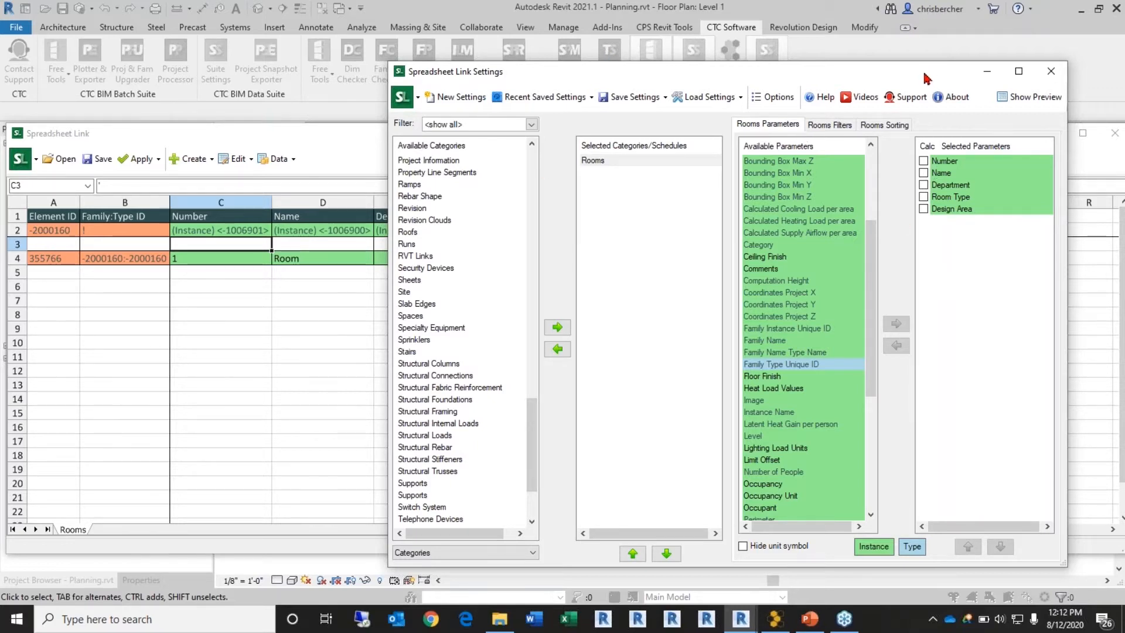
{"action": "left_click_drag", "start_coordinate": [926, 75], "coordinate": [941, 68]}
Step: Create 1 new unplaced room in the New Construction phase from the spreadsheet
{"action": "left_click", "coordinate": [309, 145]}
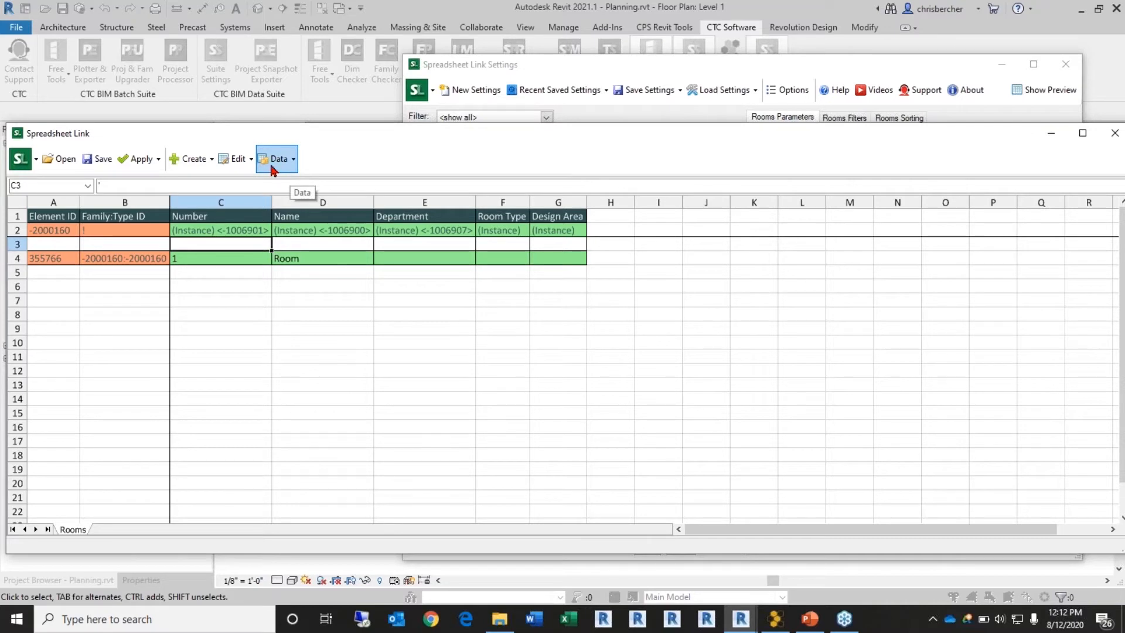
{"action": "left_click", "coordinate": [193, 159]}
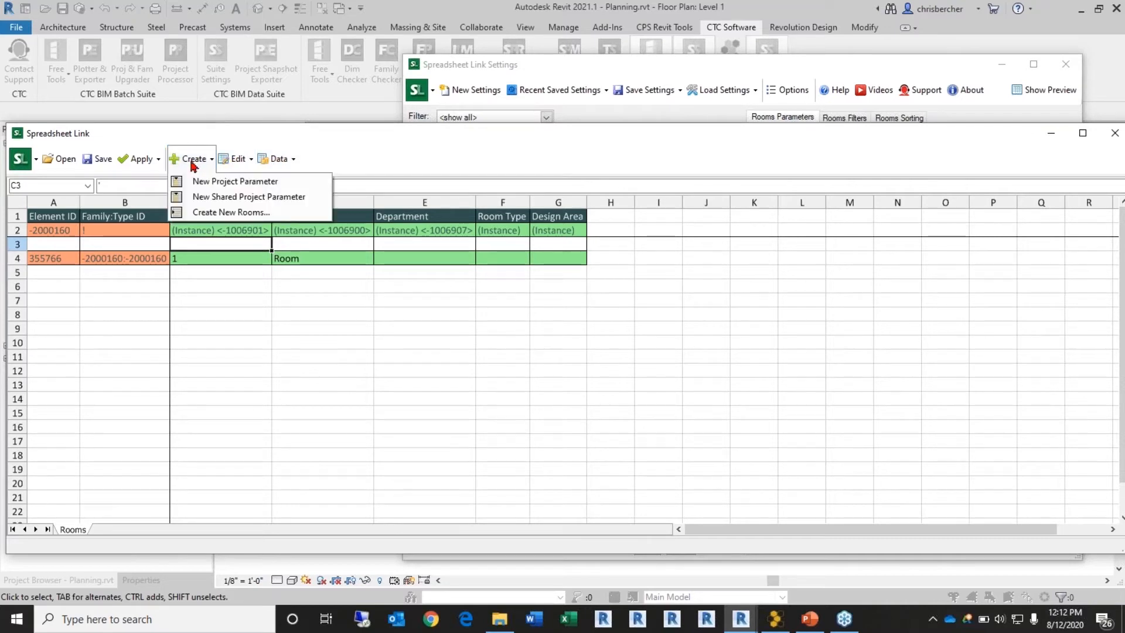
{"action": "left_click", "coordinate": [219, 214]}
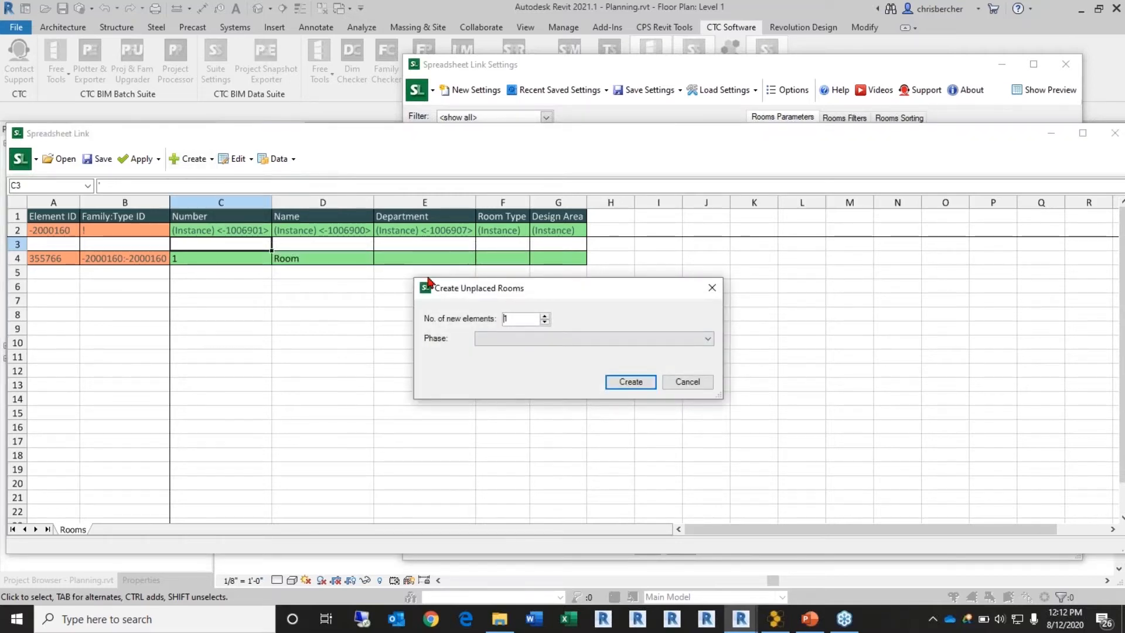
{"action": "left_click", "coordinate": [651, 340]}
{"action": "left_click", "coordinate": [593, 361]}
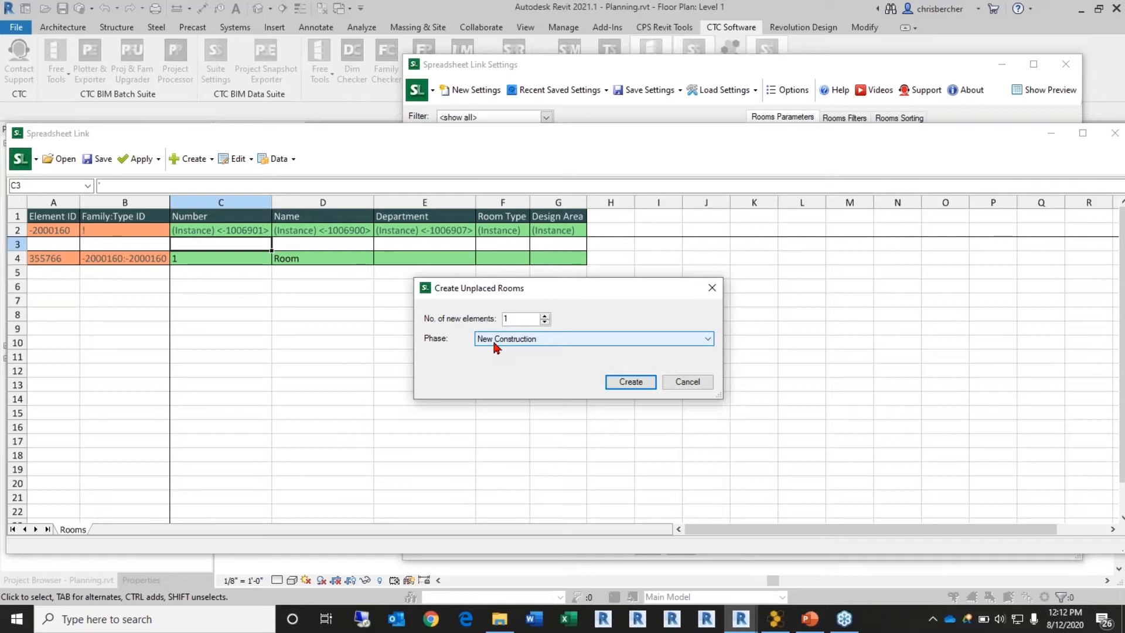
{"action": "left_click", "coordinate": [630, 381]}
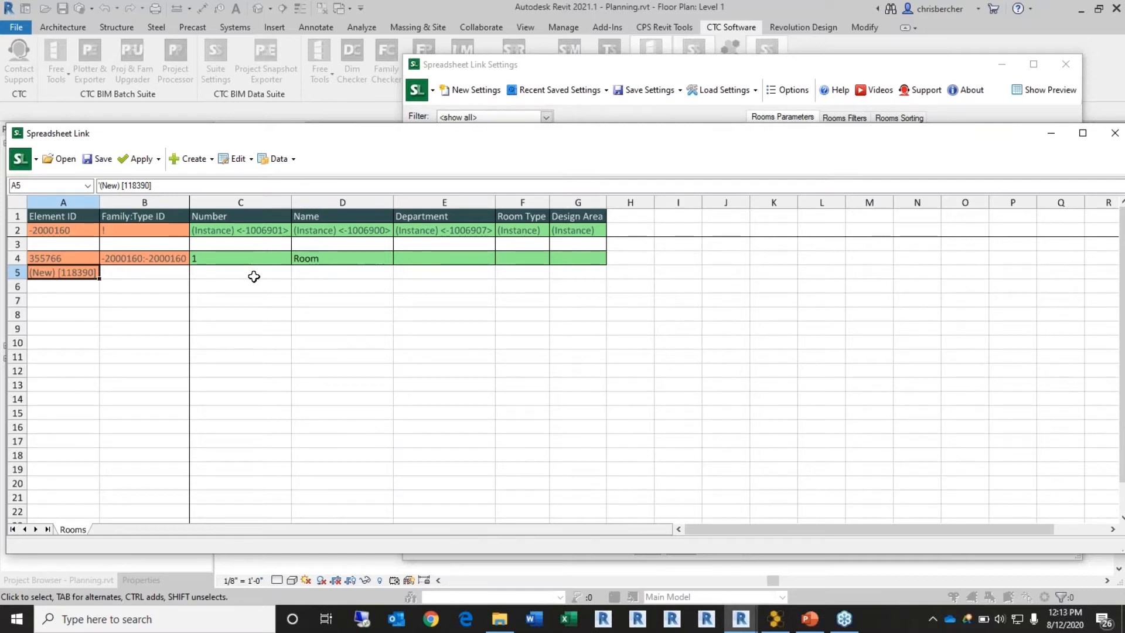
Step: Save the room spreadsheet as 'Room Program List' and open it in Excel
{"action": "left_click_drag", "start_coordinate": [442, 133], "coordinate": [441, 108]}
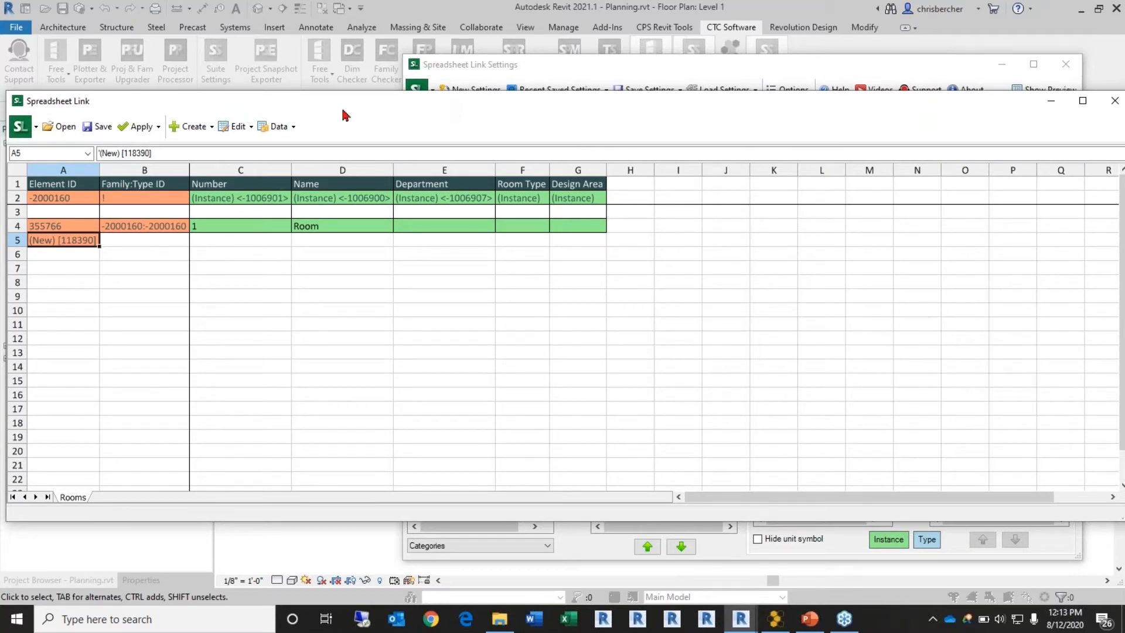
{"action": "left_click", "coordinate": [91, 132]}
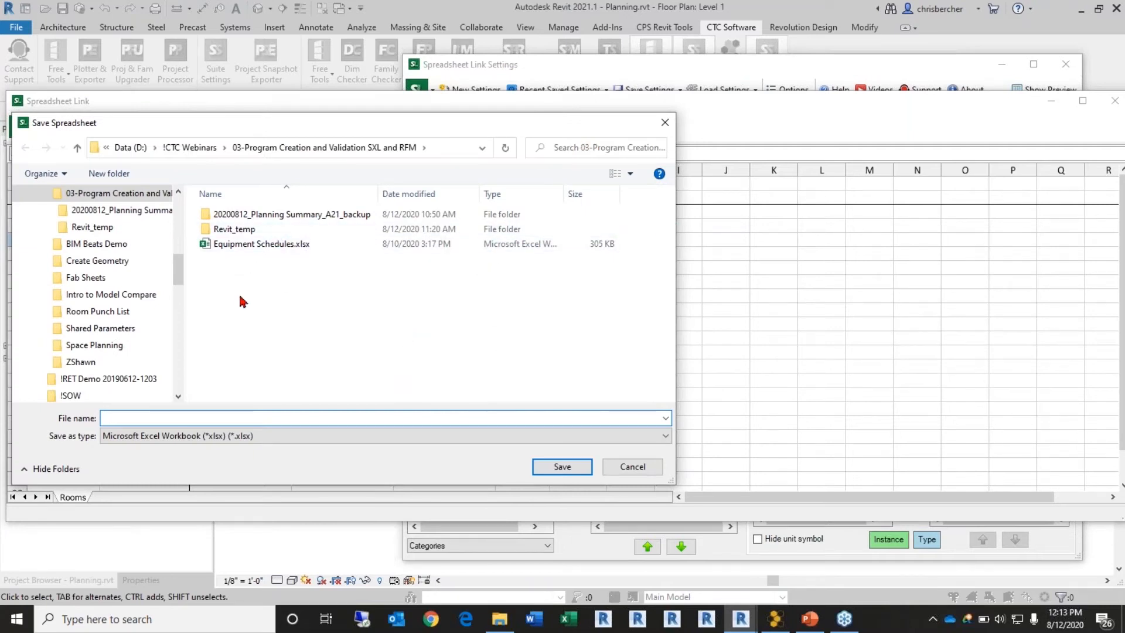
{"action": "left_click", "coordinate": [166, 417]}
{"action": "type", "text": "R"}
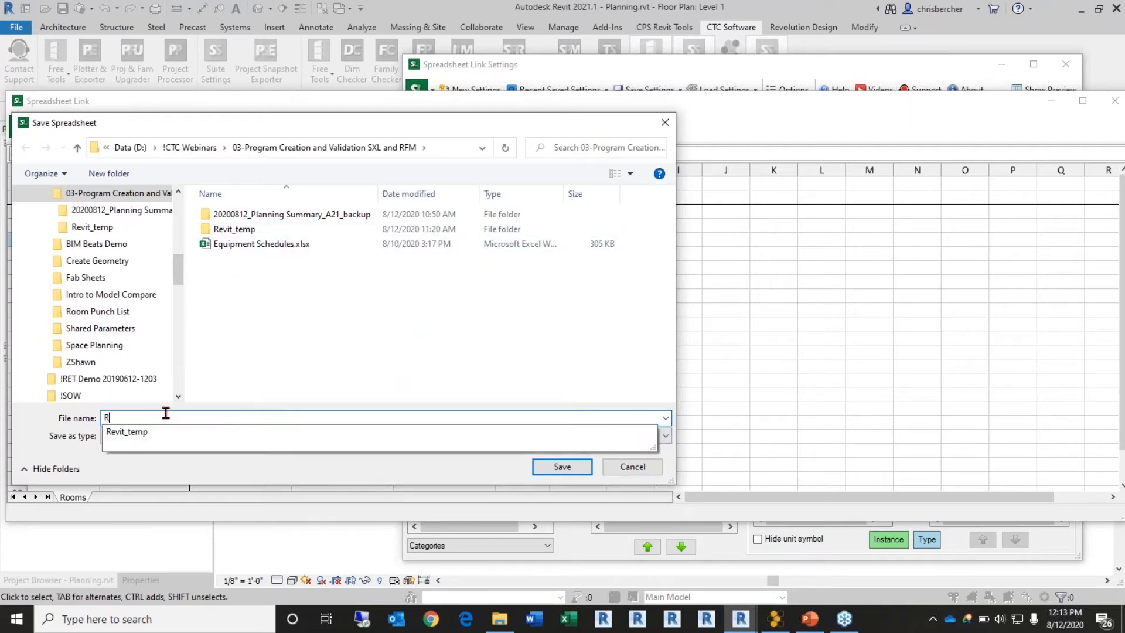
{"action": "type", "text": "oom List"}
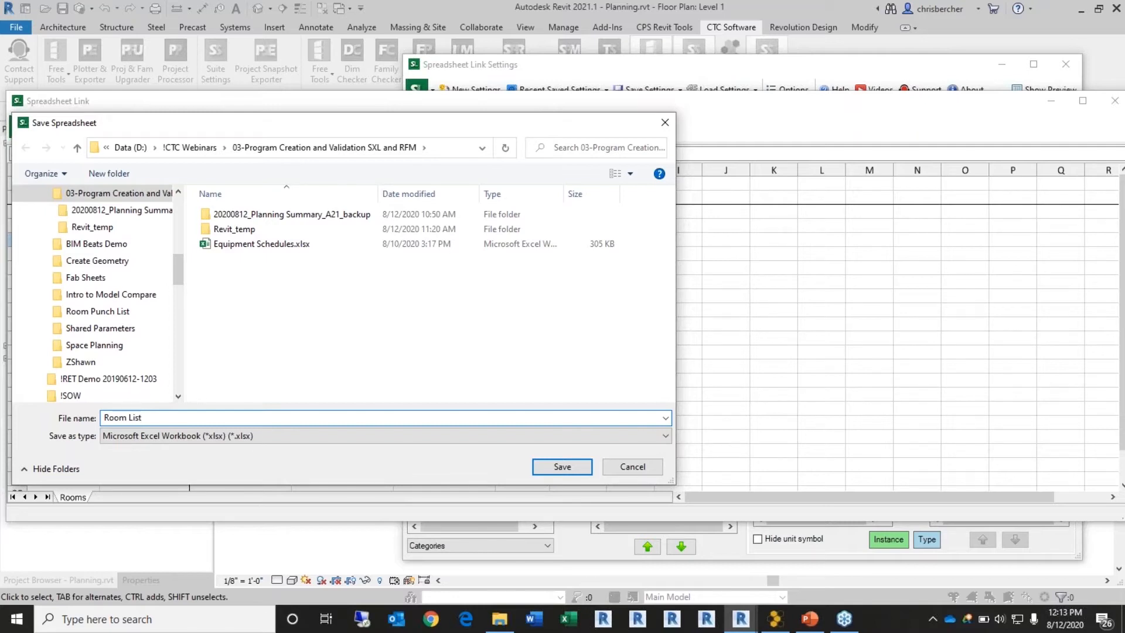
{"action": "left_click", "coordinate": [128, 417]}
{"action": "type", "text": "Program"}
{"action": "left_click", "coordinate": [565, 467]}
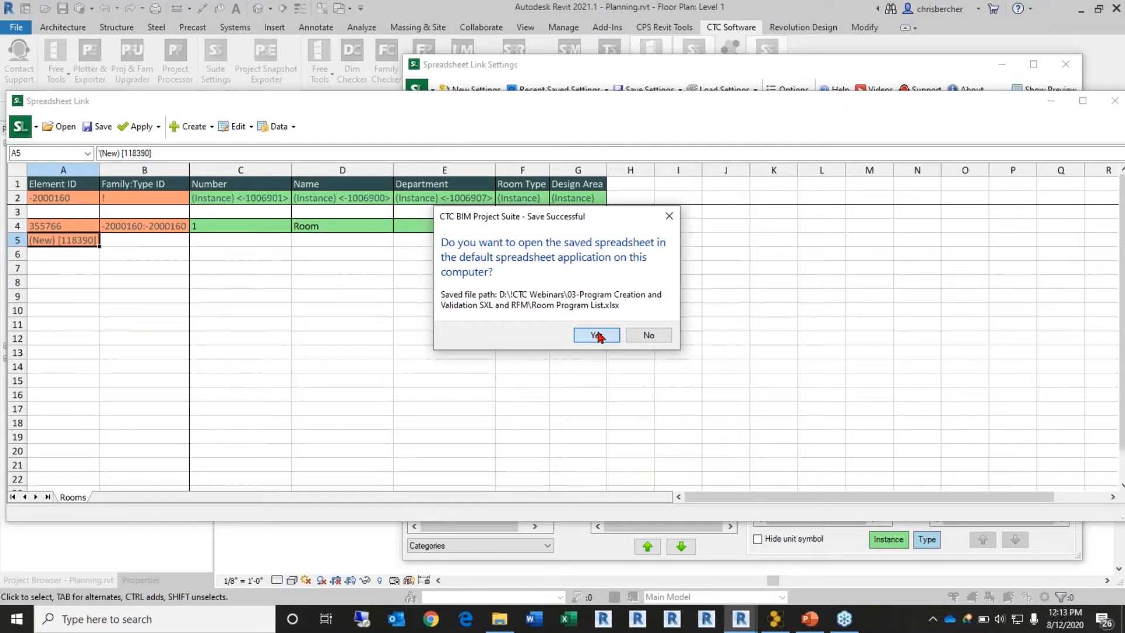
{"action": "left_click", "coordinate": [596, 335]}
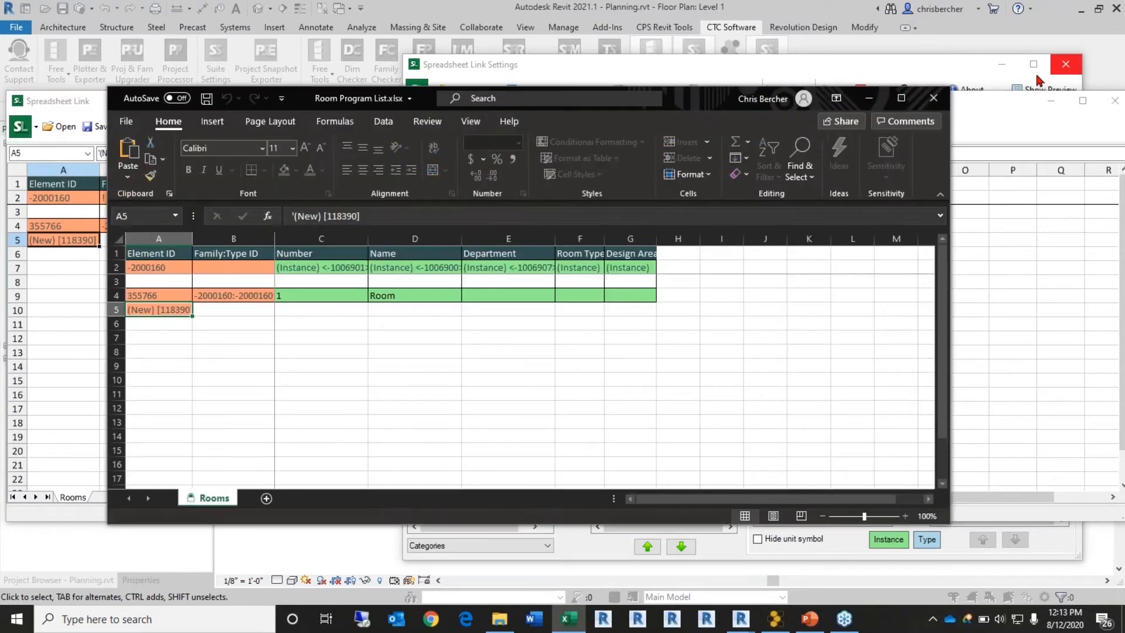
Step: Save the Spreadsheet Link settings to a file named Room List
{"action": "left_click", "coordinate": [974, 73]}
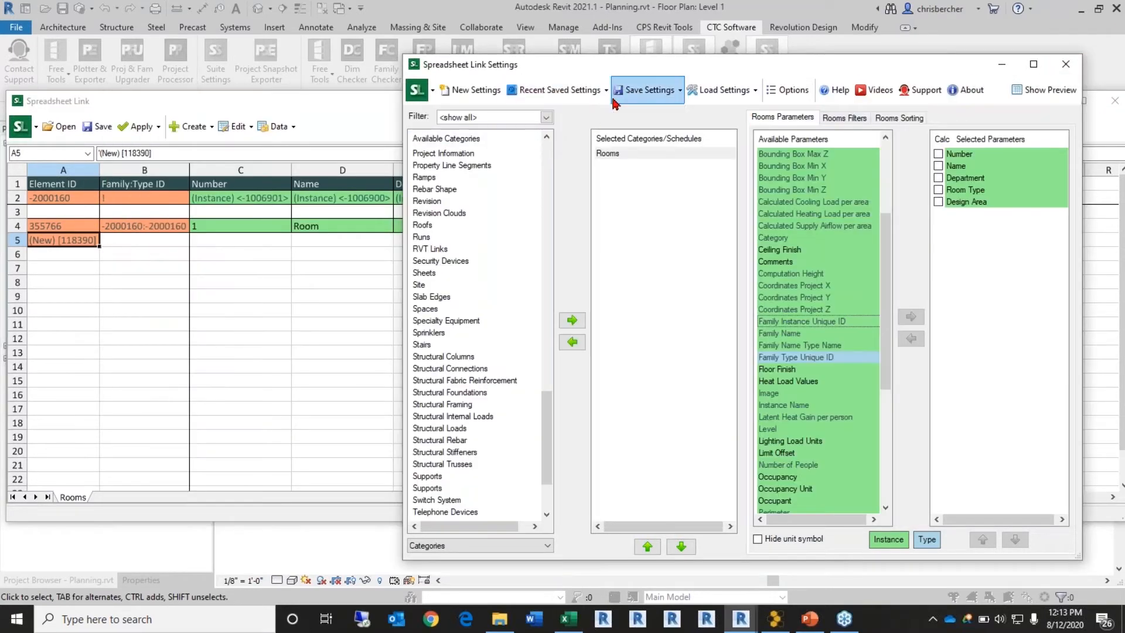
{"action": "left_click", "coordinate": [645, 93]}
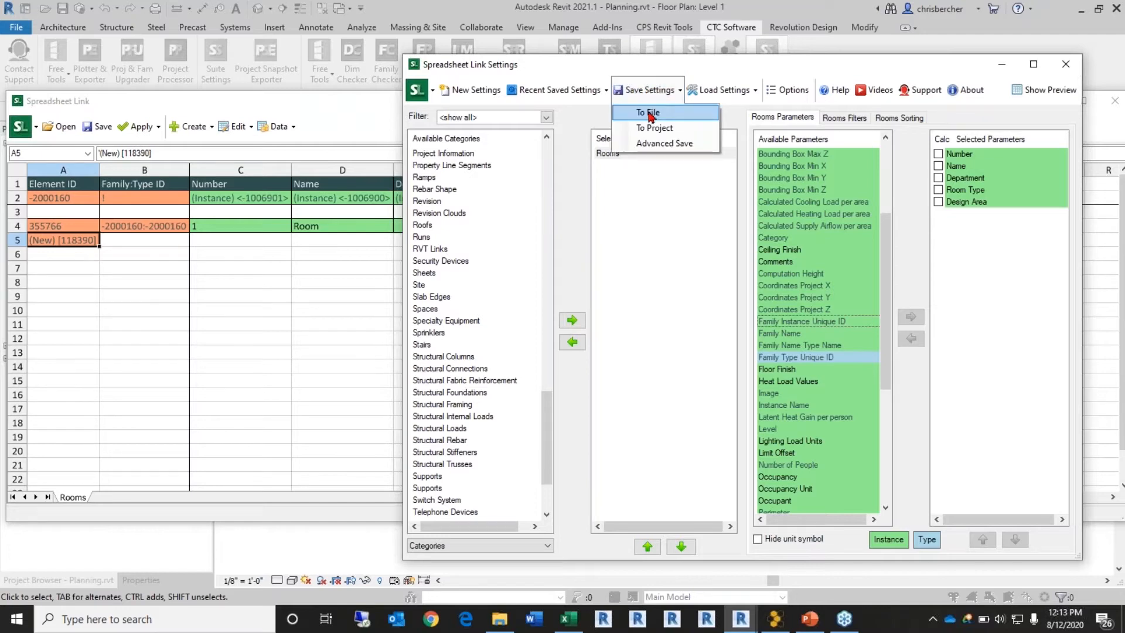
{"action": "left_click", "coordinate": [649, 113]}
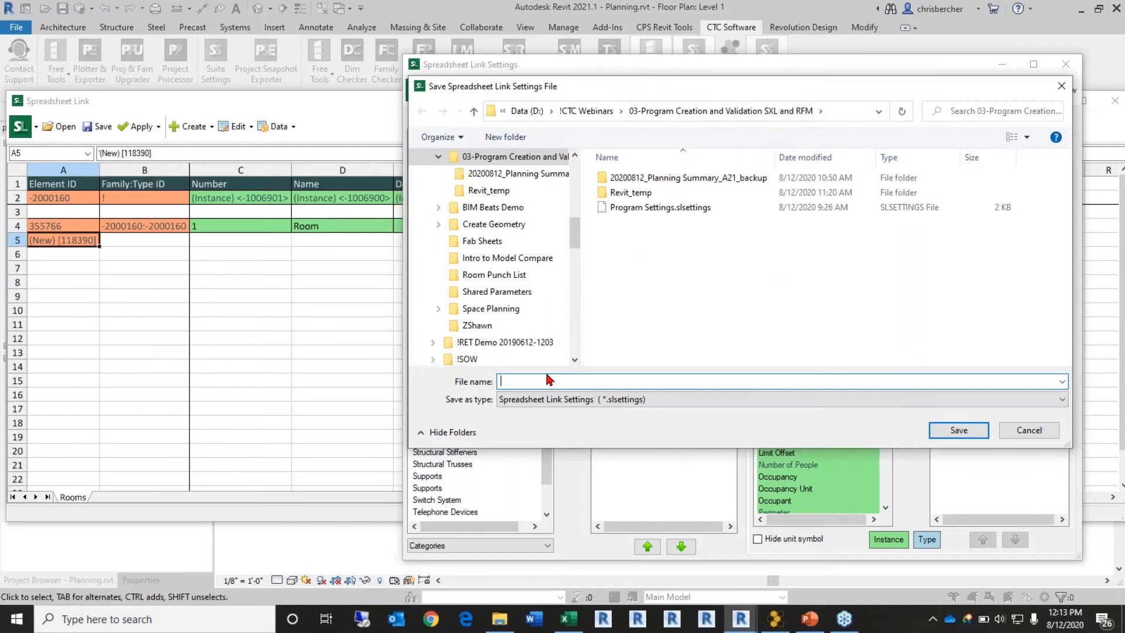
{"action": "type", "text": "Room "}
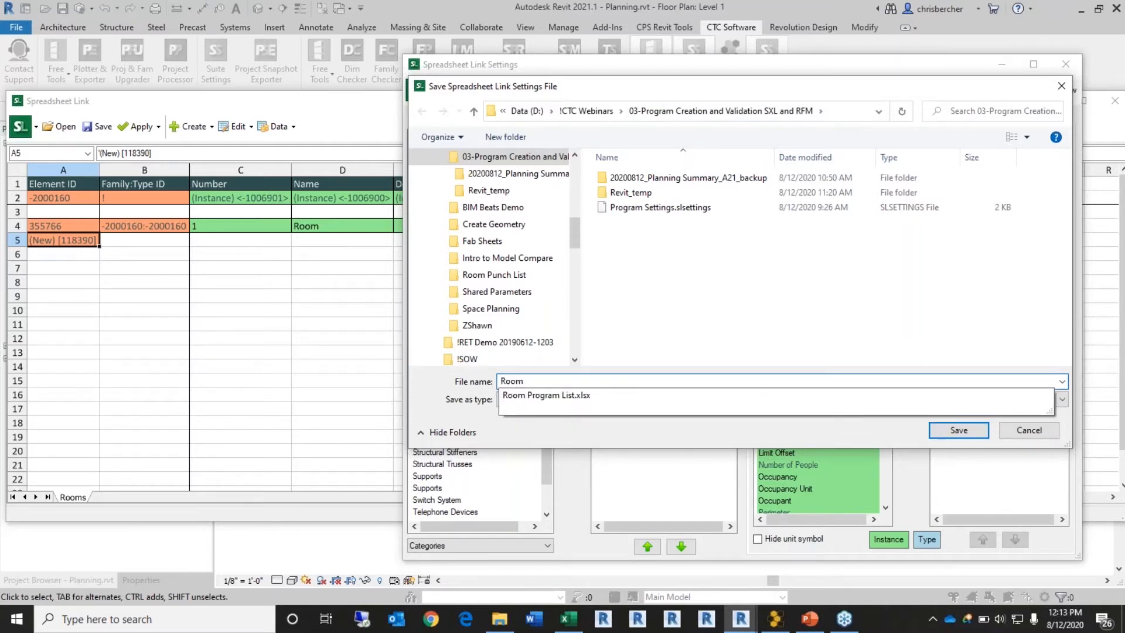
{"action": "type", "text": "List"}
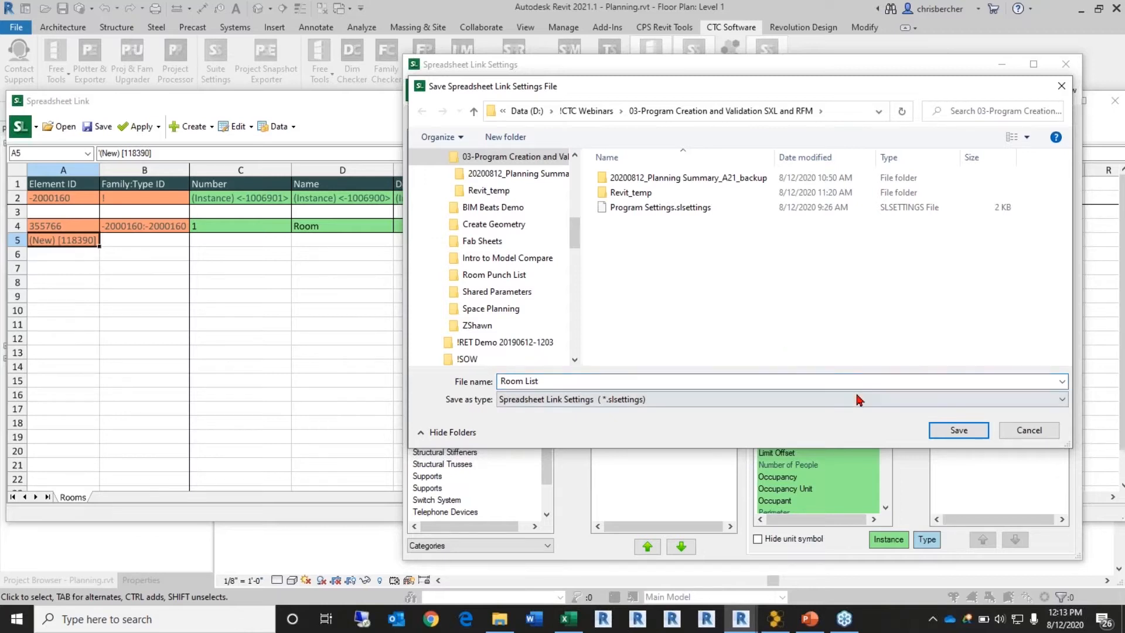
{"action": "left_click", "coordinate": [953, 432]}
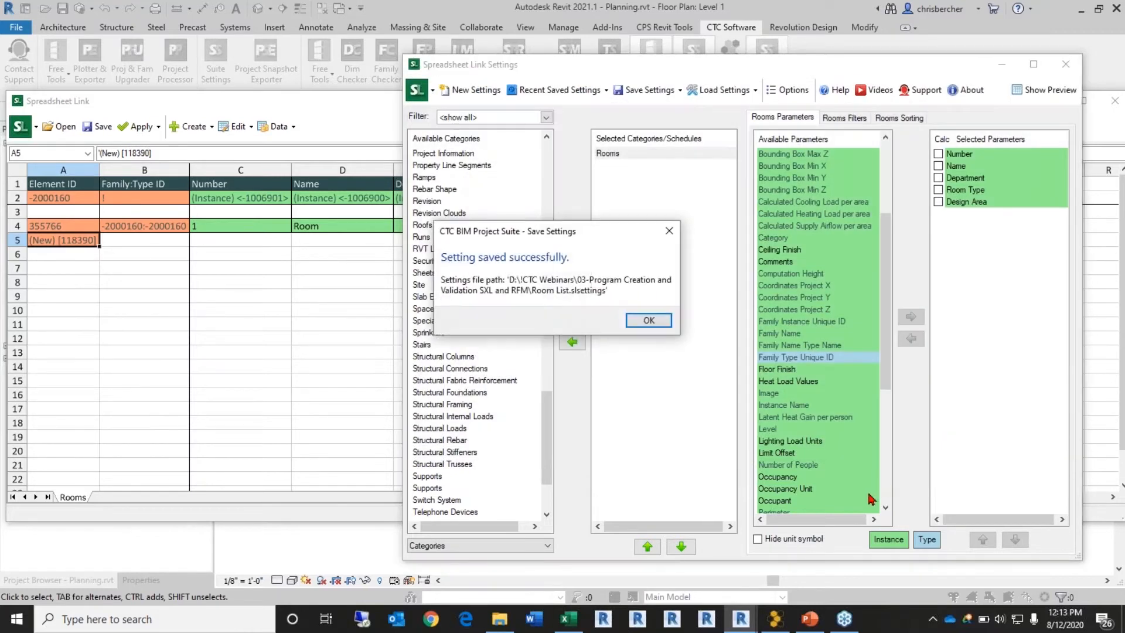
Step: Close the Spreadsheet Link settings window without saving the settings again
{"action": "left_click", "coordinate": [653, 326]}
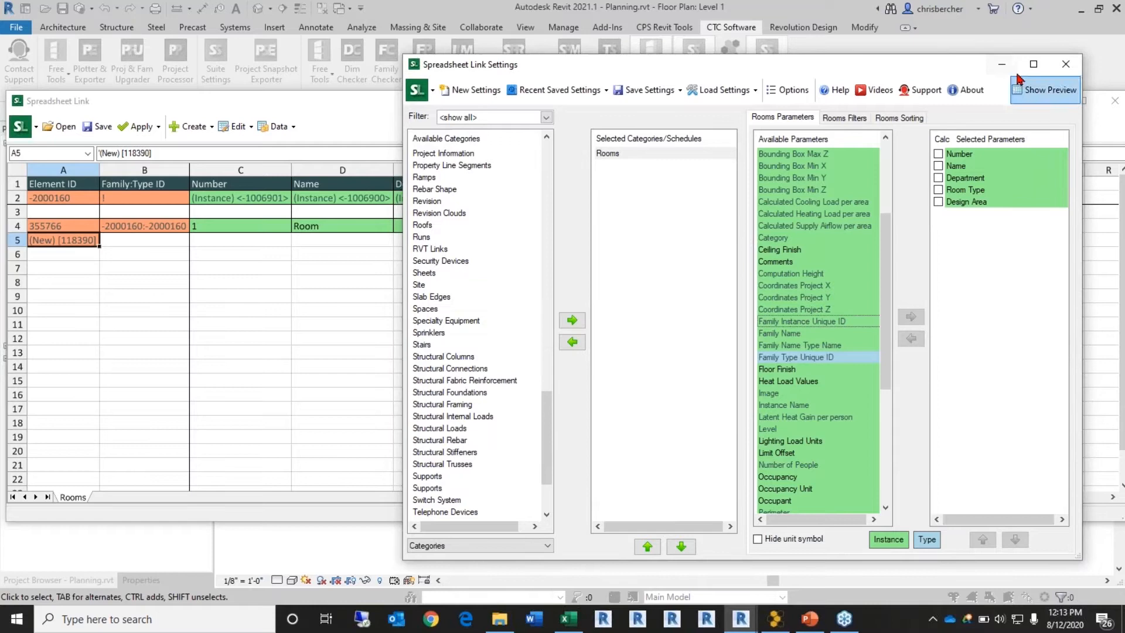
{"action": "left_click", "coordinate": [1066, 64]}
{"action": "left_click", "coordinate": [592, 332]}
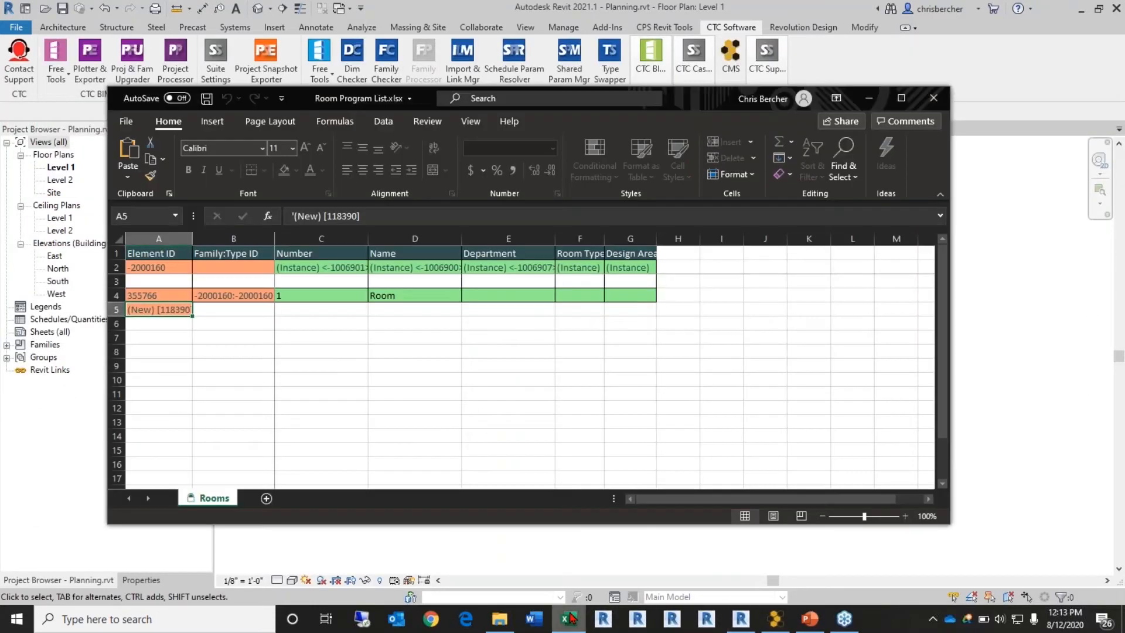
Step: Maximize the Room Program List workbook and fill room 1's row 4 values down into row 5
{"action": "double_click", "coordinate": [714, 99]}
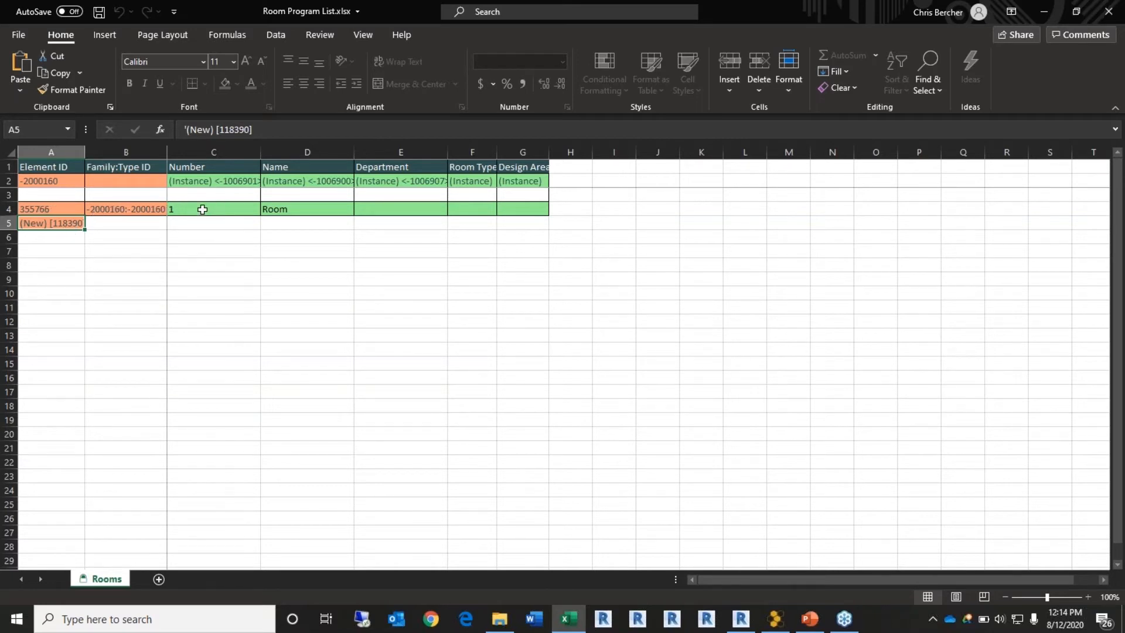
{"action": "left_click_drag", "start_coordinate": [211, 215], "coordinate": [545, 231]}
{"action": "left_click", "coordinate": [394, 209]}
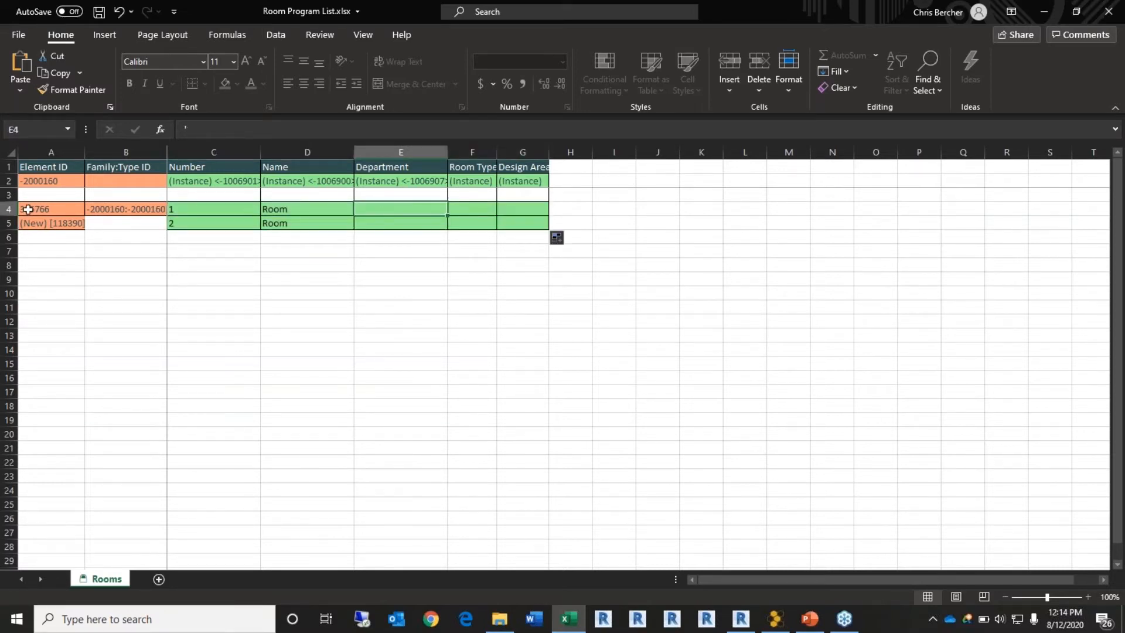
Step: Copy Family:Type ID -2000160:-2000161 from B4 into B5, getting past the protected-sheet warning
{"action": "left_click", "coordinate": [129, 209]}
{"action": "left_click_drag", "start_coordinate": [165, 213], "coordinate": [164, 225]}
{"action": "left_click", "coordinate": [568, 349]}
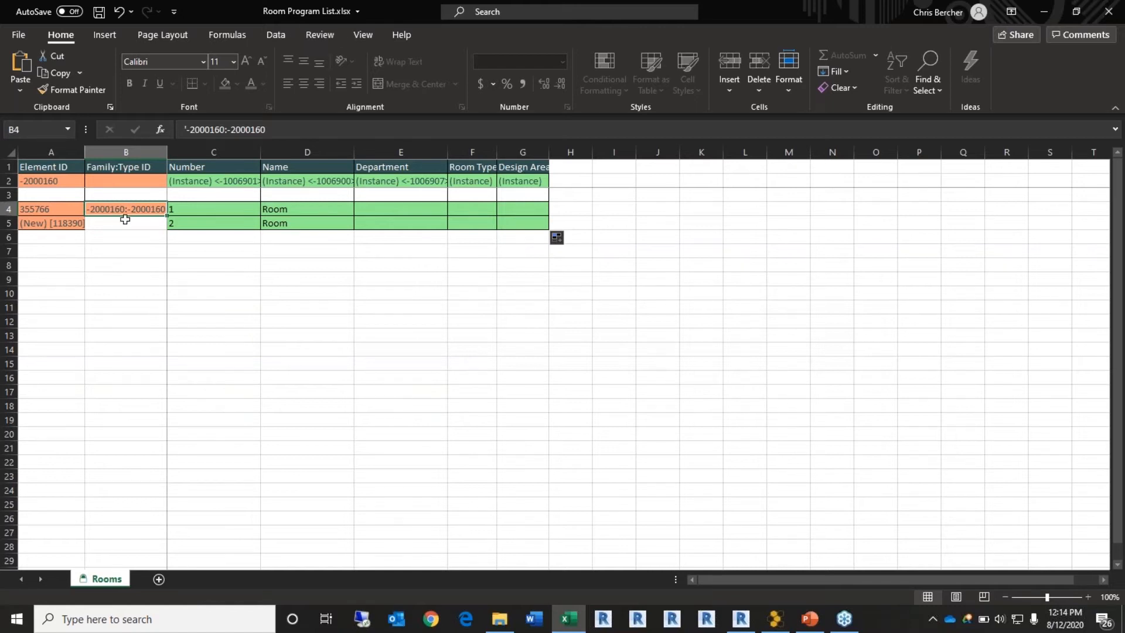
{"action": "left_click_drag", "start_coordinate": [165, 215], "coordinate": [164, 229]}
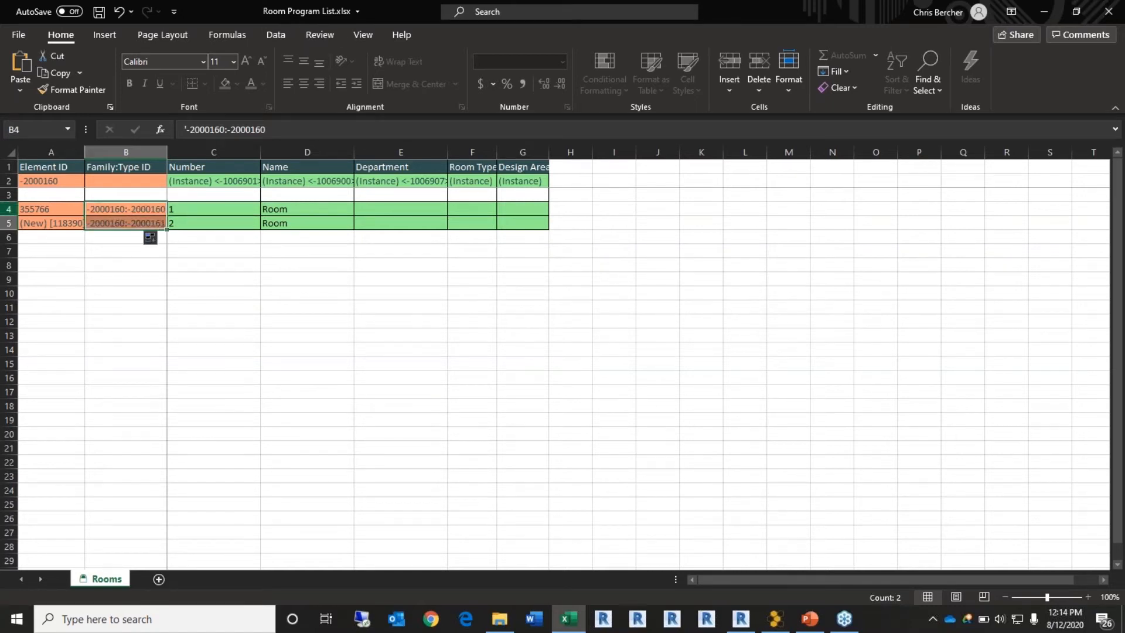
{"action": "left_click", "coordinate": [231, 307]}
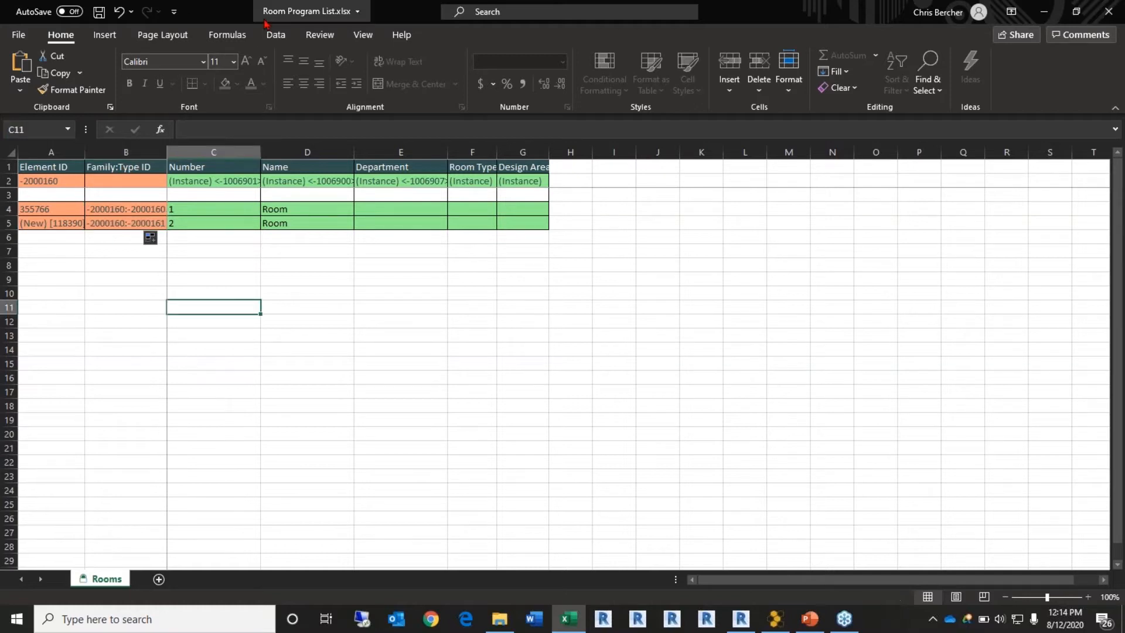
Step: Unprotect the Rooms sheet from the Review tab using the sheet password
{"action": "left_click", "coordinate": [320, 35]}
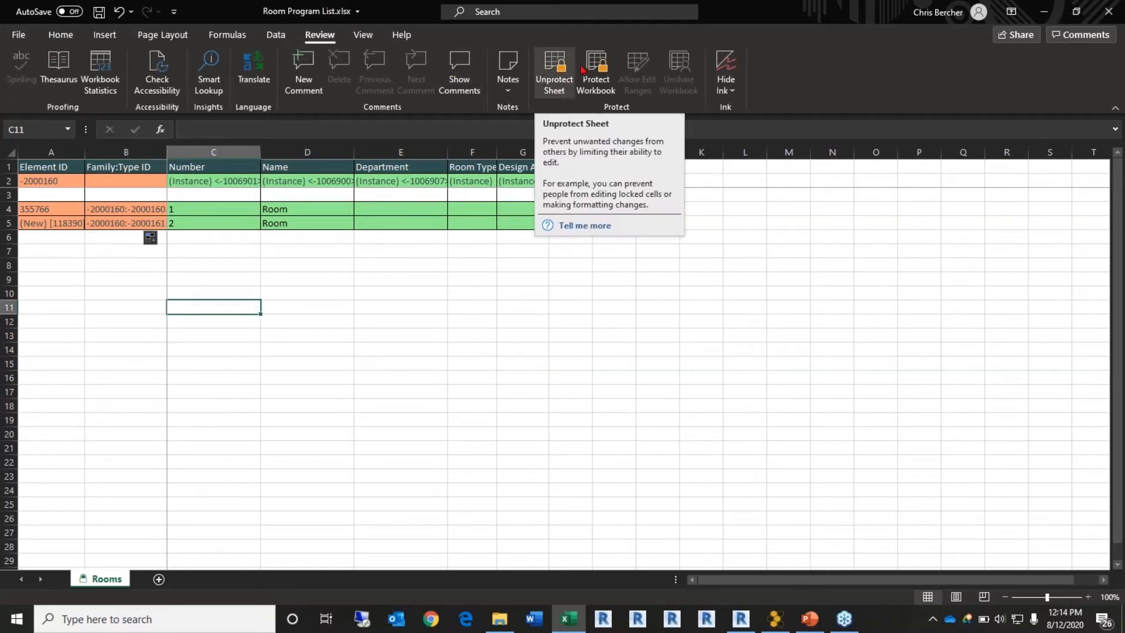
{"action": "left_click", "coordinate": [558, 85]}
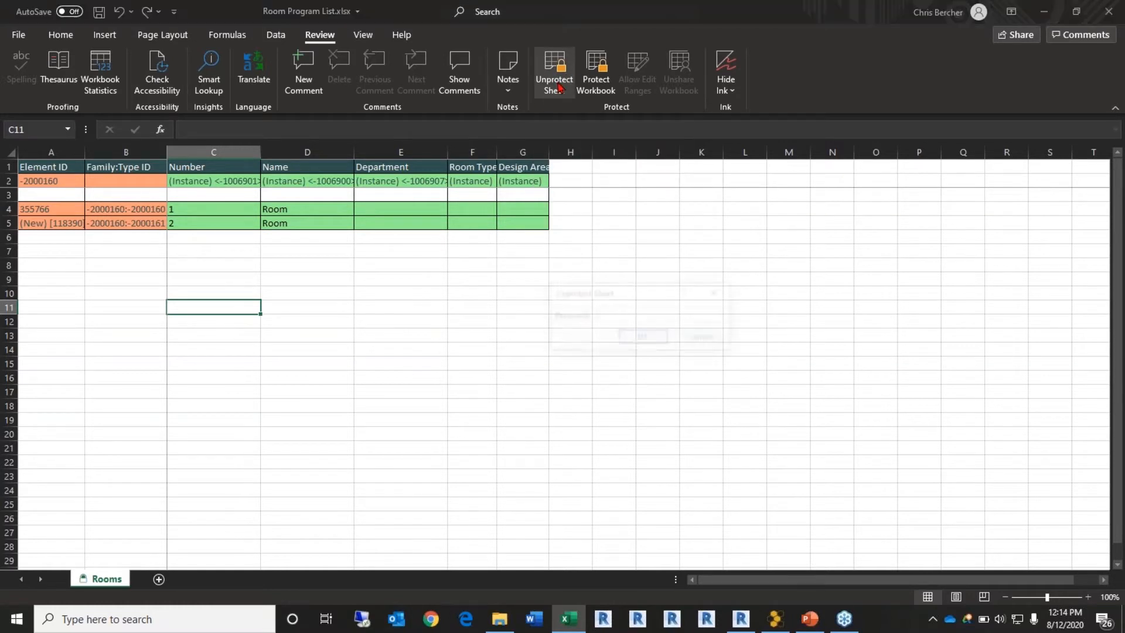
{"action": "type", "text": "••••"}
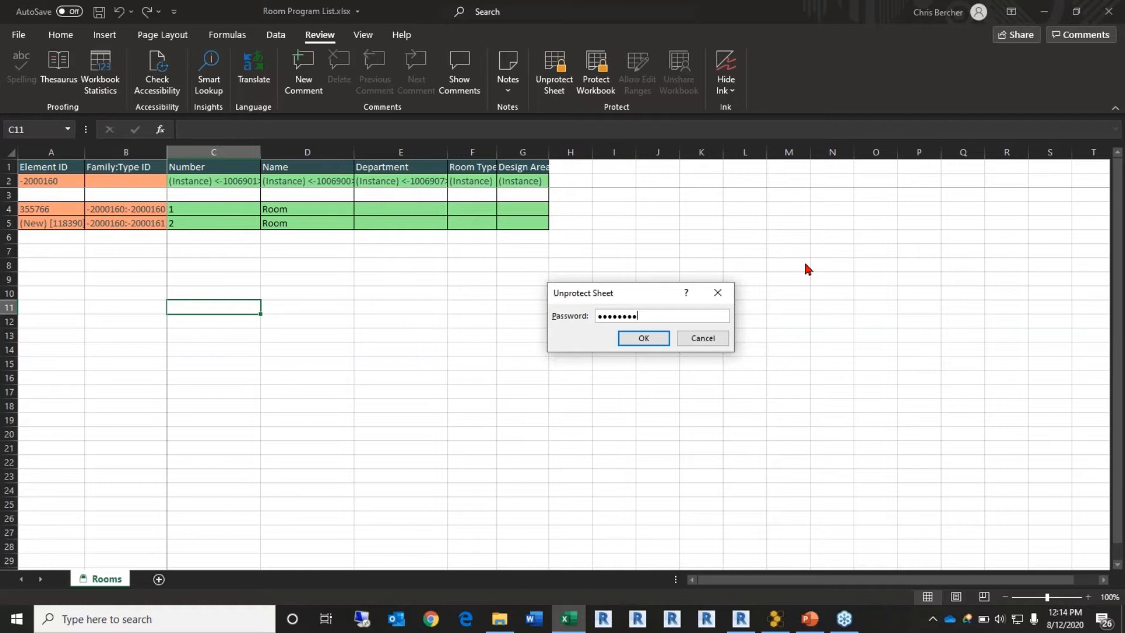
{"action": "key", "text": "Return"}
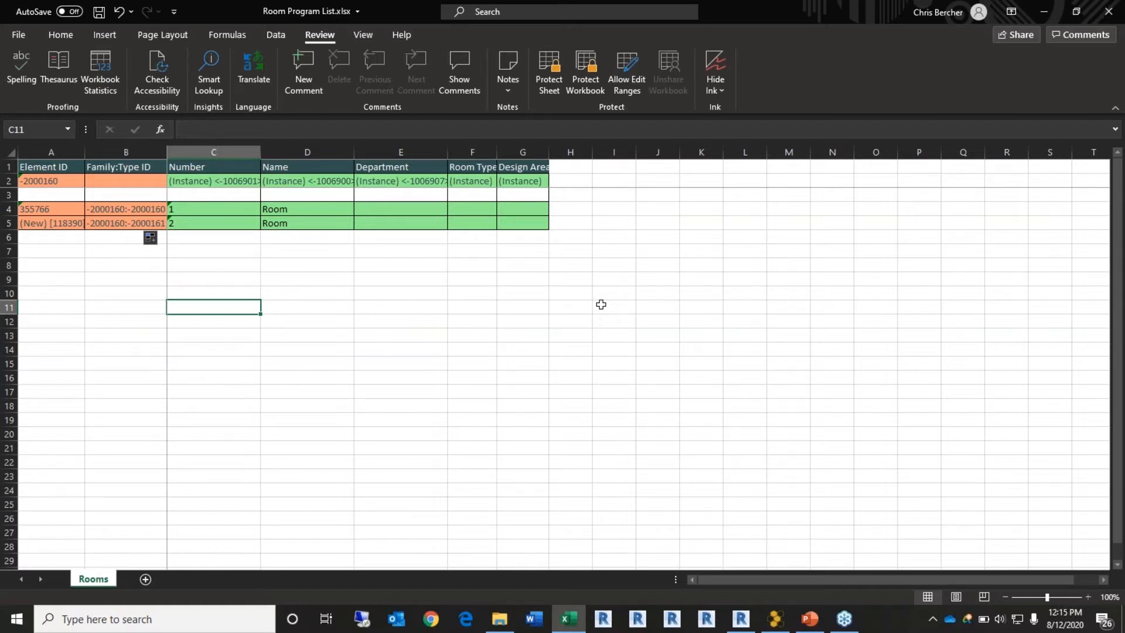
Step: Back in Revit, launch Spreadsheet Link from the CTC BIM Project Suite tools
{"action": "left_click", "coordinate": [741, 618]}
{"action": "left_click", "coordinate": [664, 95]}
{"action": "left_click", "coordinate": [1010, 126]}
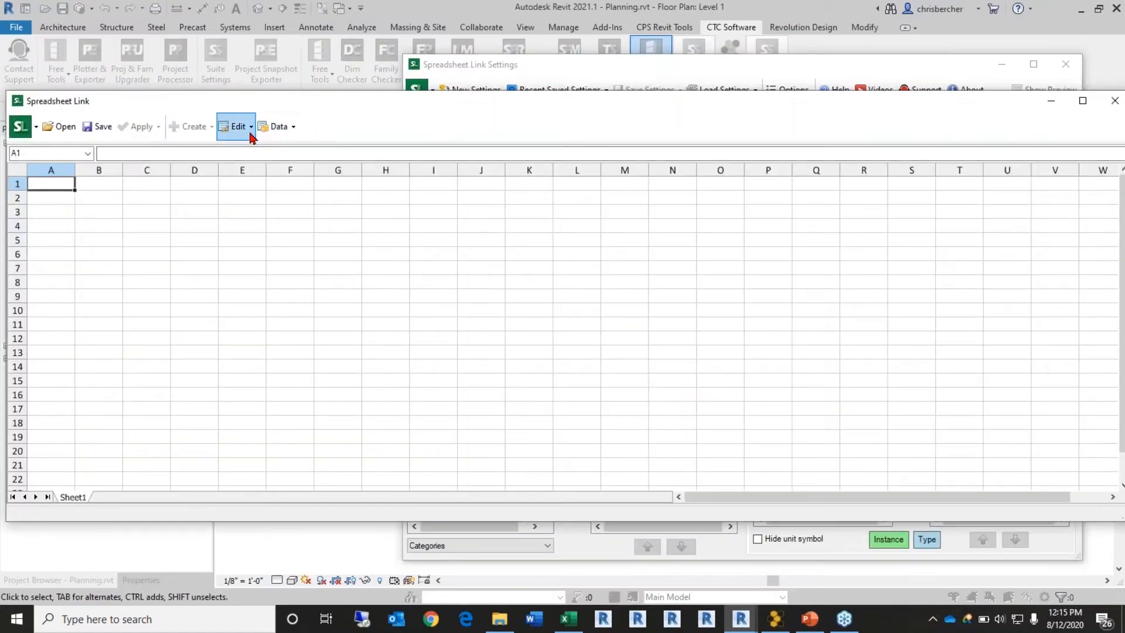
Step: Add the Casework category to Spreadsheet Link and start unprotecting its worksheet
{"action": "left_click", "coordinate": [283, 128]}
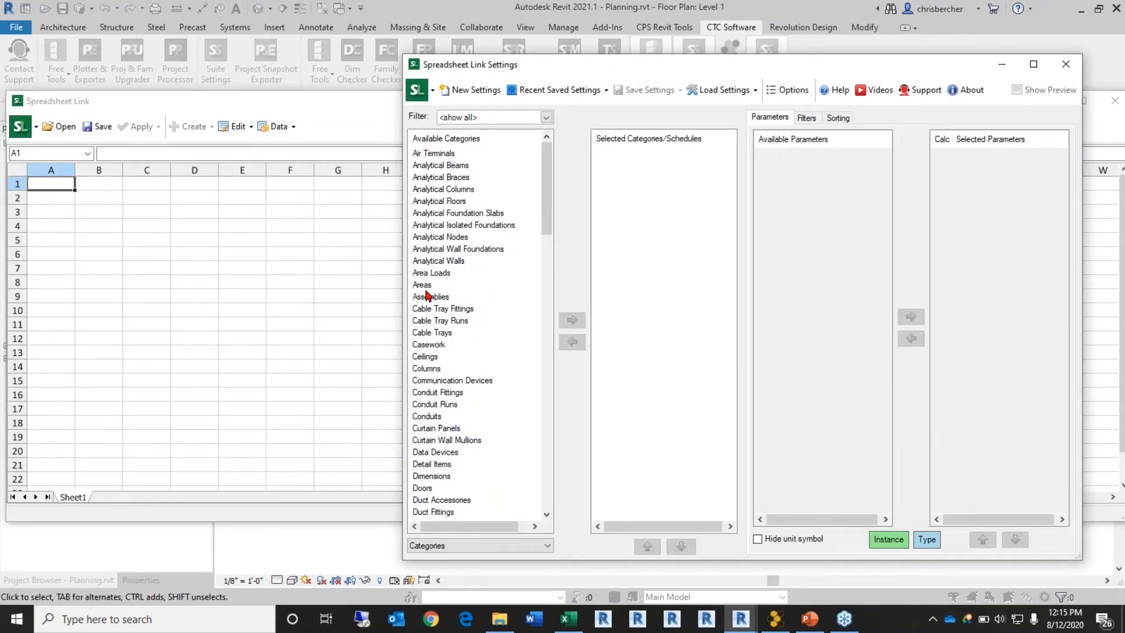
{"action": "left_click", "coordinate": [431, 346]}
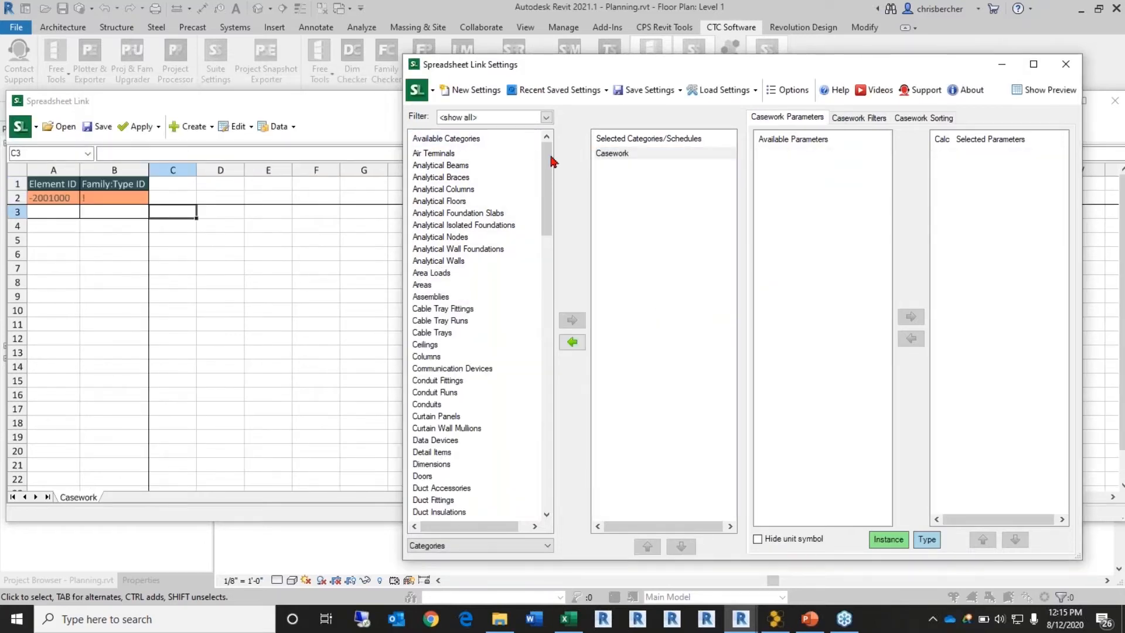
{"action": "left_click", "coordinate": [259, 141]}
{"action": "left_click", "coordinate": [258, 141]}
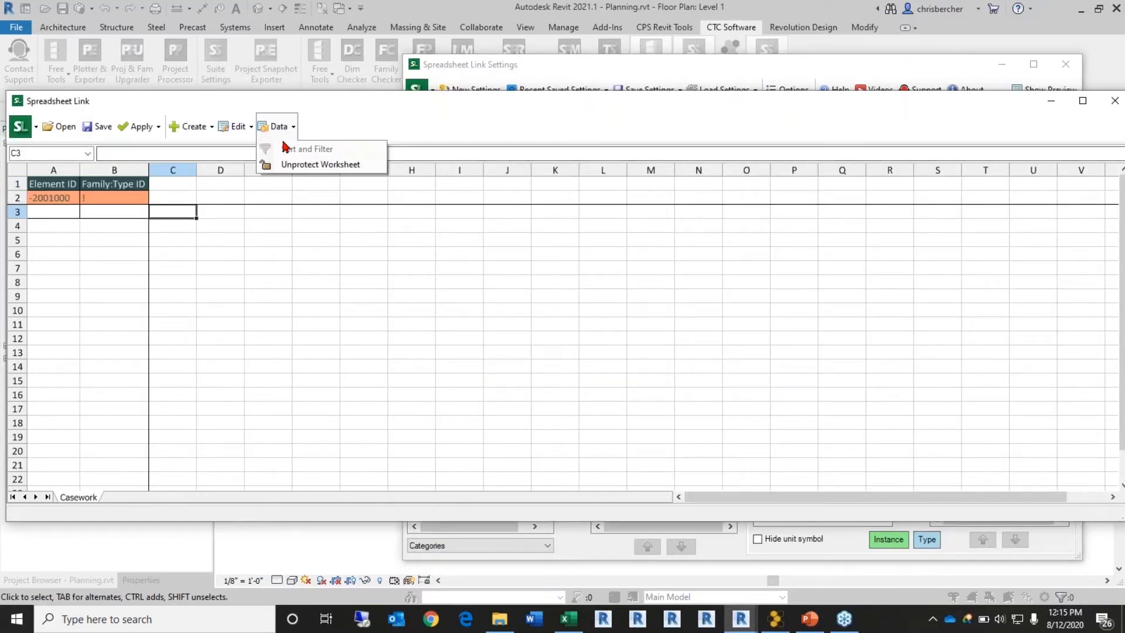
{"action": "left_click", "coordinate": [302, 168]}
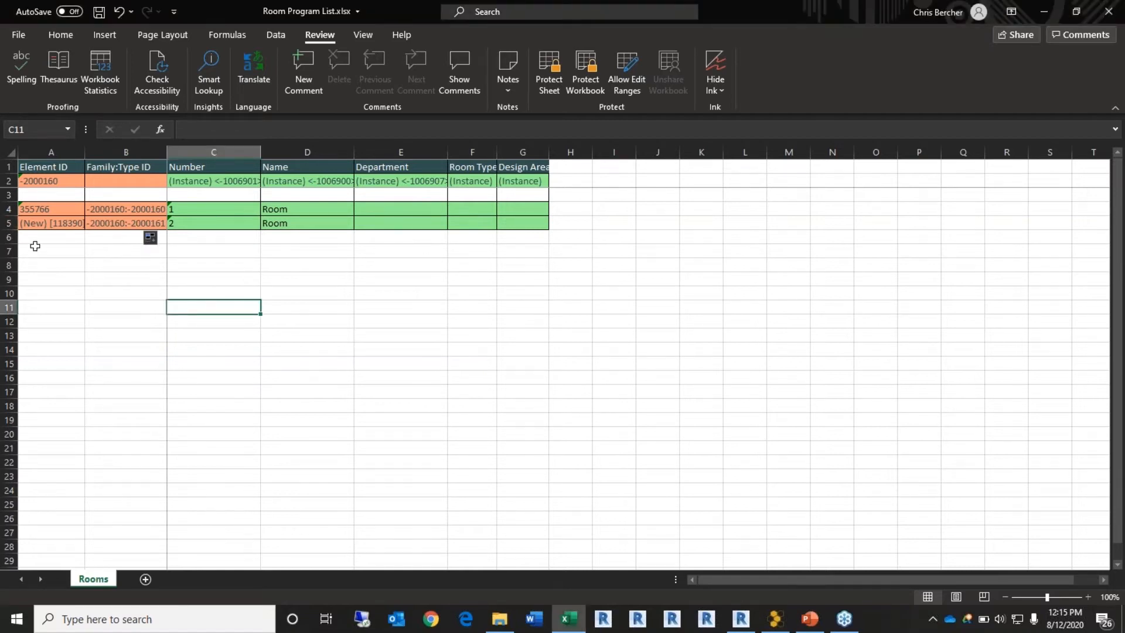
Step: Delete row 4, which holds the original room 1 entry
{"action": "left_click", "coordinate": [9, 209]}
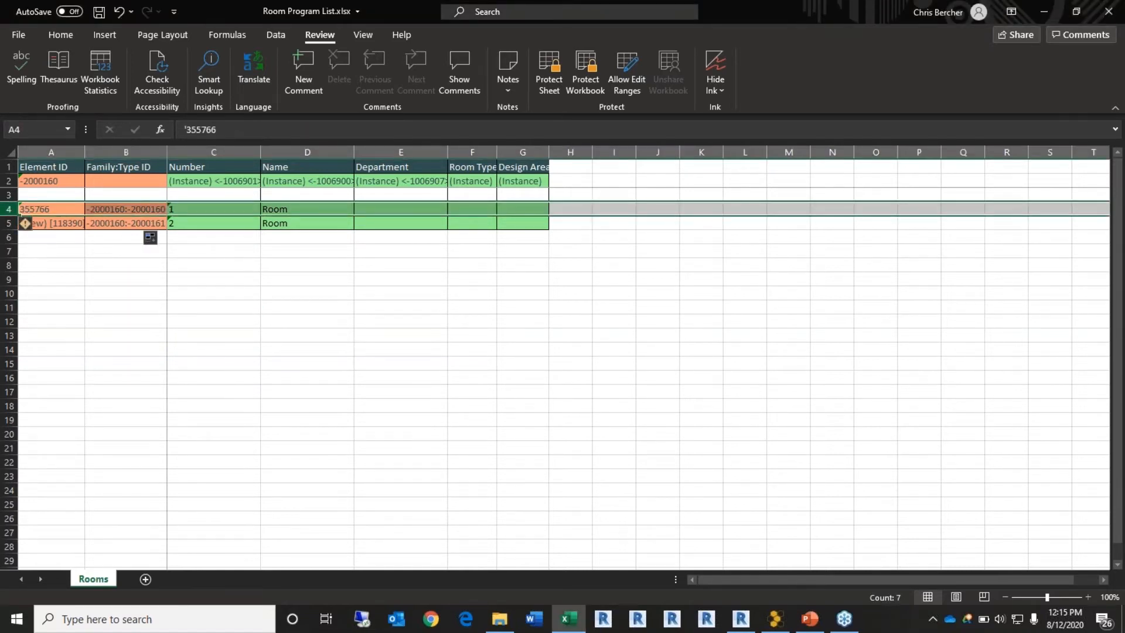
{"action": "right_click", "coordinate": [10, 209]}
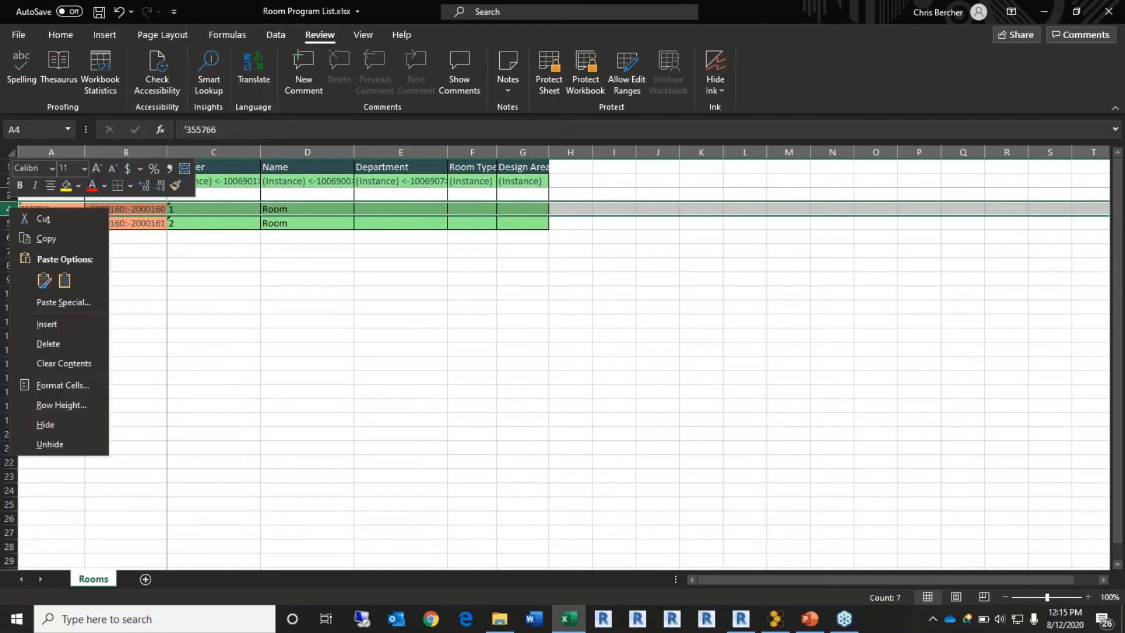
{"action": "left_click", "coordinate": [48, 343]}
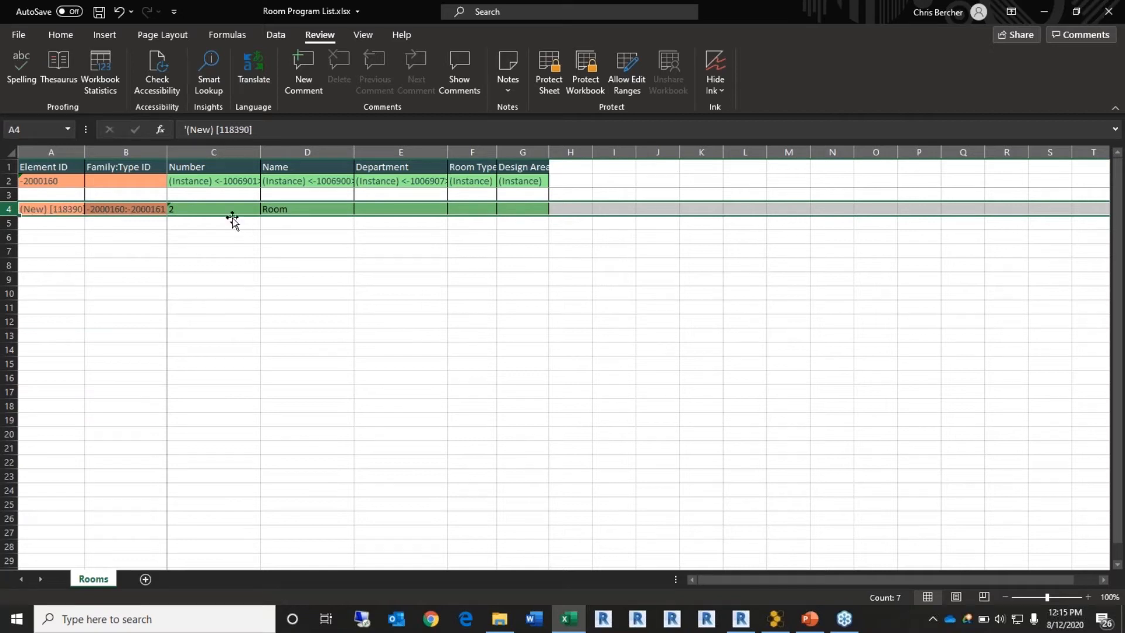
Step: Check the new room's number and Element ID, then select its values across row 4
{"action": "left_click", "coordinate": [213, 208]}
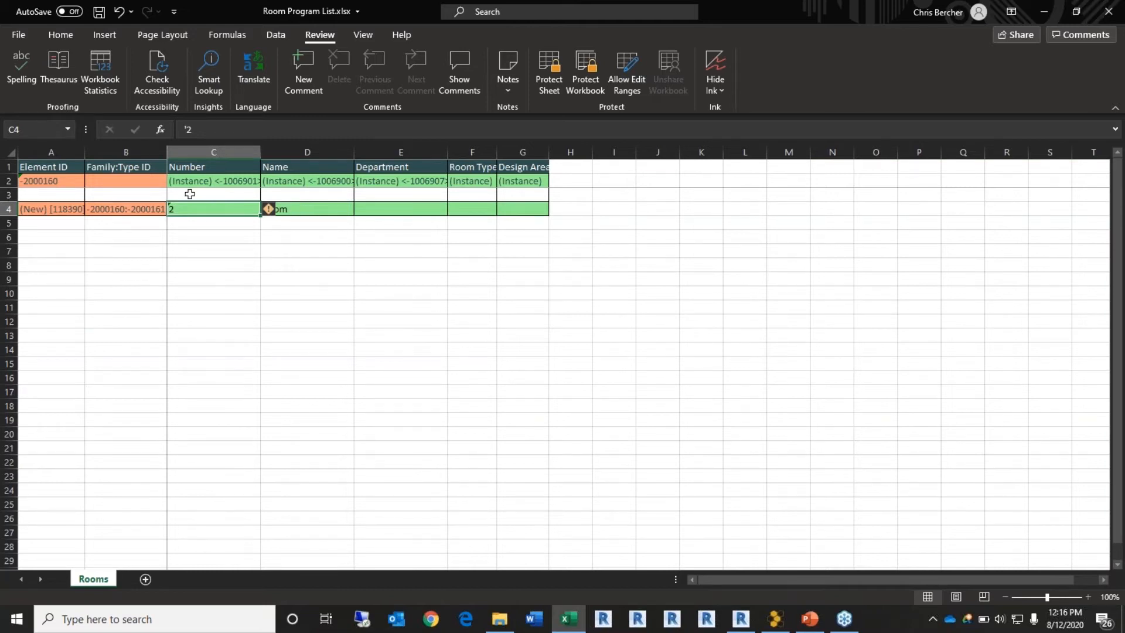
{"action": "left_click", "coordinate": [47, 213]}
{"action": "left_click_drag", "start_coordinate": [50, 211], "coordinate": [549, 356]}
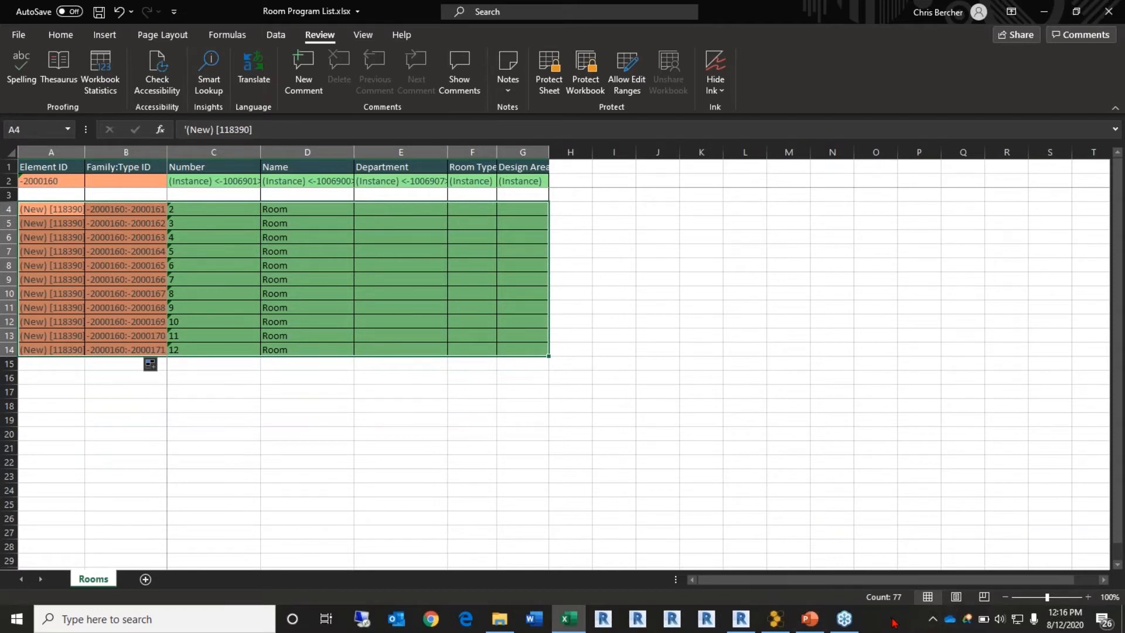
Step: Open NWC Rough Program Program_v2.xlsx from recent workbooks and scroll through its space summary
{"action": "left_click", "coordinate": [566, 625]}
{"action": "right_click", "coordinate": [570, 619]}
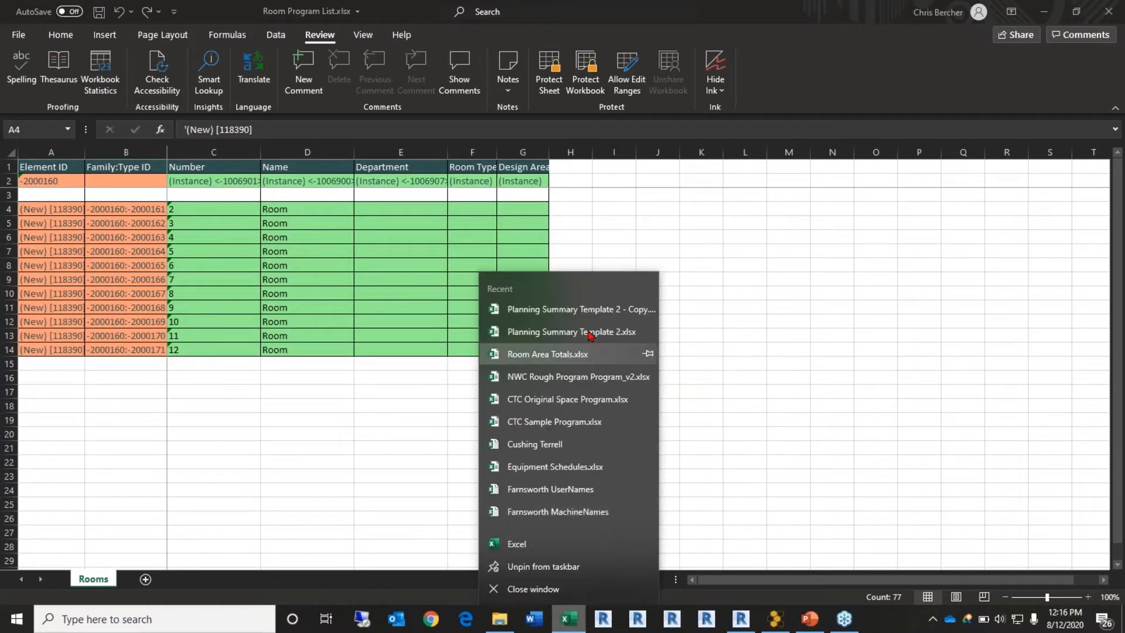
{"action": "left_click", "coordinate": [592, 382]}
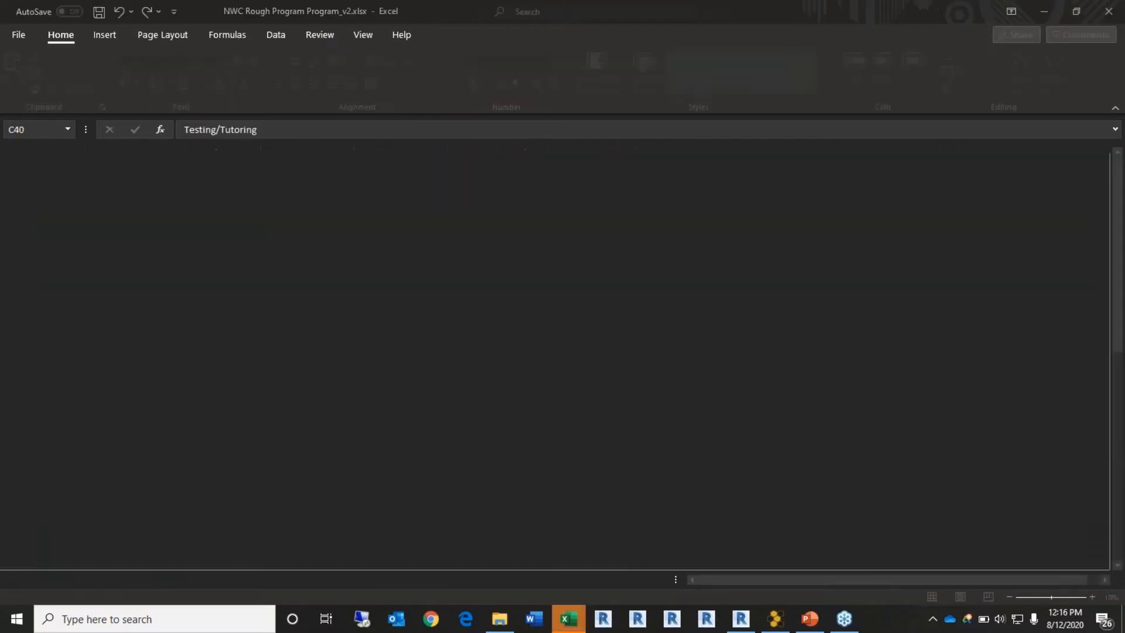
{"action": "right_click", "coordinate": [569, 618]}
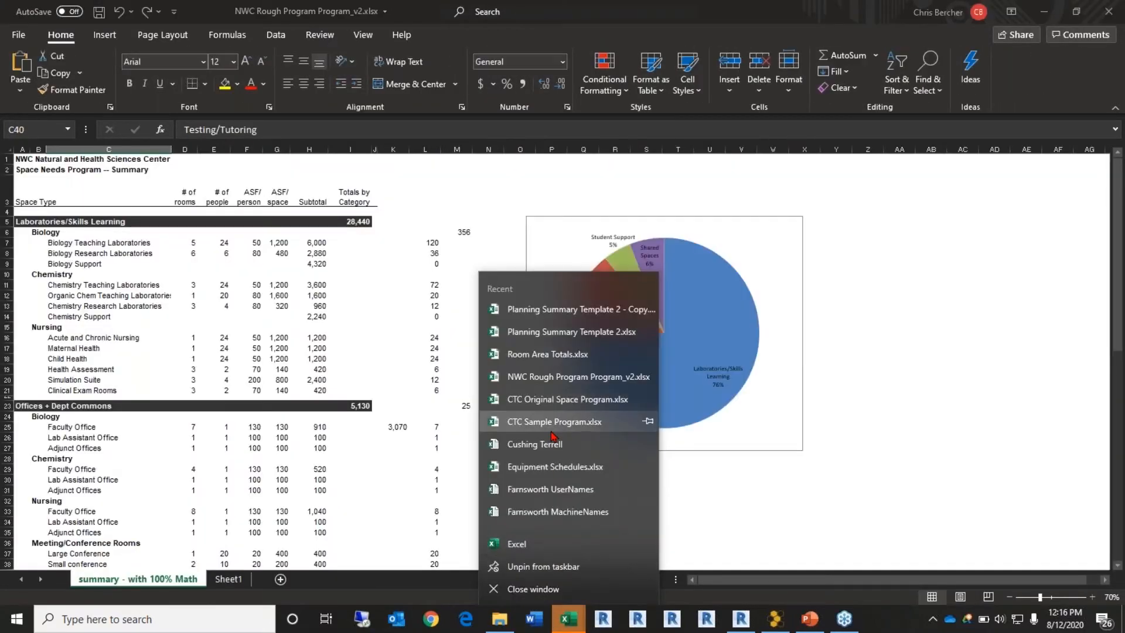
{"action": "left_click", "coordinate": [866, 599]}
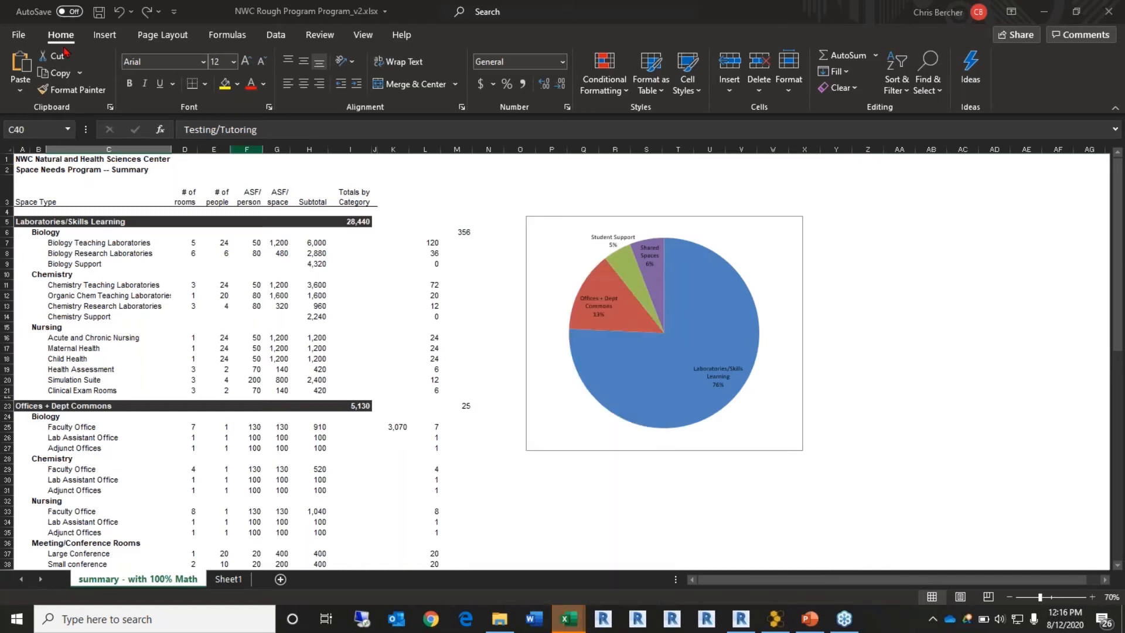
{"action": "scroll", "coordinate": [184, 222], "scroll_direction": "down", "scroll_amount": 1}
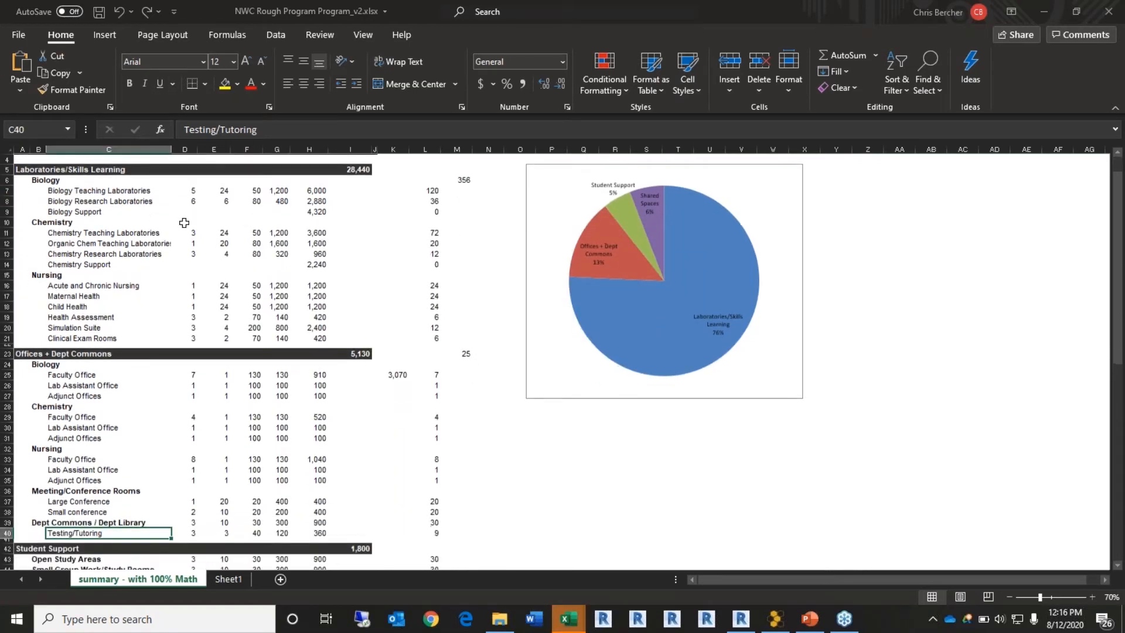
{"action": "scroll", "coordinate": [184, 222], "scroll_direction": "down", "scroll_amount": 2}
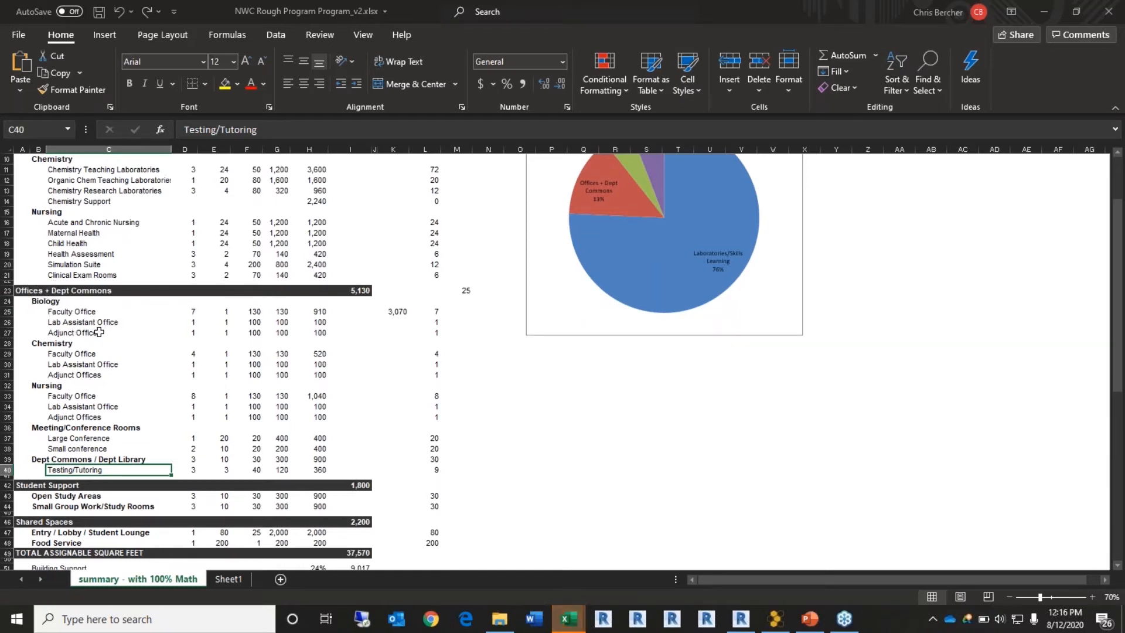
{"action": "scroll", "coordinate": [88, 371], "scroll_direction": "down", "scroll_amount": 5}
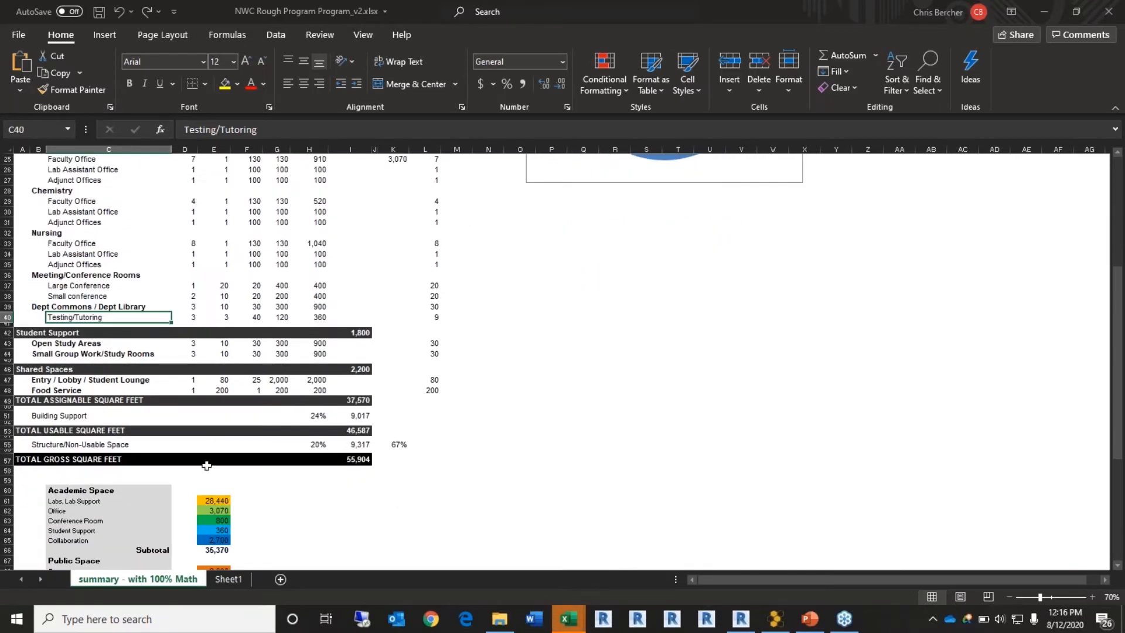
{"action": "scroll", "coordinate": [264, 340], "scroll_direction": "down", "scroll_amount": 4}
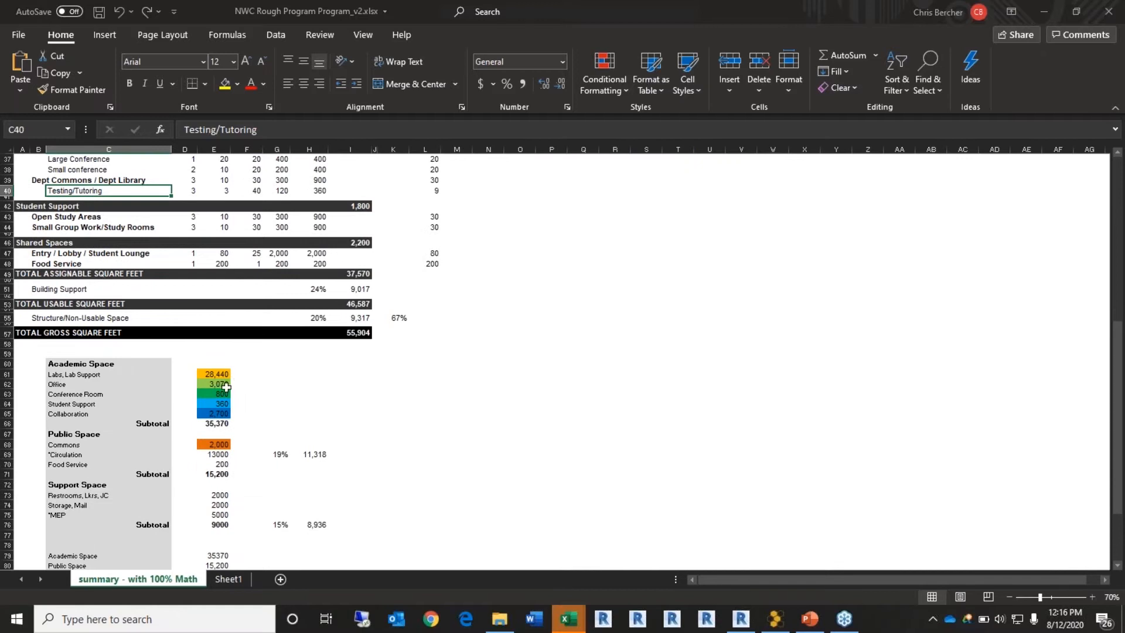
{"action": "scroll", "coordinate": [227, 385], "scroll_direction": "up", "scroll_amount": 5}
{"action": "scroll", "coordinate": [226, 385], "scroll_direction": "up", "scroll_amount": 3}
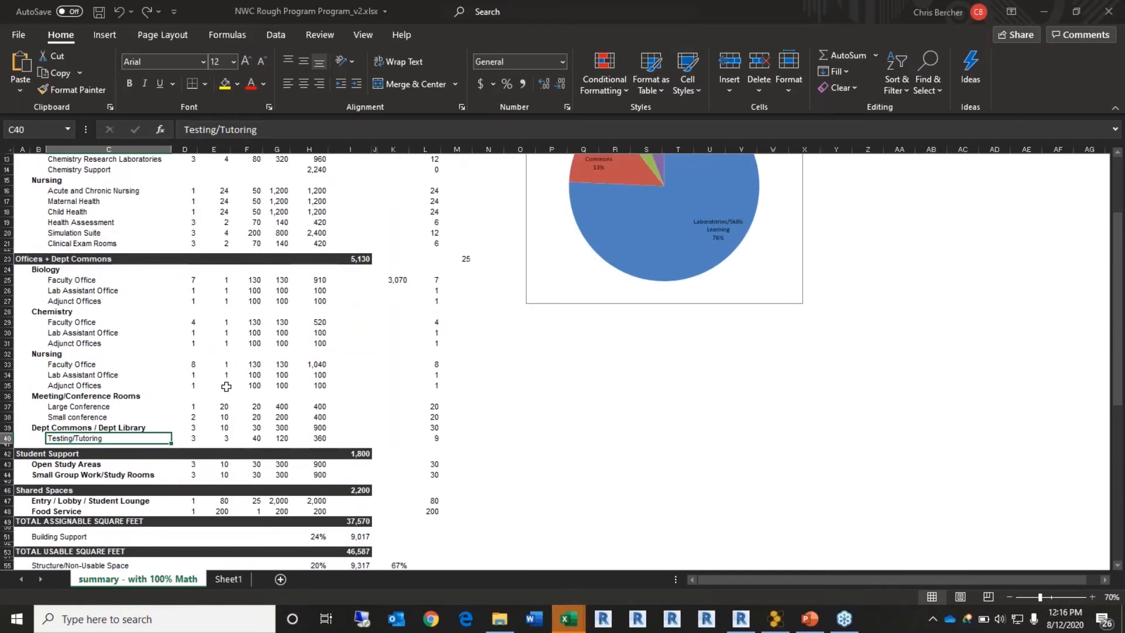
Step: Open CTC Original Space Program.xlsx from recent workbooks and scroll down its Mathematics sheet
{"action": "right_click", "coordinate": [567, 617]}
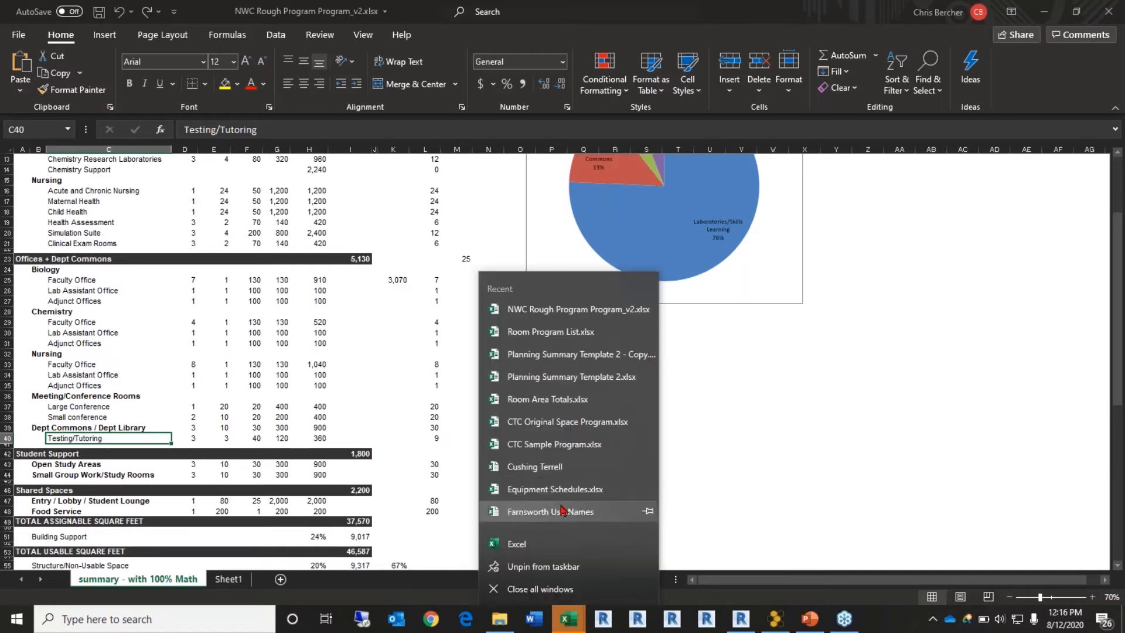
{"action": "left_click", "coordinate": [588, 446]}
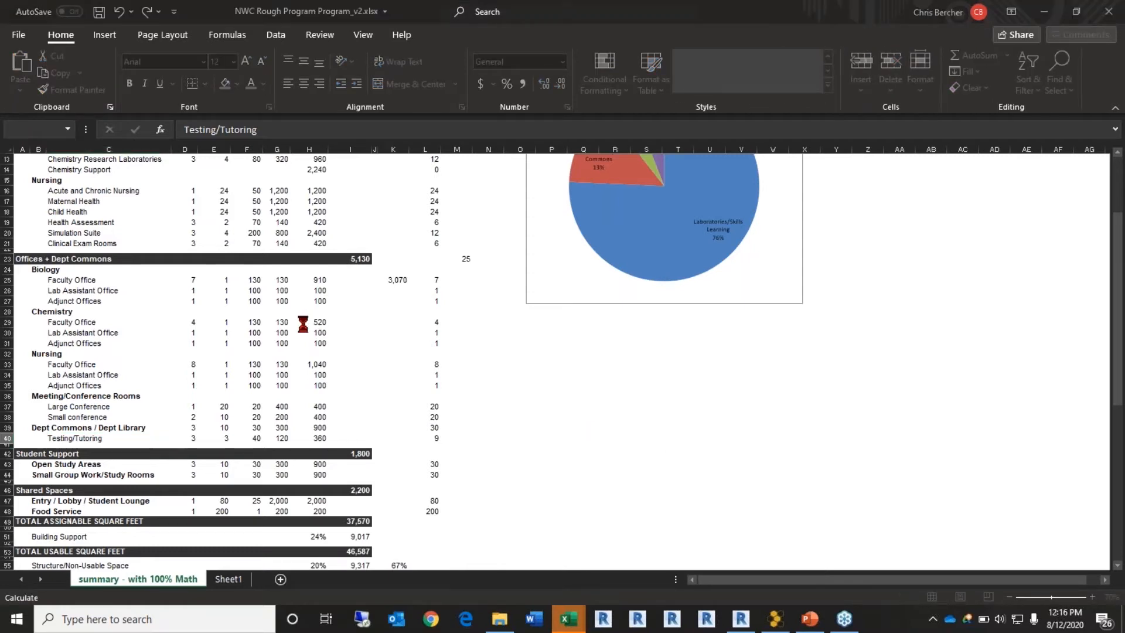
{"action": "scroll", "coordinate": [300, 326], "scroll_direction": "down", "scroll_amount": 3}
{"action": "scroll", "coordinate": [301, 327], "scroll_direction": "down", "scroll_amount": 1}
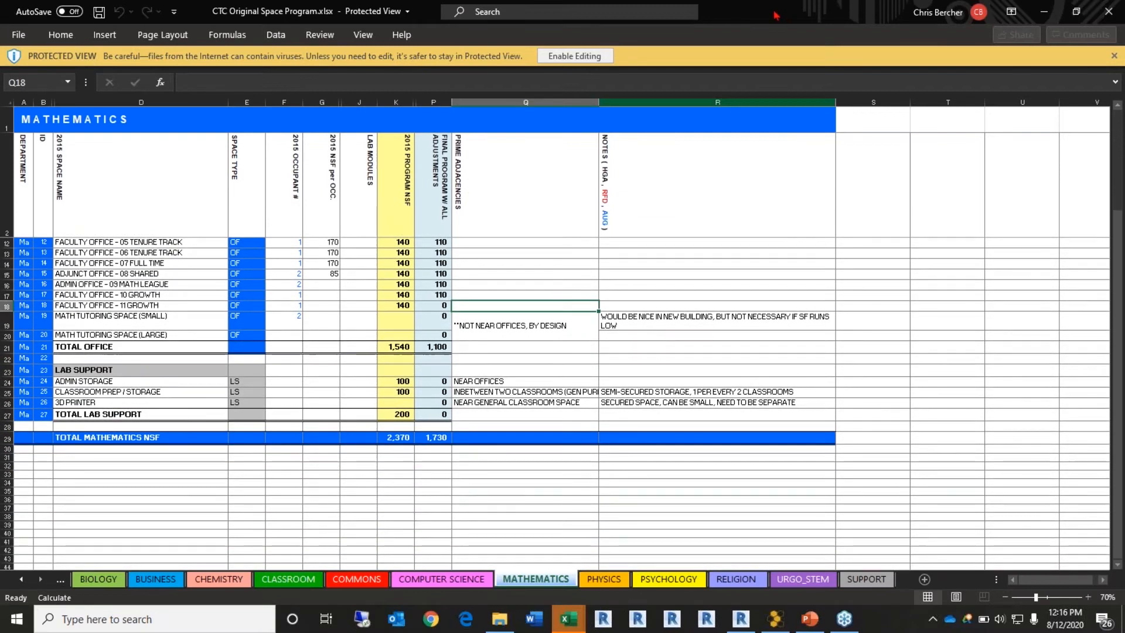
Step: Enable editing in CTC Original Space Program and view the COMPUTER SCIENCE, COMMONS, CLASSROOM and CHEMISTRY sheets
{"action": "left_click", "coordinate": [574, 56]}
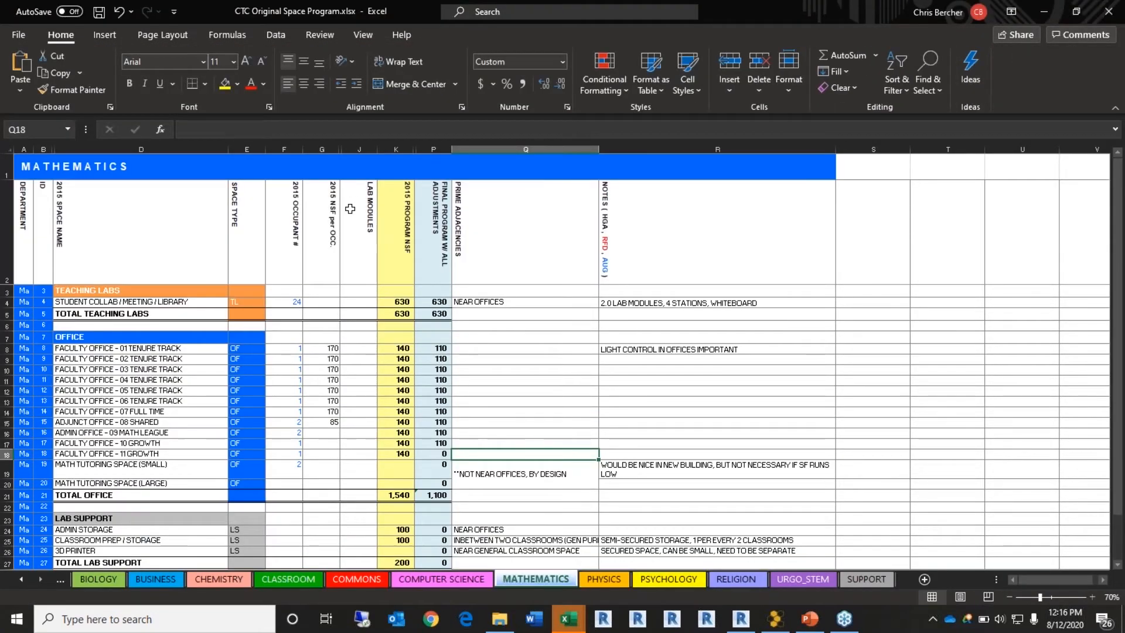
{"action": "scroll", "coordinate": [353, 203], "scroll_direction": "down", "scroll_amount": 1}
{"action": "scroll", "coordinate": [153, 217], "scroll_direction": "down", "scroll_amount": 1}
{"action": "scroll", "coordinate": [153, 217], "scroll_direction": "up", "scroll_amount": 1}
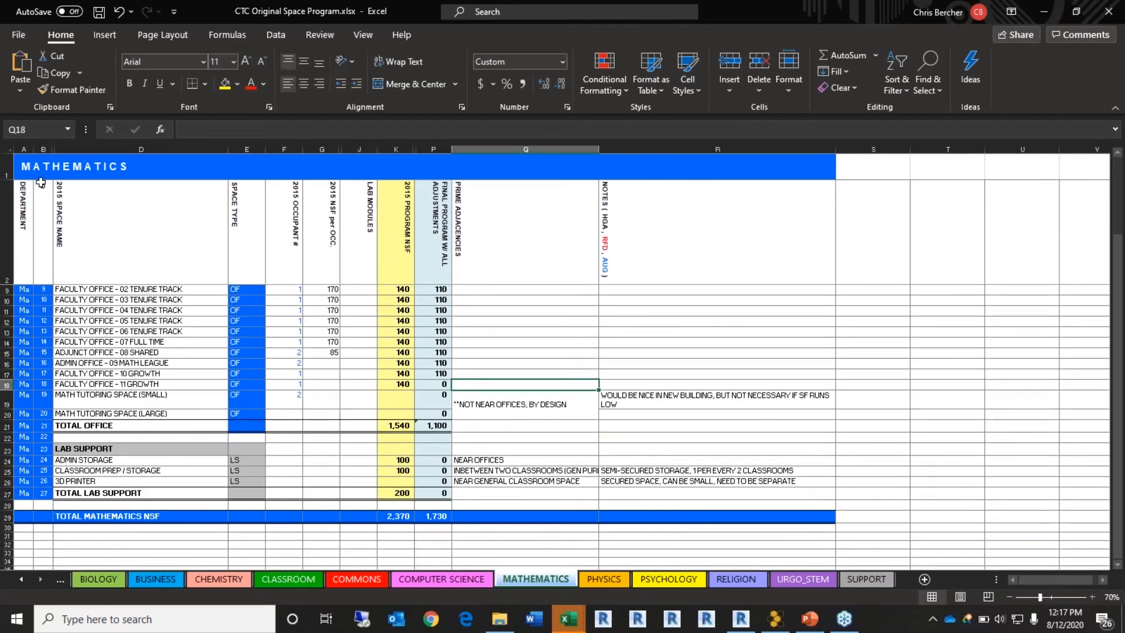
{"action": "scroll", "coordinate": [215, 306], "scroll_direction": "up", "scroll_amount": 1}
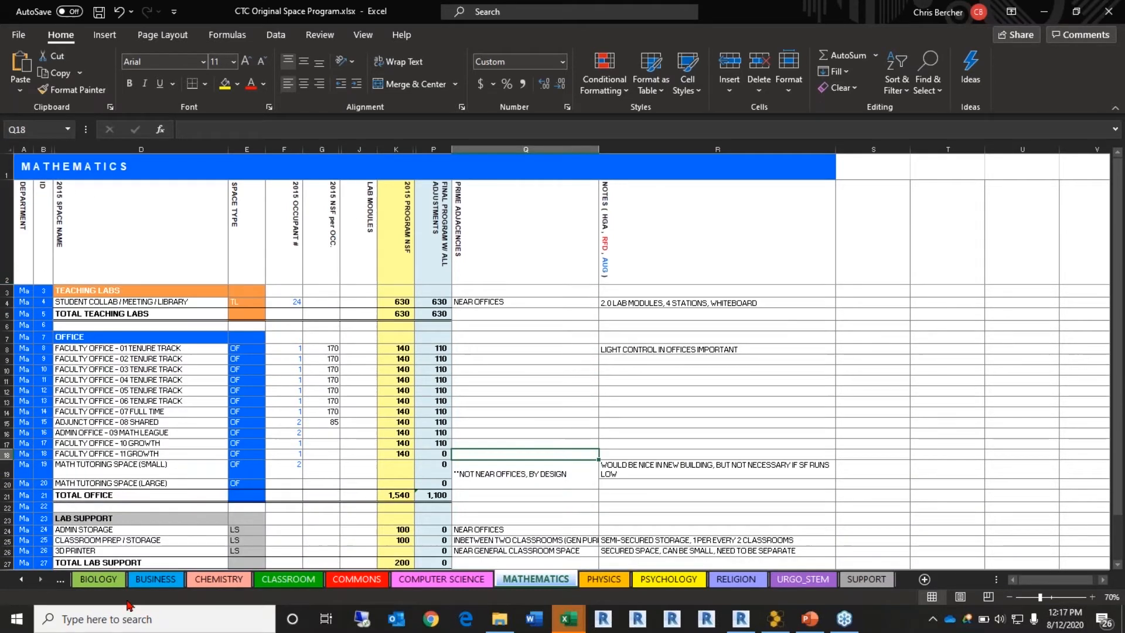
{"action": "left_click", "coordinate": [442, 579]}
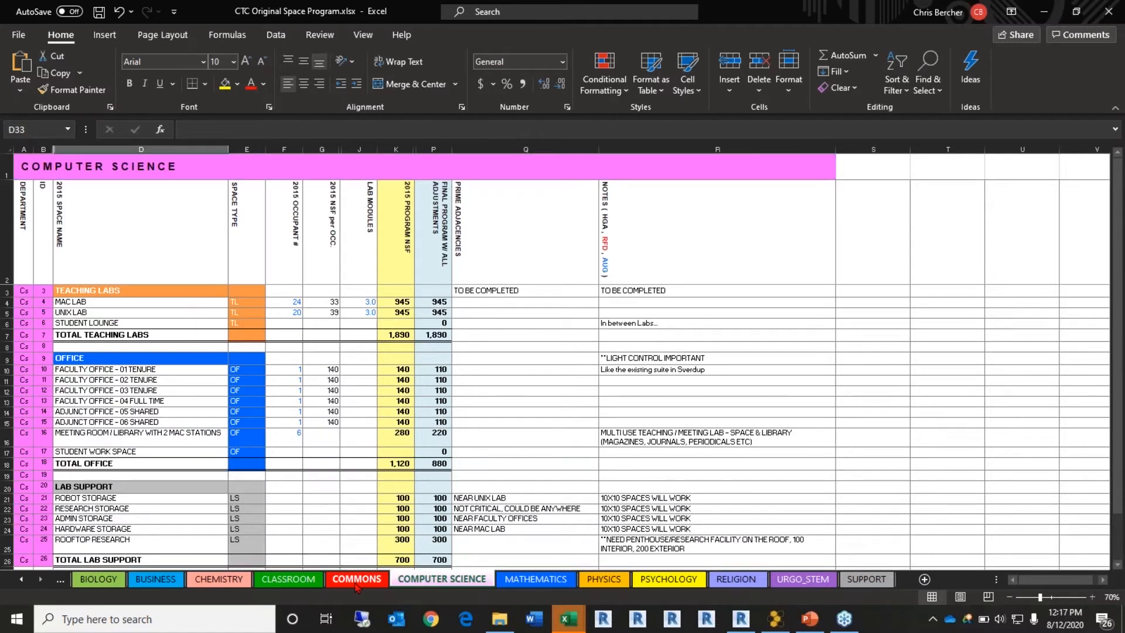
{"action": "left_click", "coordinate": [359, 581]}
{"action": "left_click", "coordinate": [289, 583]}
{"action": "left_click", "coordinate": [226, 582]}
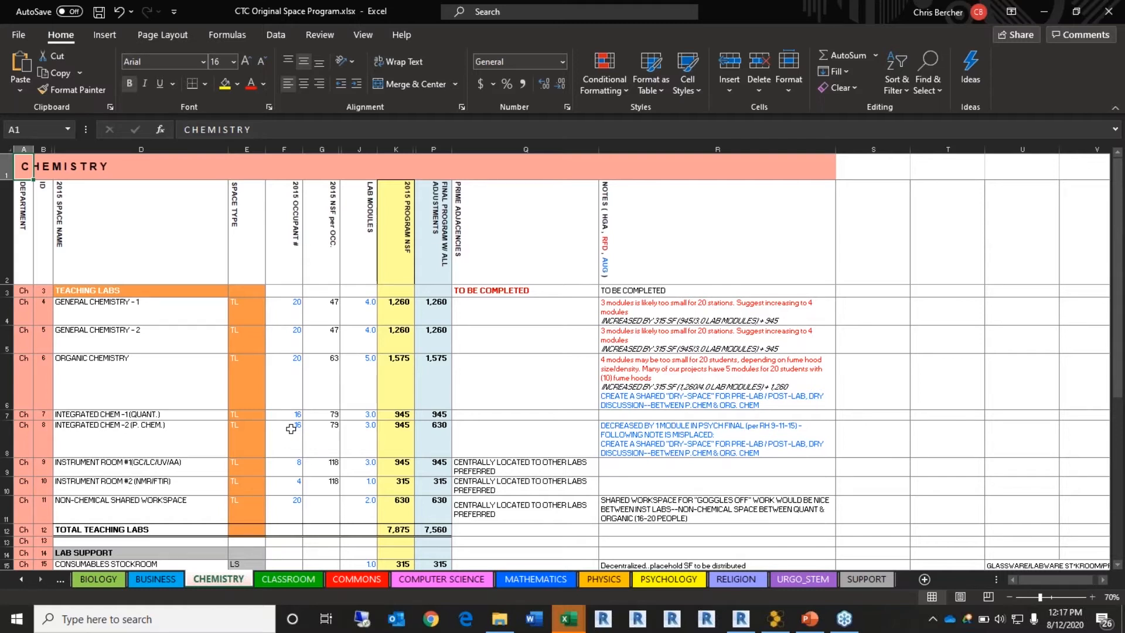
Step: Minimize the CTC Original Space Program and NWC Rough Program windows to return to Room Program List
{"action": "left_click", "coordinate": [1044, 12]}
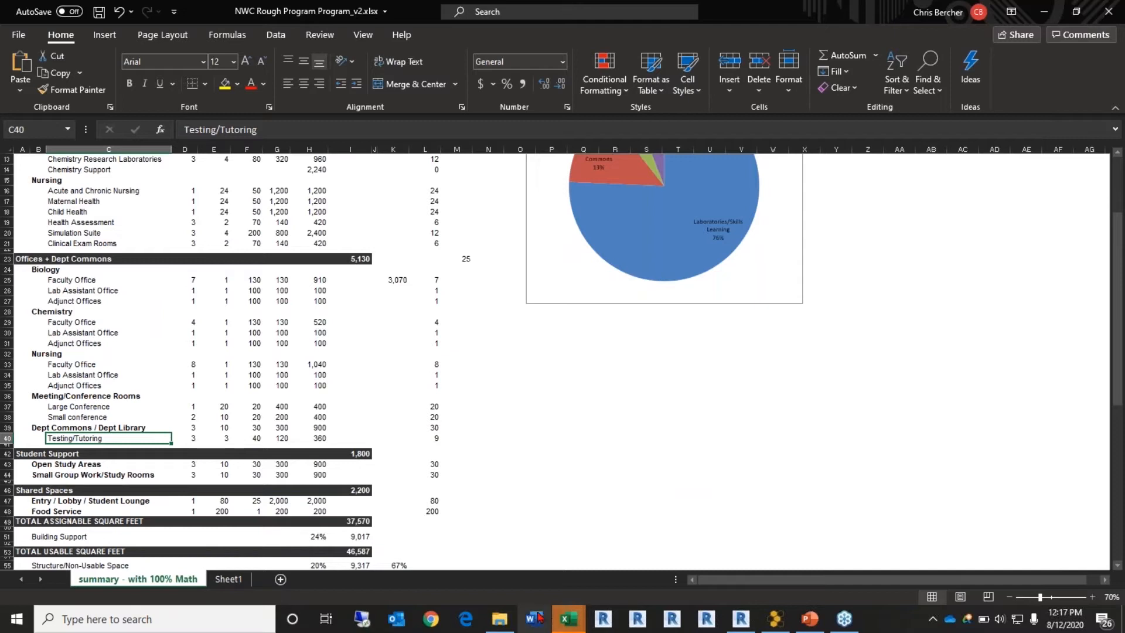
{"action": "mouse_move", "coordinate": [567, 618]}
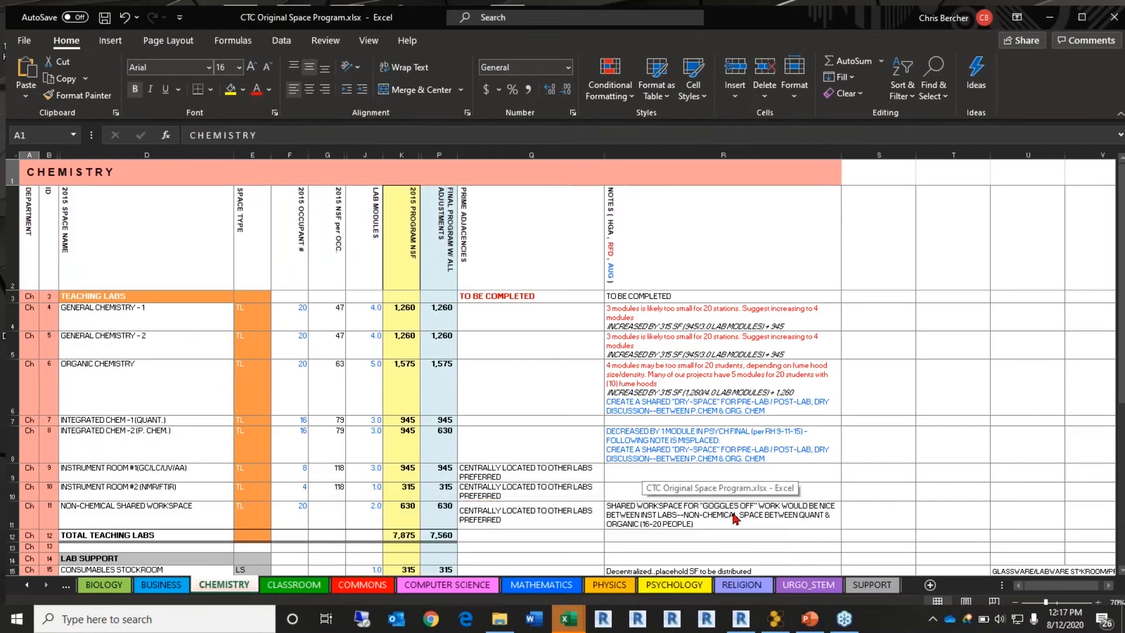
{"action": "left_click", "coordinate": [687, 564]}
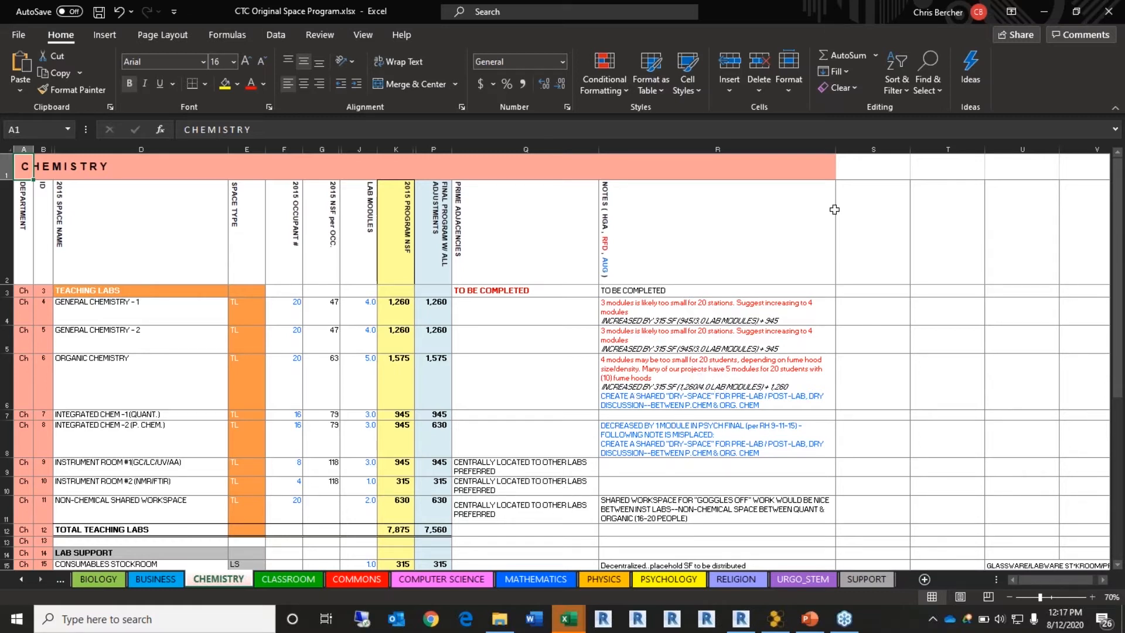
{"action": "left_click", "coordinate": [1044, 12]}
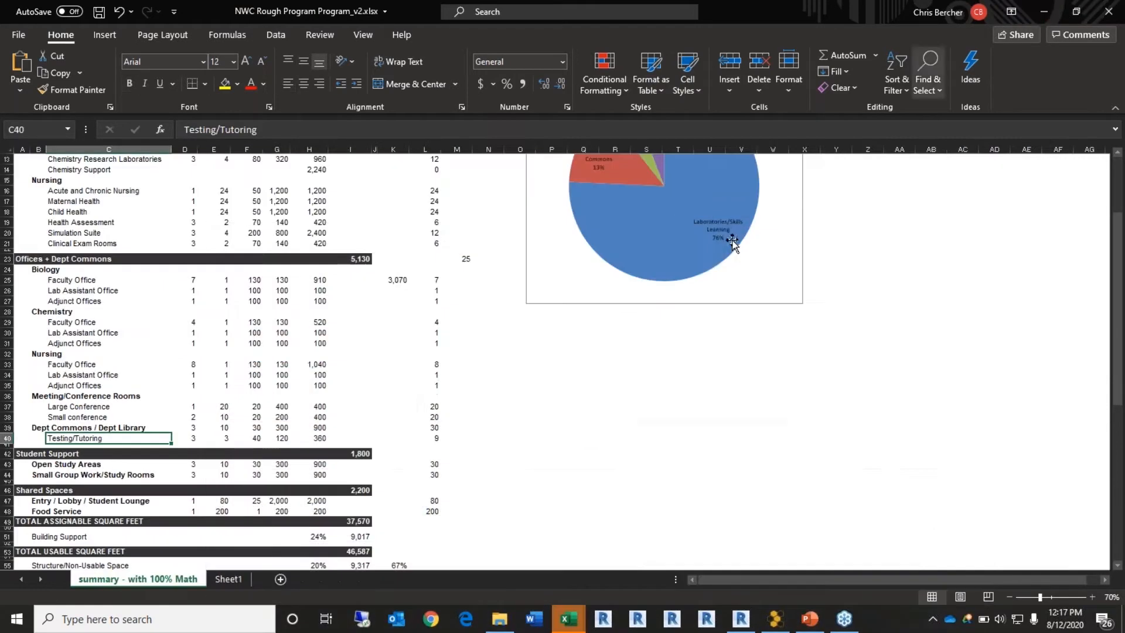
{"action": "left_click", "coordinate": [1044, 12]}
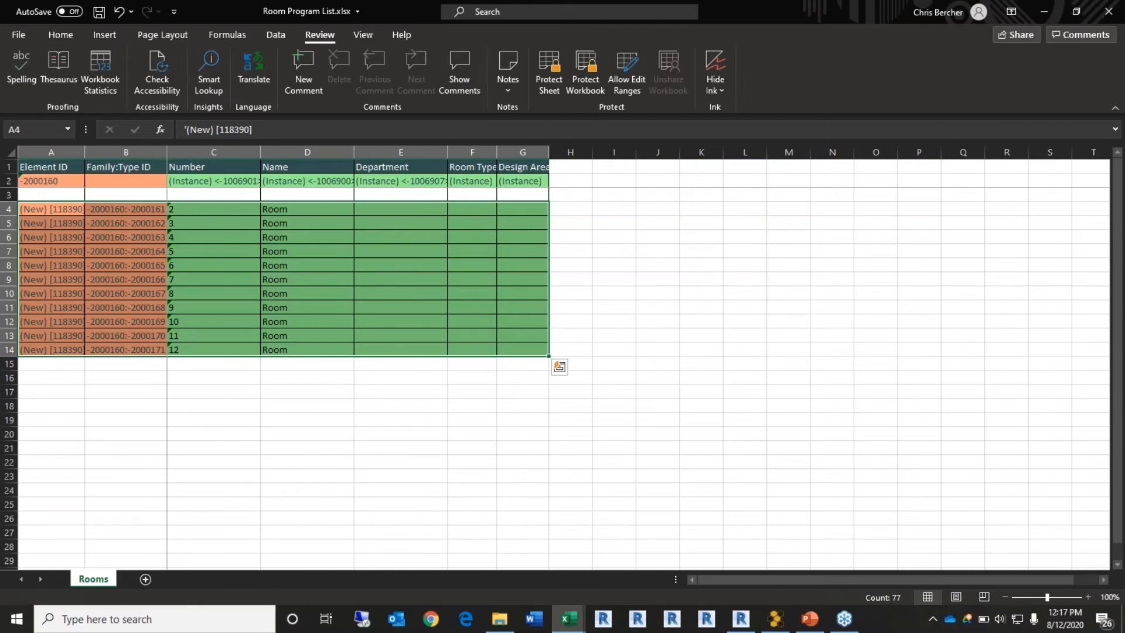
Step: Name the rooms in D4 through D8 Exam Room 1 to Exam Room 5 using a fill
{"action": "left_click", "coordinate": [328, 211]}
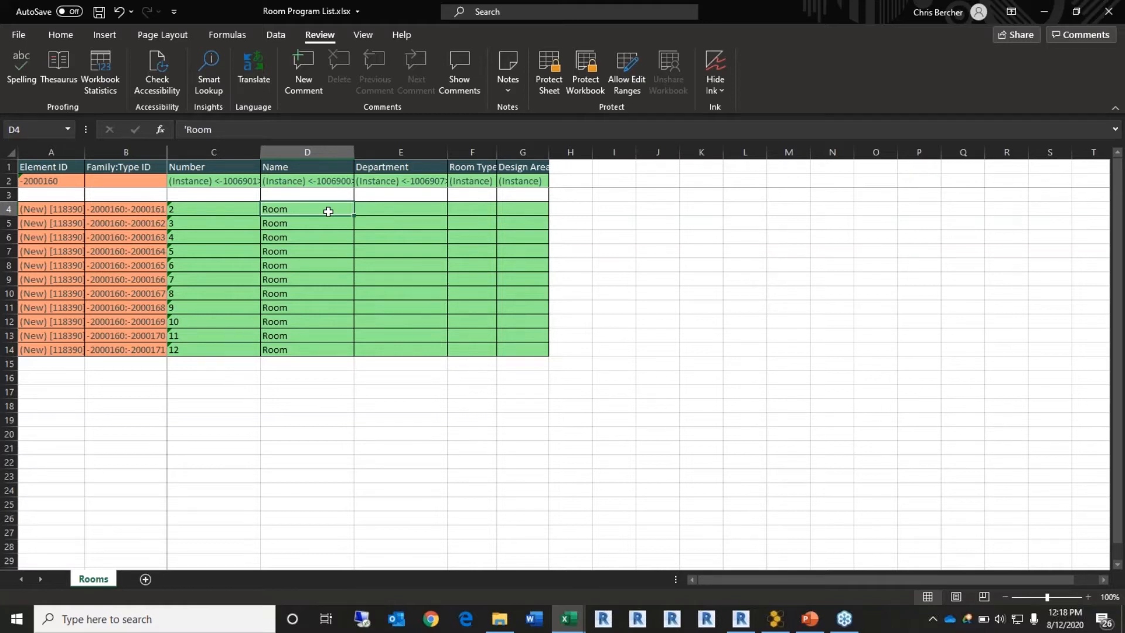
{"action": "type", "text": "Exam Roo"}
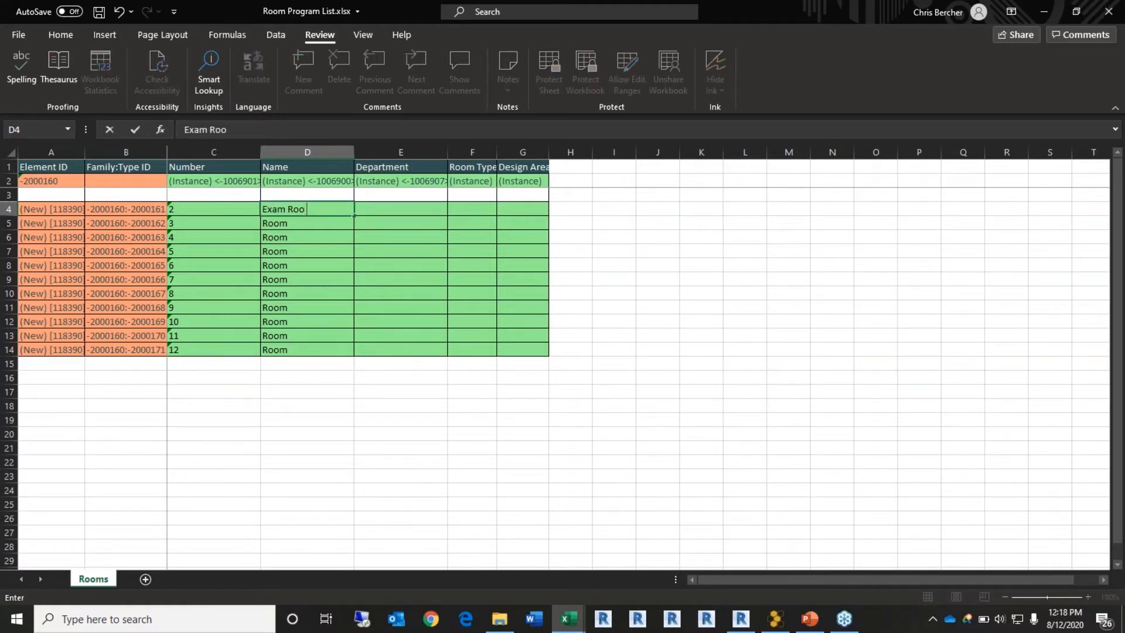
{"action": "type", "text": "m 1"}
{"action": "left_click", "coordinate": [309, 239]}
{"action": "left_click", "coordinate": [335, 206]}
{"action": "left_click_drag", "start_coordinate": [352, 216], "coordinate": [350, 266]}
{"action": "left_click", "coordinate": [327, 277]}
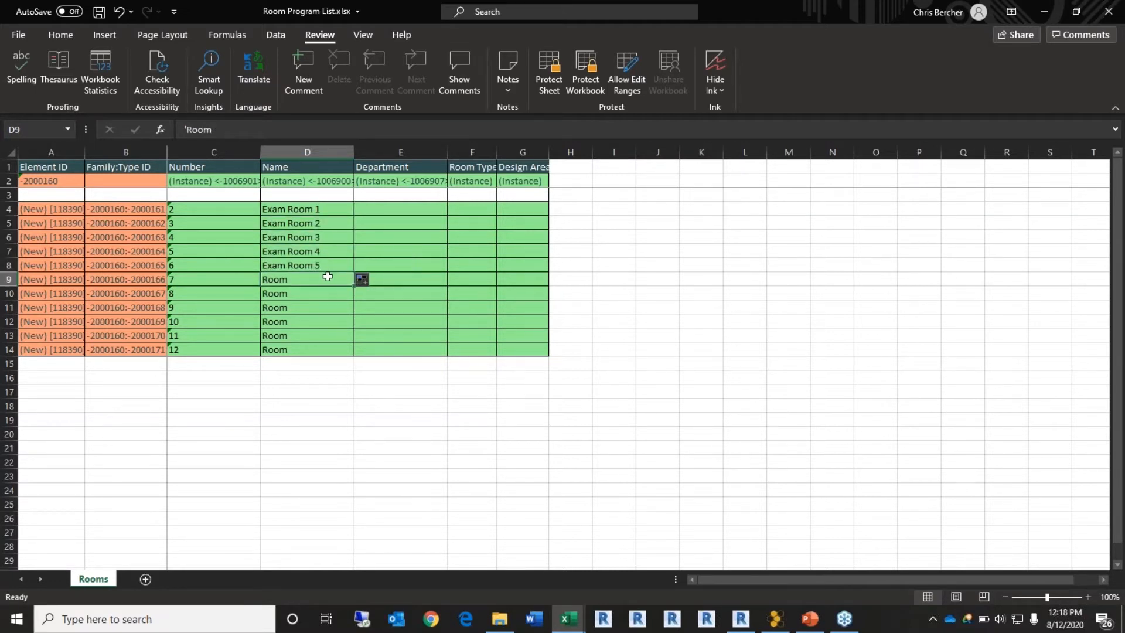
Step: Name the next rooms Nurse Station, Admin and Reception in D9 to D11
{"action": "type", "text": "Nu"}
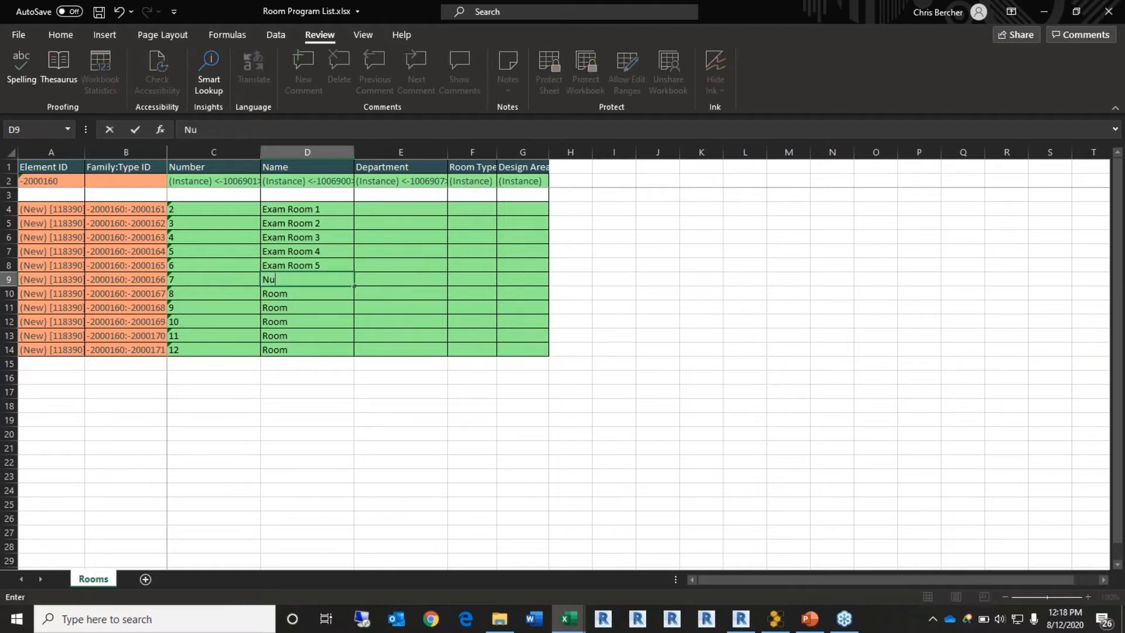
{"action": "type", "text": "rsae"}
{"action": "key", "text": "BackSpace"}
{"action": "key", "text": "BackSpace"}
{"action": "type", "text": "e Station"}
{"action": "left_click", "coordinate": [326, 304]}
{"action": "left_click", "coordinate": [324, 297]}
{"action": "type", "text": "Admin"}
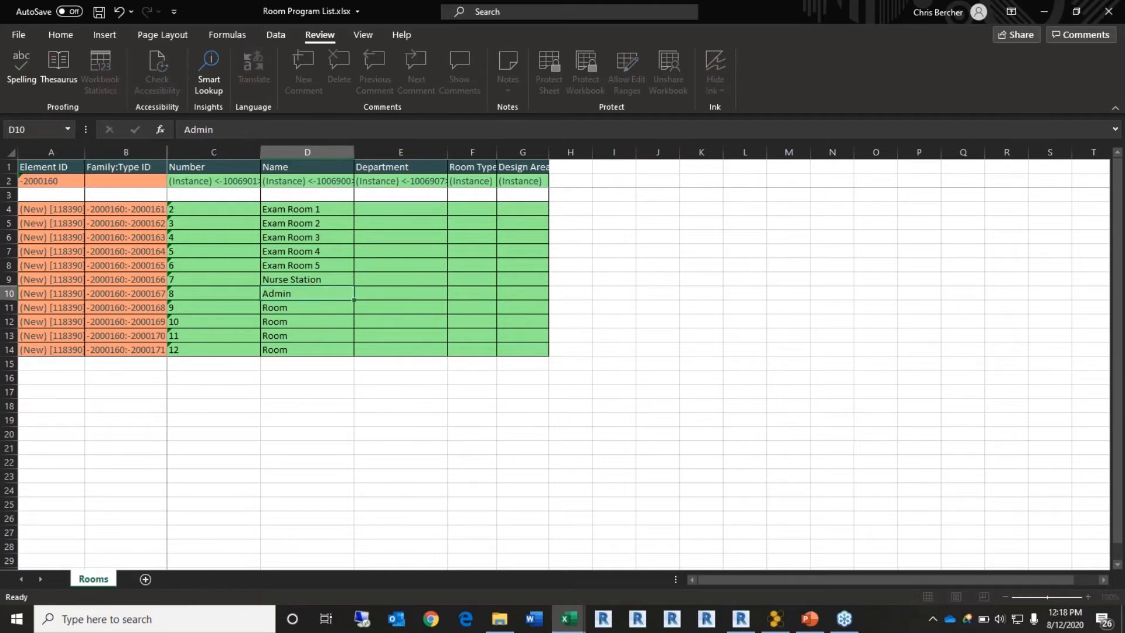
{"action": "left_click", "coordinate": [337, 304]}
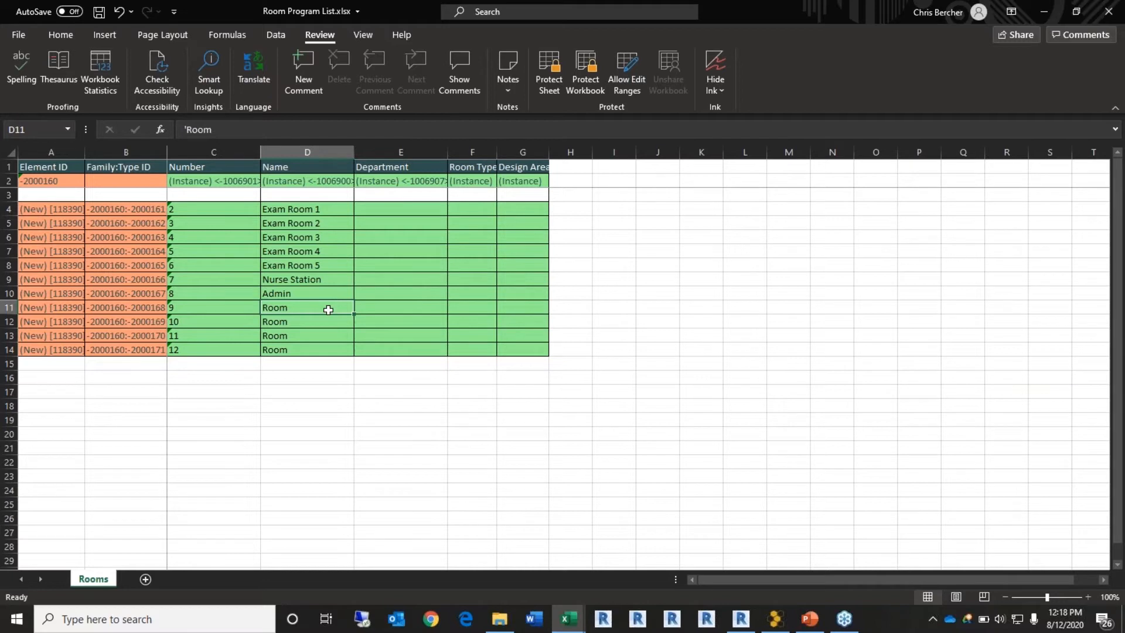
{"action": "type", "text": "Re"}
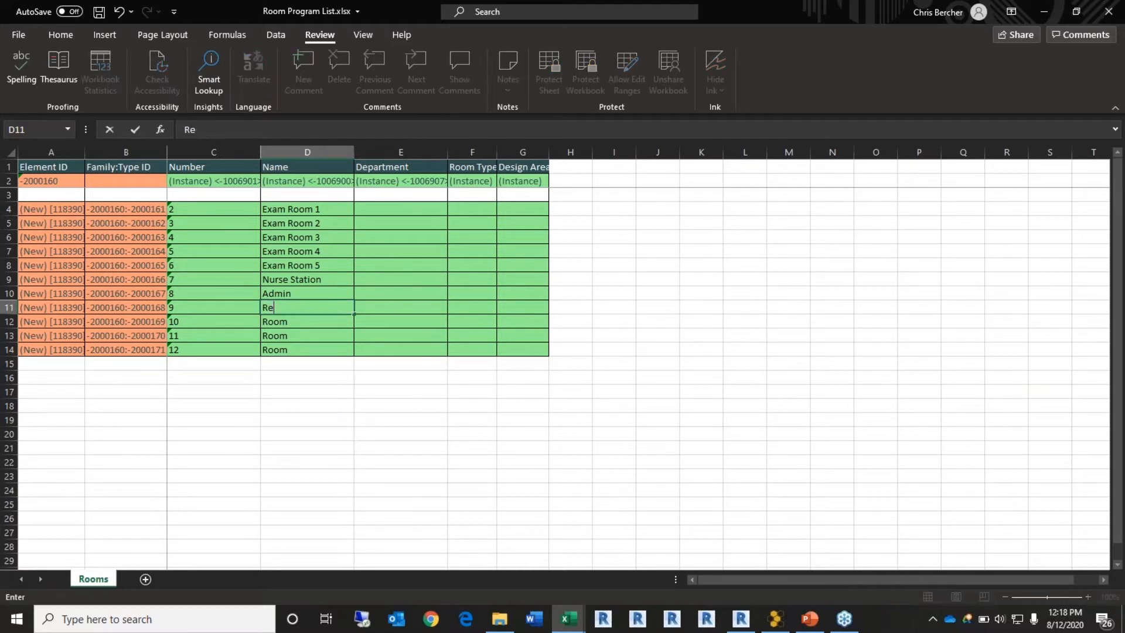
{"action": "type", "text": "ception"}
{"action": "key", "text": "Tab"}
Step: Enter Lobby, Pharmacy and Operating Room as the last three room names
{"action": "left_click", "coordinate": [328, 320]}
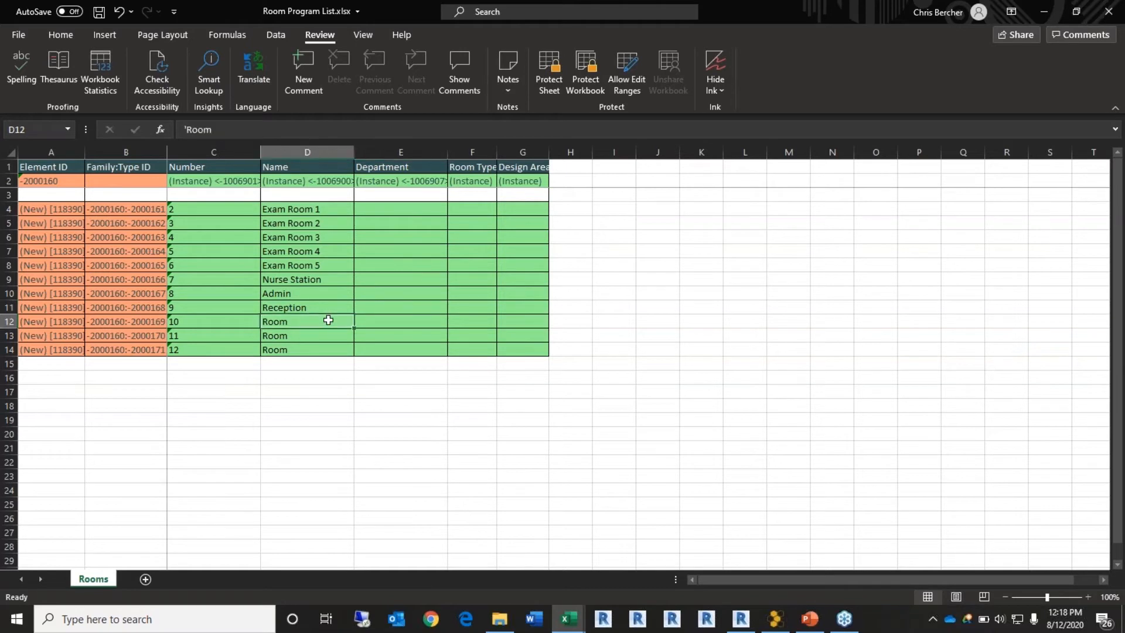
{"action": "type", "text": "Lobby"}
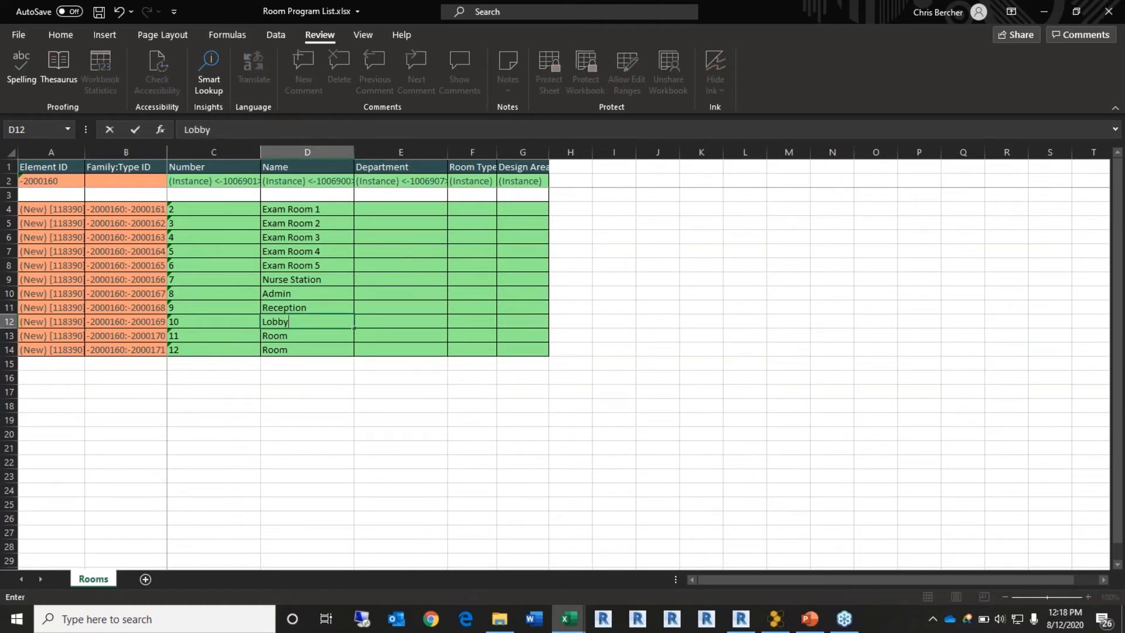
{"action": "key", "text": "Return"}
{"action": "type", "text": "Pharmacy"}
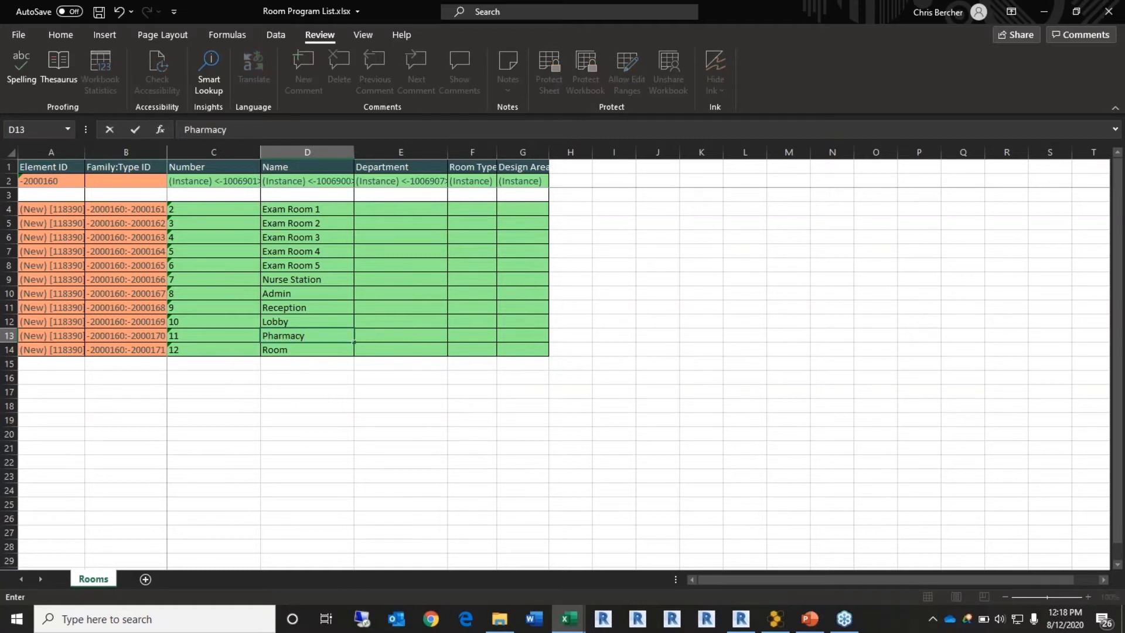
{"action": "key", "text": "Return"}
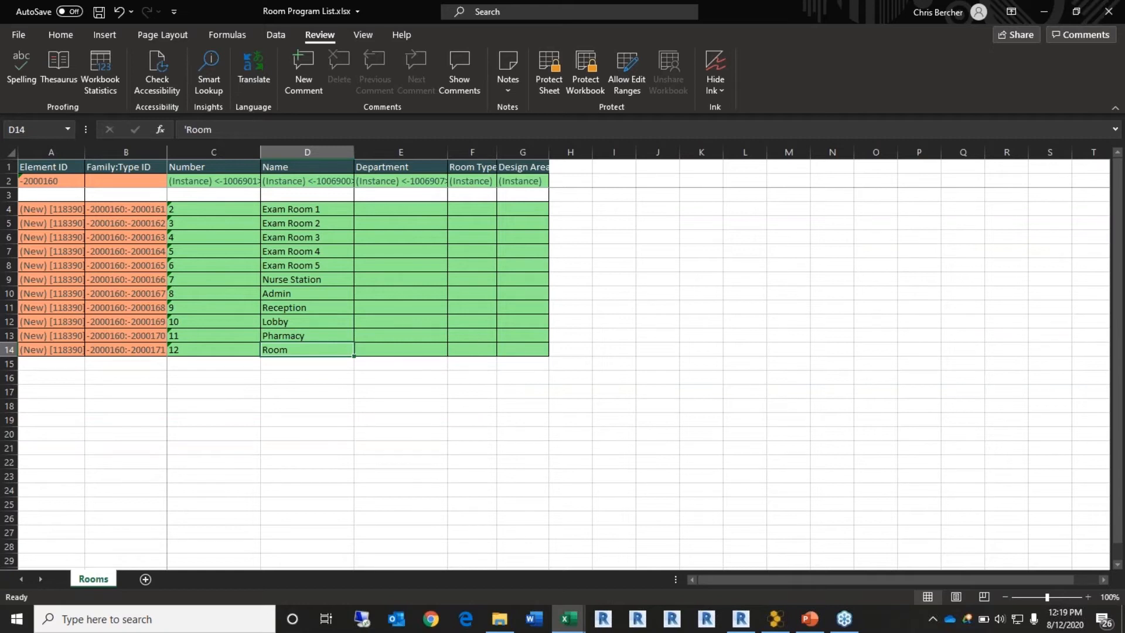
{"action": "type", "text": "Operating Room"}
Step: Autofit the Department column and enter Adminstrator as Admin's department
{"action": "left_click", "coordinate": [364, 375]}
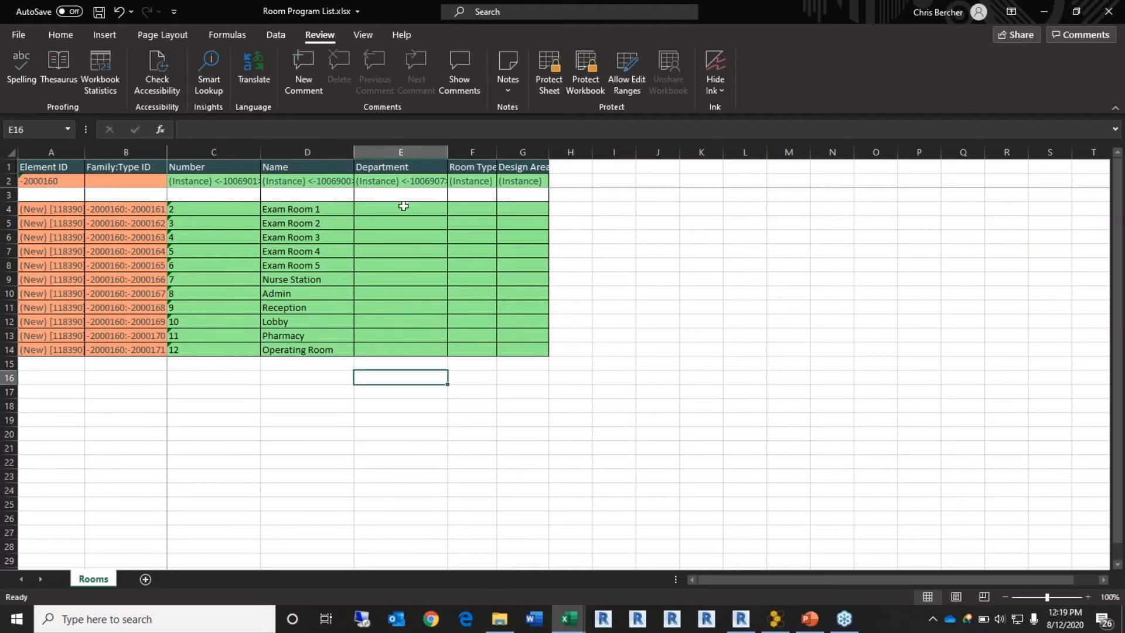
{"action": "left_click", "coordinate": [403, 206]}
{"action": "double_click", "coordinate": [448, 152]}
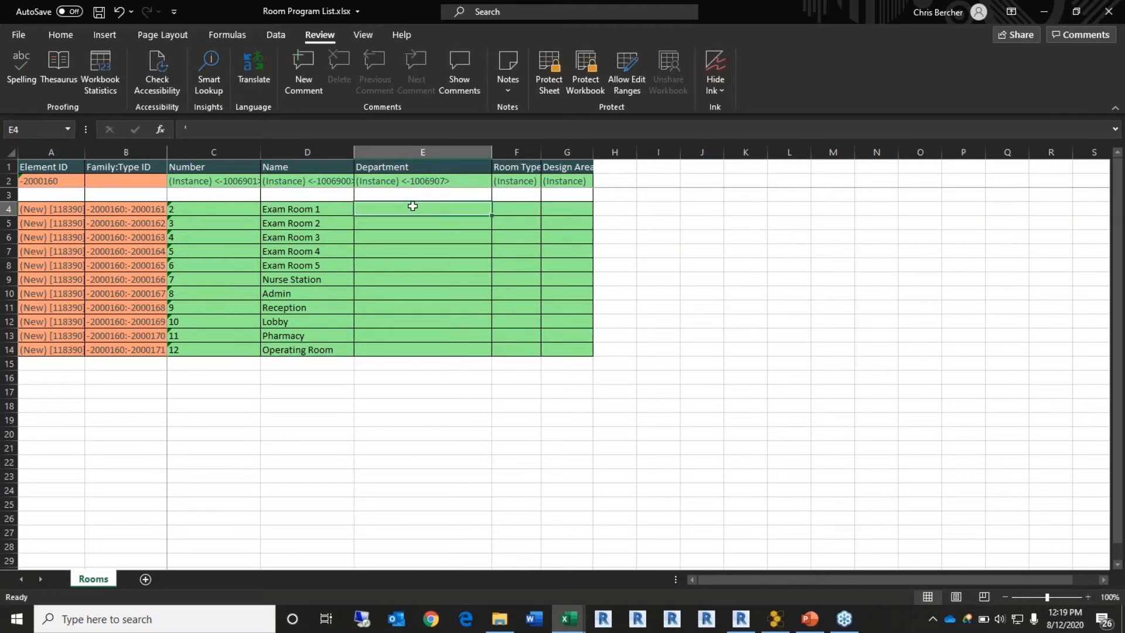
{"action": "left_click", "coordinate": [445, 293]}
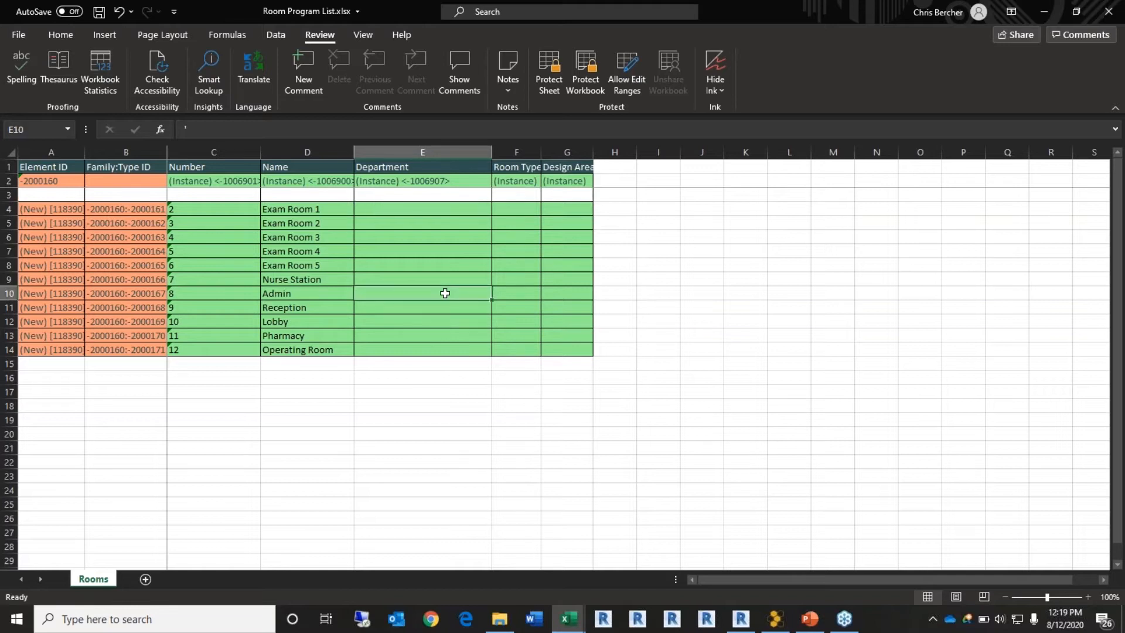
{"action": "type", "text": "Admint"}
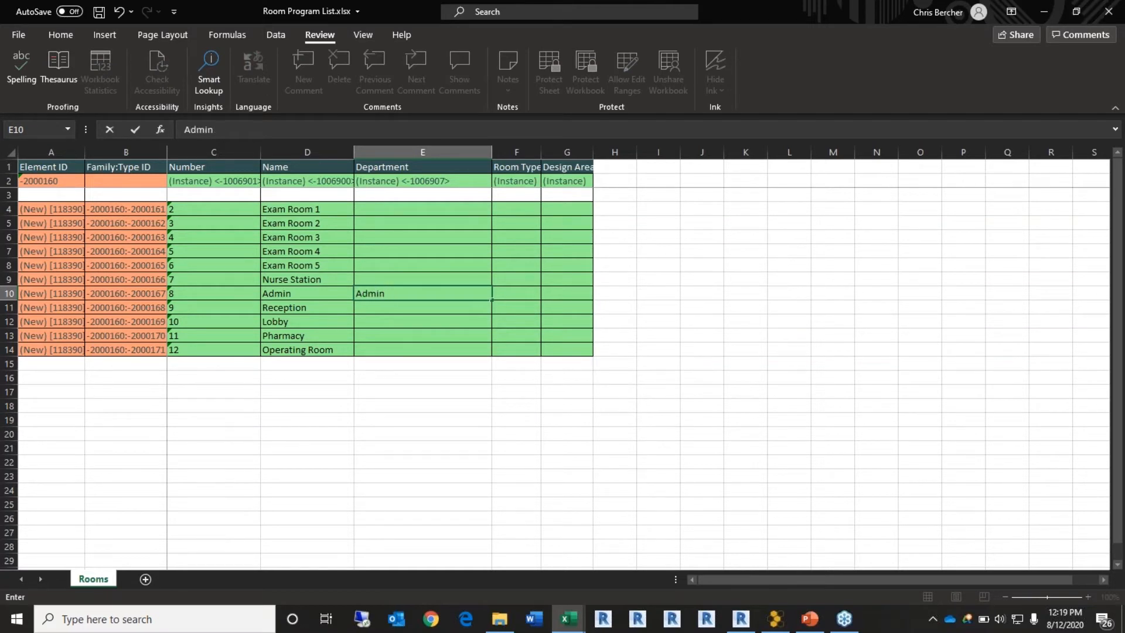
{"action": "type", "text": "rator"}
{"action": "left_click", "coordinate": [406, 208]}
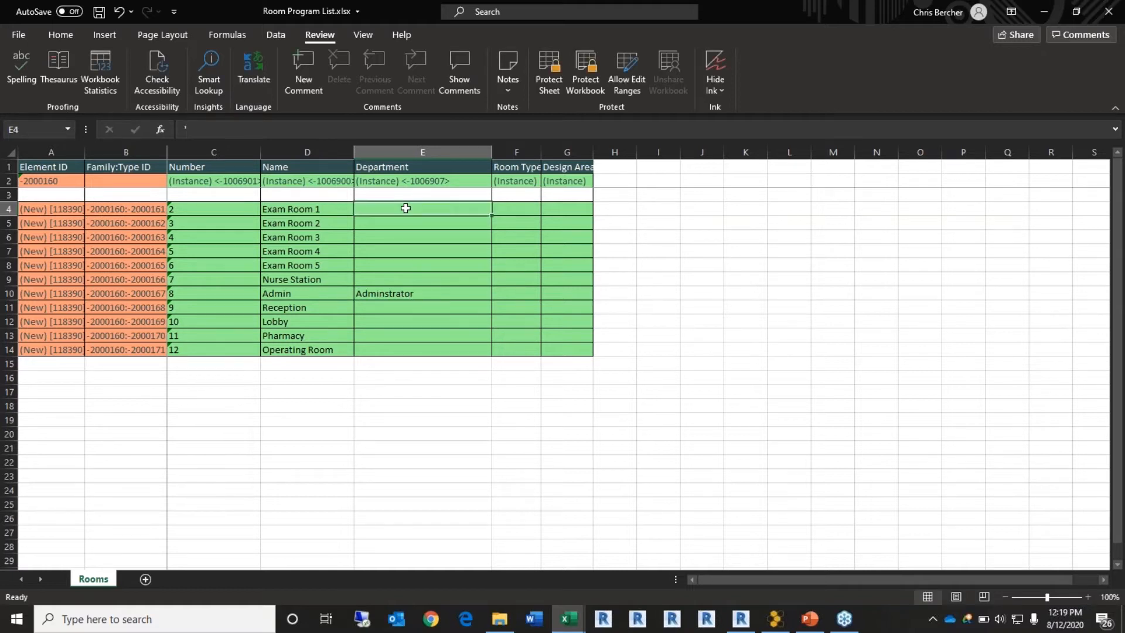
Step: Set Exam Room 1's department to Patient Care and fill it down to Exam Rooms 2–5
{"action": "type", "text": "Pati"}
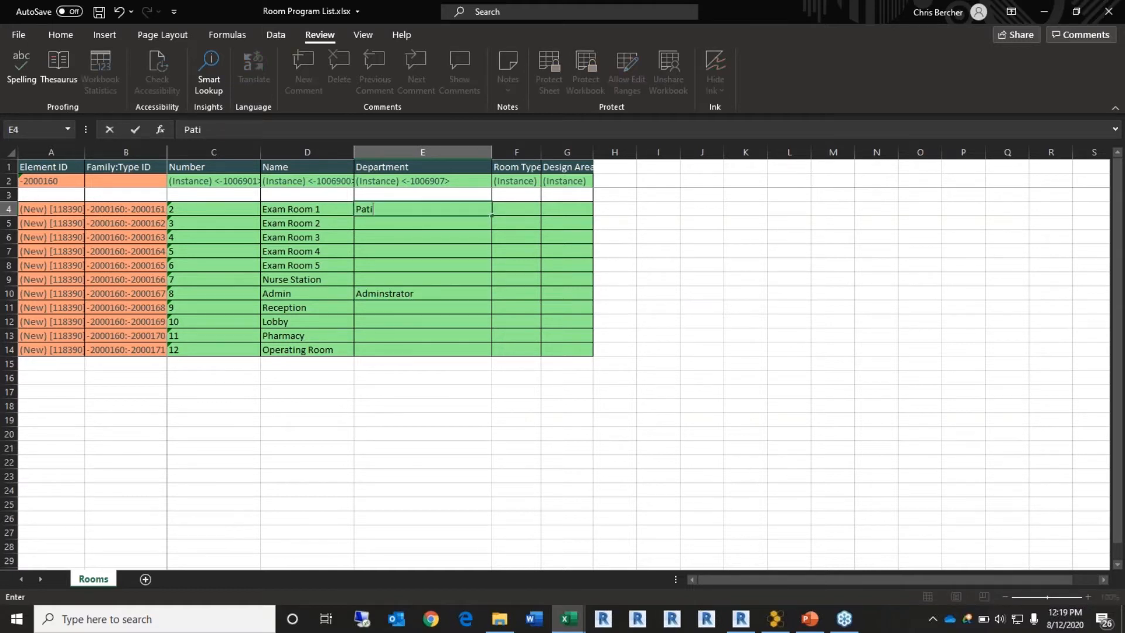
{"action": "type", "text": "ent Care"}
{"action": "left_click", "coordinate": [449, 234]}
{"action": "left_click", "coordinate": [462, 211]}
{"action": "left_click_drag", "start_coordinate": [491, 216], "coordinate": [484, 267]}
{"action": "left_click", "coordinate": [451, 278]}
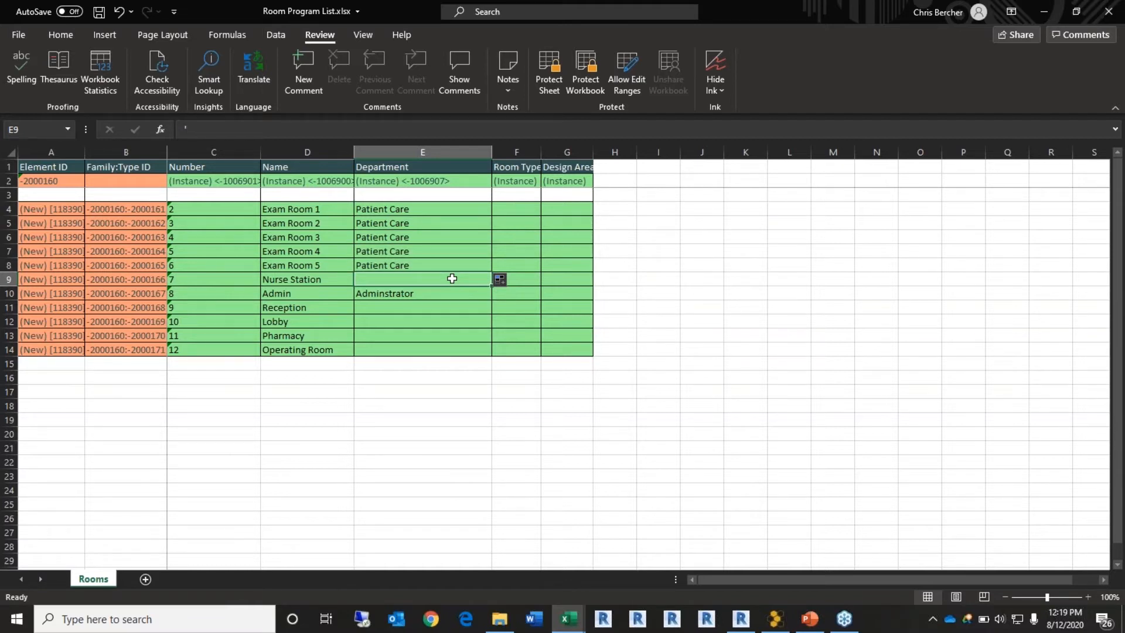
Step: Set Pharmacy's department to Sales
{"action": "left_click", "coordinate": [414, 334]}
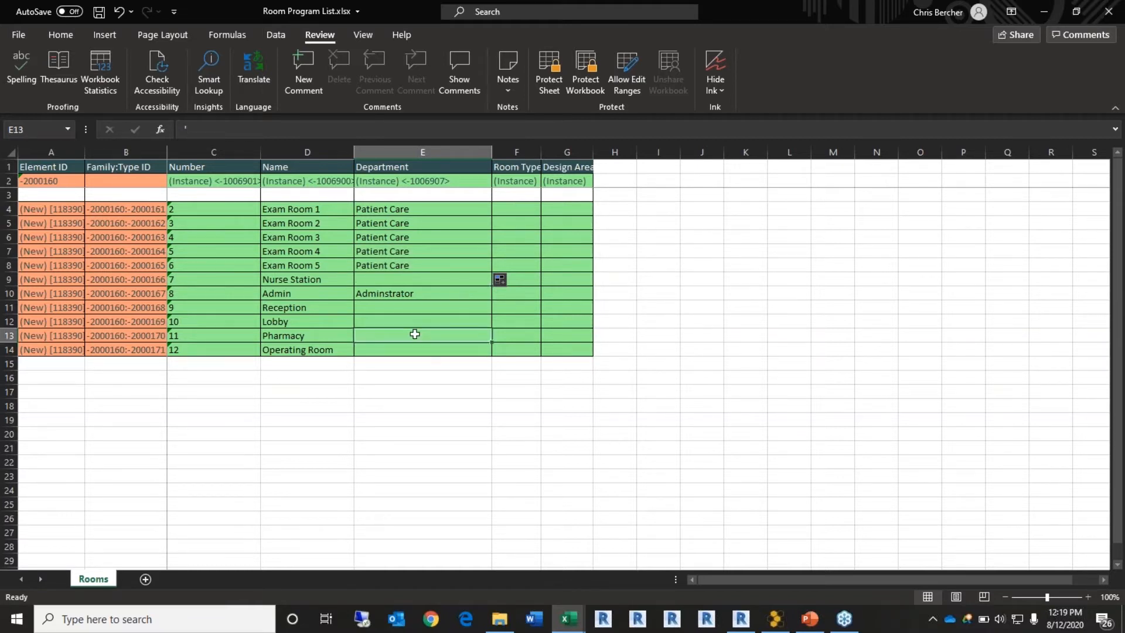
{"action": "type", "text": "'Sales"}
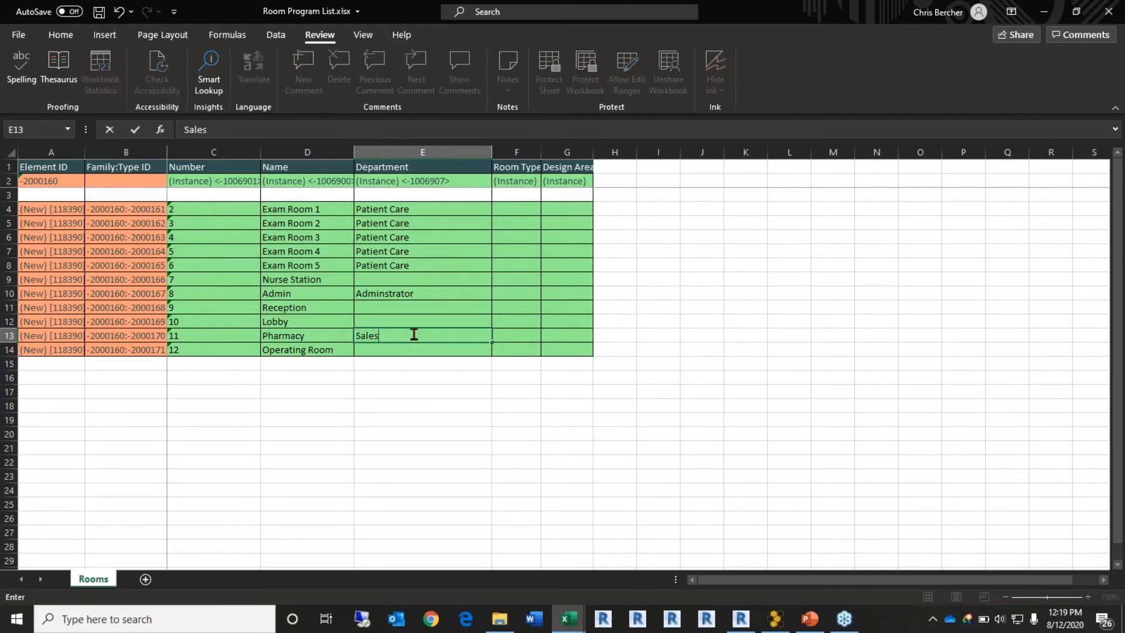
{"action": "key", "text": "Return"}
{"action": "left_click", "coordinate": [470, 335]}
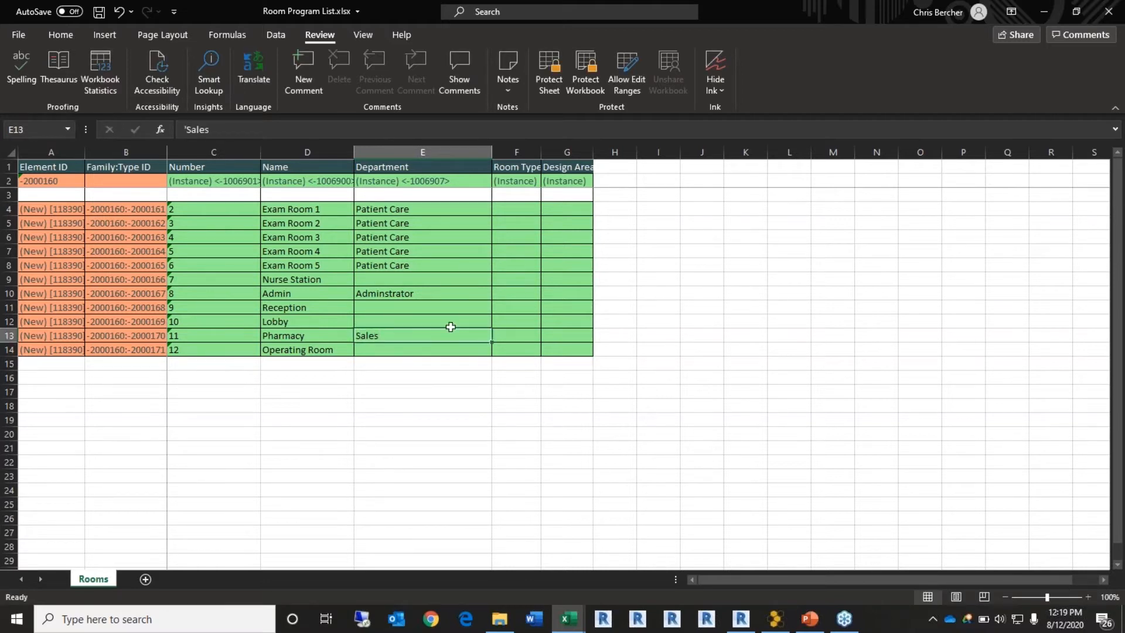
{"action": "left_click", "coordinate": [446, 350]}
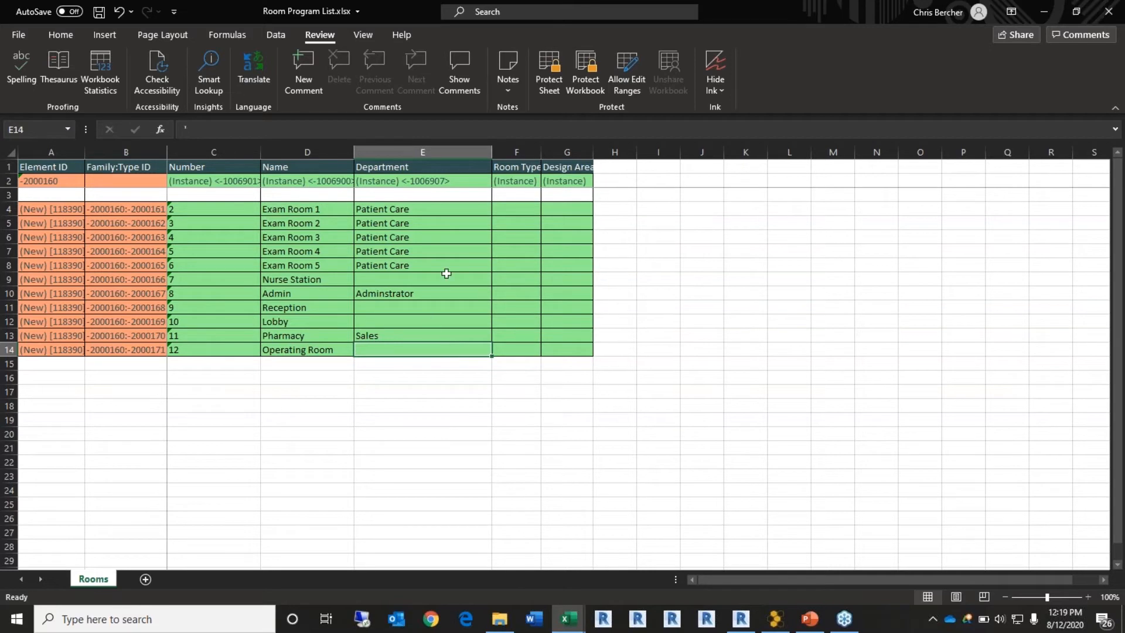
Step: Fill Adminstrator down to Reception and Lobby, and widen the Room Type column
{"action": "left_click", "coordinate": [472, 295]}
{"action": "left_click_drag", "start_coordinate": [491, 300], "coordinate": [491, 322]}
{"action": "left_click", "coordinate": [429, 280]}
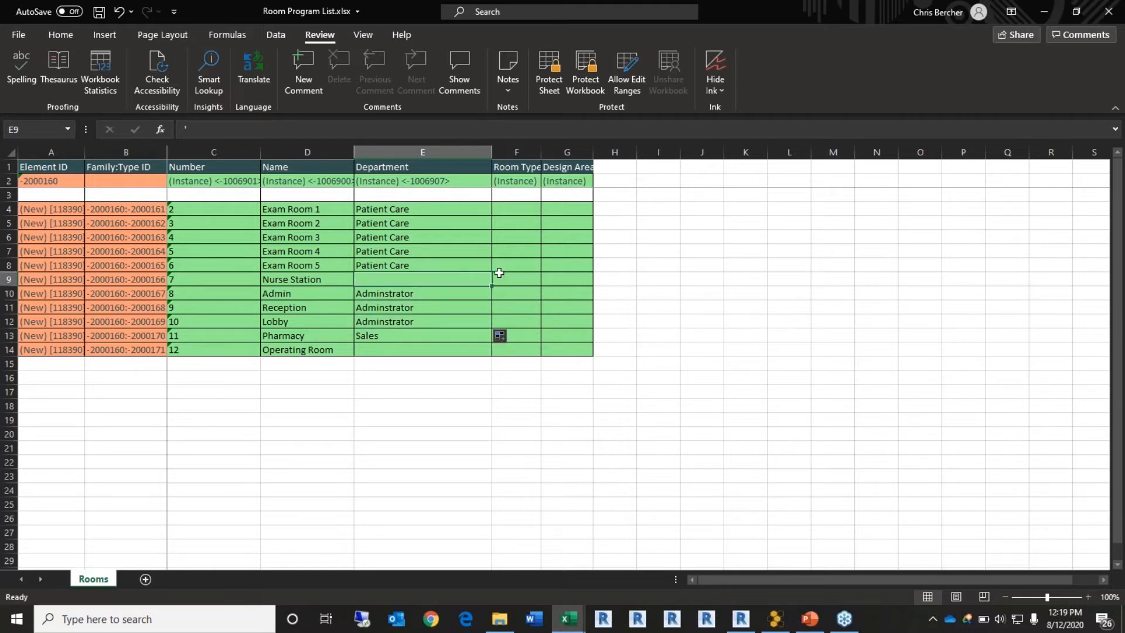
{"action": "left_click_drag", "start_coordinate": [541, 154], "coordinate": [656, 154]}
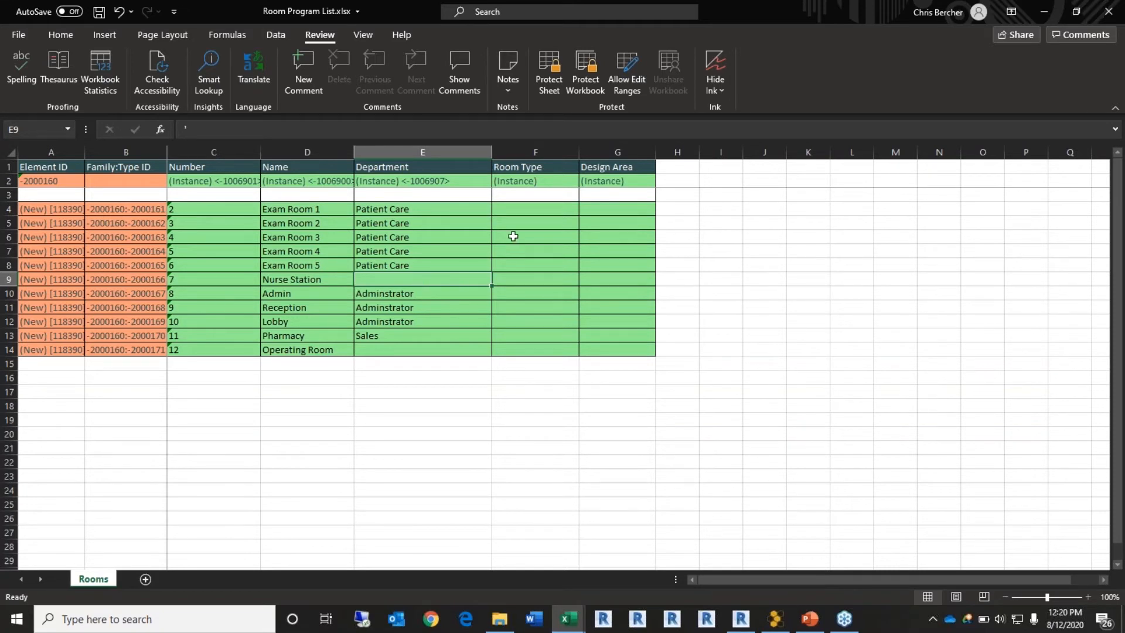
{"action": "left_click", "coordinate": [624, 209]}
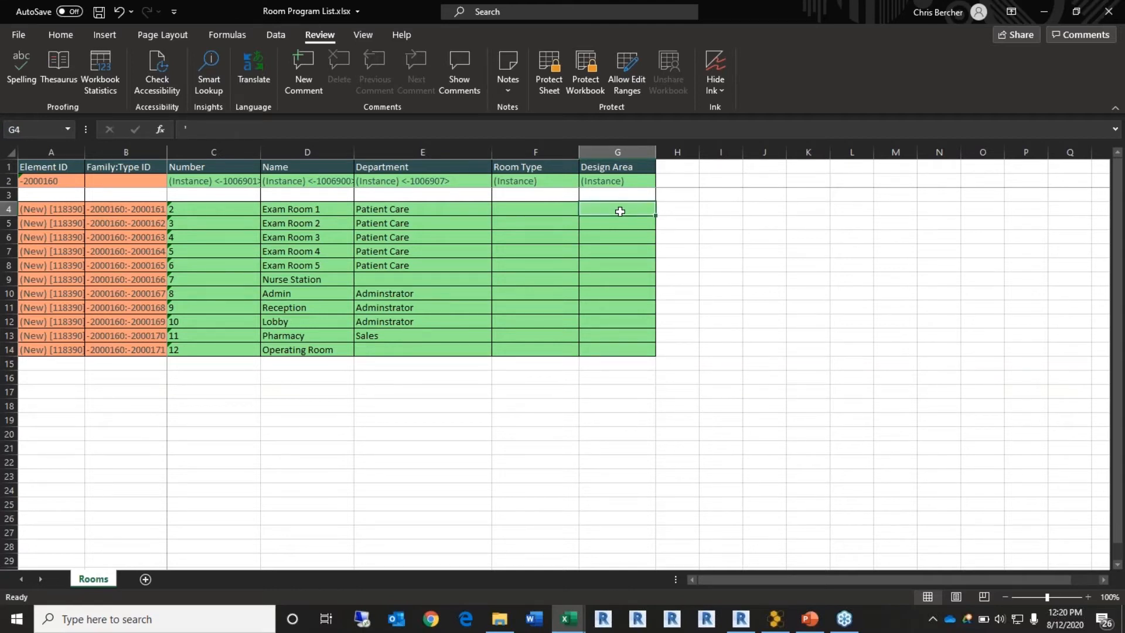
Step: Give Exam Room 1 a Design Area of 110 and fill it down to Exam Rooms 2–5
{"action": "type", "text": "110"}
{"action": "left_click", "coordinate": [638, 270]}
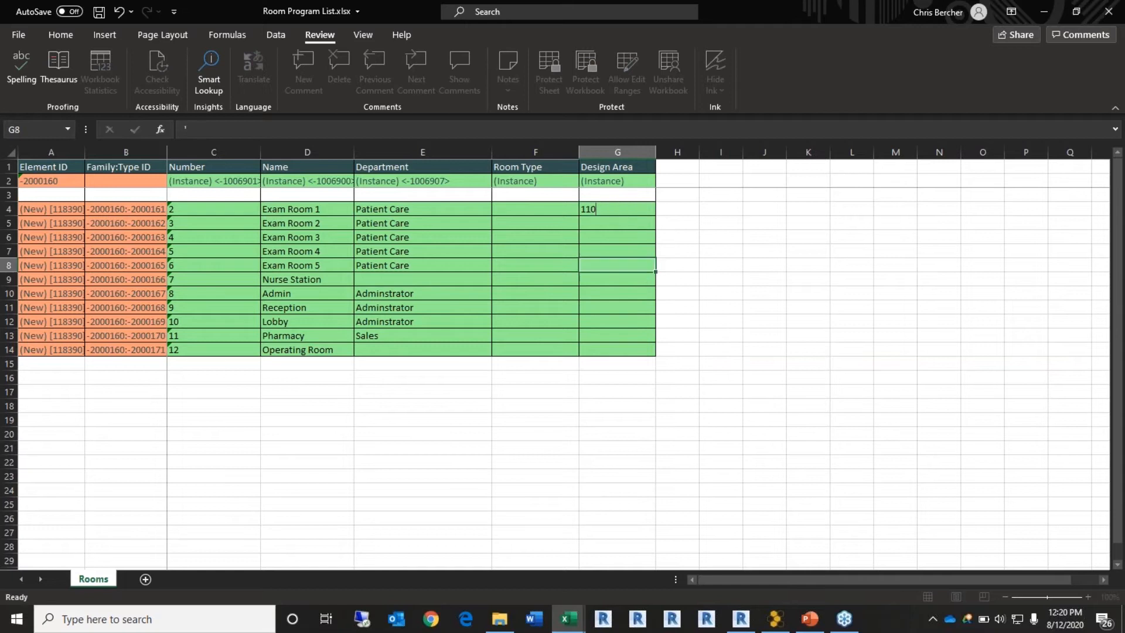
{"action": "left_click", "coordinate": [638, 210]}
{"action": "left_click_drag", "start_coordinate": [656, 214], "coordinate": [653, 270]}
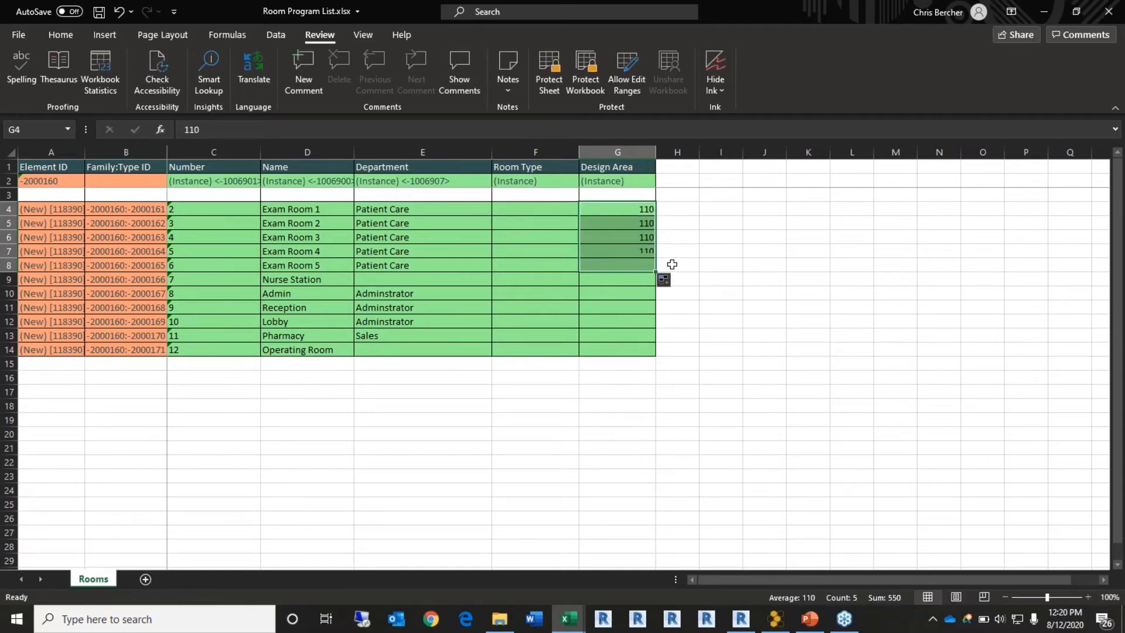
{"action": "left_click", "coordinate": [622, 281]}
Step: Enter design areas of 250SF for Nurse Station, 120 for Admin, 75 for Reception and 250 for Lobby
{"action": "type", "text": "2"}
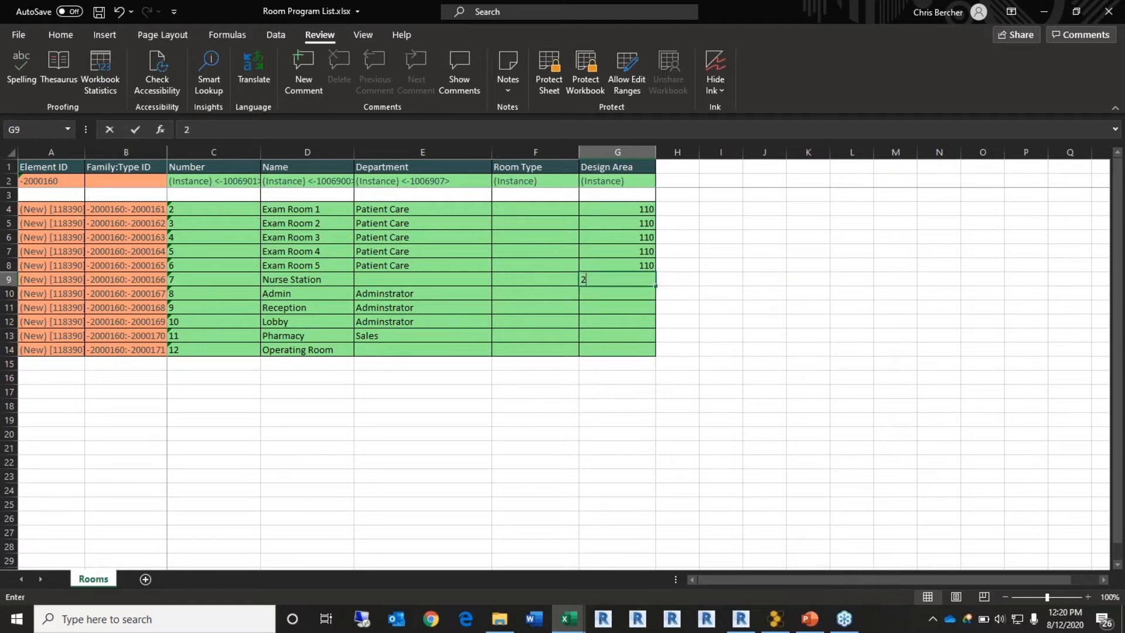
{"action": "type", "text": "50SF"}
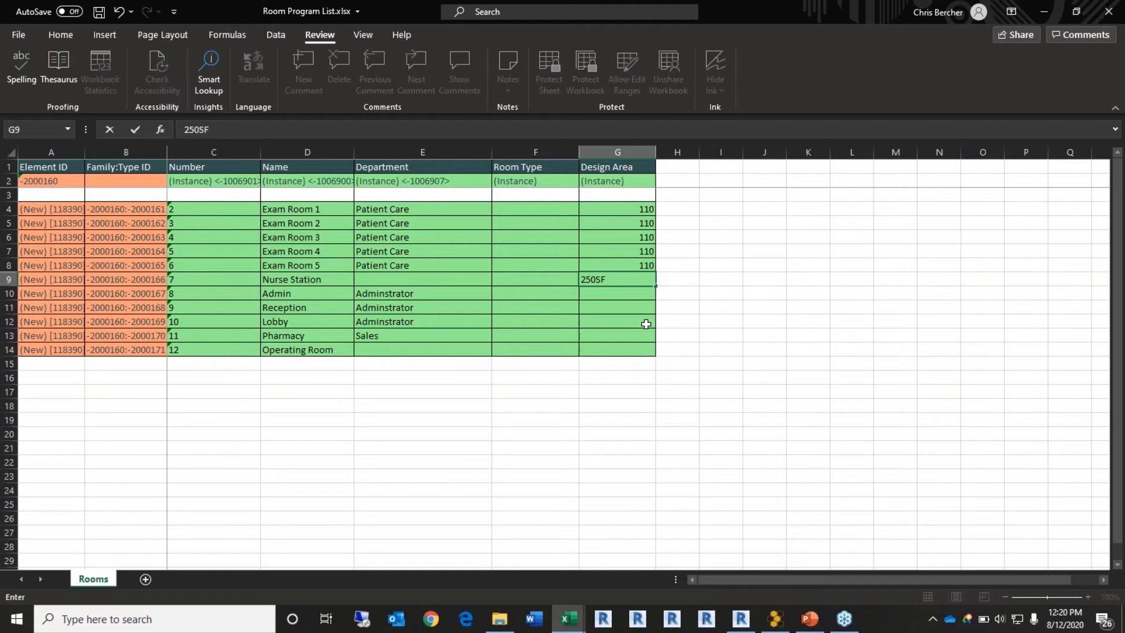
{"action": "key", "text": "Return"}
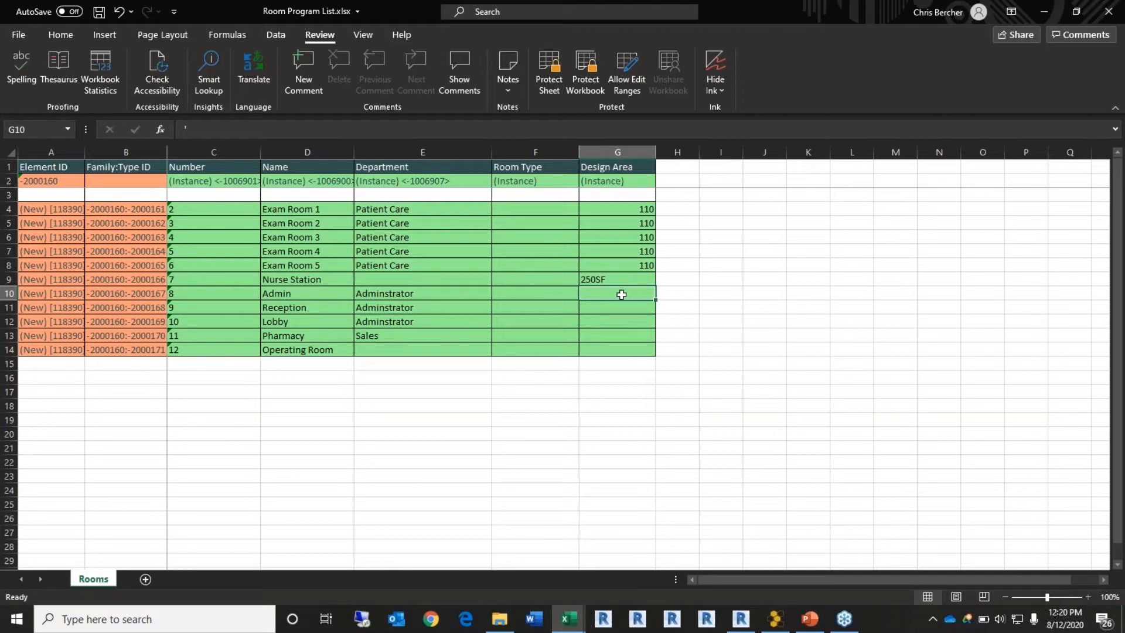
{"action": "type", "text": "120"}
{"action": "key", "text": "Tab"}
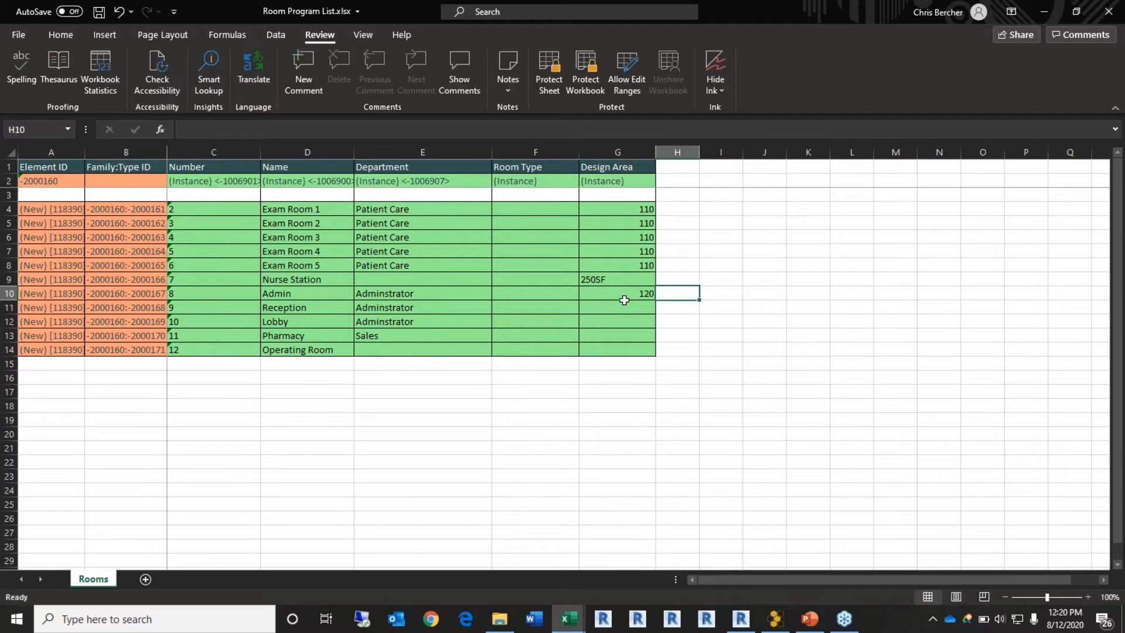
{"action": "left_click", "coordinate": [621, 309]}
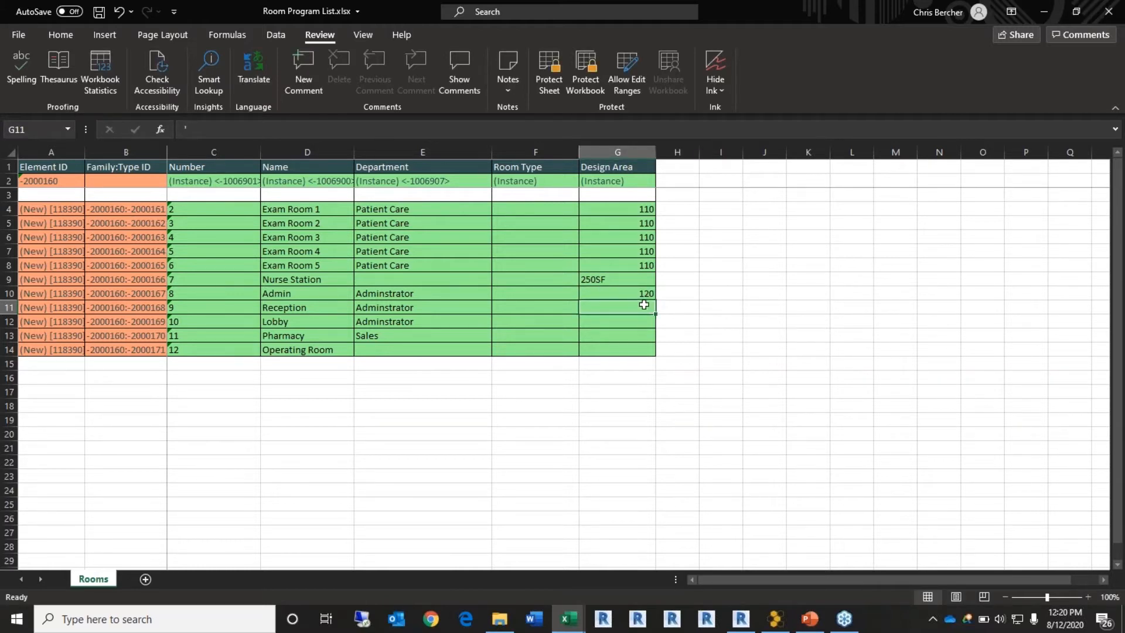
{"action": "type", "text": "75"}
{"action": "key", "text": "Return"}
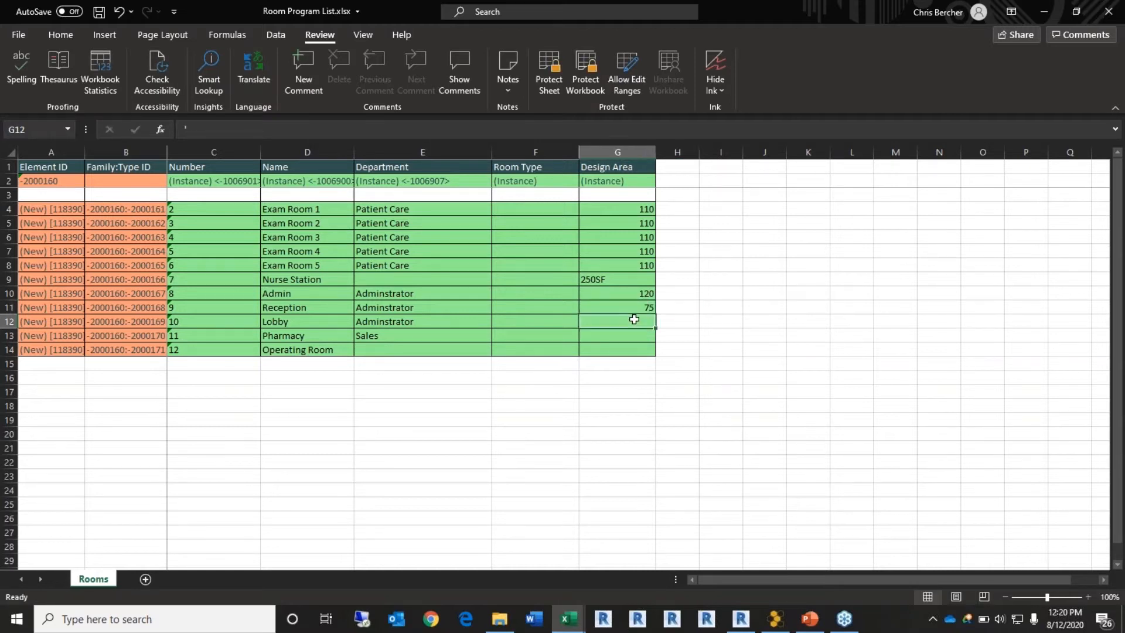
{"action": "type", "text": "250"}
{"action": "key", "text": "Return"}
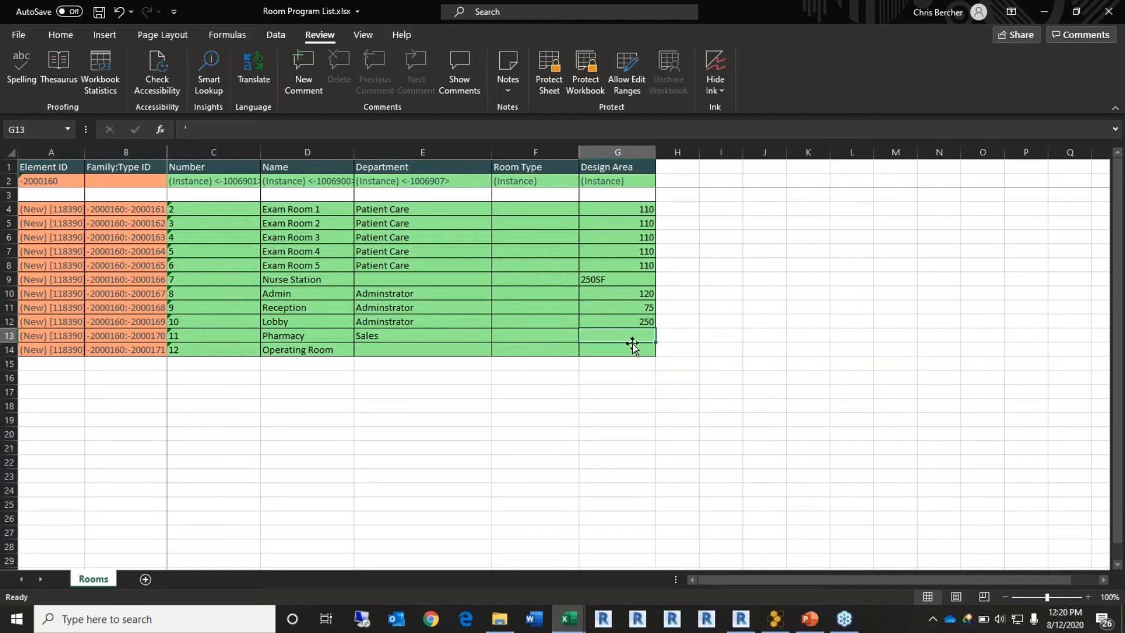
Step: Enter 350 for Pharmacy and 300 for Operating Room, then save and minimize the workbook
{"action": "type", "text": "350"}
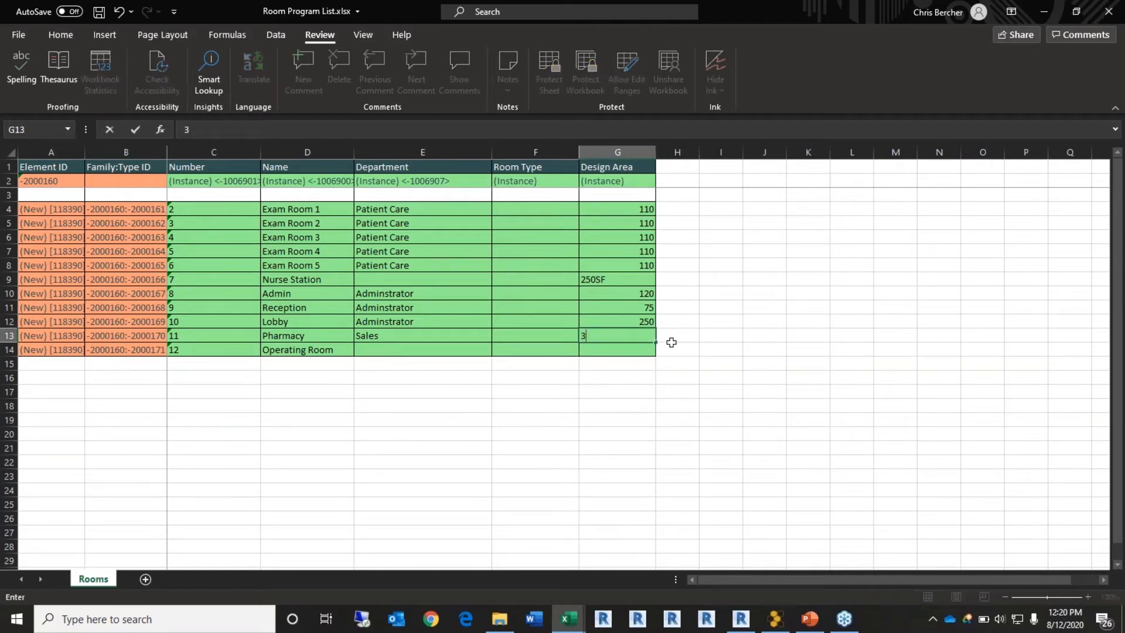
{"action": "key", "text": "Return"}
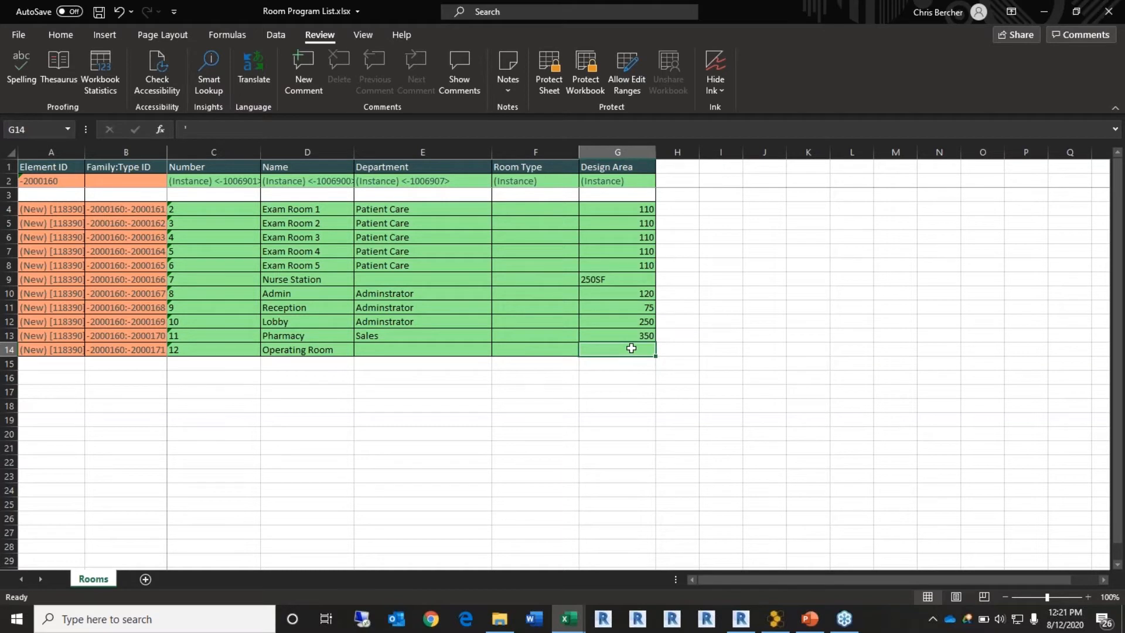
{"action": "key", "text": "Tab"}
{"action": "left_click", "coordinate": [627, 349]}
{"action": "type", "text": "300"}
{"action": "key", "text": "Tab"}
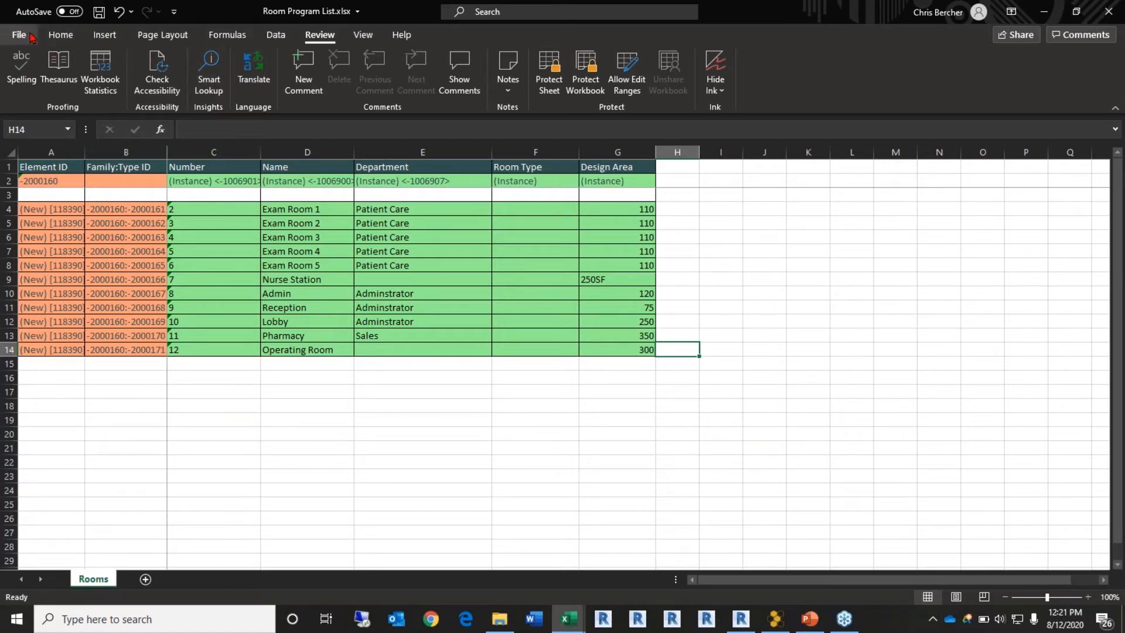
{"action": "left_click", "coordinate": [100, 14]}
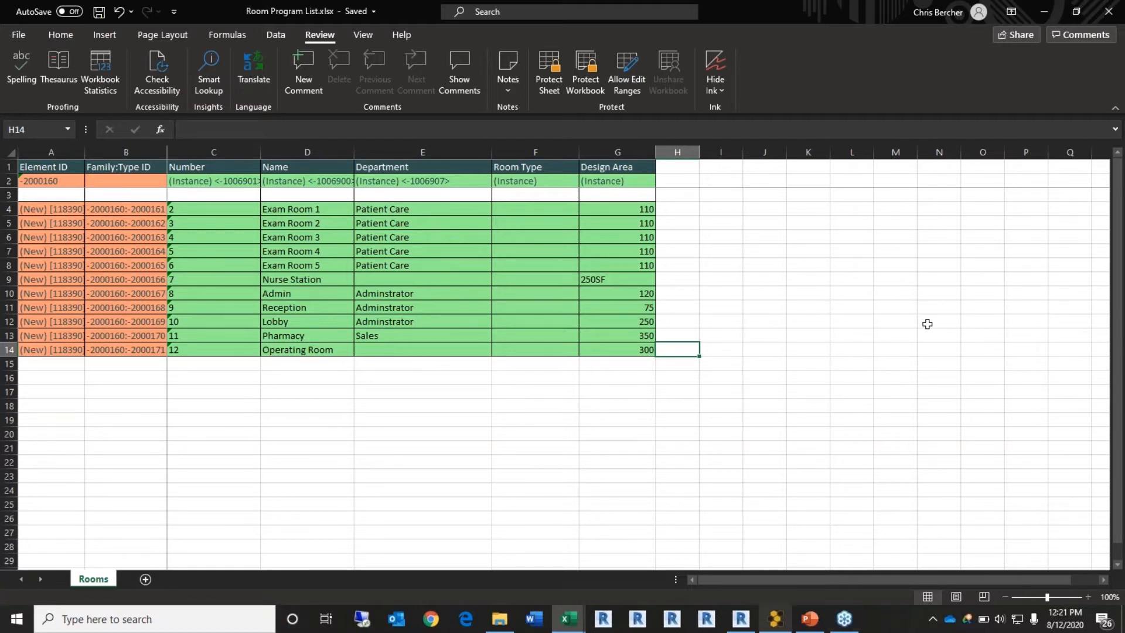
{"action": "left_click", "coordinate": [1067, 10]}
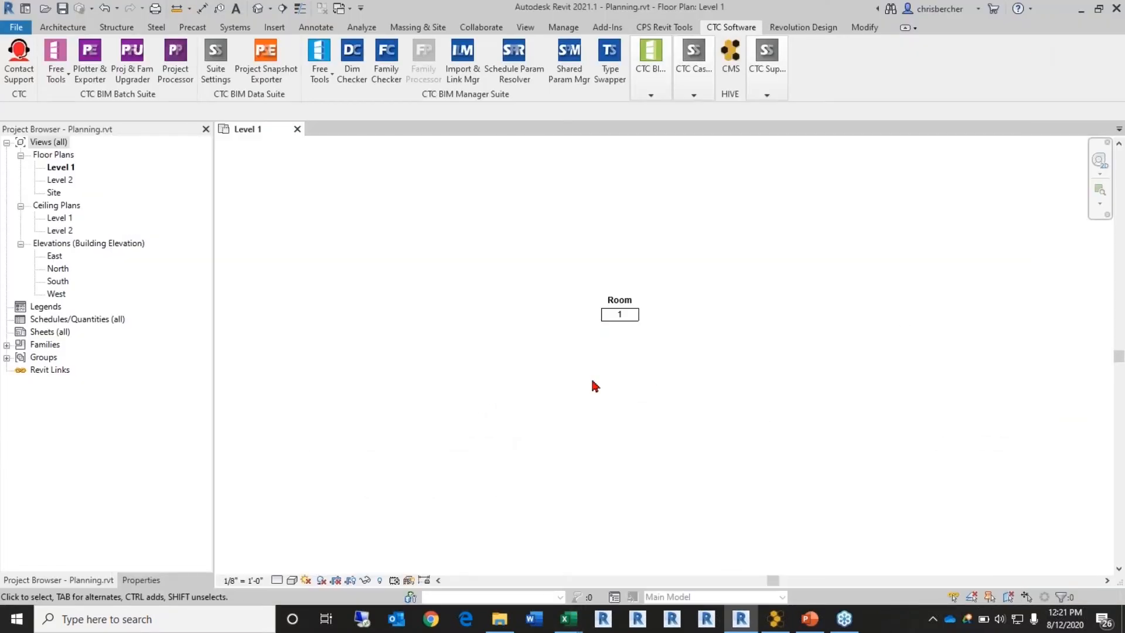
Step: Launch Spreadsheet Link and open Room Program List.xlsx to show its eleven rooms
{"action": "middle_click_drag", "start_coordinate": [672, 403], "coordinate": [651, 402]}
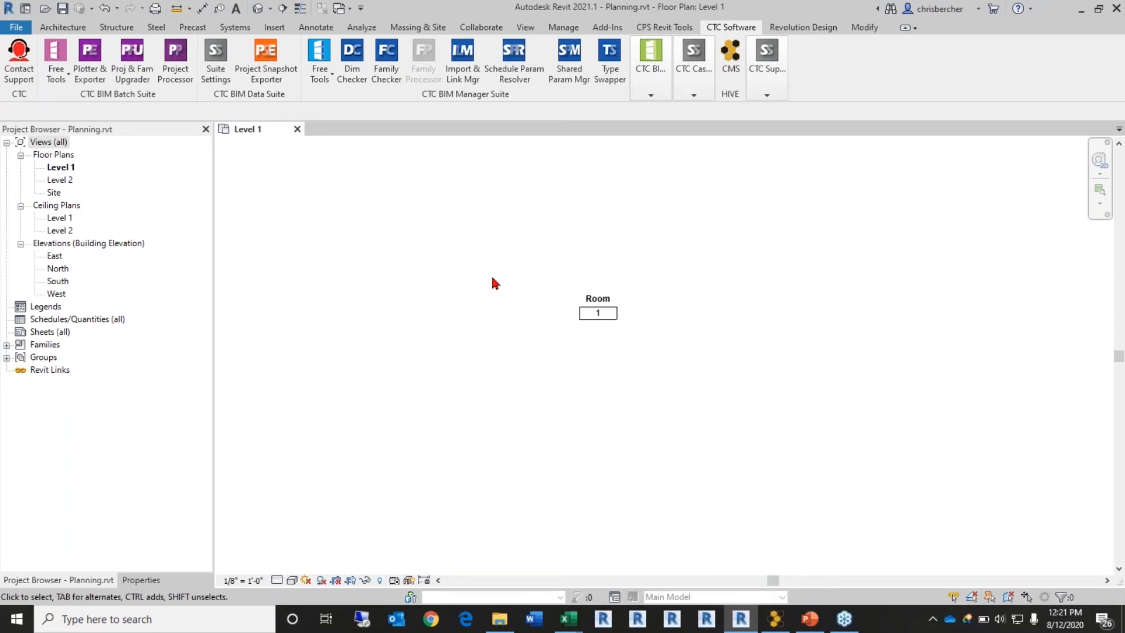
{"action": "mouse_move", "coordinate": [664, 62]}
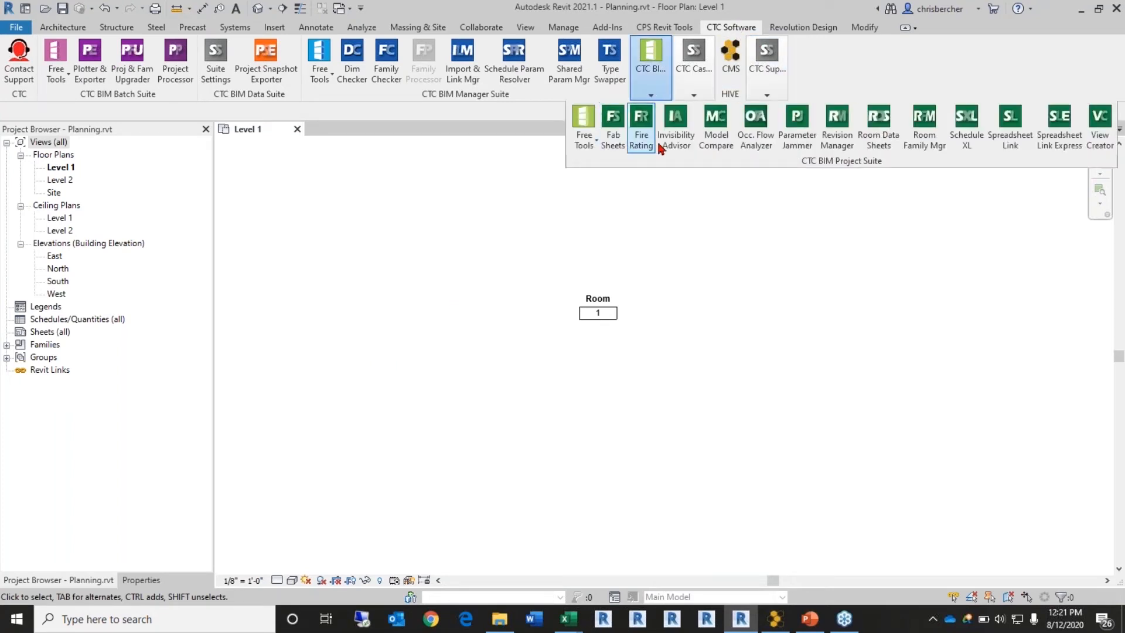
{"action": "left_click", "coordinate": [1005, 141]}
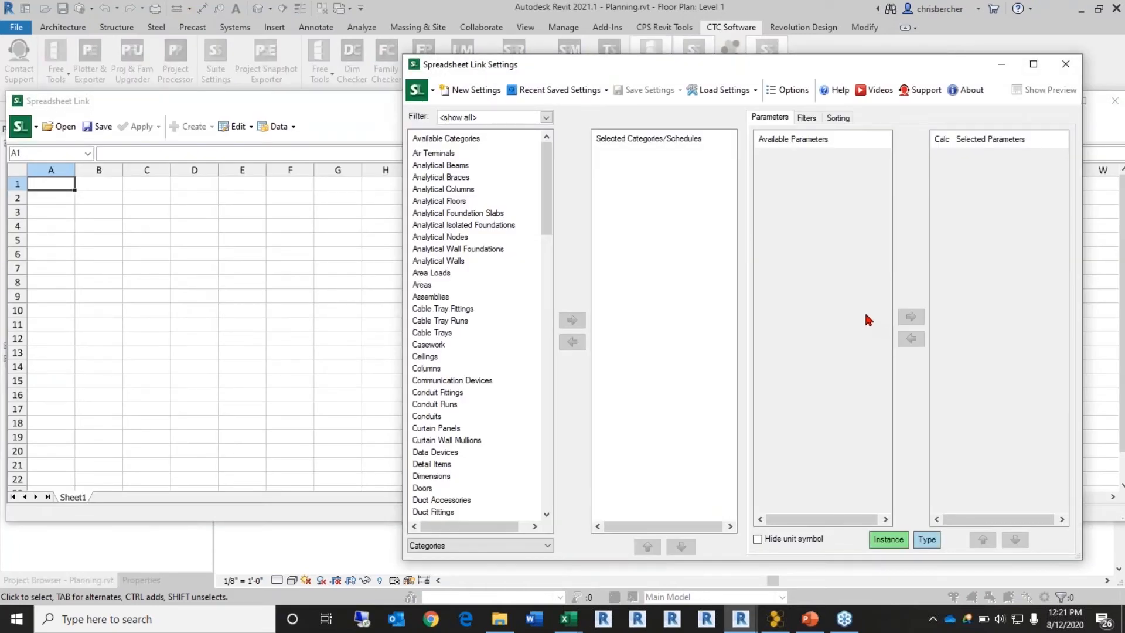
{"action": "left_click", "coordinate": [305, 106]}
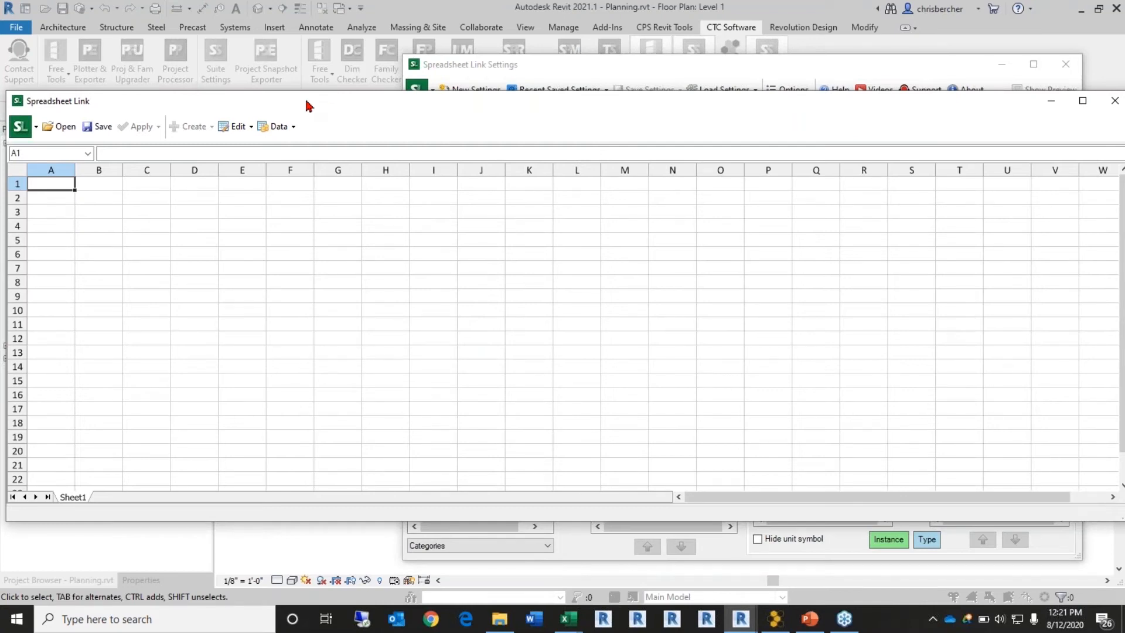
{"action": "left_click", "coordinate": [58, 126]}
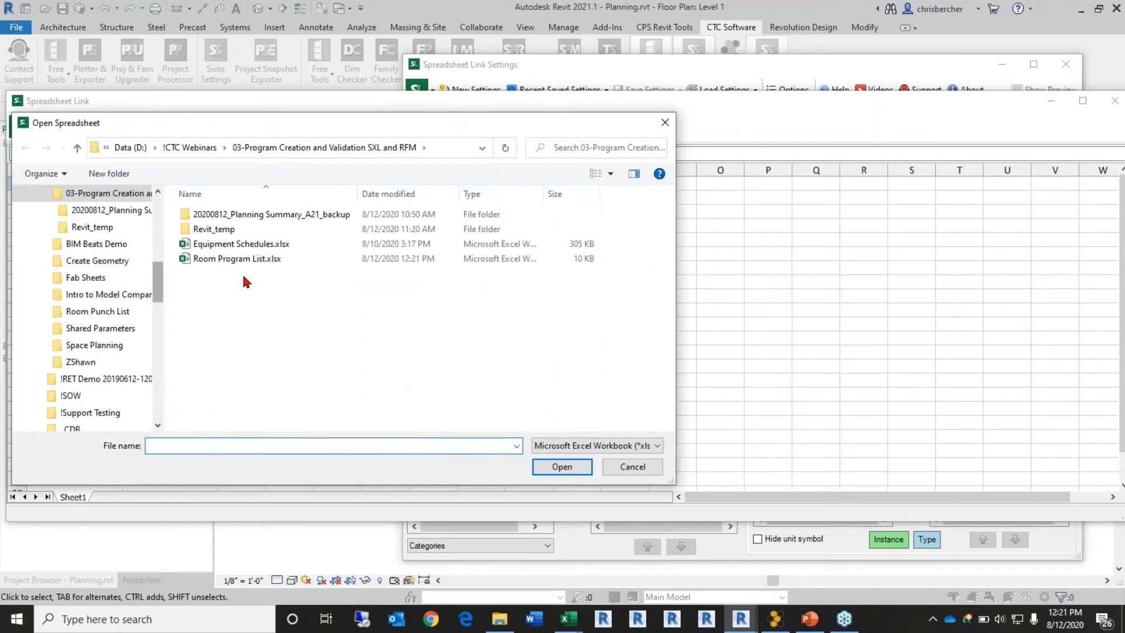
{"action": "left_click", "coordinate": [246, 258]}
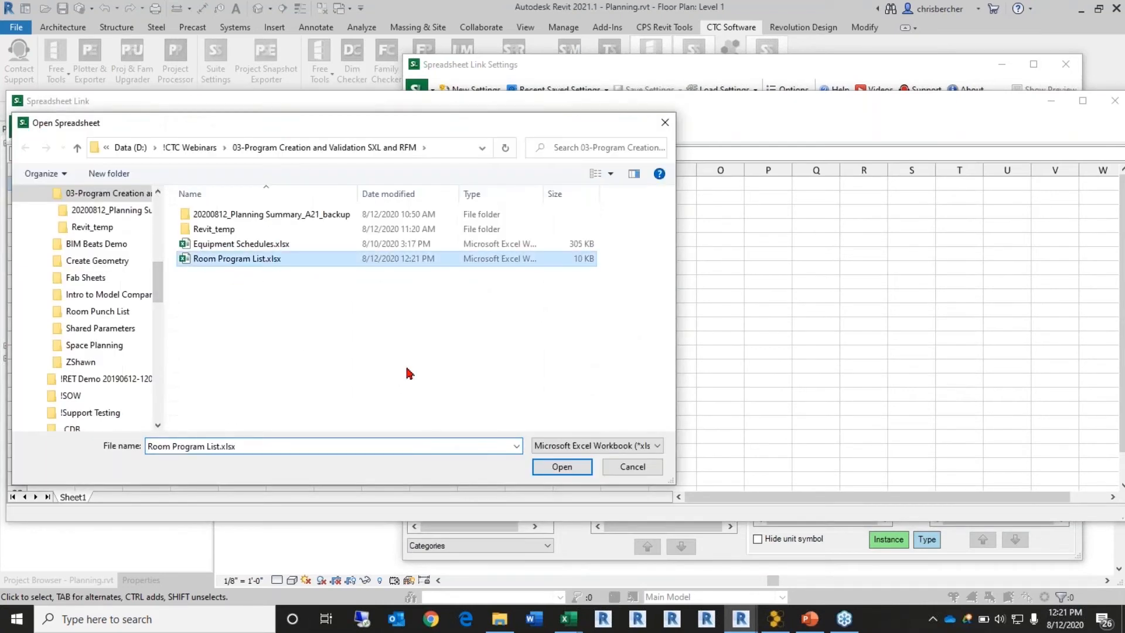
{"action": "left_click", "coordinate": [564, 469]}
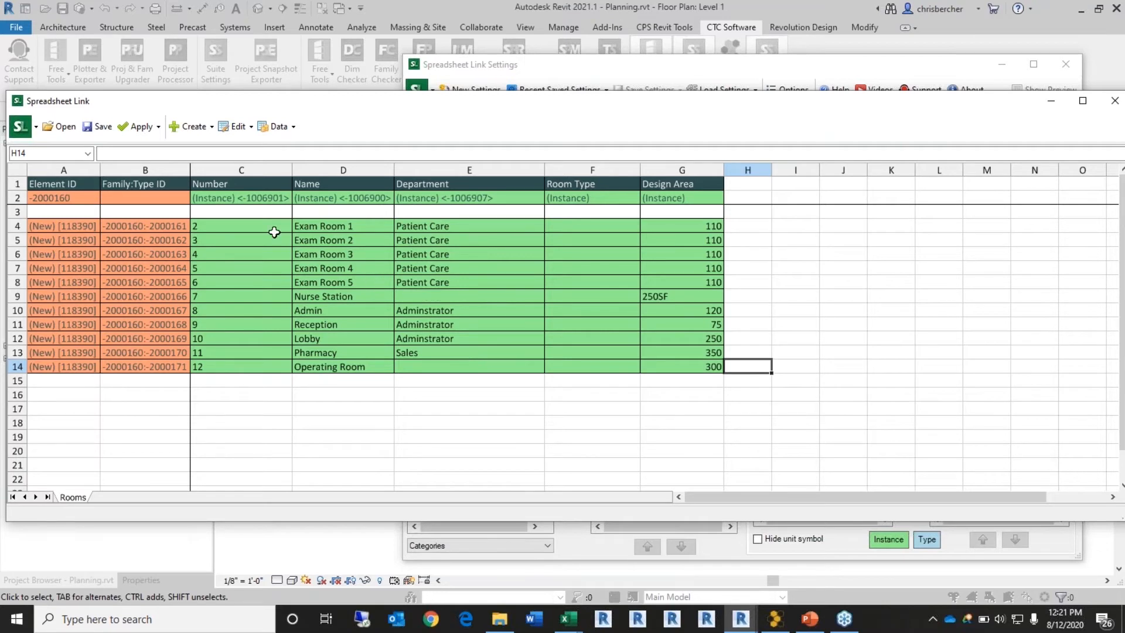
Step: Apply all worksheets' values to the project, dismiss the import report, and close Spreadsheet Link
{"action": "left_click", "coordinate": [156, 126]}
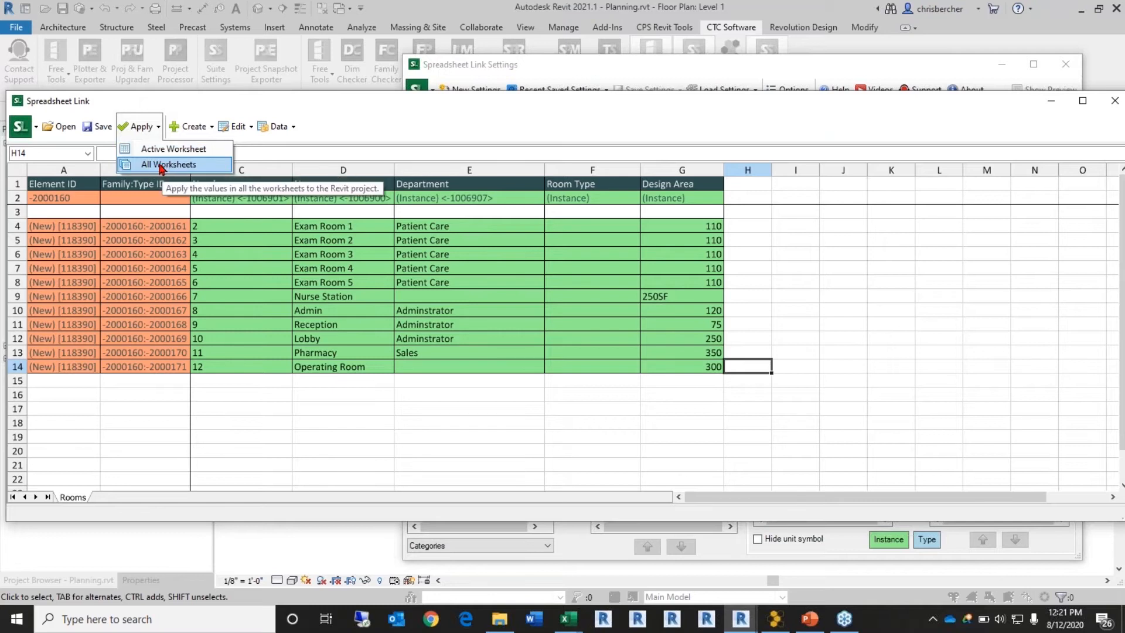
{"action": "left_click", "coordinate": [162, 165]}
{"action": "left_click", "coordinate": [538, 317]}
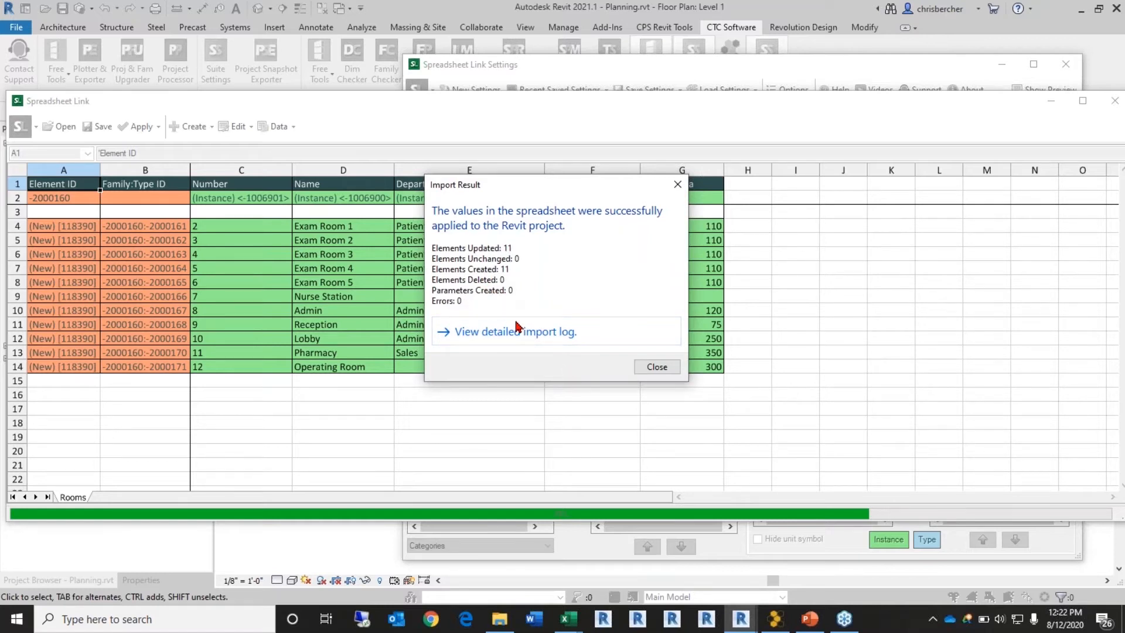
{"action": "left_click", "coordinate": [672, 367]}
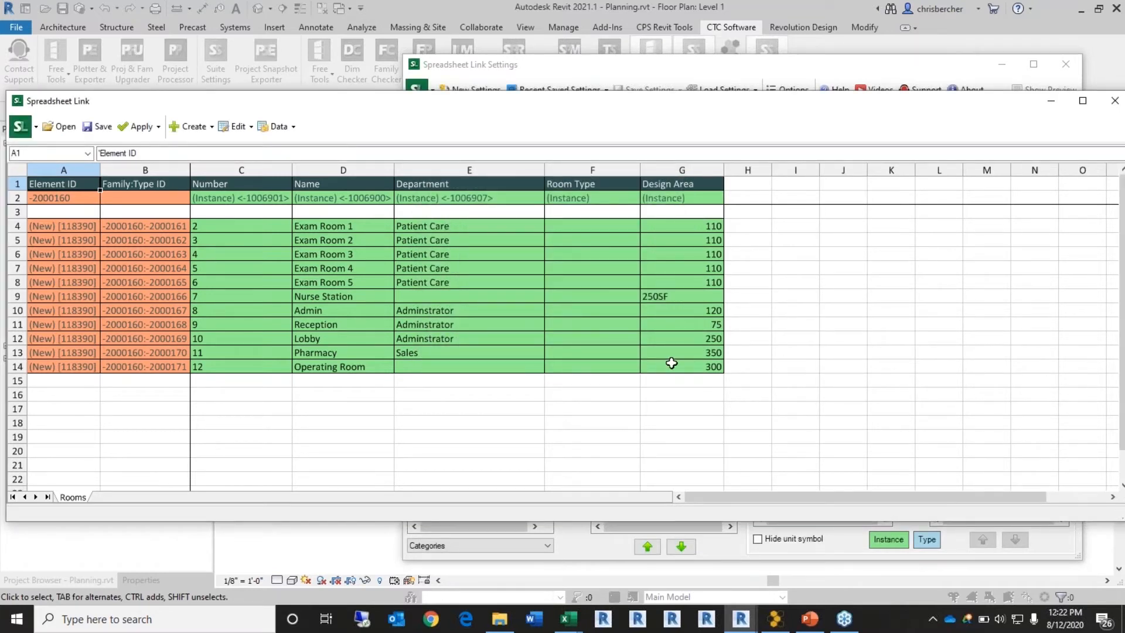
{"action": "left_click", "coordinate": [1052, 101]}
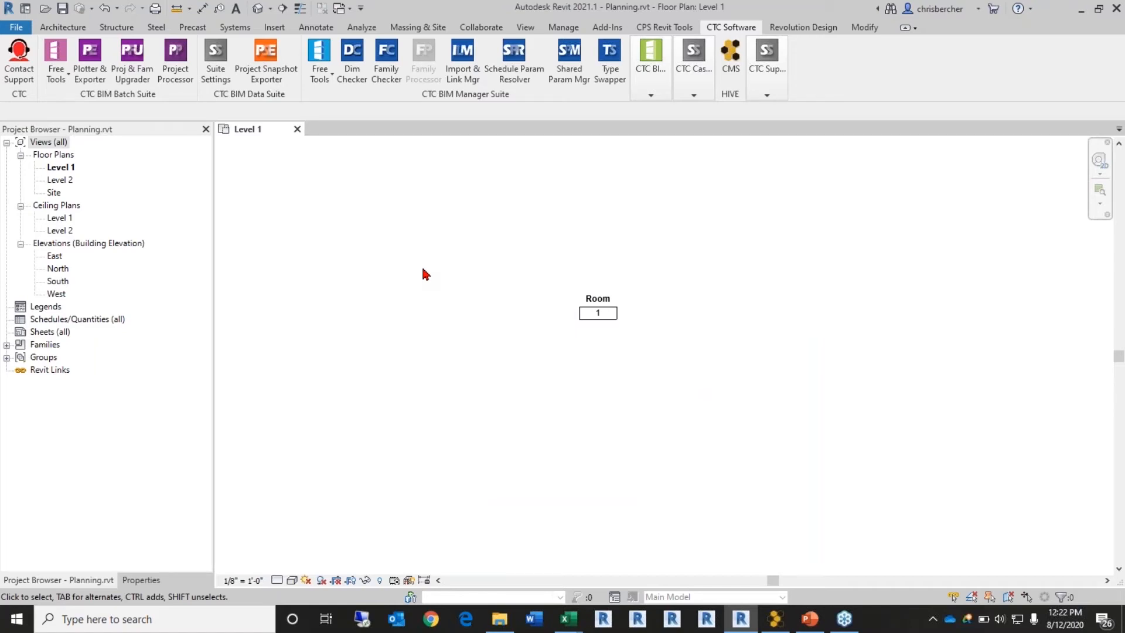
Step: Draw the 79' by 23' rectangular outer wall outline on Level 1
{"action": "left_click", "coordinate": [62, 27]}
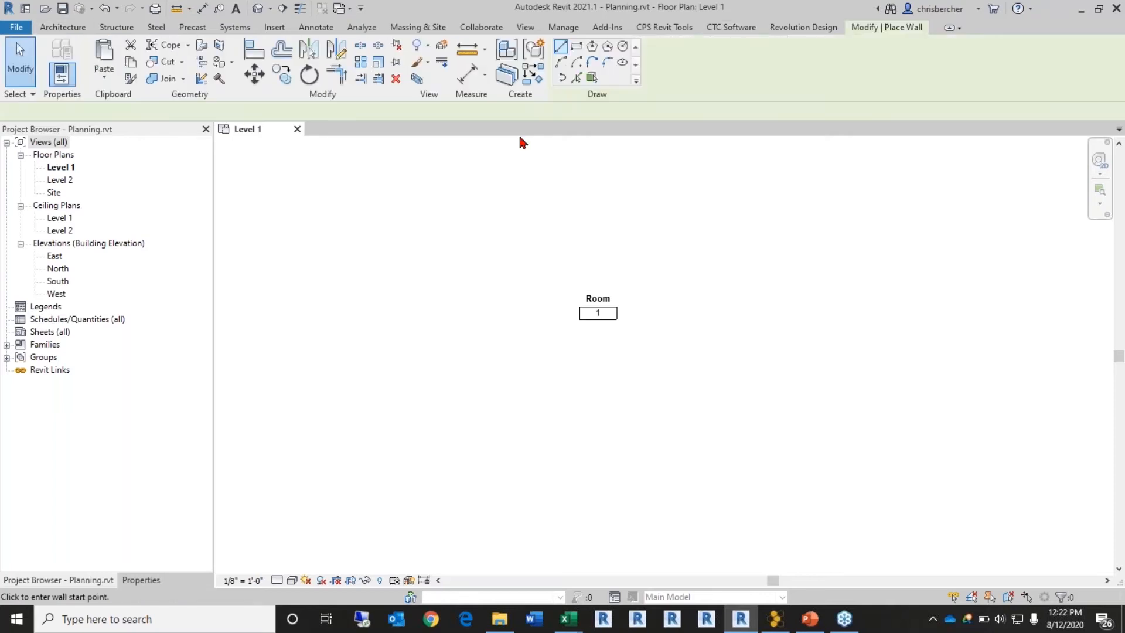
{"action": "left_click", "coordinate": [576, 47]}
{"action": "scroll", "coordinate": [489, 308], "scroll_direction": "down", "scroll_amount": 2}
{"action": "left_click", "coordinate": [513, 281]}
{"action": "left_click", "coordinate": [797, 364]}
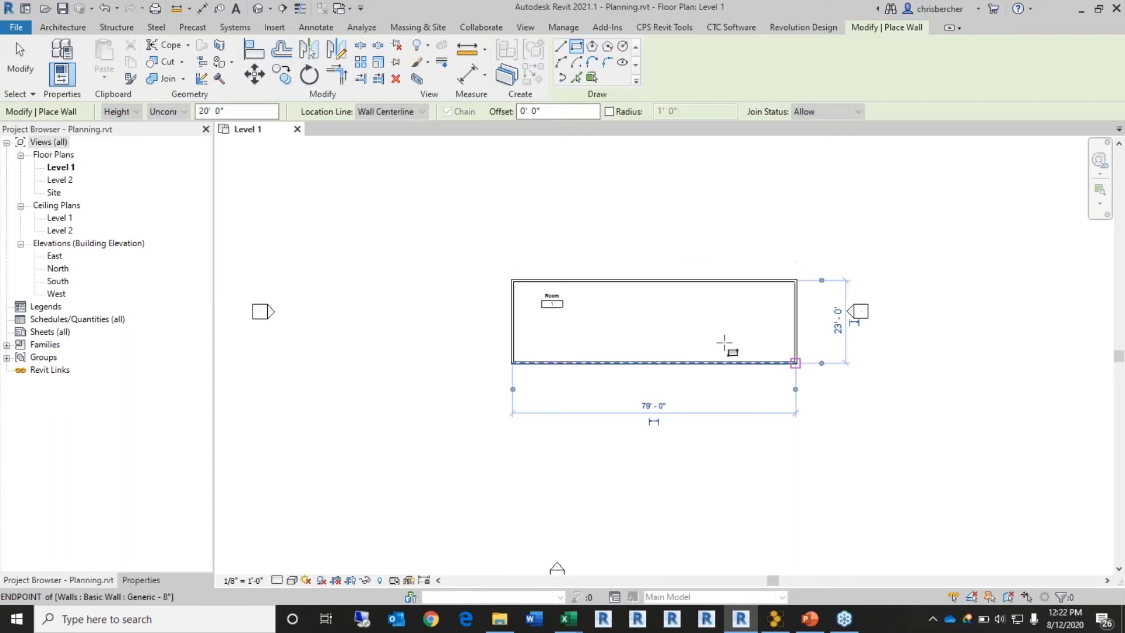
Step: Draw the horizontal corridor wall with two slanted walls rising to the top wall
{"action": "left_click", "coordinate": [560, 46]}
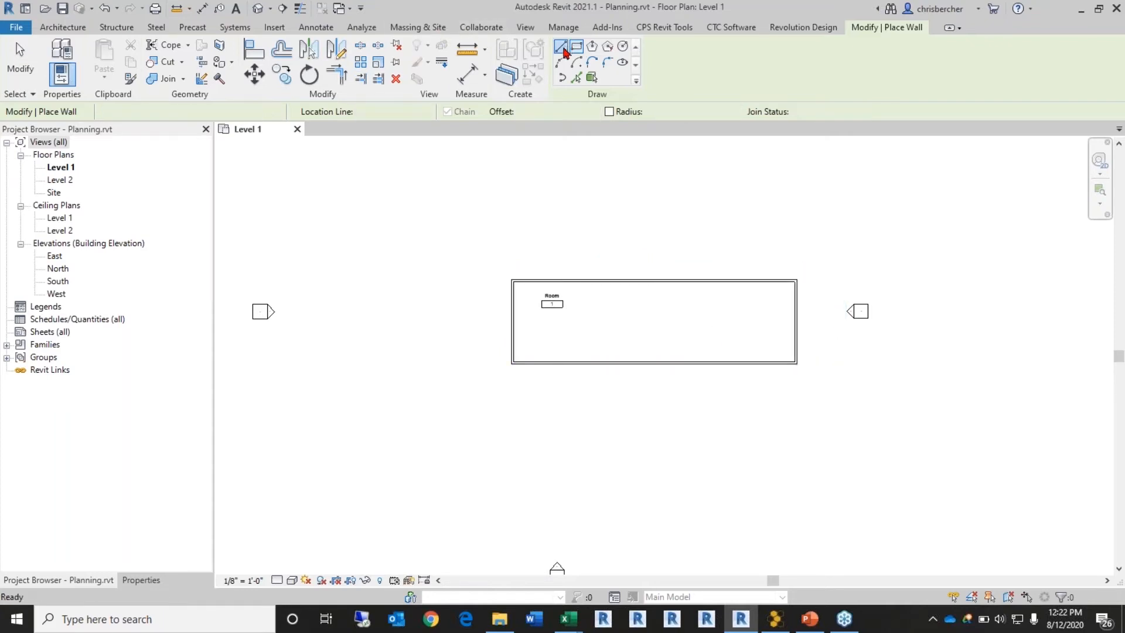
{"action": "left_click", "coordinate": [512, 321]}
{"action": "left_click", "coordinate": [586, 321]}
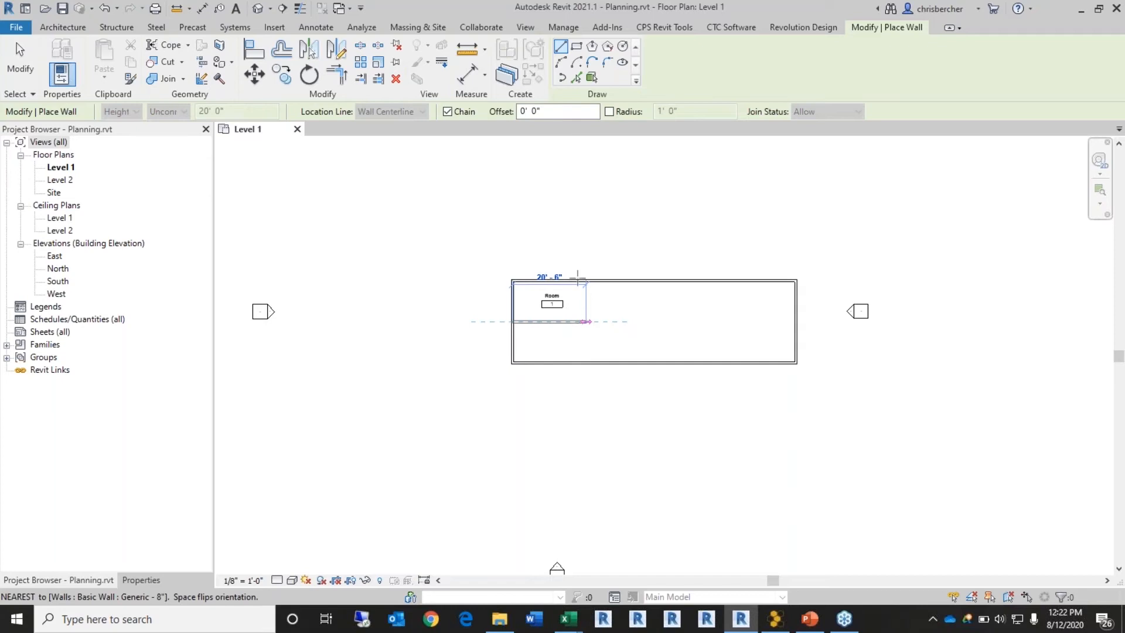
{"action": "left_click", "coordinate": [580, 282]}
{"action": "key", "text": "Escape"}
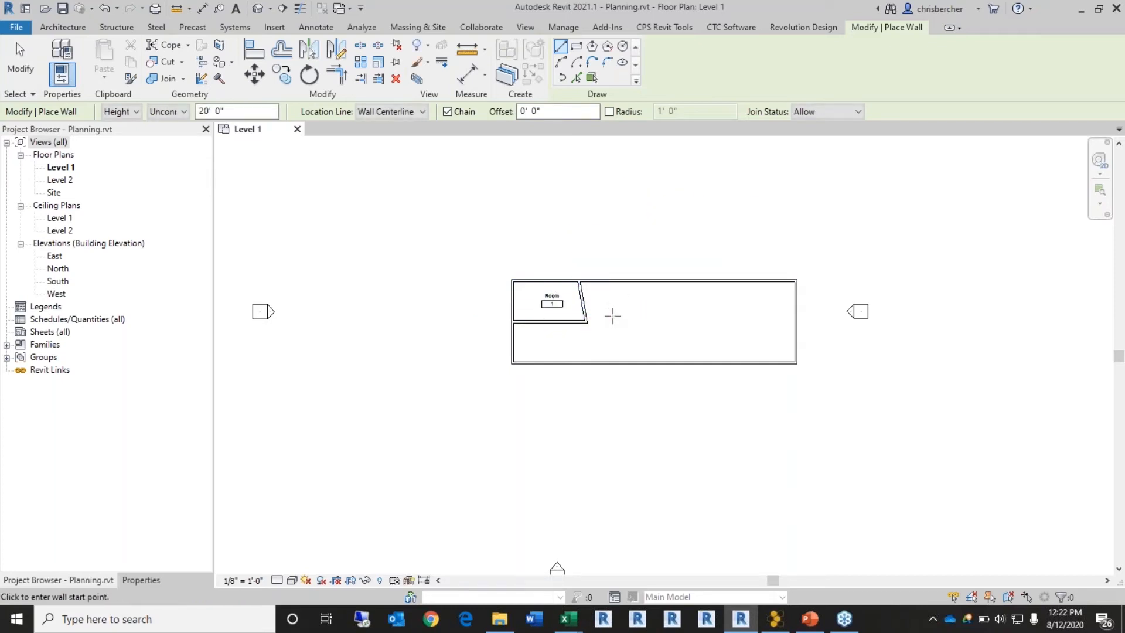
{"action": "left_click", "coordinate": [613, 321]}
{"action": "left_click", "coordinate": [604, 280]}
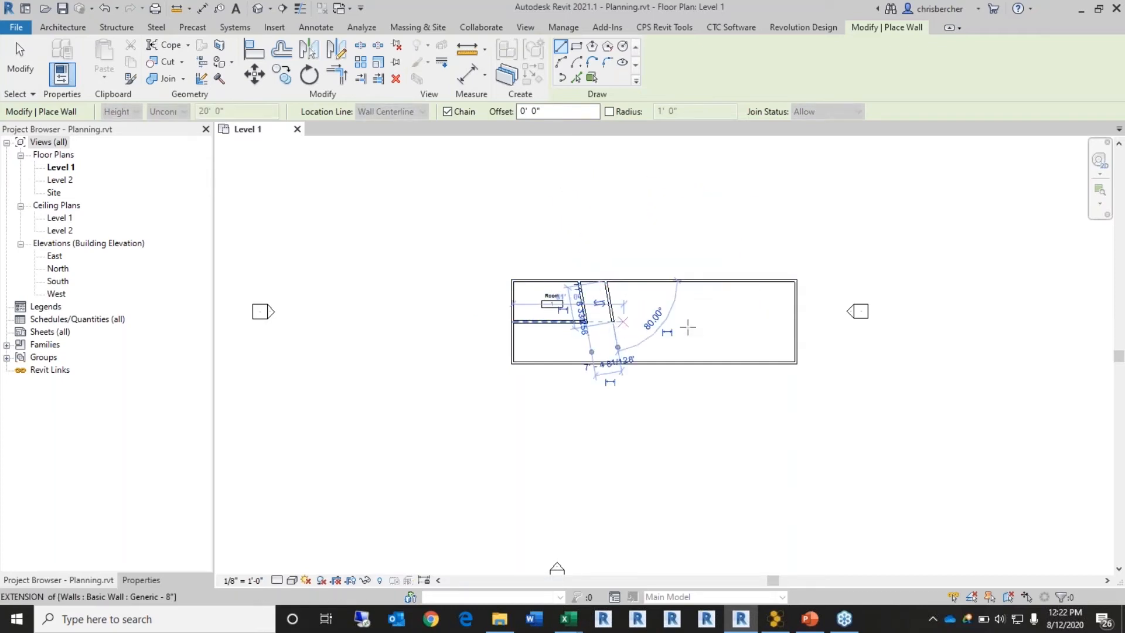
{"action": "key", "text": "Escape"}
{"action": "left_click", "coordinate": [613, 321]}
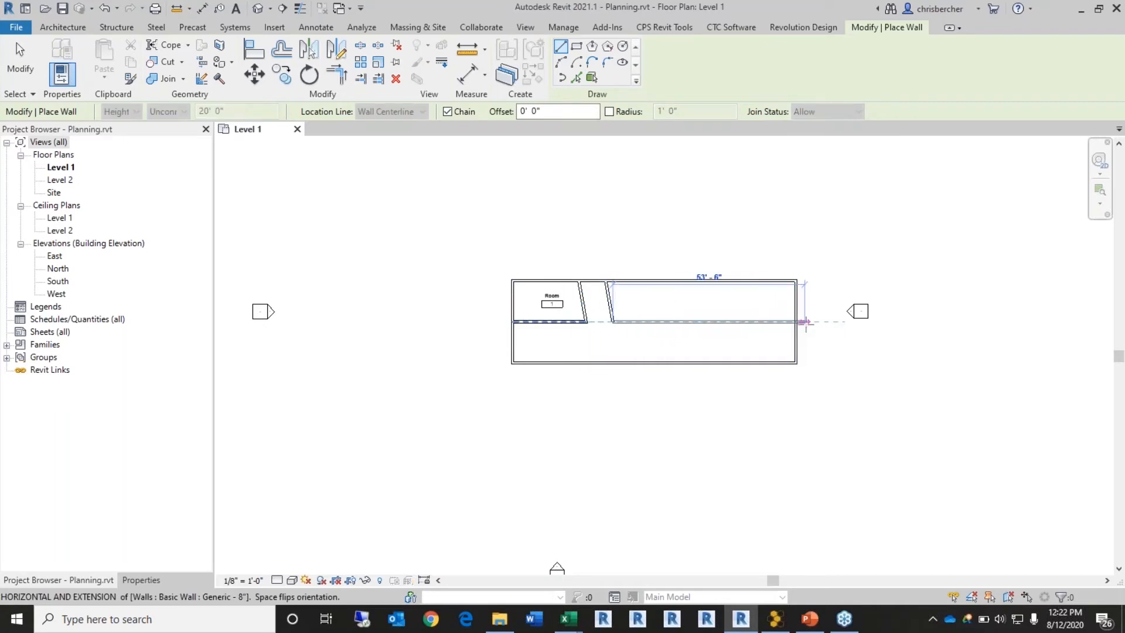
{"action": "left_click", "coordinate": [794, 321]}
{"action": "key", "text": "Escape"}
Step: Add four partition walls between the top wall and the corridor wall
{"action": "left_click", "coordinate": [659, 281]}
{"action": "left_click", "coordinate": [659, 322]}
{"action": "key", "text": "Escape"}
{"action": "left_click", "coordinate": [696, 281]}
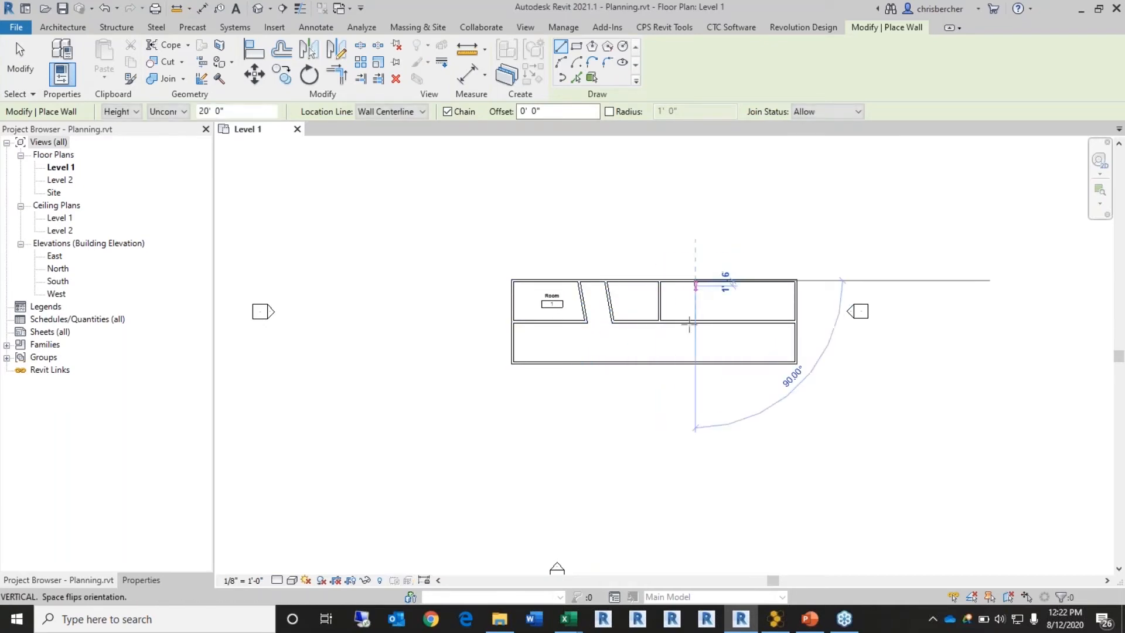
{"action": "left_click", "coordinate": [695, 321]}
{"action": "key", "text": "Escape"}
{"action": "left_click", "coordinate": [735, 281]}
{"action": "left_click", "coordinate": [735, 321]}
{"action": "key", "text": "Escape"}
{"action": "left_click", "coordinate": [767, 281]}
{"action": "left_click", "coordinate": [767, 321]}
{"action": "key", "text": "Escape"}
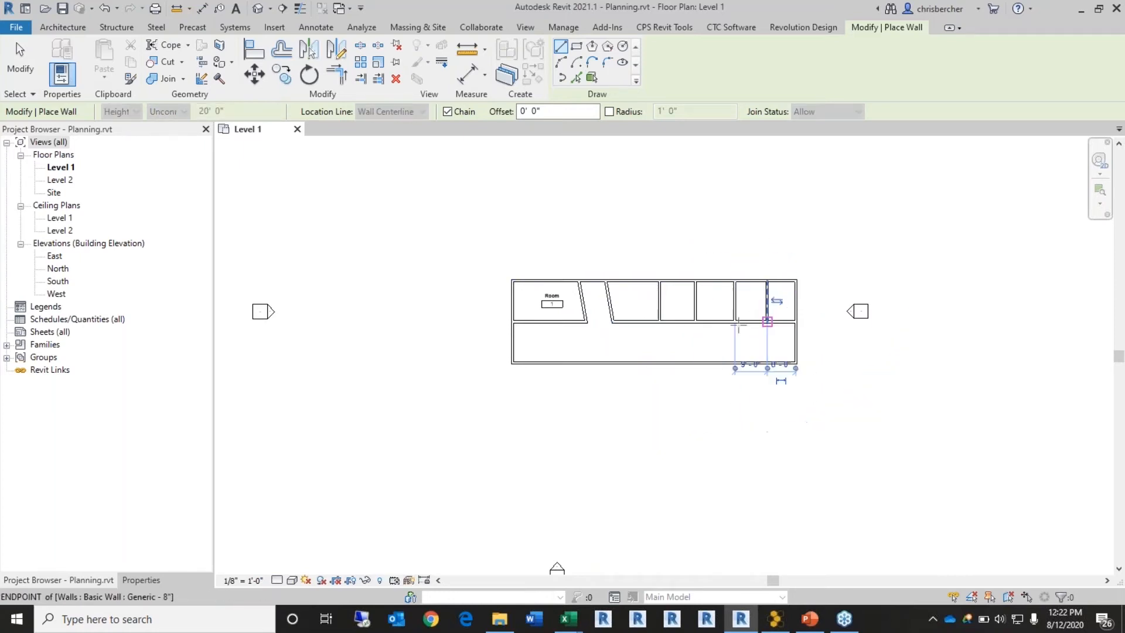
Step: Add two partition walls from the corridor wall down to the bottom wall
{"action": "left_click", "coordinate": [673, 321]}
{"action": "left_click", "coordinate": [674, 363]}
{"action": "key", "text": "Escape"}
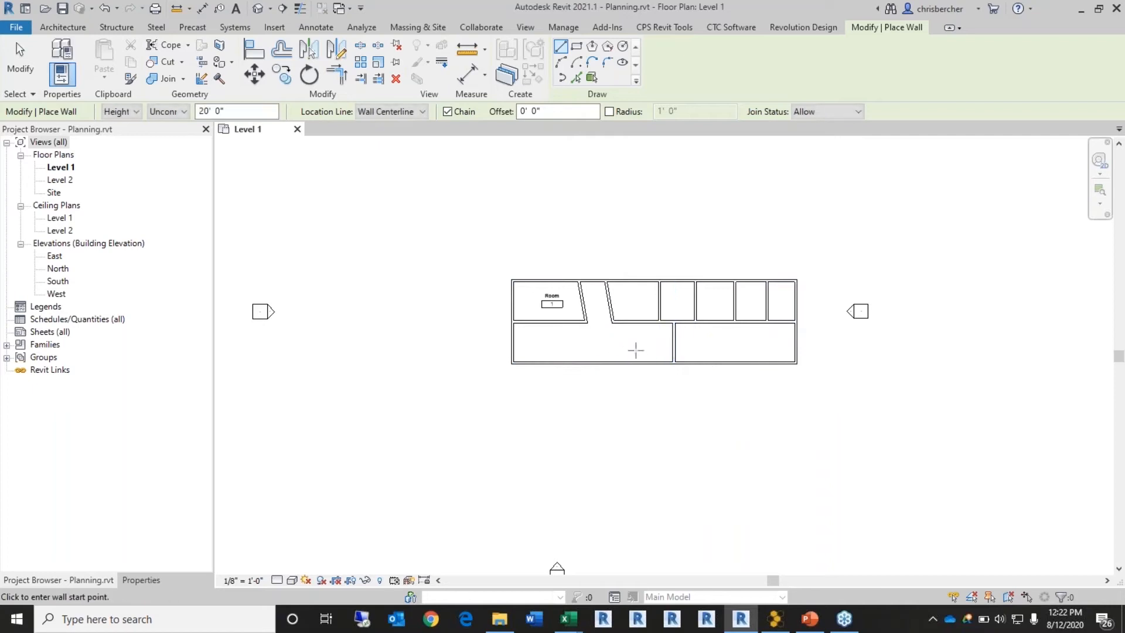
{"action": "left_click", "coordinate": [560, 321]}
{"action": "left_click", "coordinate": [559, 363]}
{"action": "key", "text": "Escape"}
{"action": "key", "text": "Escape"}
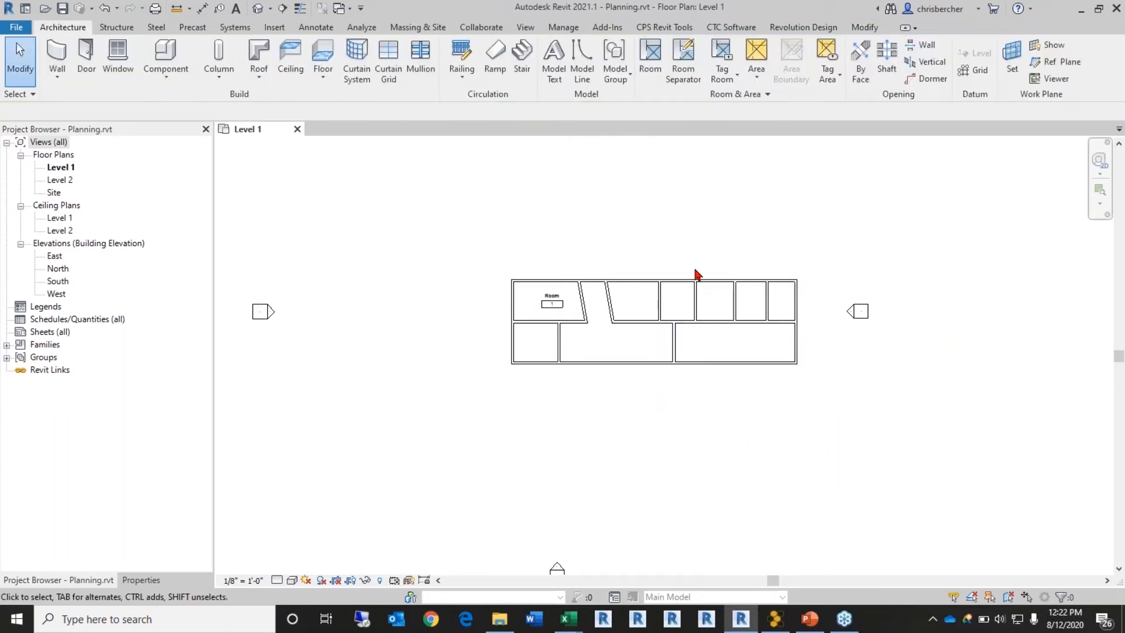
Step: Place Exam Room 1 and Exam Room 2 in the upper-row spaces
{"action": "left_click", "coordinate": [651, 59]}
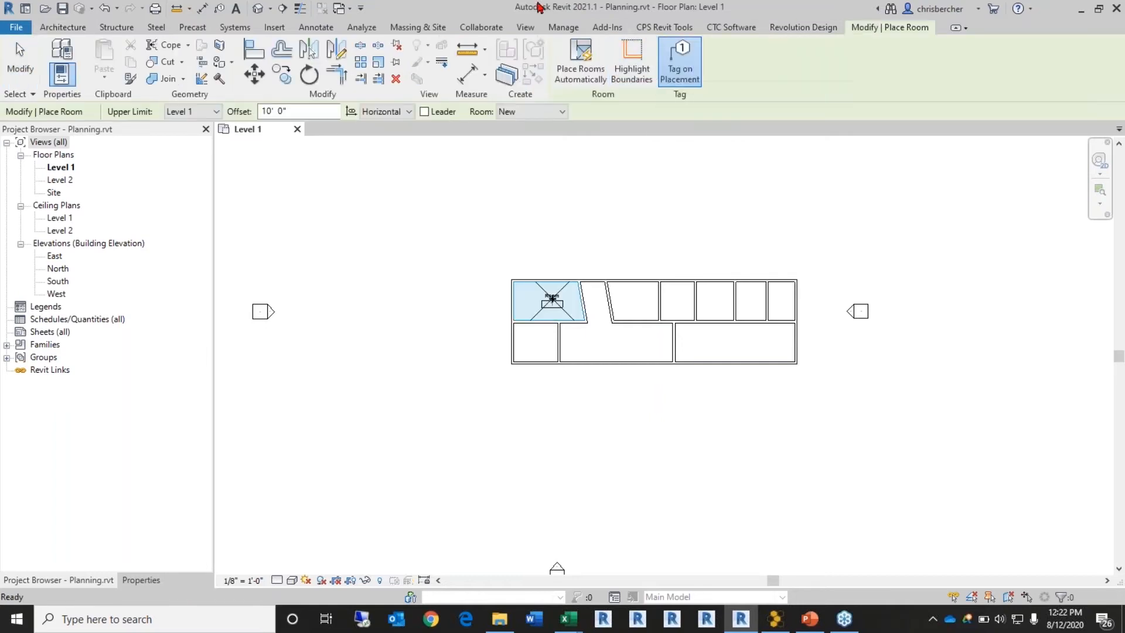
{"action": "left_click", "coordinate": [540, 117]}
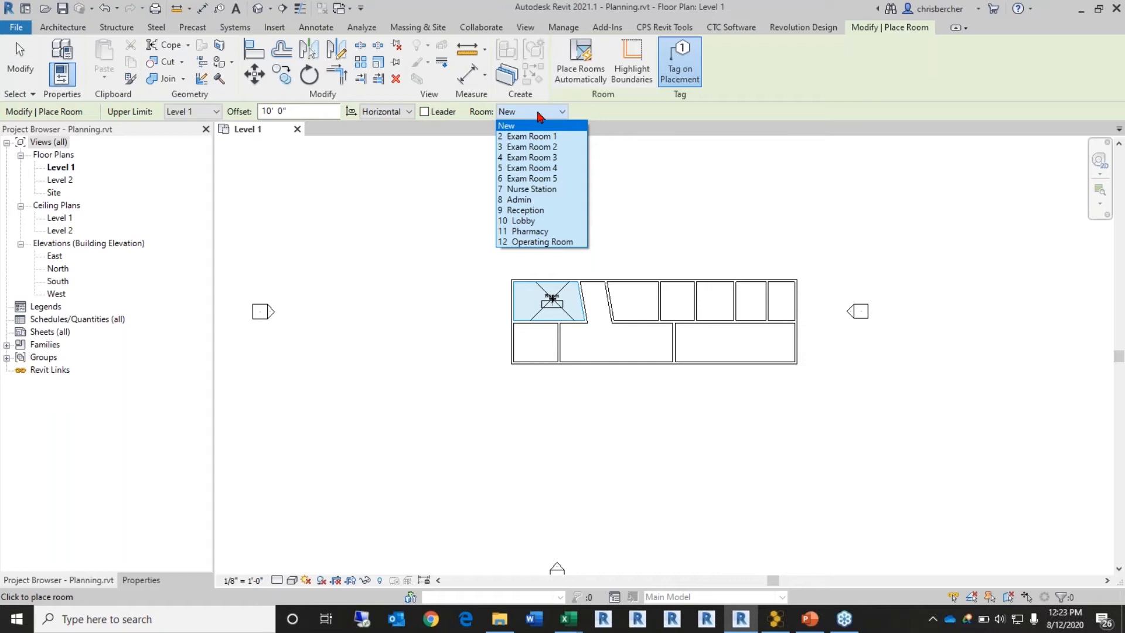
{"action": "left_click", "coordinate": [536, 137]}
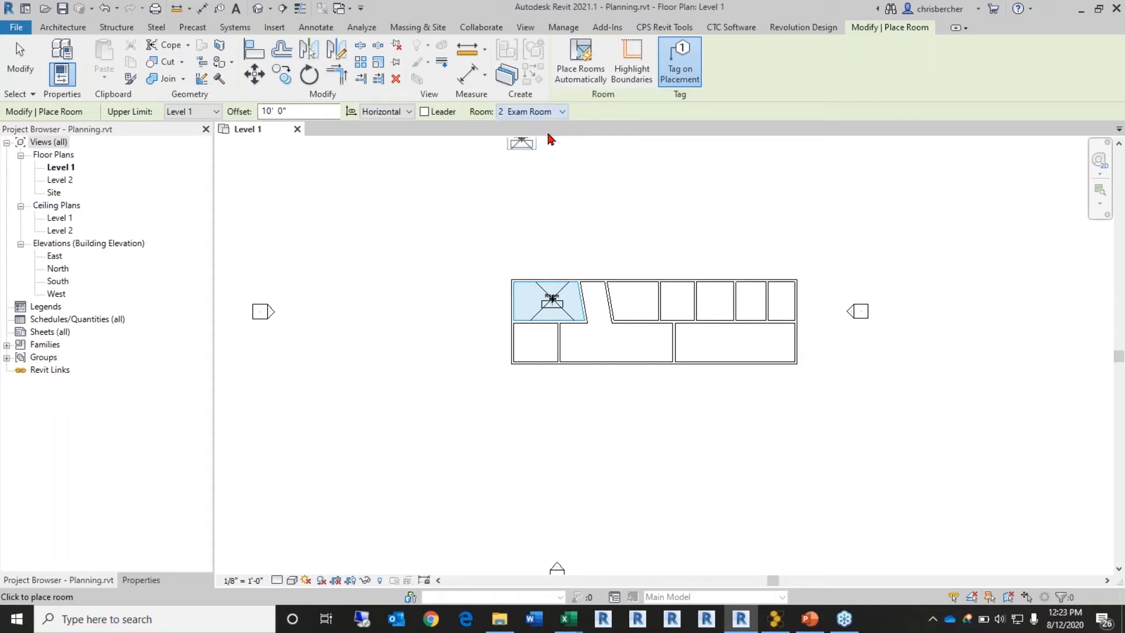
{"action": "left_click", "coordinate": [636, 299]}
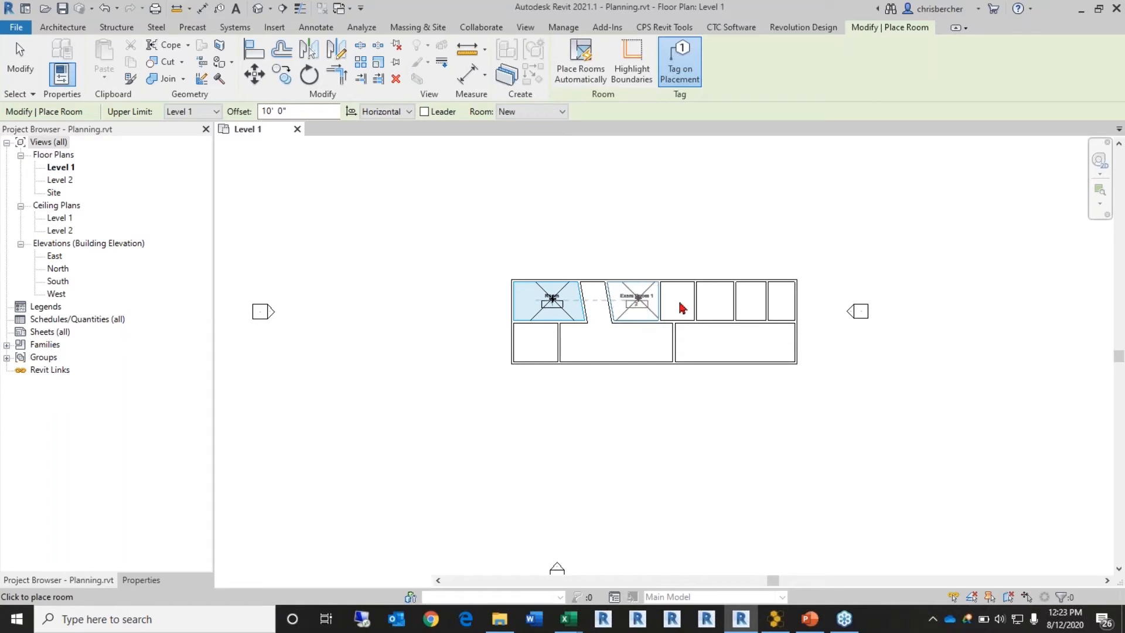
{"action": "left_click", "coordinate": [545, 111]}
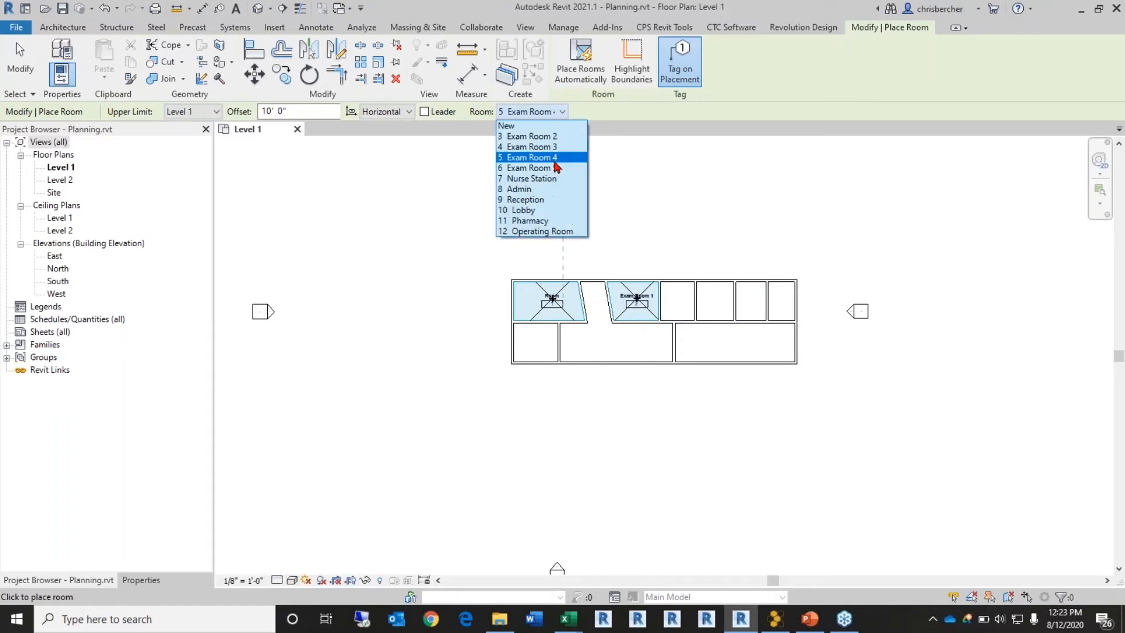
{"action": "left_click", "coordinate": [566, 137]}
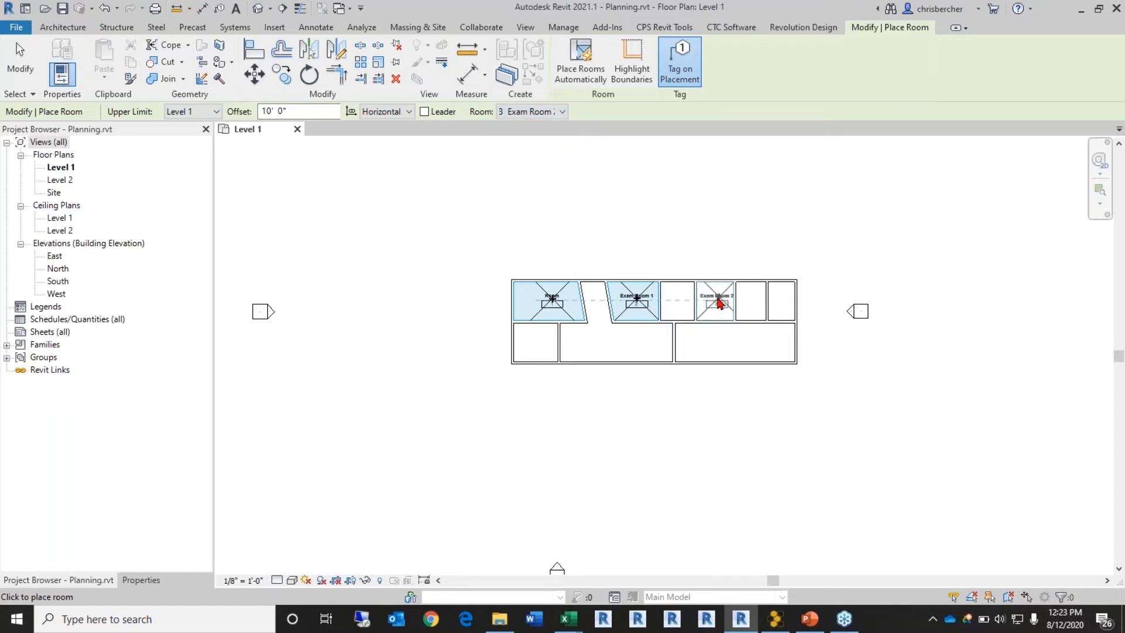
{"action": "left_click", "coordinate": [717, 311]}
{"action": "key", "text": "Escape"}
{"action": "key", "text": "Escape"}
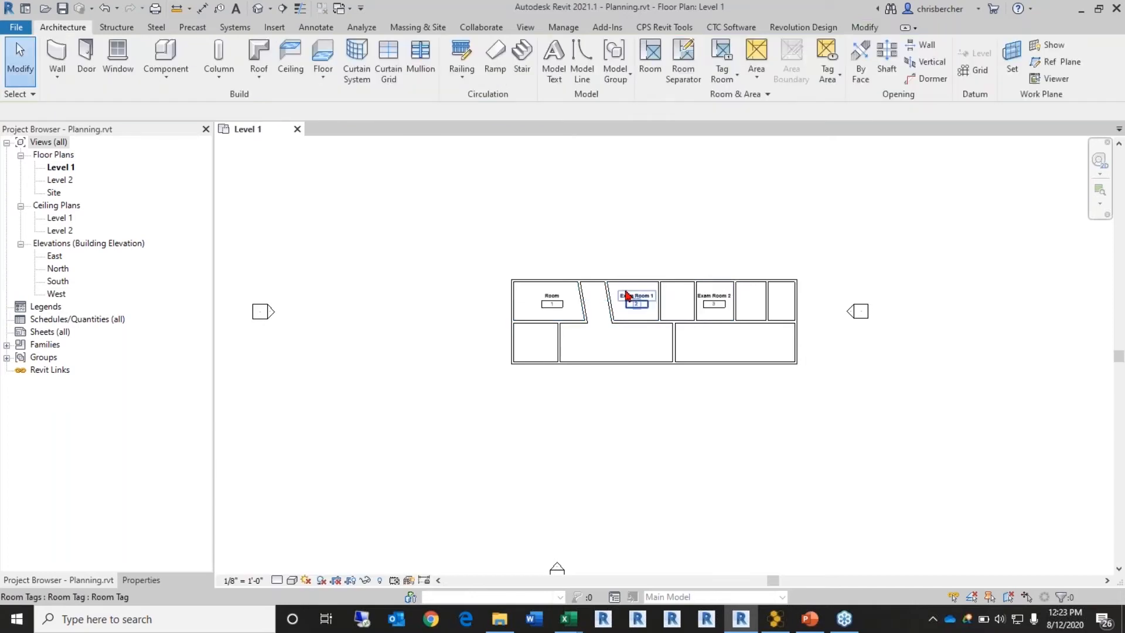
Step: Delete Exam Room 1 and re-place it left of Exam Room 2
{"action": "left_click", "coordinate": [629, 299]}
{"action": "scroll", "coordinate": [624, 290], "scroll_direction": "up", "scroll_amount": 3}
{"action": "key", "text": "Tab"}
{"action": "left_click", "coordinate": [674, 284]}
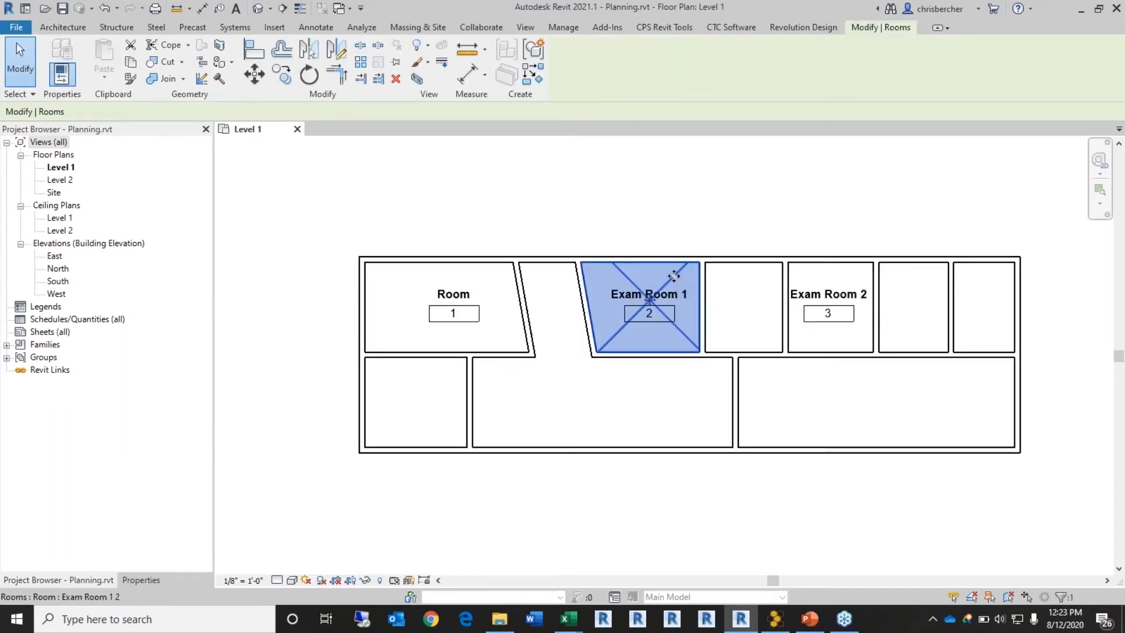
{"action": "key", "text": "Delete"}
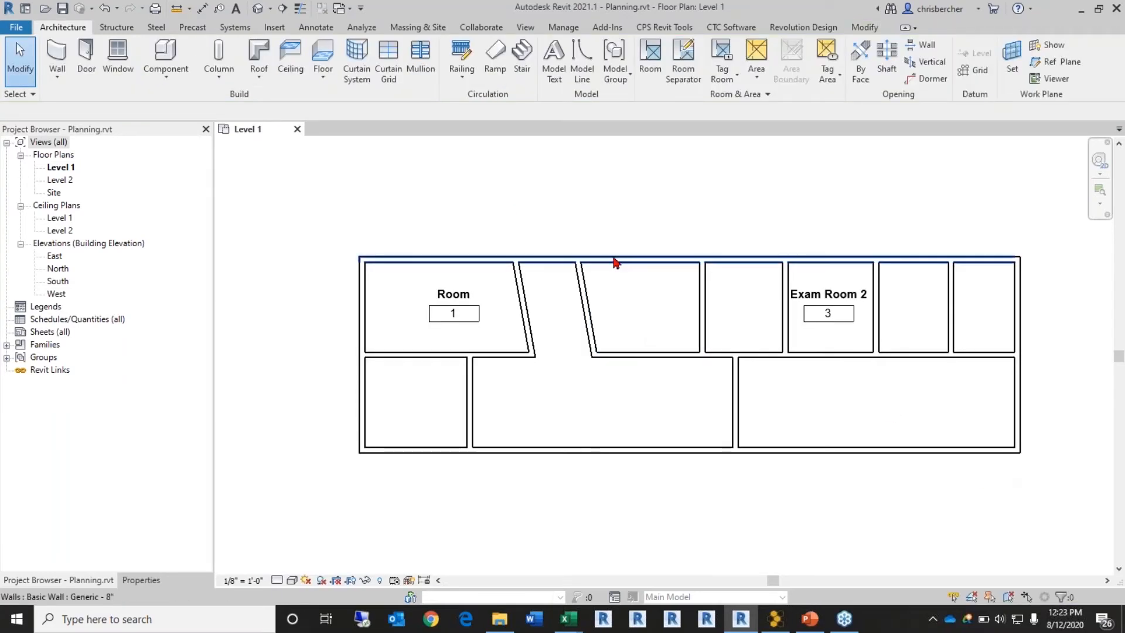
{"action": "left_click", "coordinate": [650, 57]}
{"action": "left_click", "coordinate": [532, 112]}
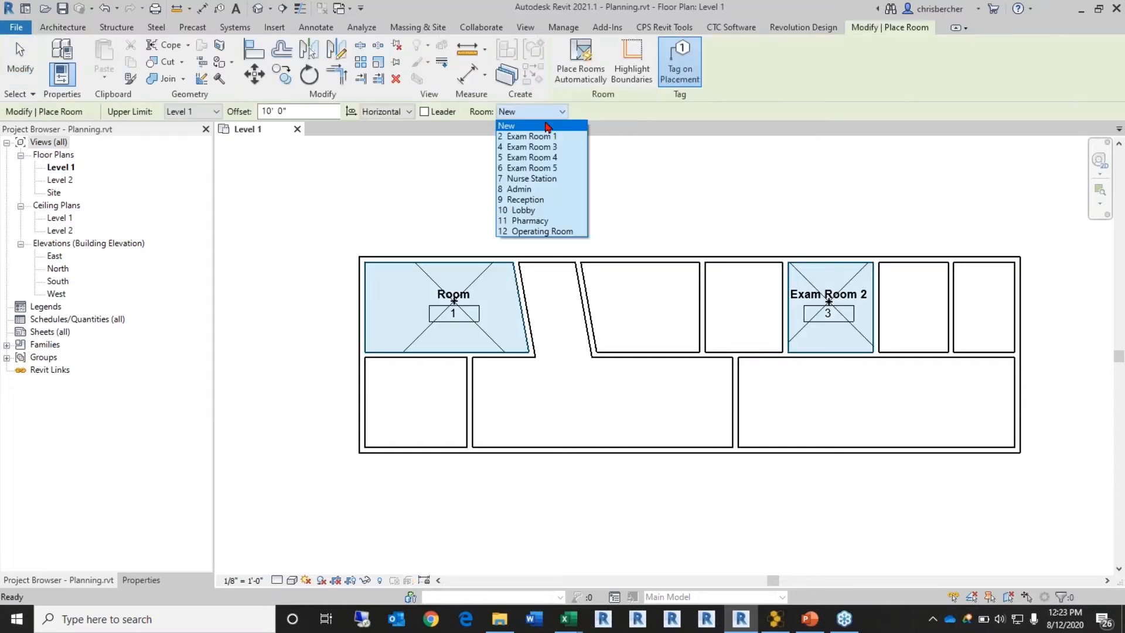
{"action": "left_click", "coordinate": [566, 138]}
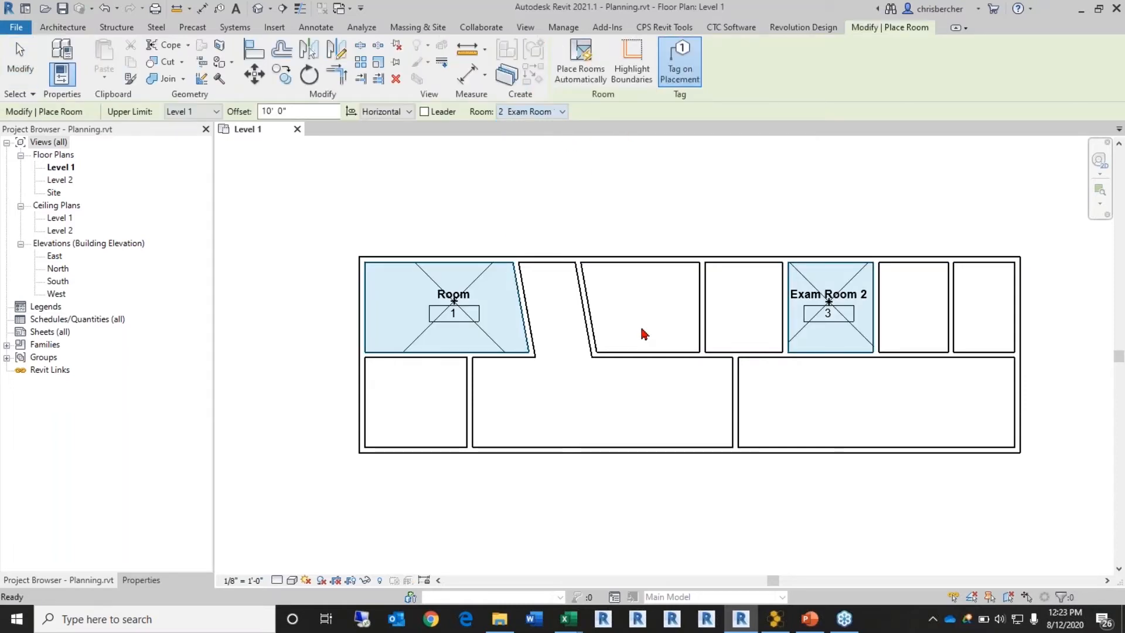
{"action": "left_click", "coordinate": [745, 314]}
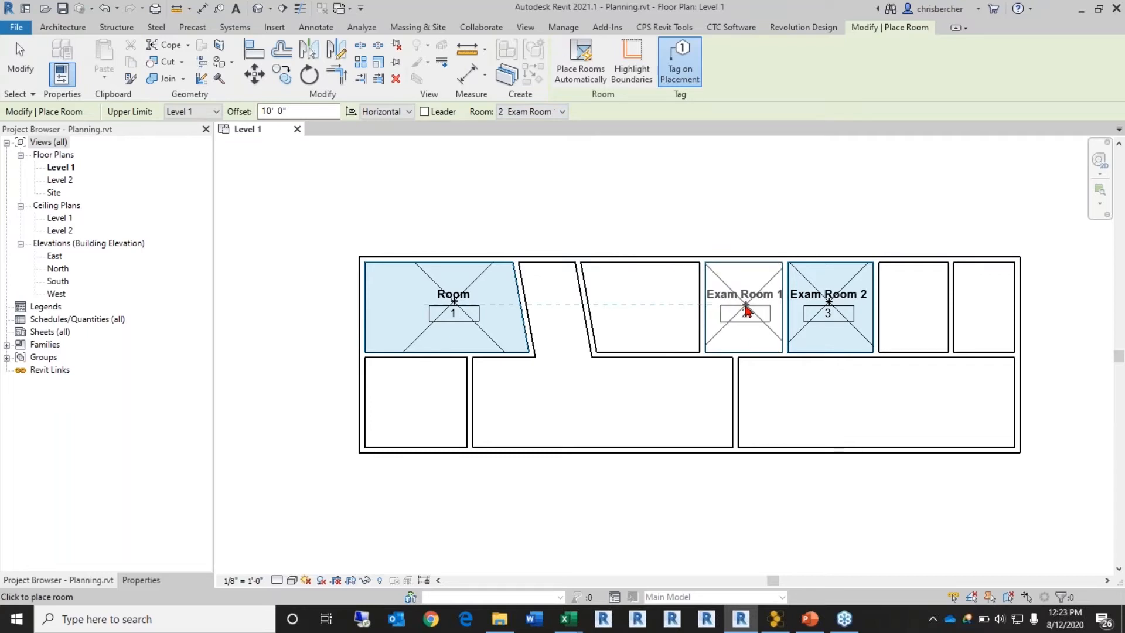
{"action": "key", "text": "Escape"}
{"action": "key", "text": "Escape"}
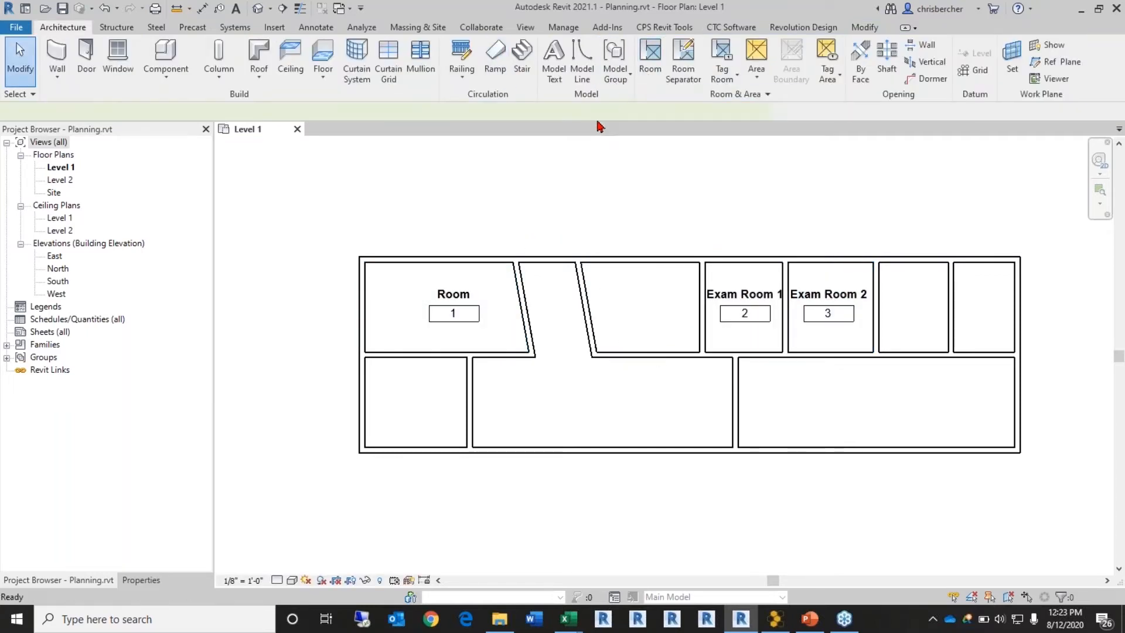
Step: Place Exam Room 3, Exam Room 4 in the upper-right spaces and Admin in the angled space
{"action": "key", "text": "r"}
{"action": "key", "text": "m"}
{"action": "left_click", "coordinate": [530, 111]}
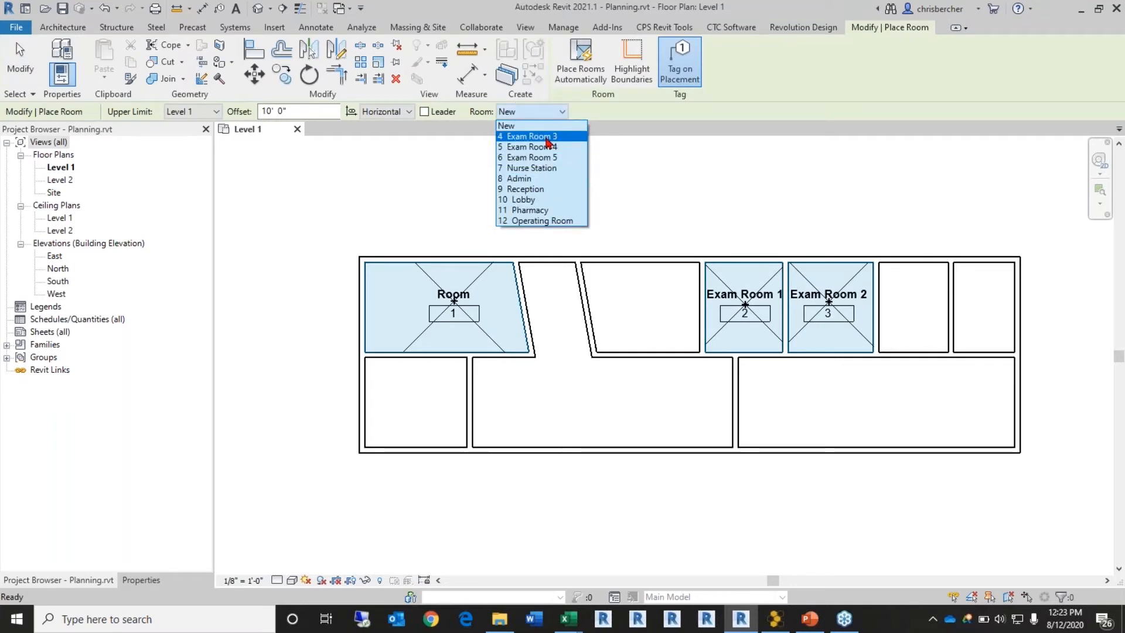
{"action": "left_click", "coordinate": [531, 136]}
{"action": "left_click", "coordinate": [912, 309]}
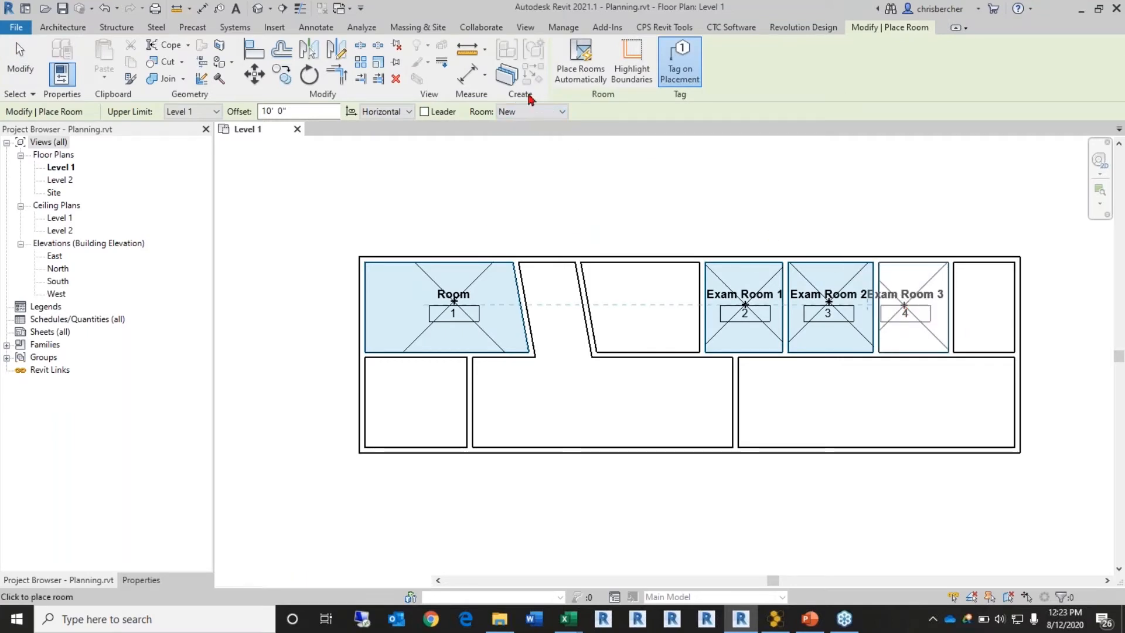
{"action": "left_click", "coordinate": [530, 112]}
{"action": "left_click", "coordinate": [544, 149]}
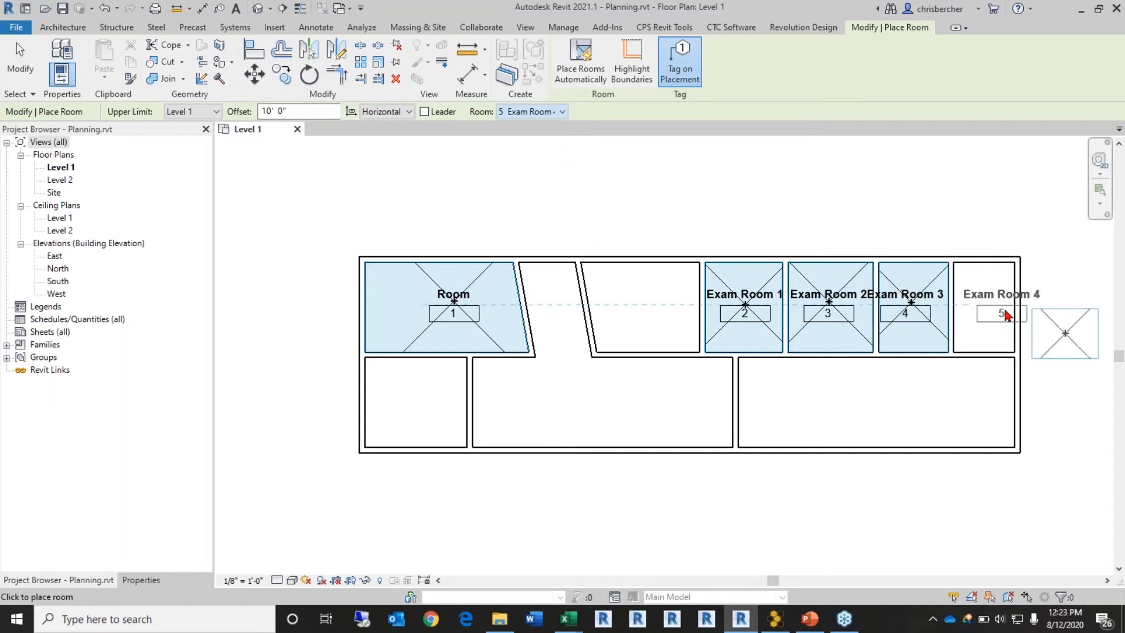
{"action": "left_click", "coordinate": [984, 308]}
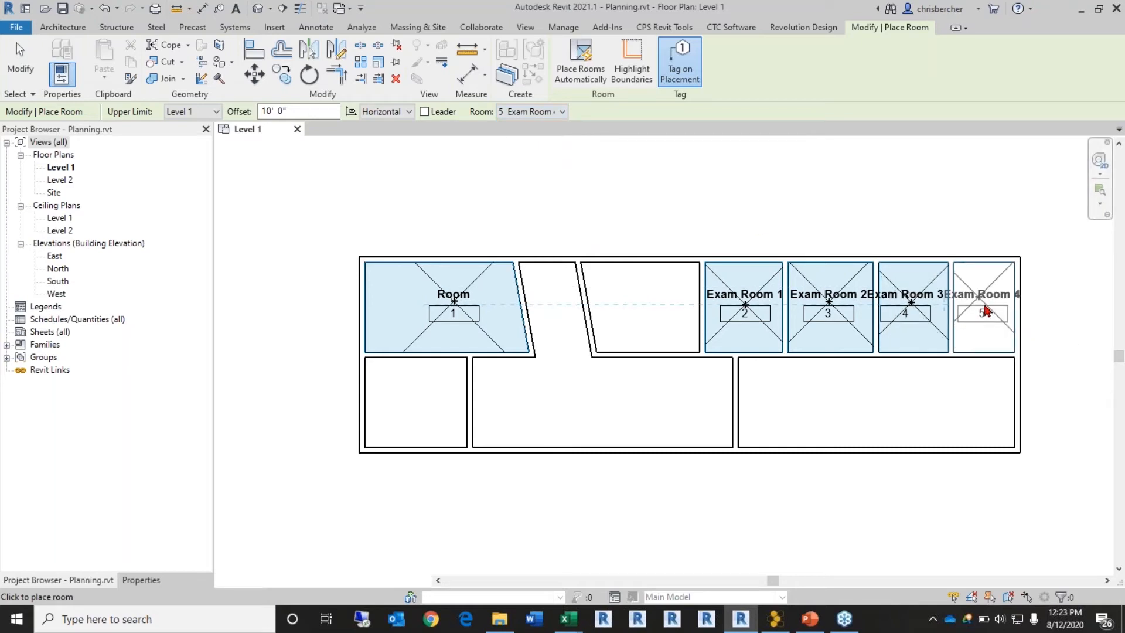
{"action": "left_click", "coordinate": [531, 111]}
{"action": "left_click", "coordinate": [533, 162]}
{"action": "left_click", "coordinate": [602, 285]}
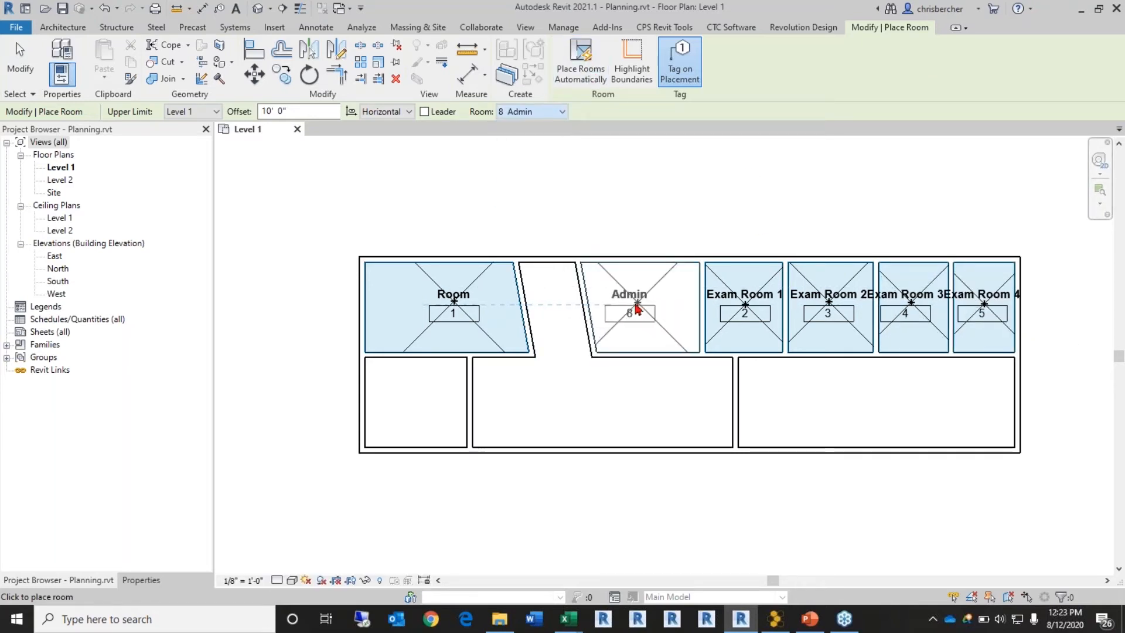
{"action": "left_click", "coordinate": [530, 111]}
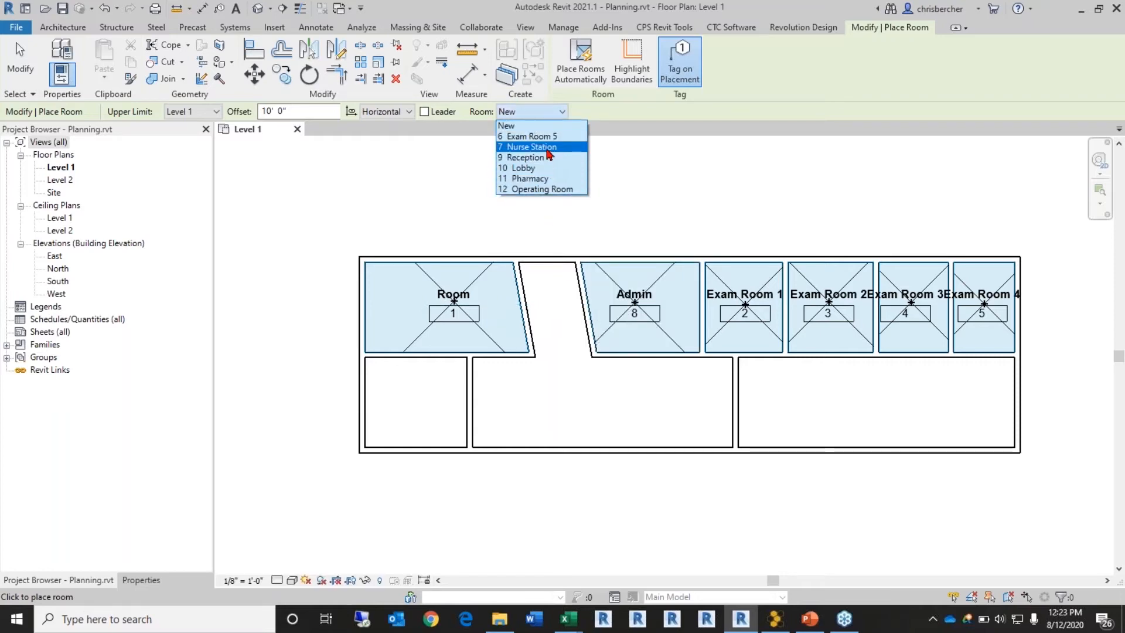
{"action": "left_click", "coordinate": [673, 216]}
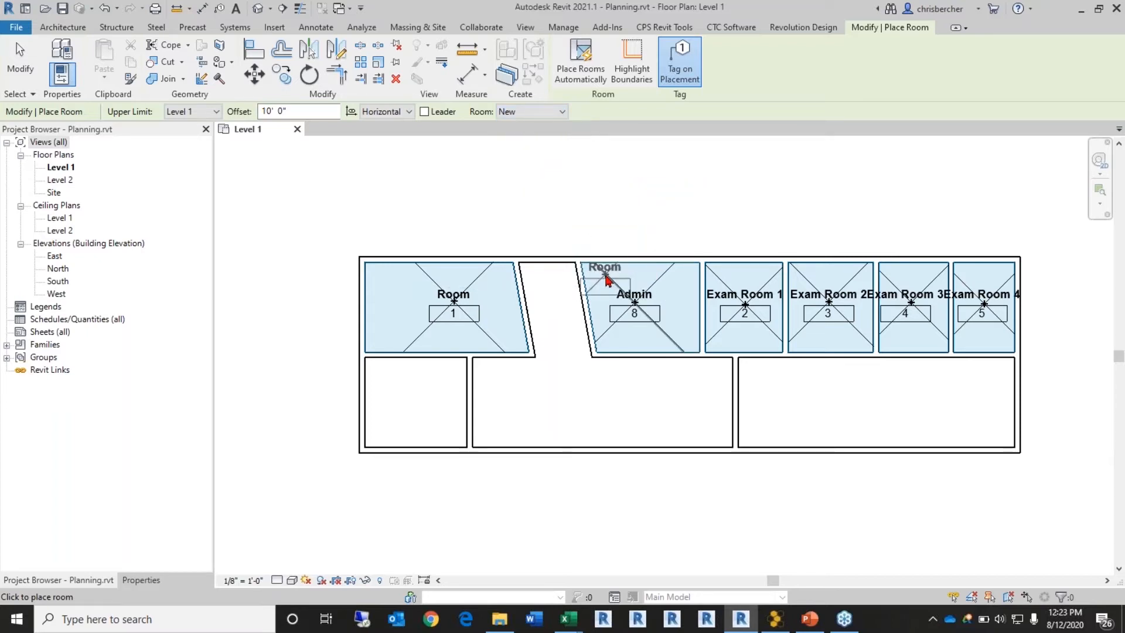
Step: Delete the stray Room 13 and the Admin room from the plan
{"action": "left_click", "coordinate": [610, 220]}
{"action": "key", "text": "Escape"}
{"action": "key", "text": "Escape"}
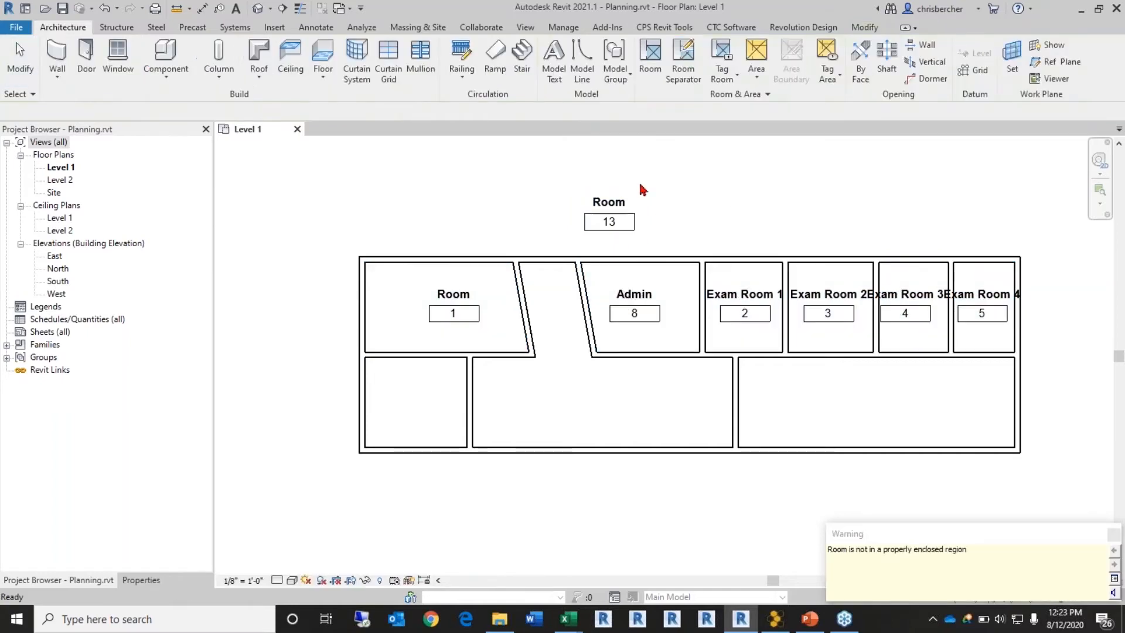
{"action": "left_click", "coordinate": [609, 194]}
{"action": "key", "text": "Delete"}
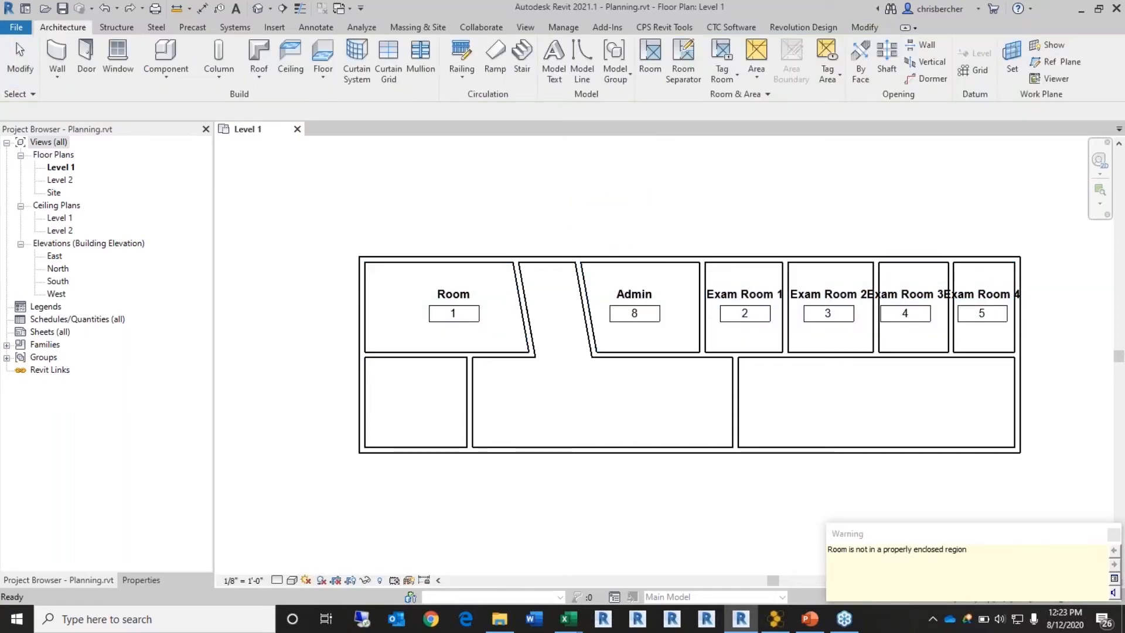
{"action": "left_click", "coordinate": [614, 274]}
{"action": "key", "text": "Delete"}
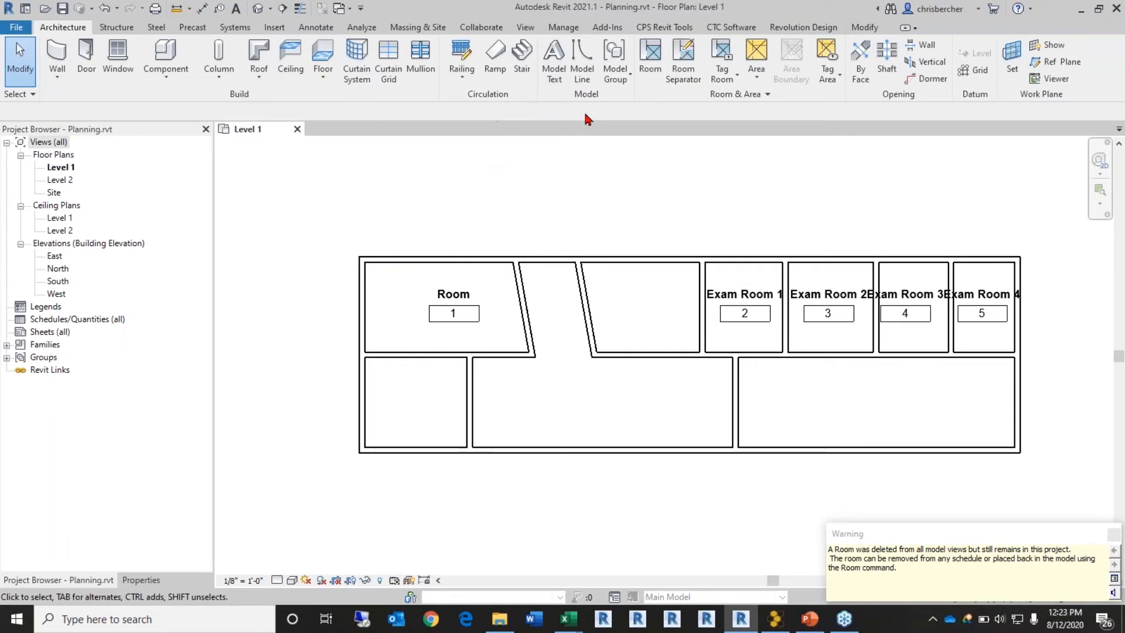
Step: Place Nurse Station in the angled upper space
{"action": "left_click", "coordinate": [651, 48]}
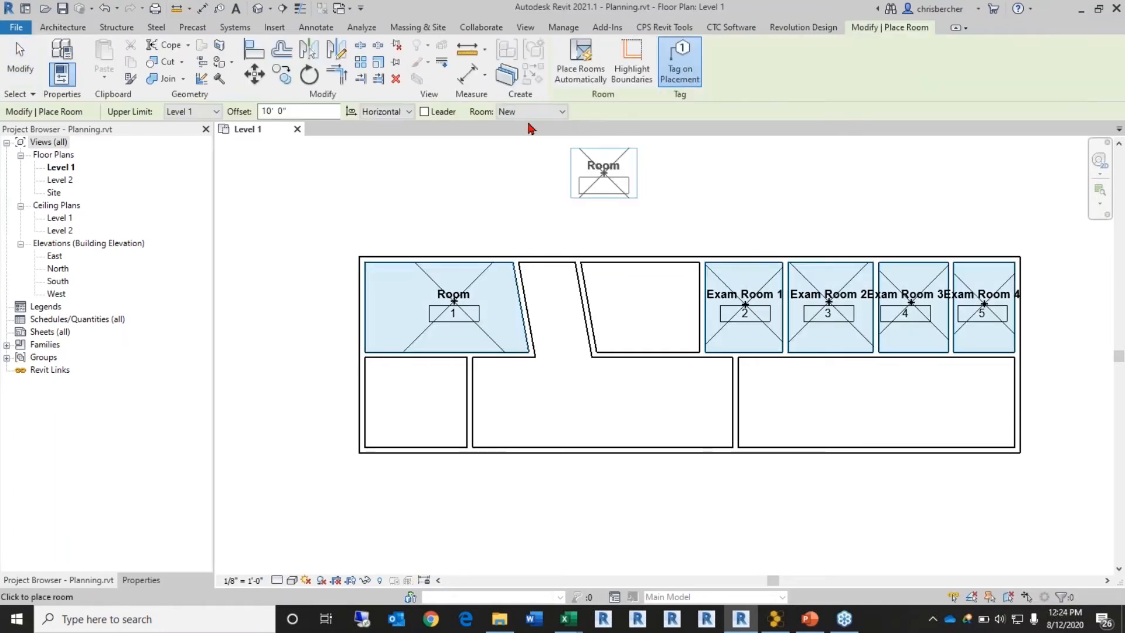
{"action": "left_click", "coordinate": [532, 112]}
{"action": "left_click", "coordinate": [565, 149]}
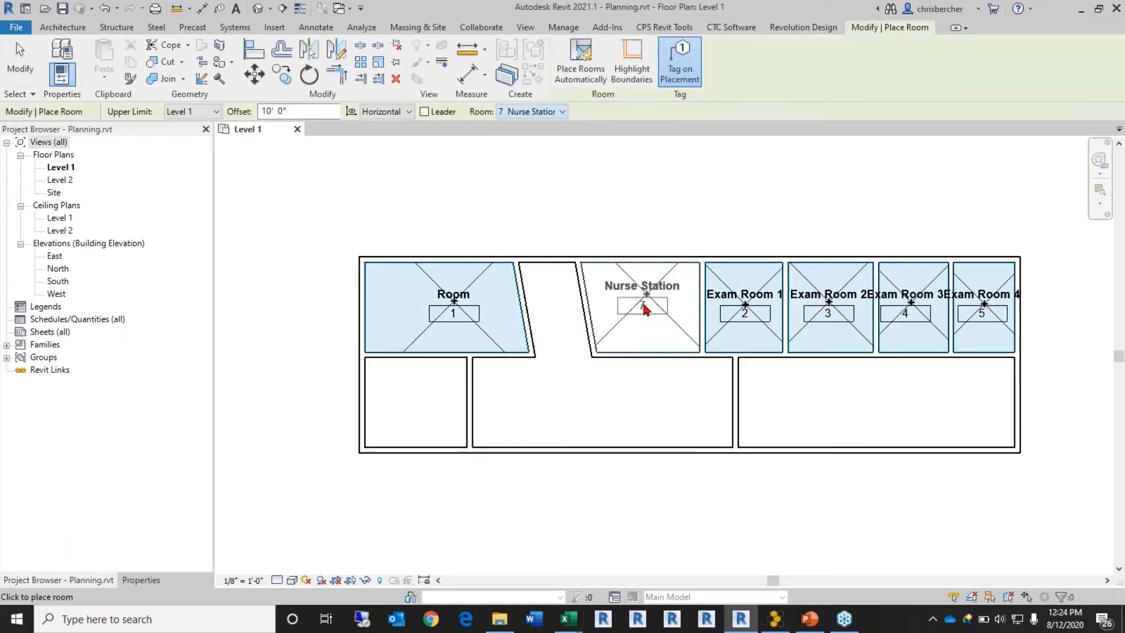
{"action": "left_click", "coordinate": [646, 309]}
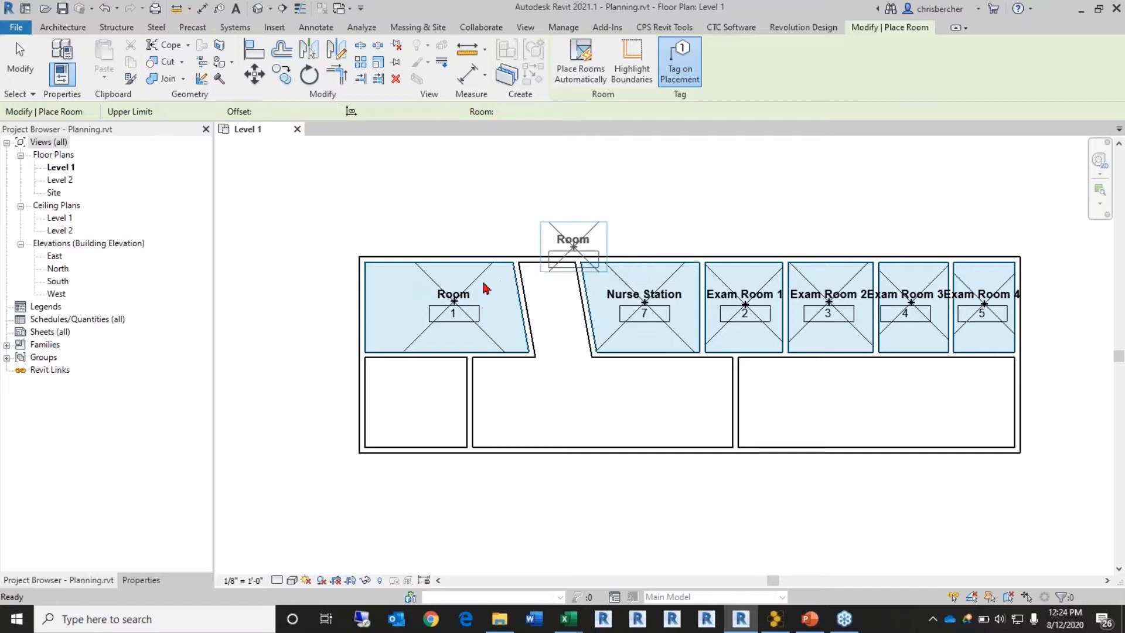
{"action": "key", "text": "Escape"}
Step: Replace Room 1 with Admin in the upper-left space
{"action": "left_click", "coordinate": [507, 285]}
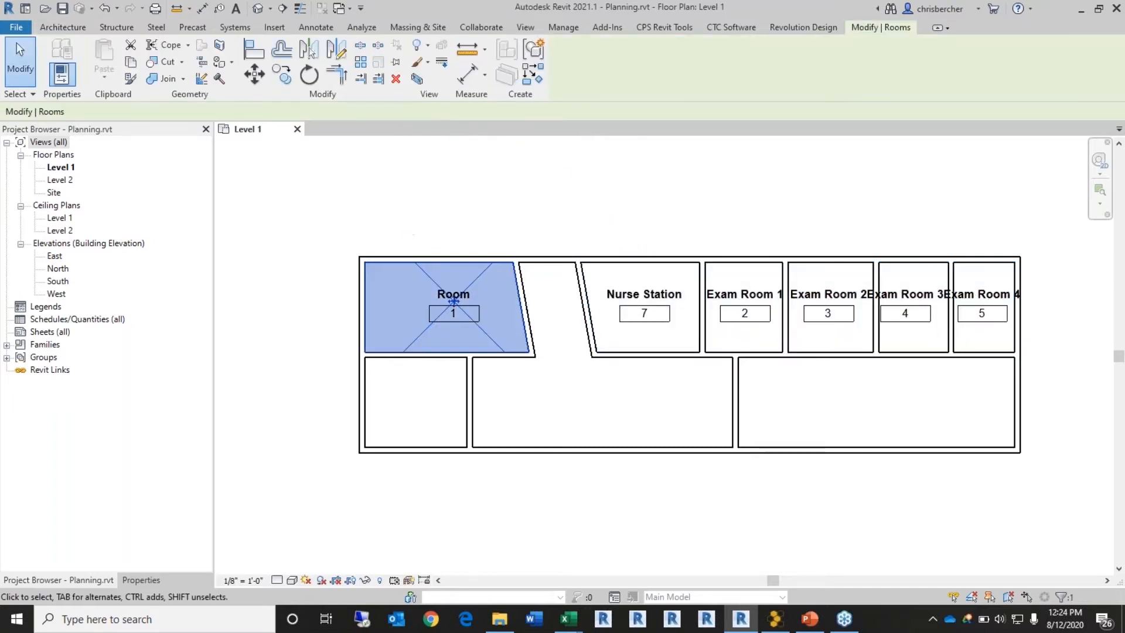
{"action": "key", "text": "Delete"}
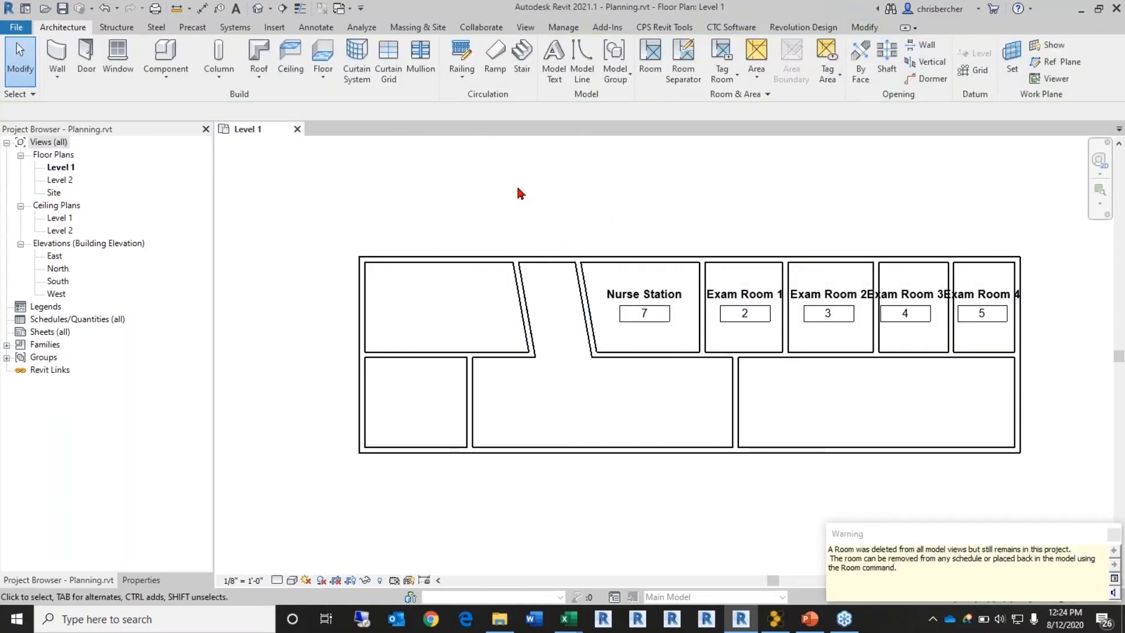
{"action": "left_click", "coordinate": [650, 53]}
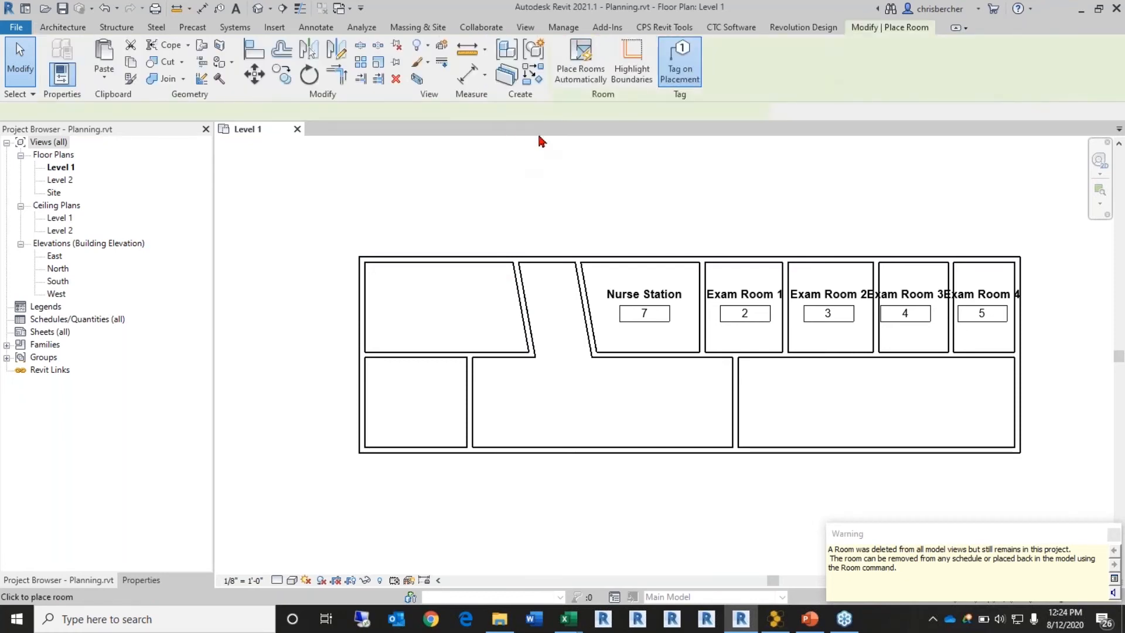
{"action": "left_click", "coordinate": [533, 114]}
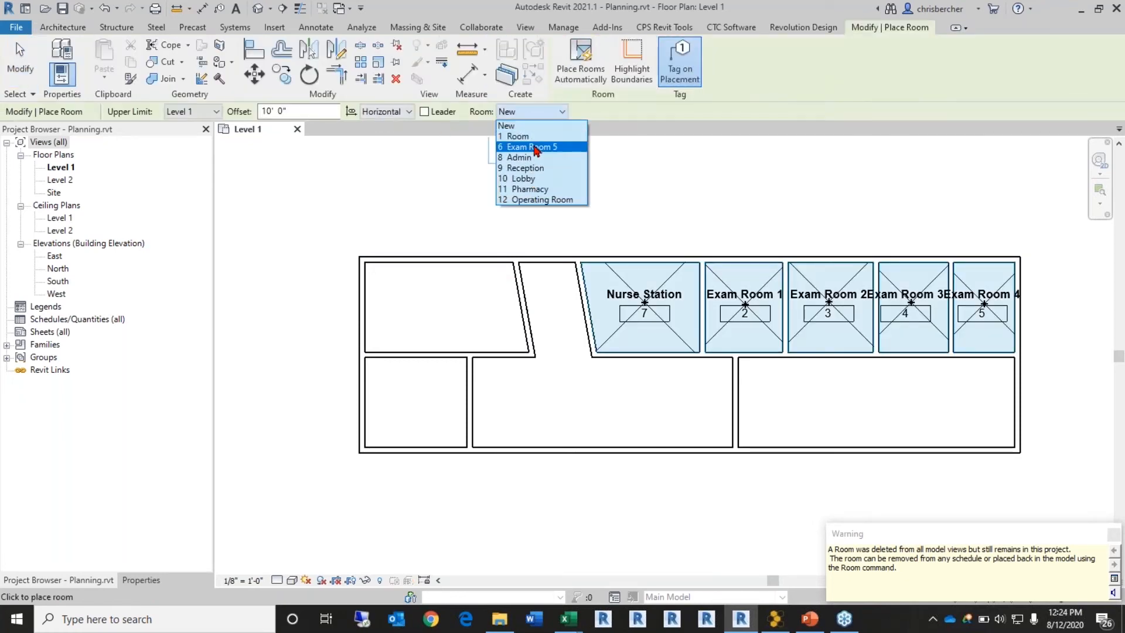
{"action": "left_click", "coordinate": [536, 155]}
{"action": "left_click", "coordinate": [443, 292]}
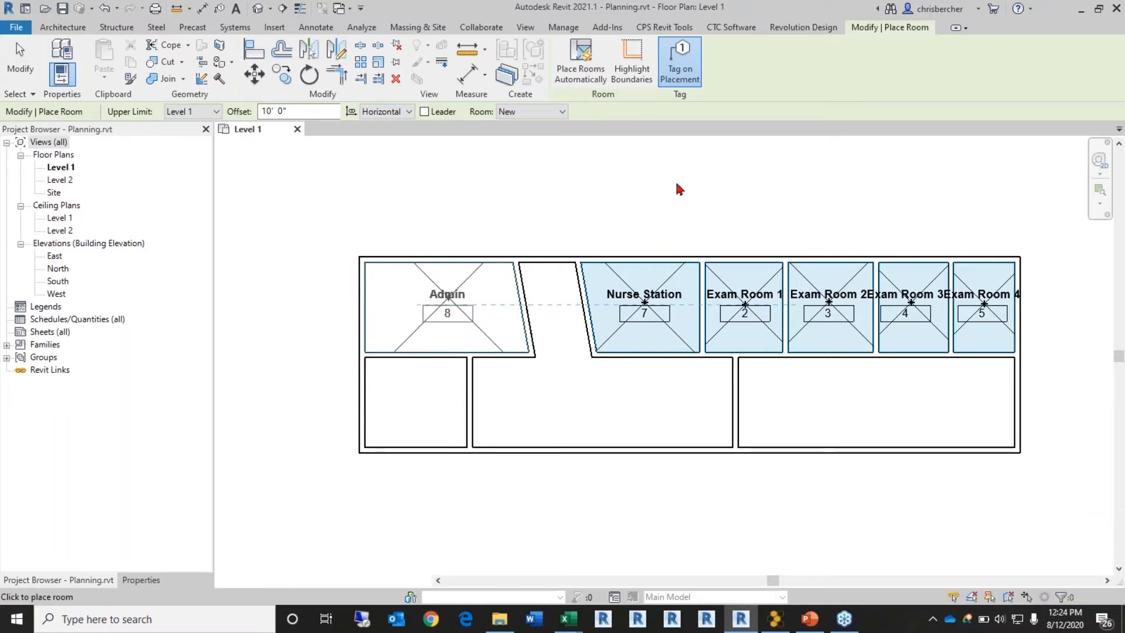
Step: Place Pharmacy, Lobby and Operating Room in the lower-left, middle and right spaces
{"action": "left_click", "coordinate": [533, 111]}
{"action": "left_click", "coordinate": [563, 179]}
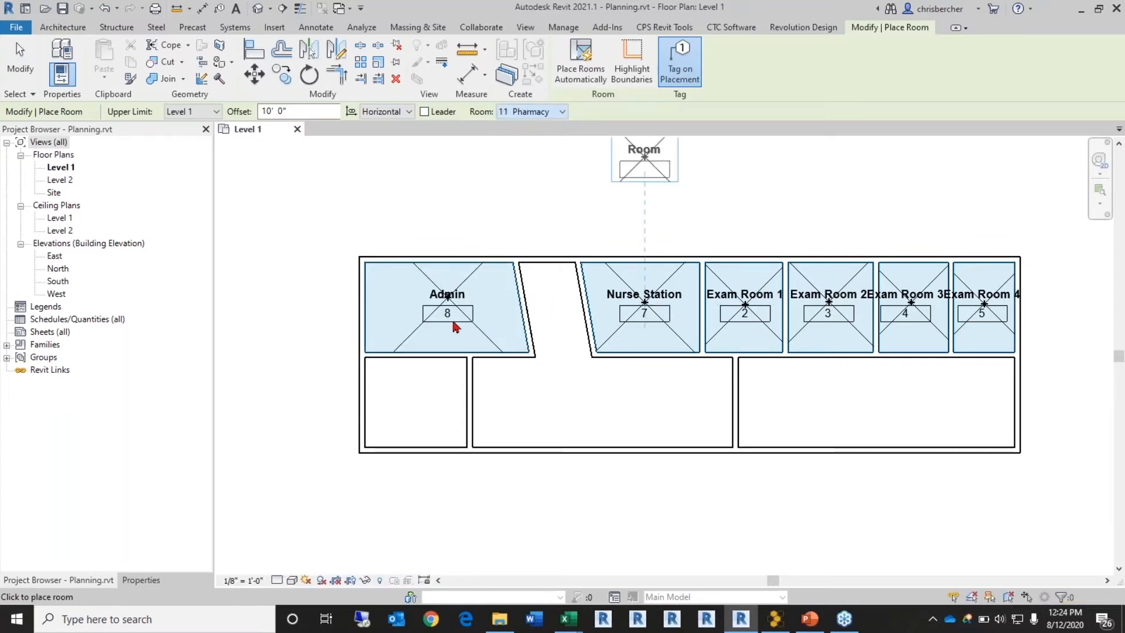
{"action": "left_click", "coordinate": [415, 399]}
{"action": "left_click", "coordinate": [535, 114]}
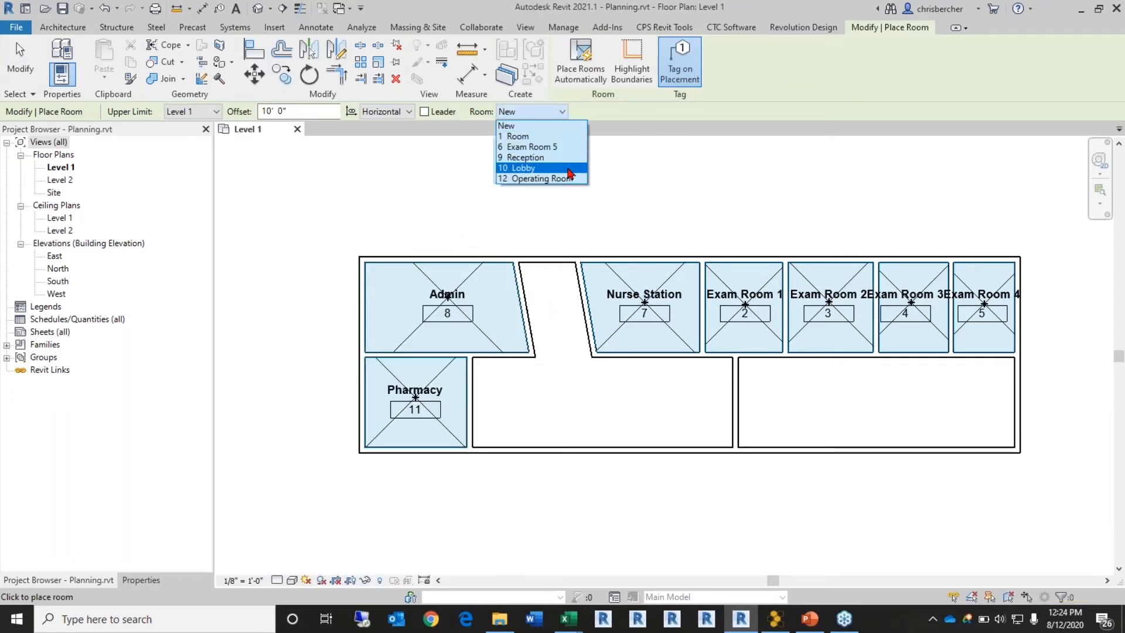
{"action": "left_click", "coordinate": [535, 168]}
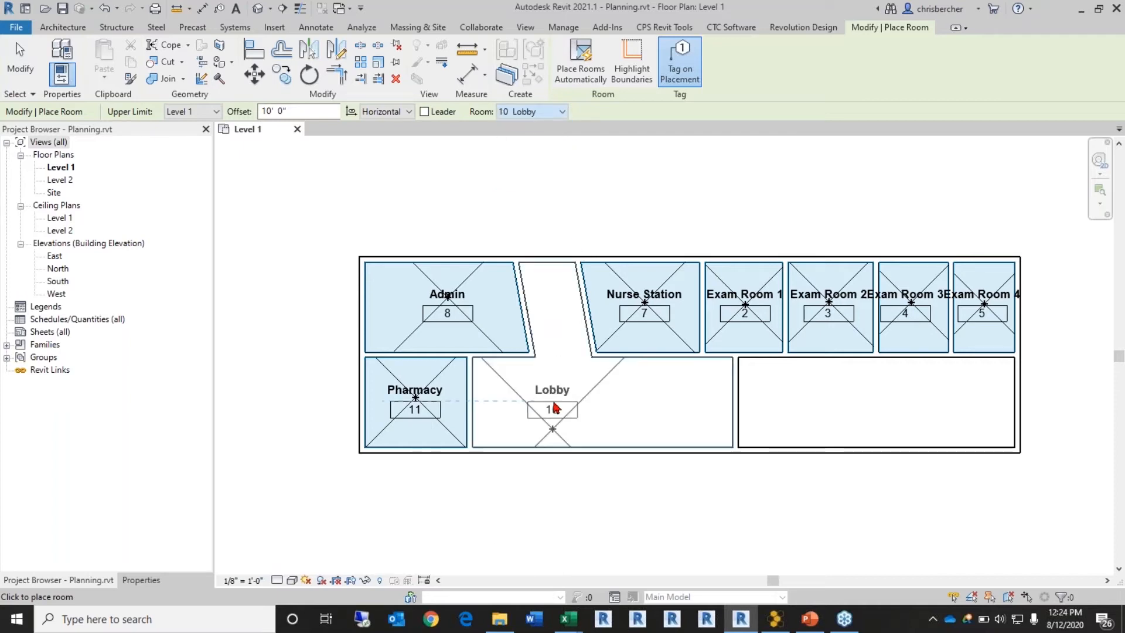
{"action": "left_click", "coordinate": [553, 401]}
{"action": "left_click", "coordinate": [535, 112]}
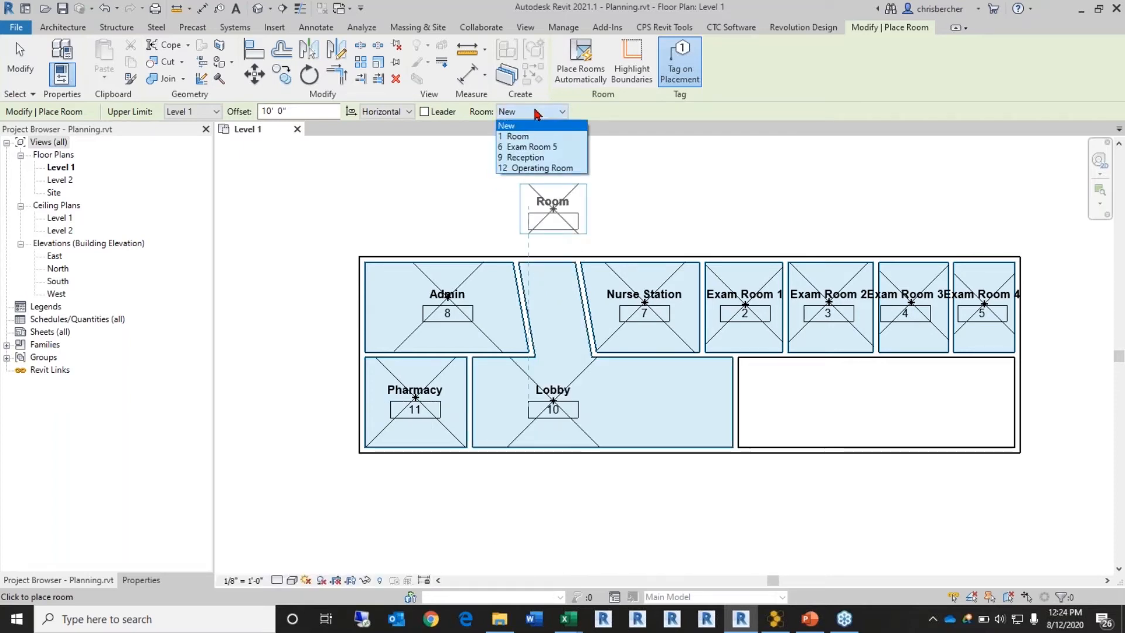
{"action": "left_click", "coordinate": [583, 169]}
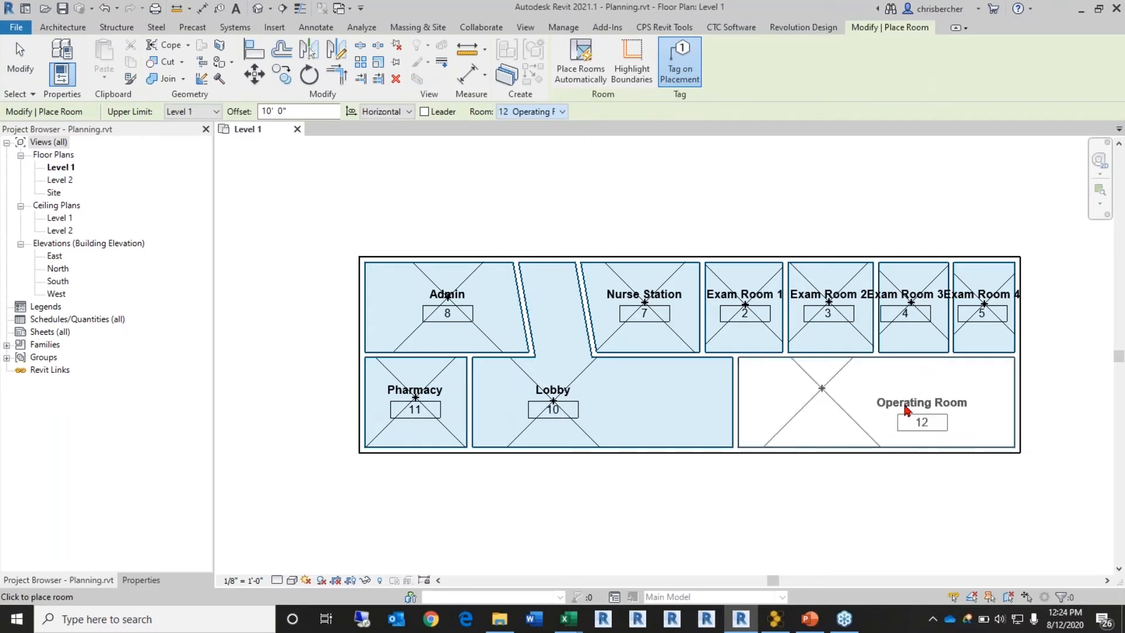
{"action": "left_click", "coordinate": [896, 412]}
{"action": "key", "text": "Escape"}
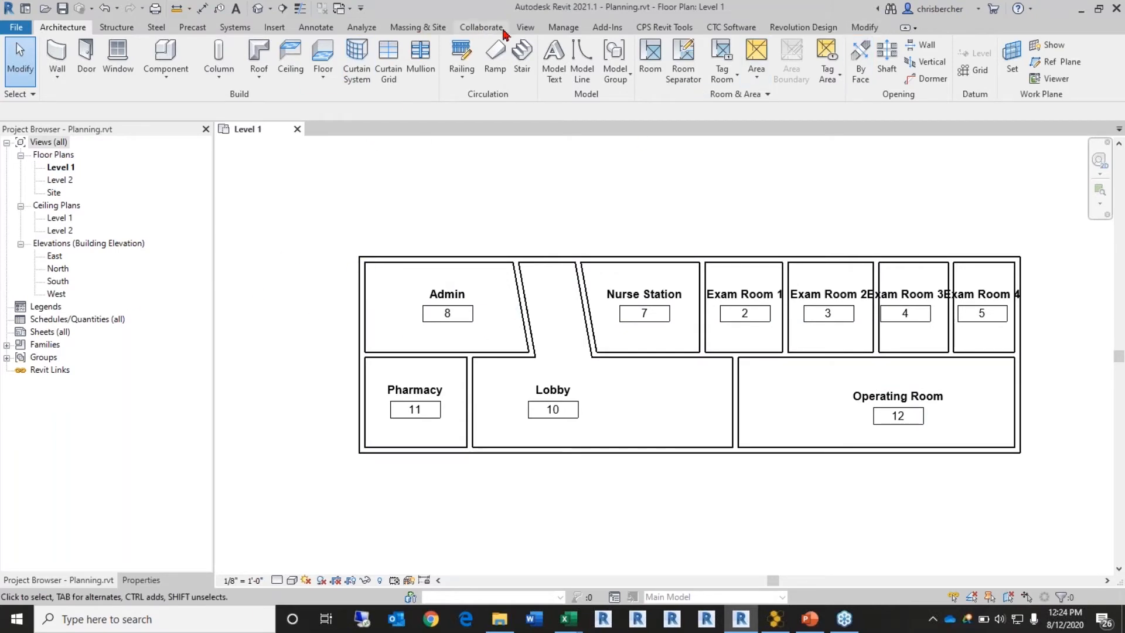
Step: Switch the ribbon to the View tools
{"action": "left_click", "coordinate": [523, 28]}
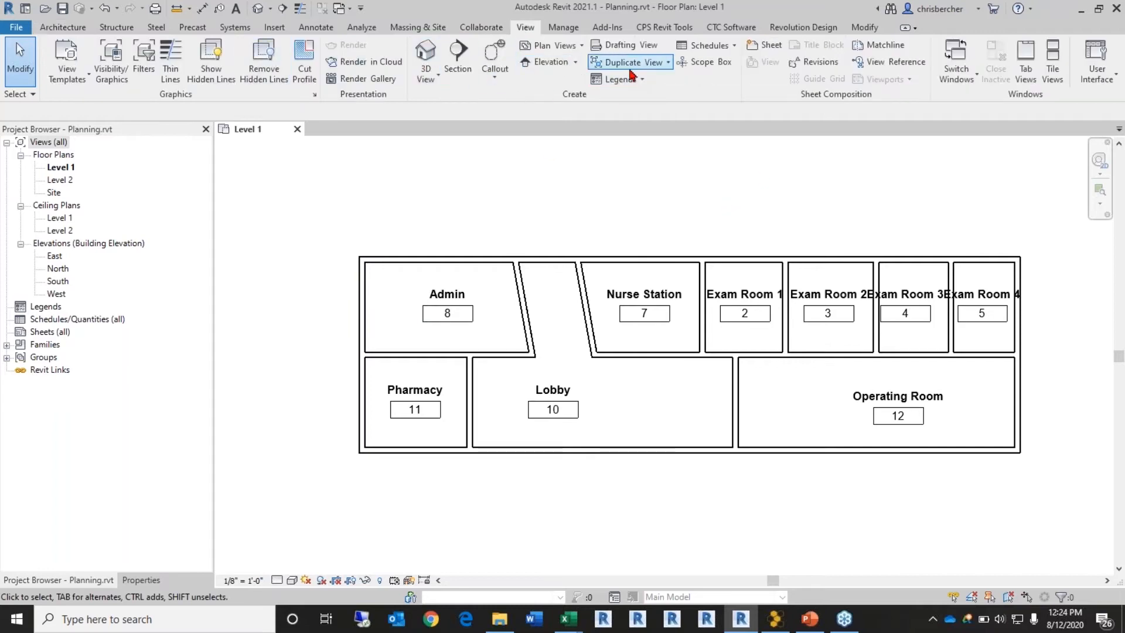
Step: Create a new Rooms-category schedule called Room Planning Schedule
{"action": "left_click", "coordinate": [705, 51]}
{"action": "left_click", "coordinate": [728, 75]}
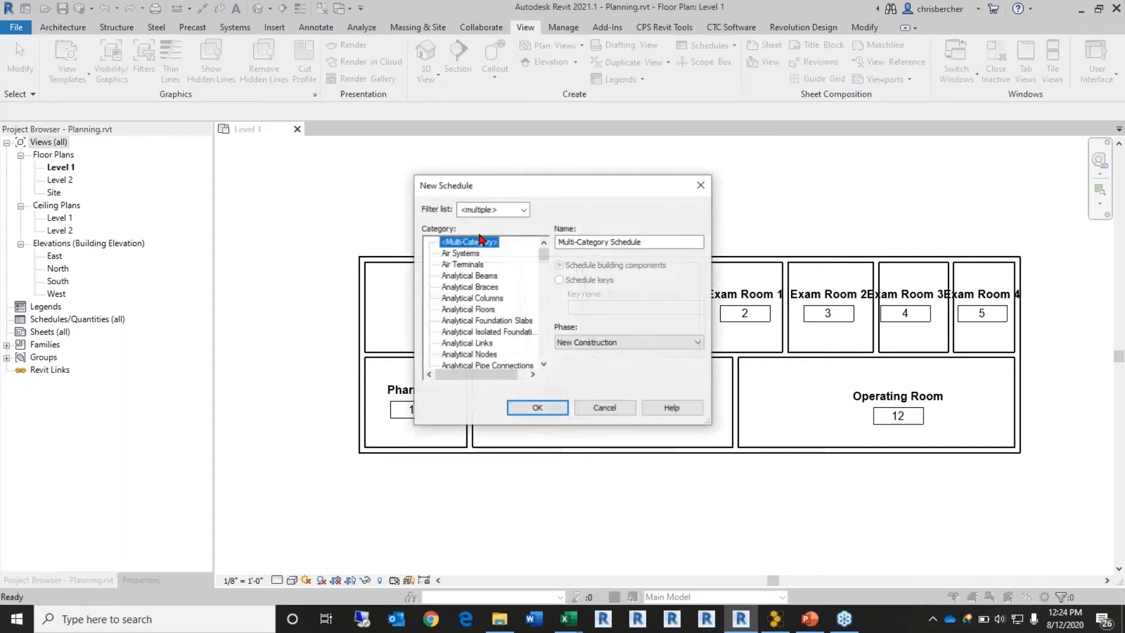
{"action": "left_click_drag", "start_coordinate": [561, 188], "coordinate": [509, 145]}
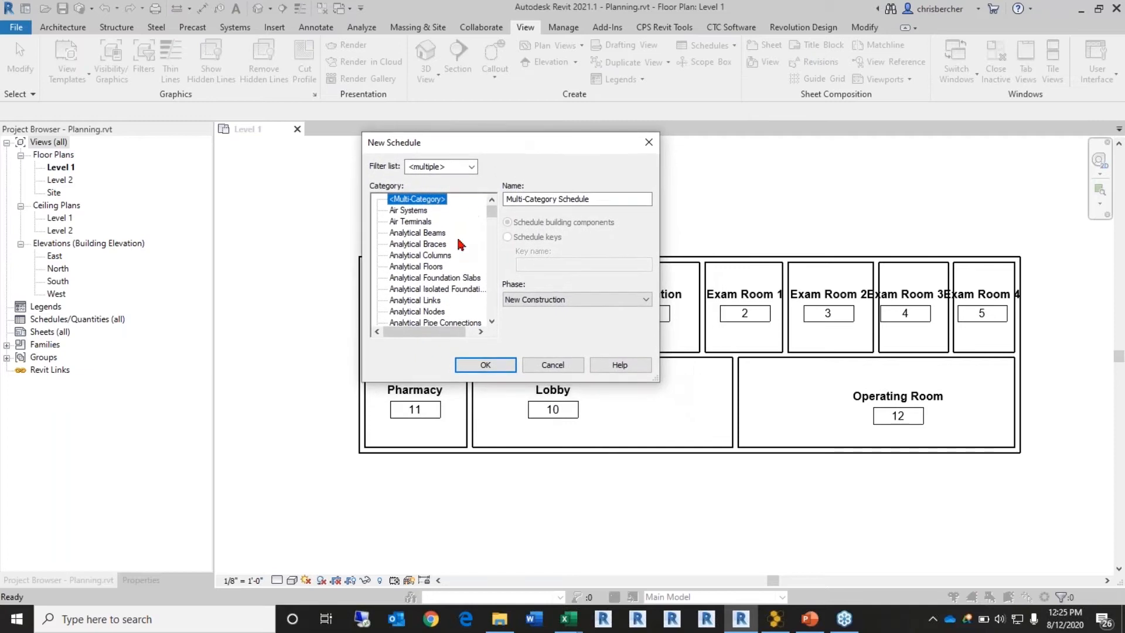
{"action": "left_click", "coordinate": [391, 270]}
{"action": "key", "text": "r"}
{"action": "scroll", "coordinate": [402, 311], "scroll_direction": "down", "scroll_amount": 4}
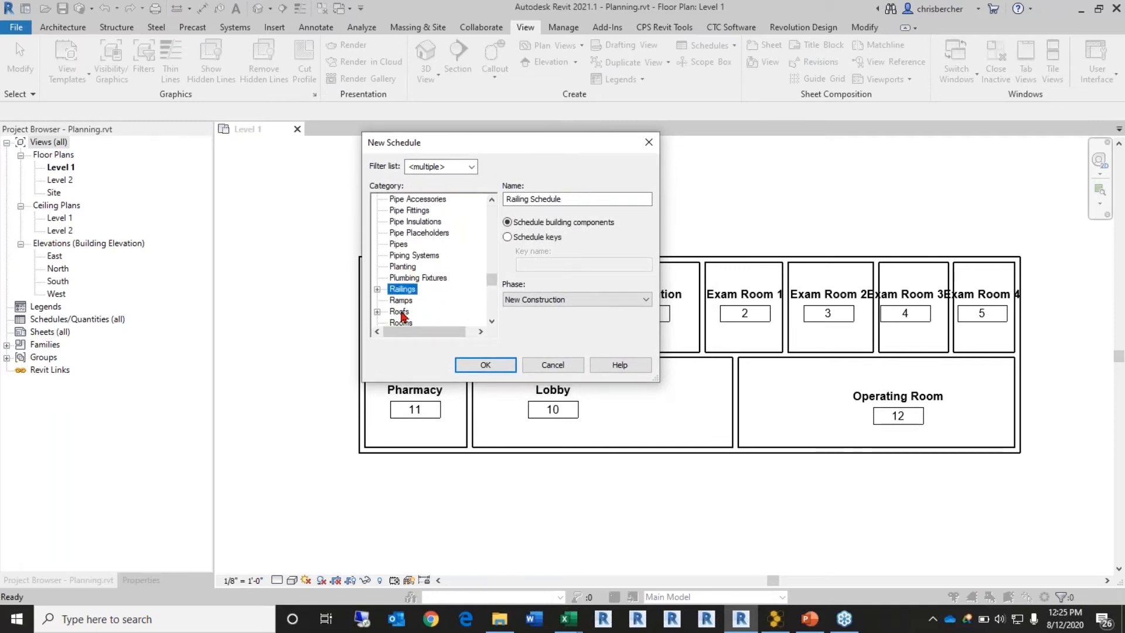
{"action": "left_click", "coordinate": [402, 289]}
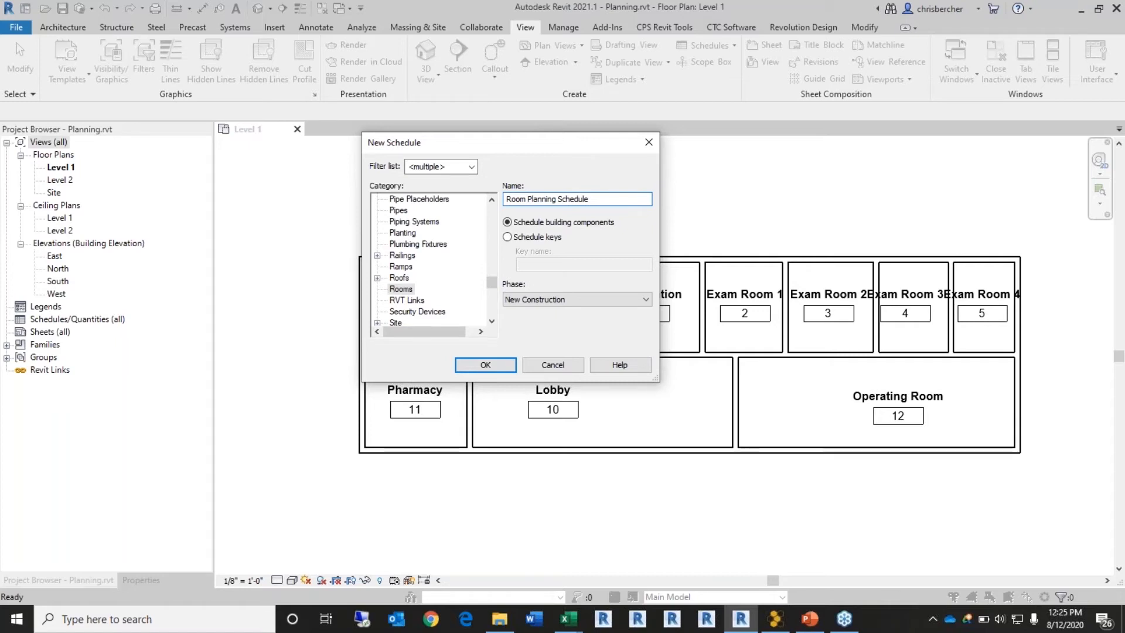
{"action": "left_click", "coordinate": [474, 366]}
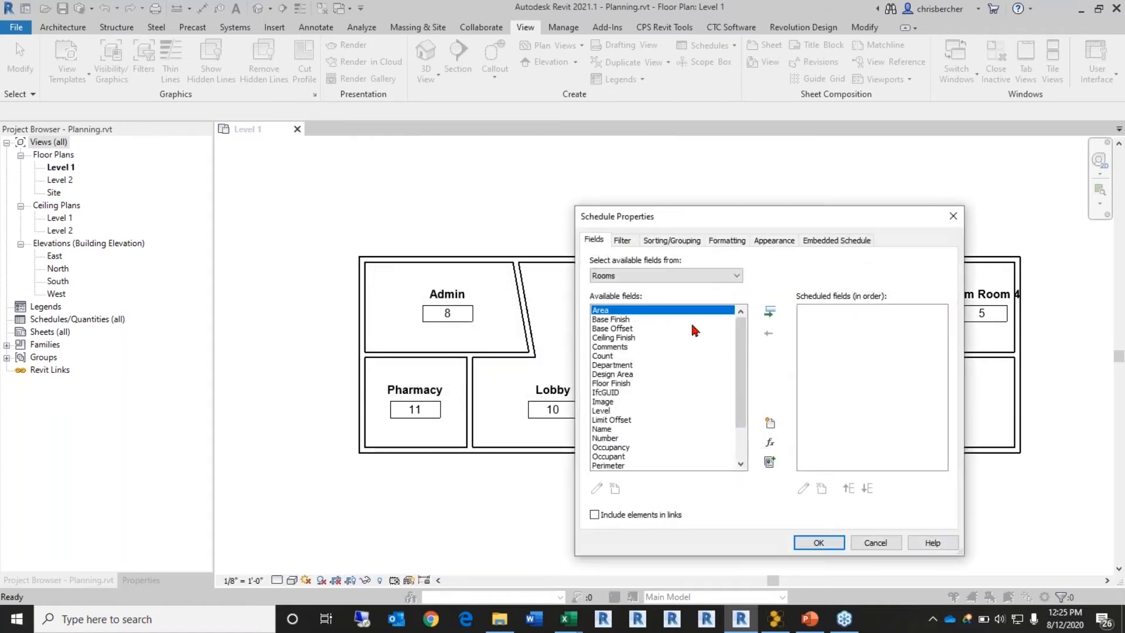
Step: Add Level, Number, Name, Department, Design Area, Area and Room Type to the schedule fields
{"action": "scroll", "coordinate": [622, 384], "scroll_direction": "down", "scroll_amount": 2}
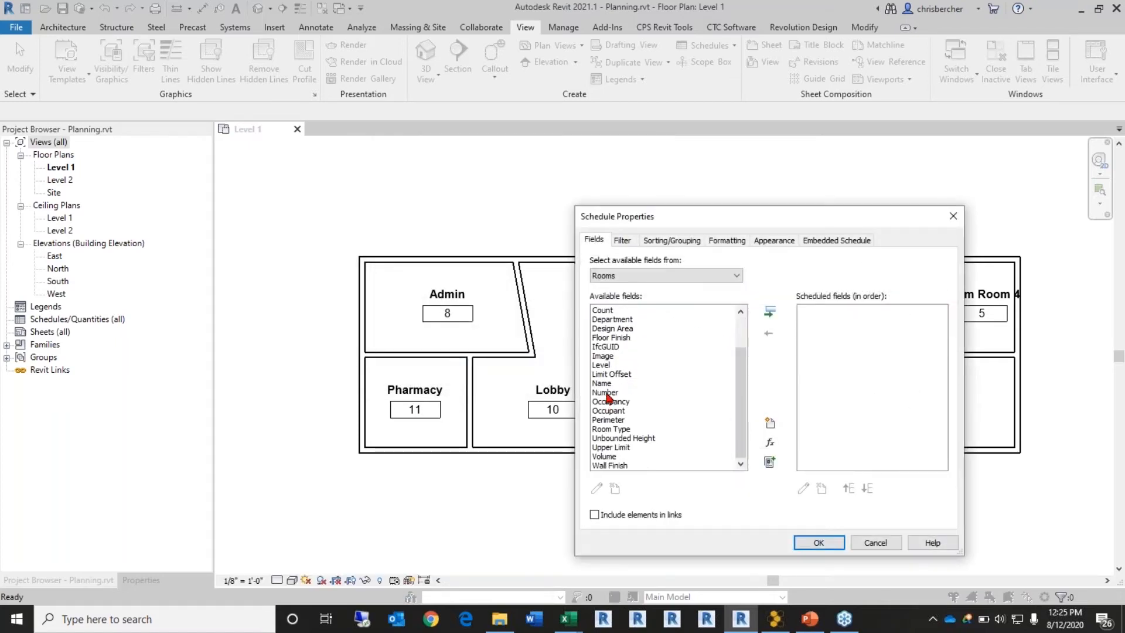
{"action": "double_click", "coordinate": [604, 363]}
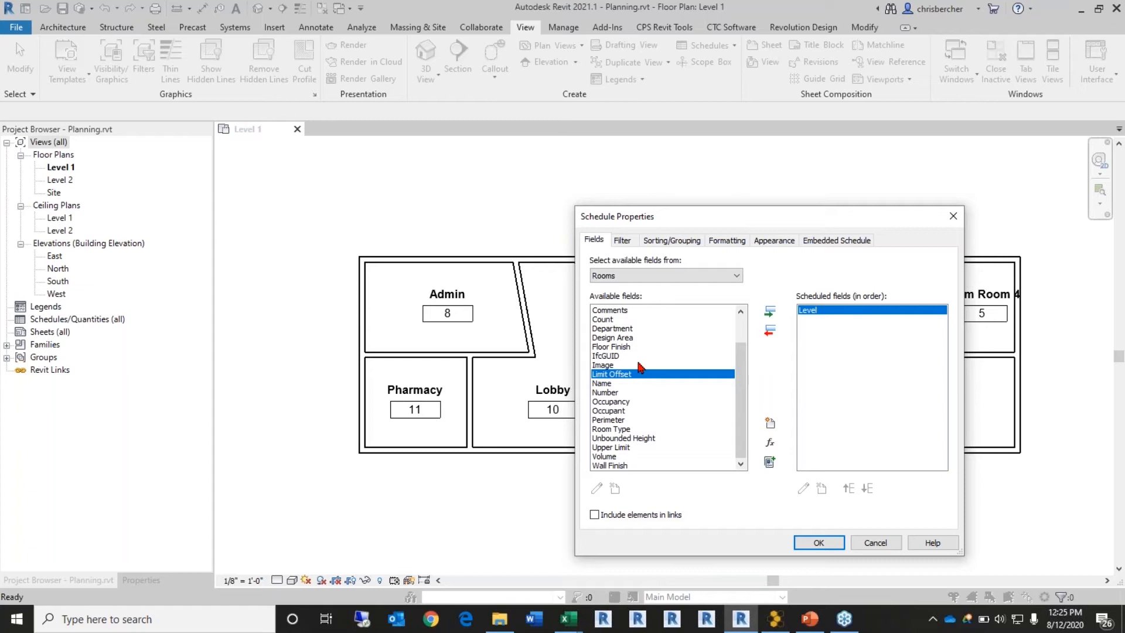
{"action": "double_click", "coordinate": [605, 393]}
{"action": "double_click", "coordinate": [602, 393]}
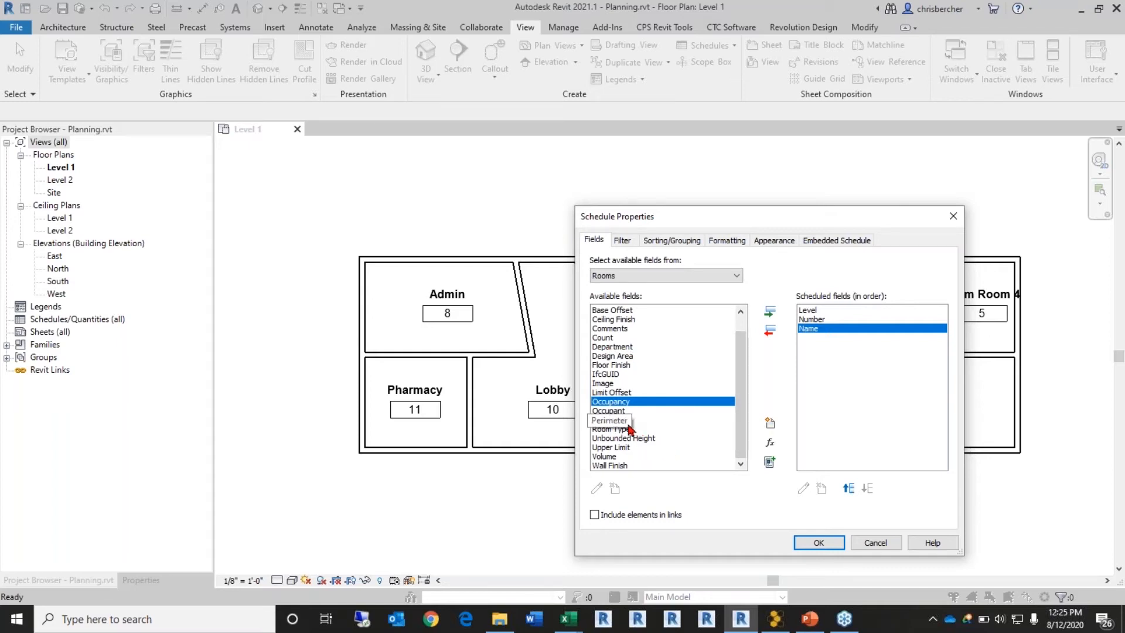
{"action": "scroll", "coordinate": [626, 410], "scroll_direction": "up", "scroll_amount": 1}
{"action": "double_click", "coordinate": [612, 364]}
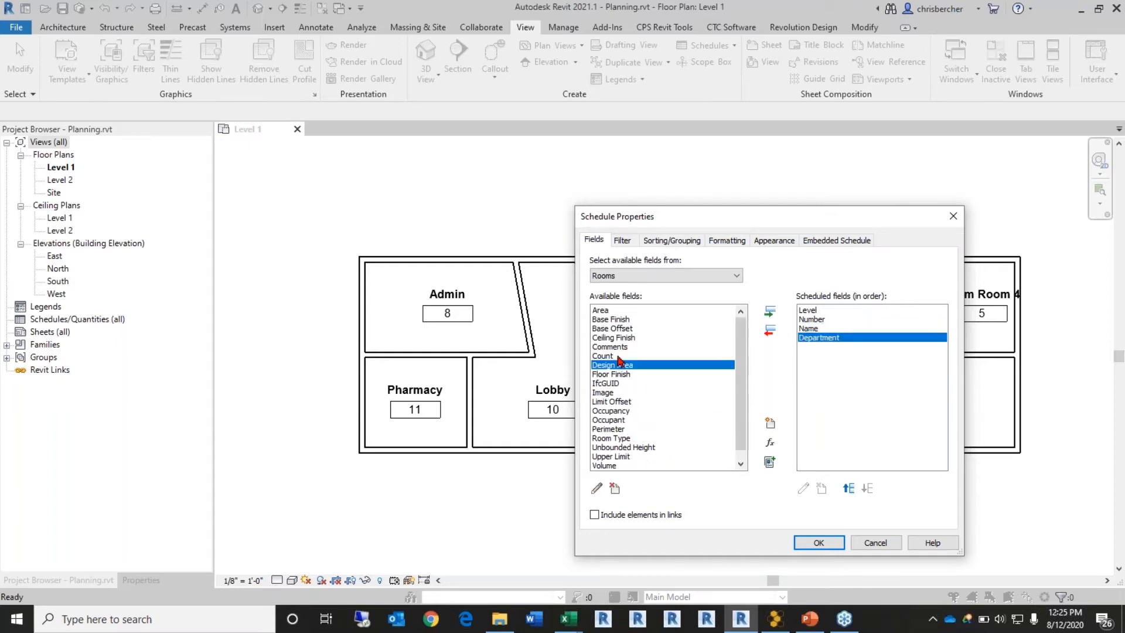
{"action": "left_click", "coordinate": [603, 310]}
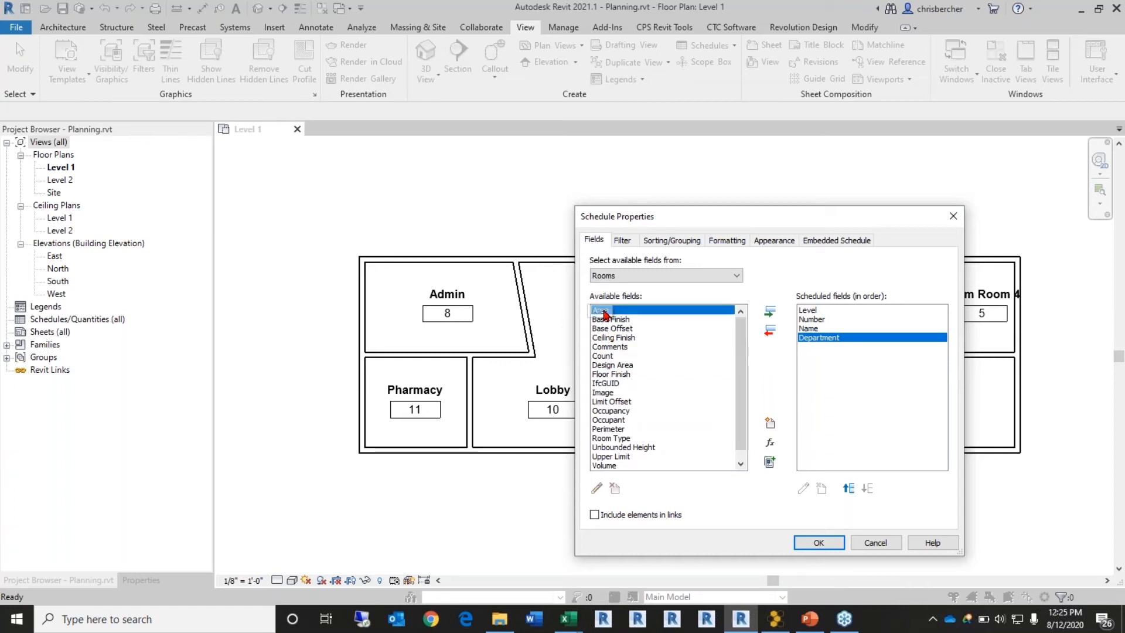
{"action": "double_click", "coordinate": [612, 365]}
{"action": "double_click", "coordinate": [601, 310]}
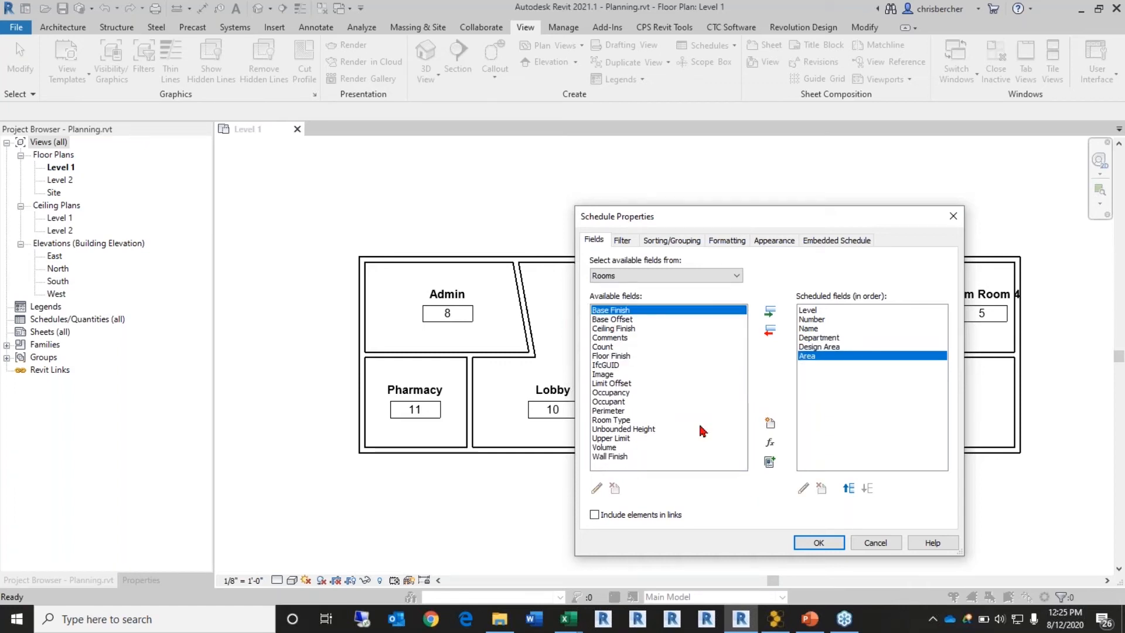
{"action": "double_click", "coordinate": [621, 421]}
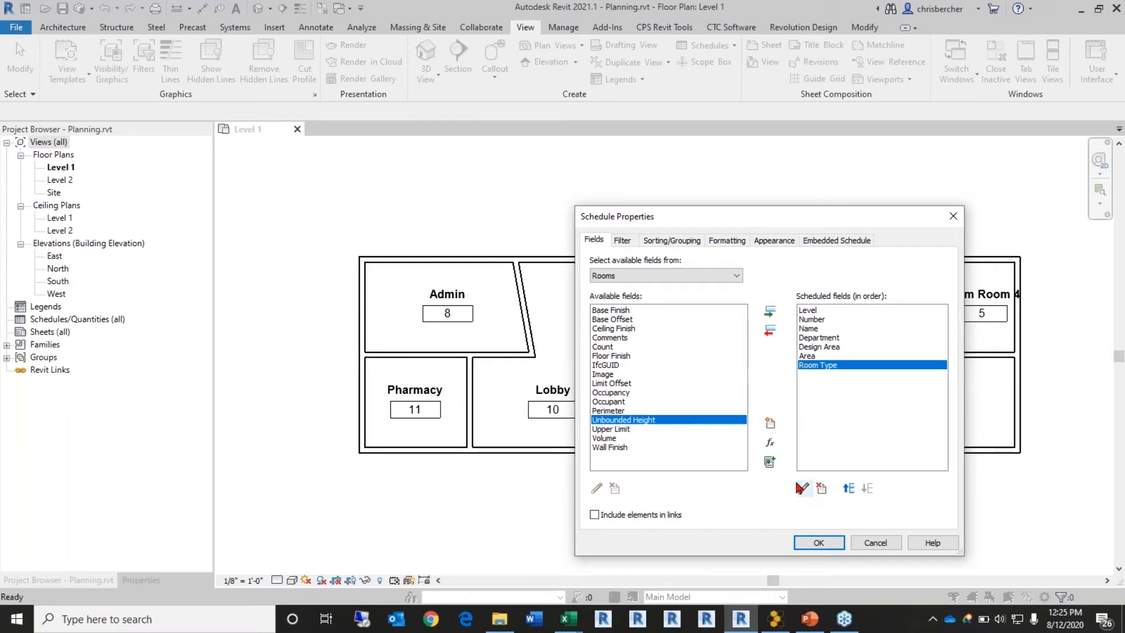
Step: Try an Area Difference calculated value using Design Area in its formula, then cancel it
{"action": "left_click", "coordinate": [770, 442]}
{"action": "left_click_drag", "start_coordinate": [754, 314], "coordinate": [632, 308]}
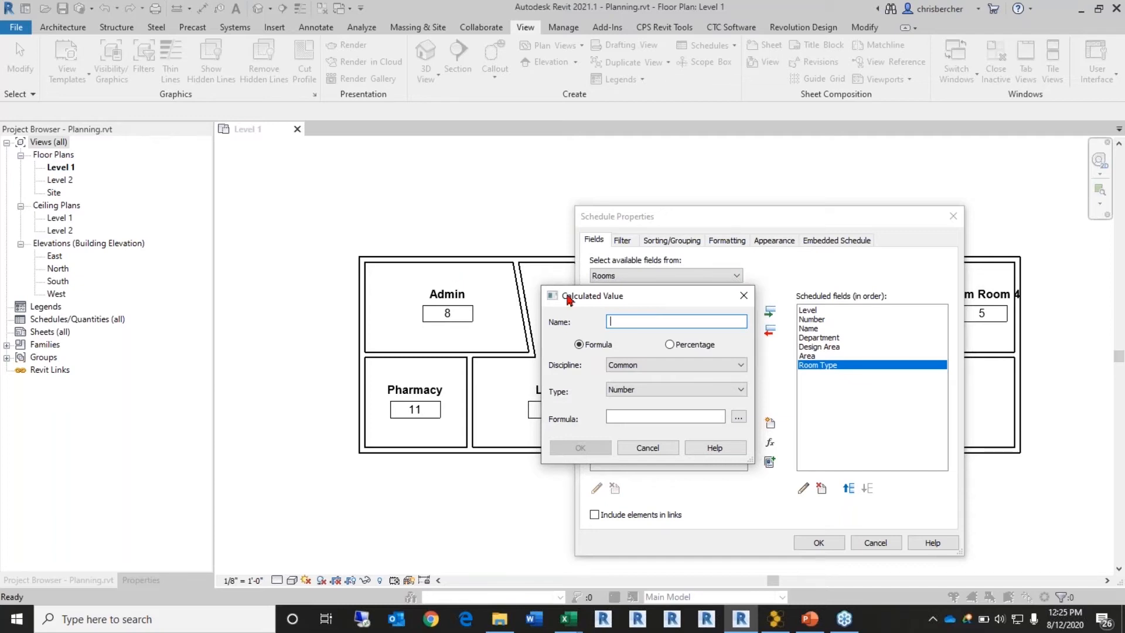
{"action": "type", "text": "Area Difference"}
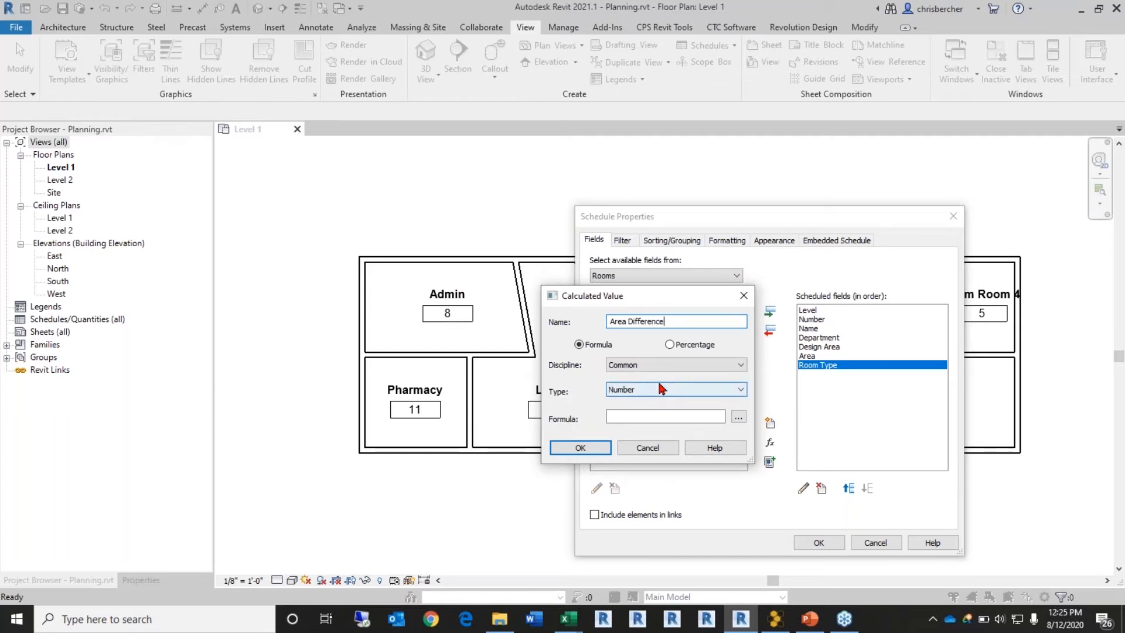
{"action": "left_click", "coordinate": [685, 416]}
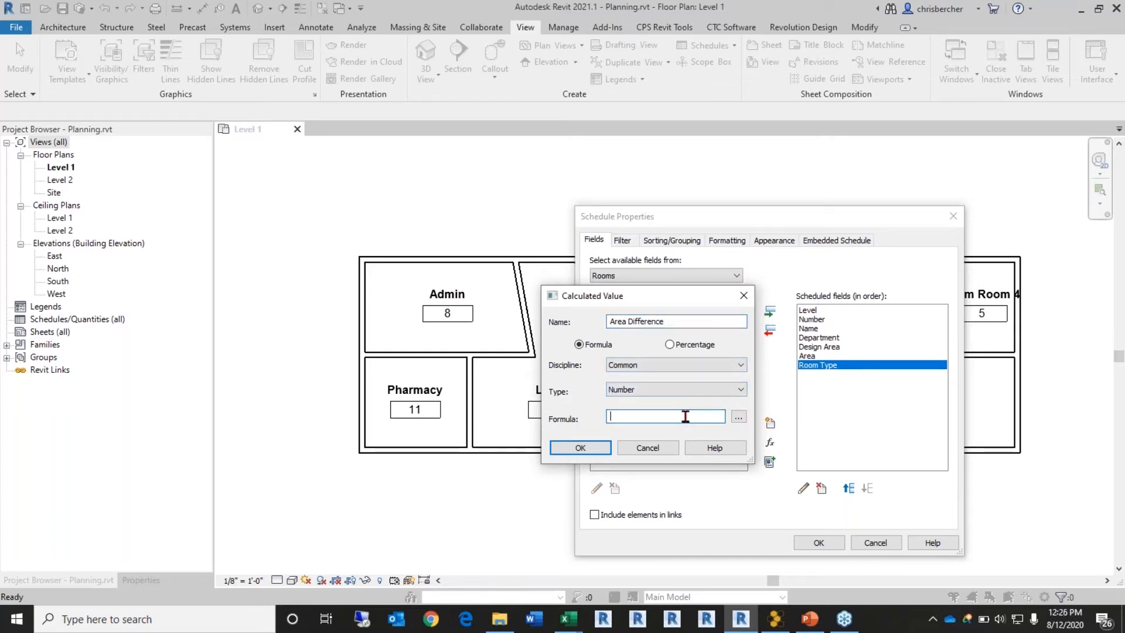
{"action": "type", "text": "Area - Area"}
{"action": "left_click", "coordinate": [580, 447]}
{"action": "left_click", "coordinate": [649, 310]}
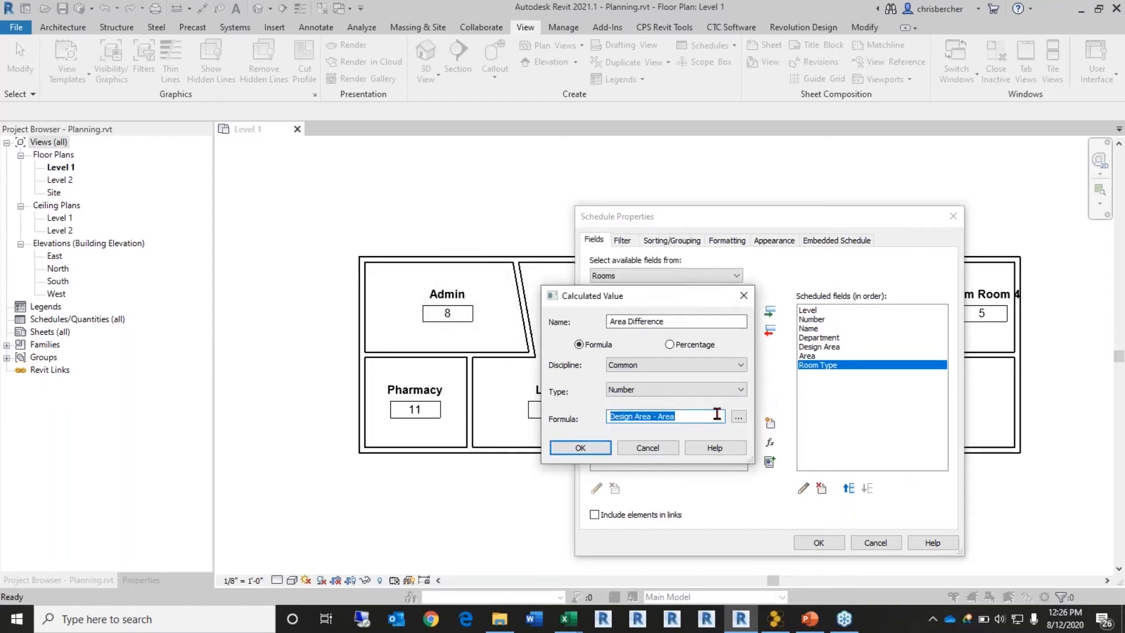
{"action": "left_click", "coordinate": [738, 416]}
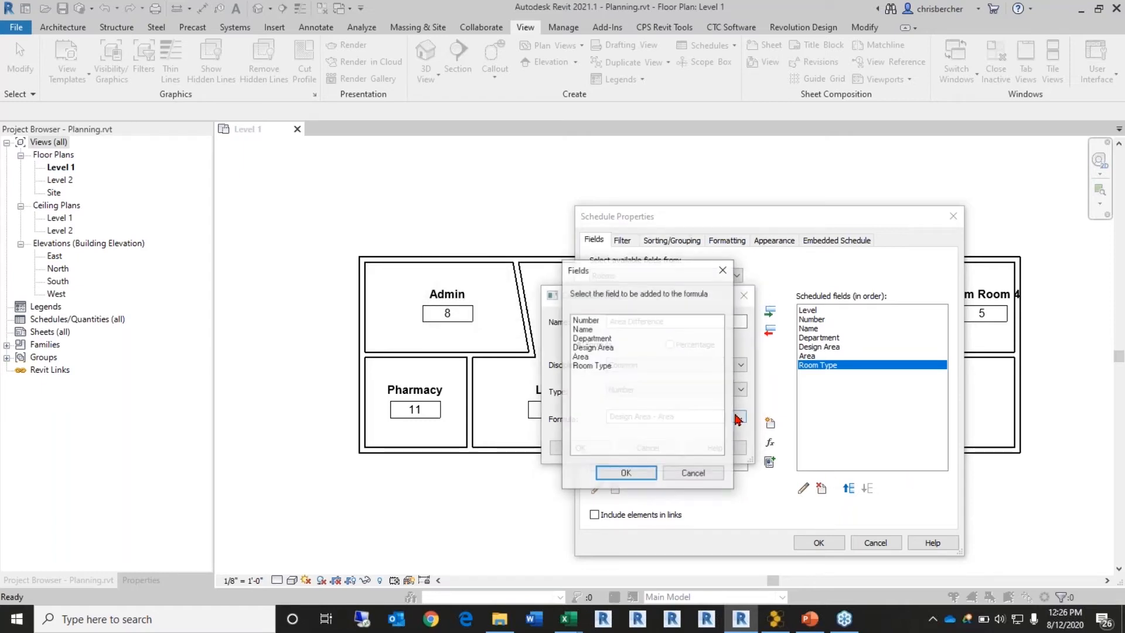
{"action": "left_click", "coordinate": [595, 347]}
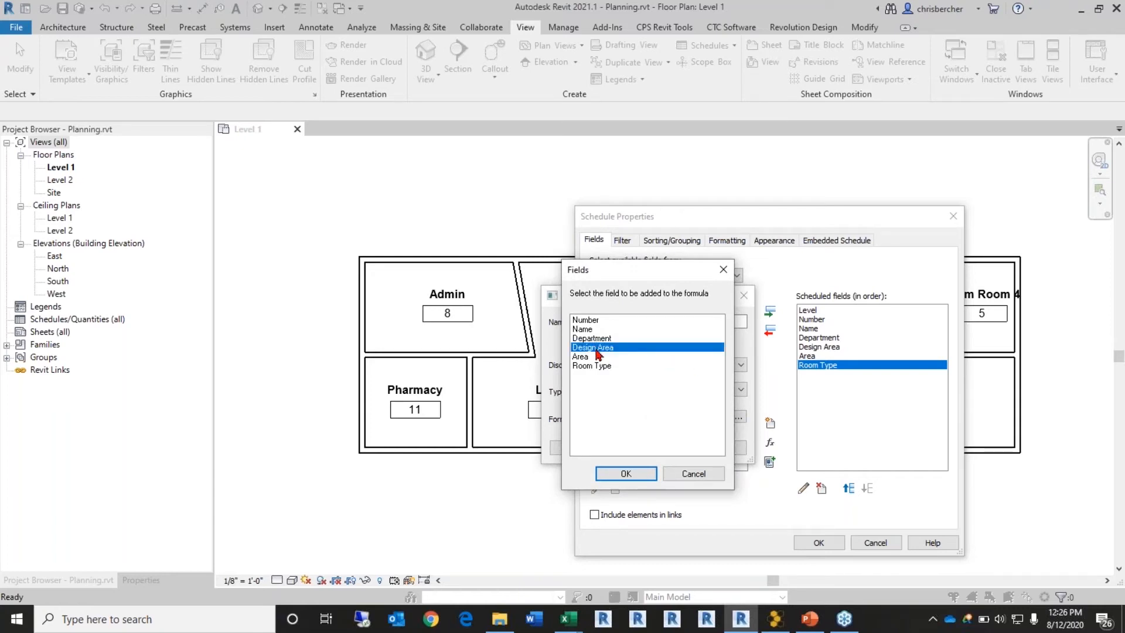
{"action": "left_click", "coordinate": [625, 473]}
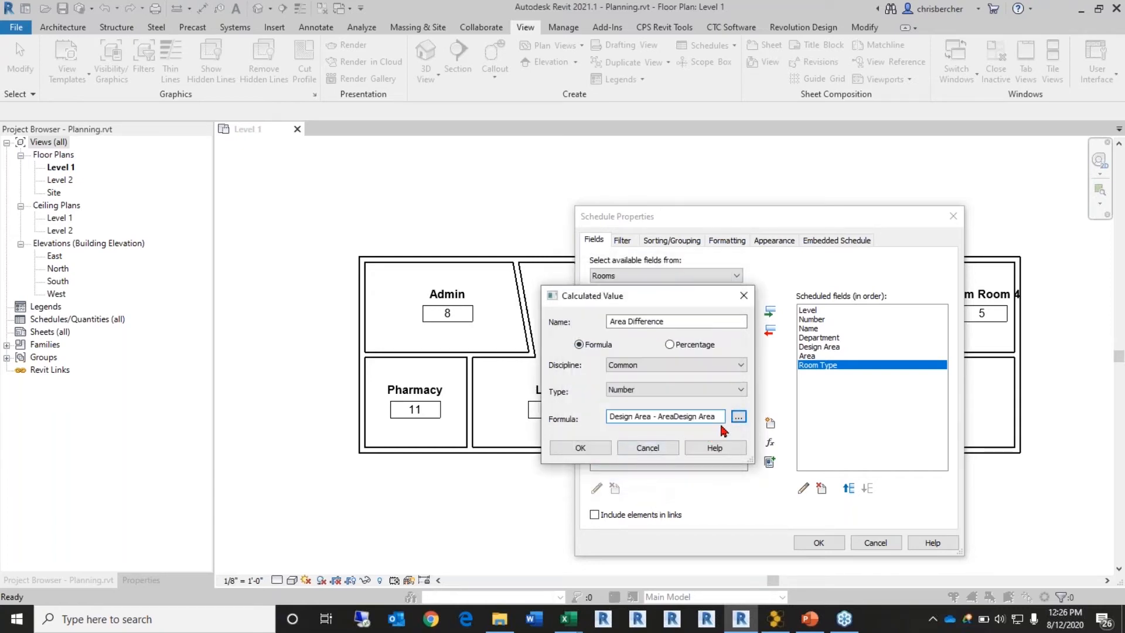
{"action": "left_click", "coordinate": [648, 447]}
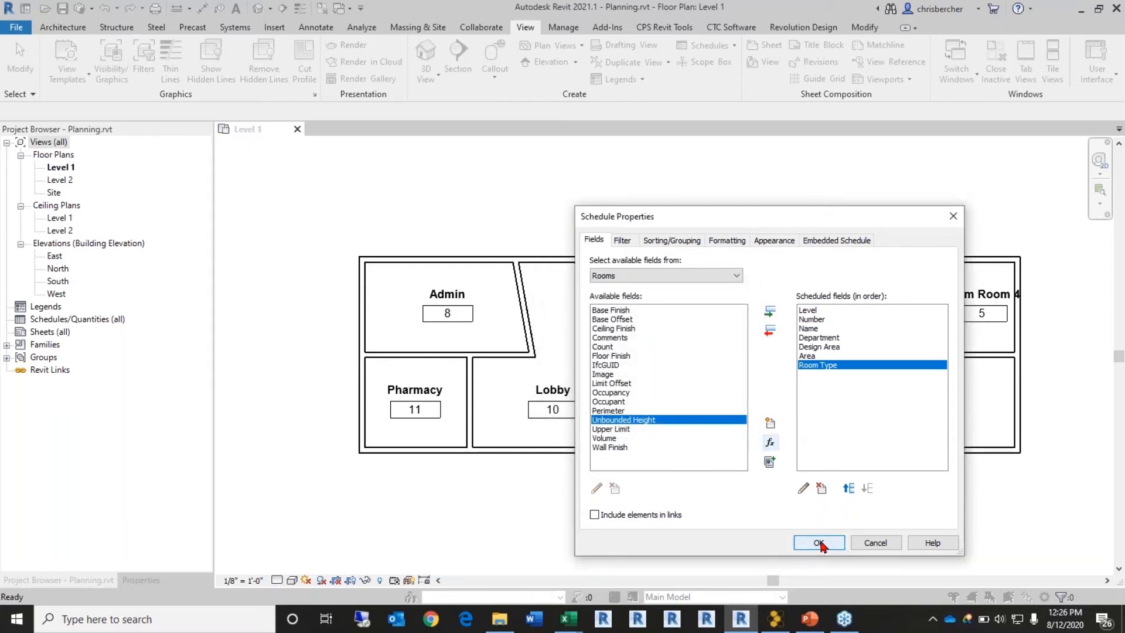
Step: Sort the room schedule by Level, then by Number, and confirm the schedule settings
{"action": "left_click", "coordinate": [671, 240]}
{"action": "left_click", "coordinate": [733, 263]}
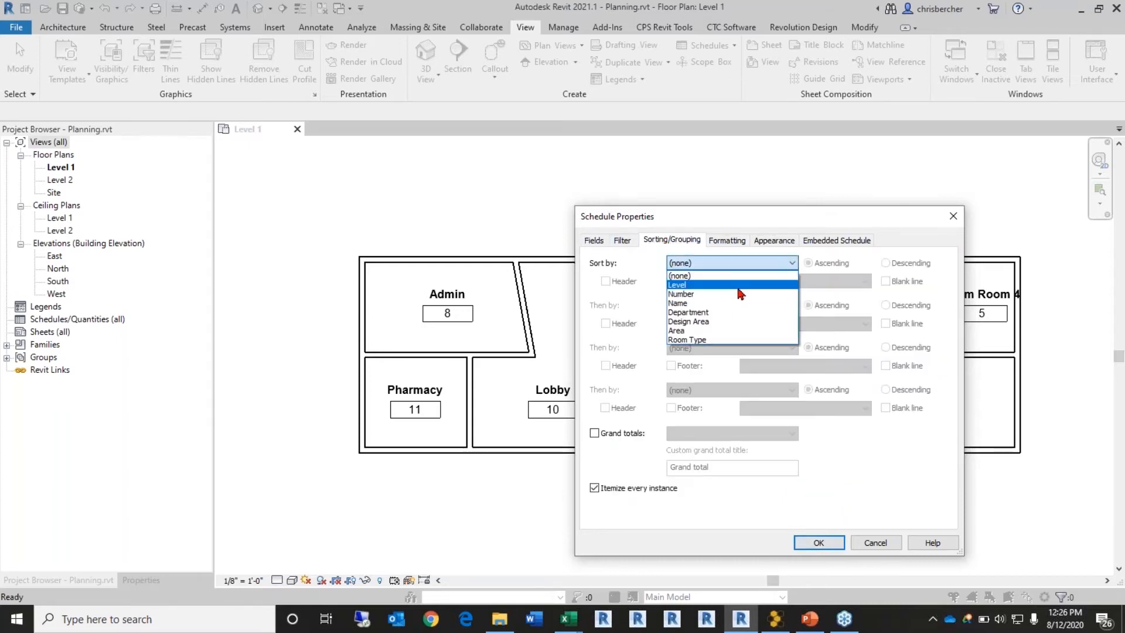
{"action": "left_click", "coordinate": [739, 285]}
{"action": "left_click", "coordinate": [712, 306]}
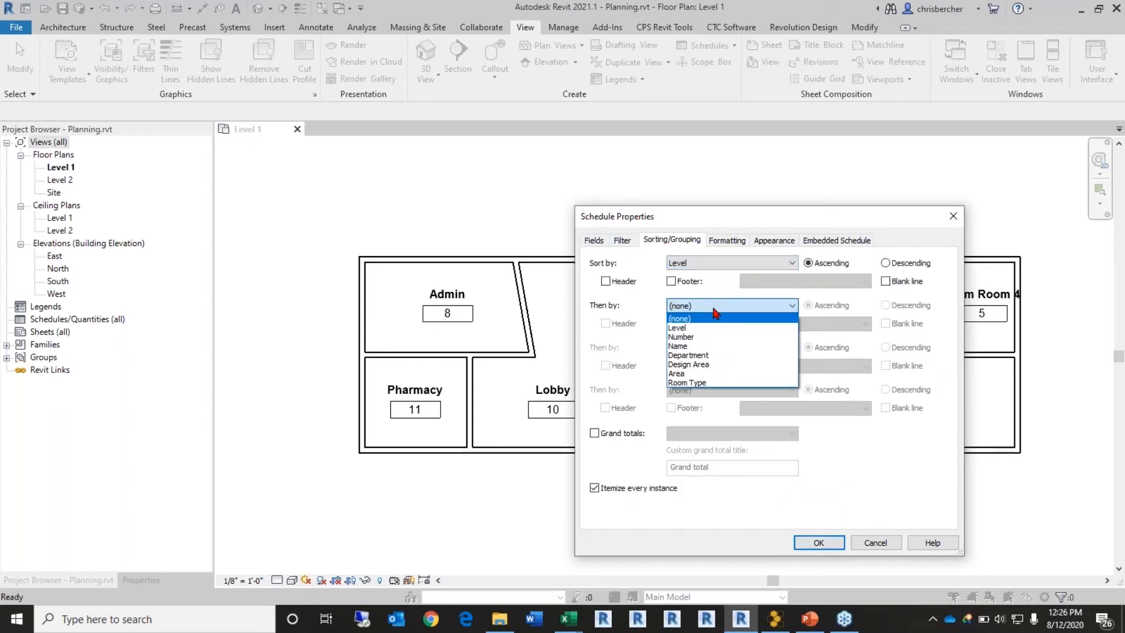
{"action": "left_click", "coordinate": [737, 346]}
{"action": "left_click", "coordinate": [730, 305]}
{"action": "left_click", "coordinate": [729, 338]}
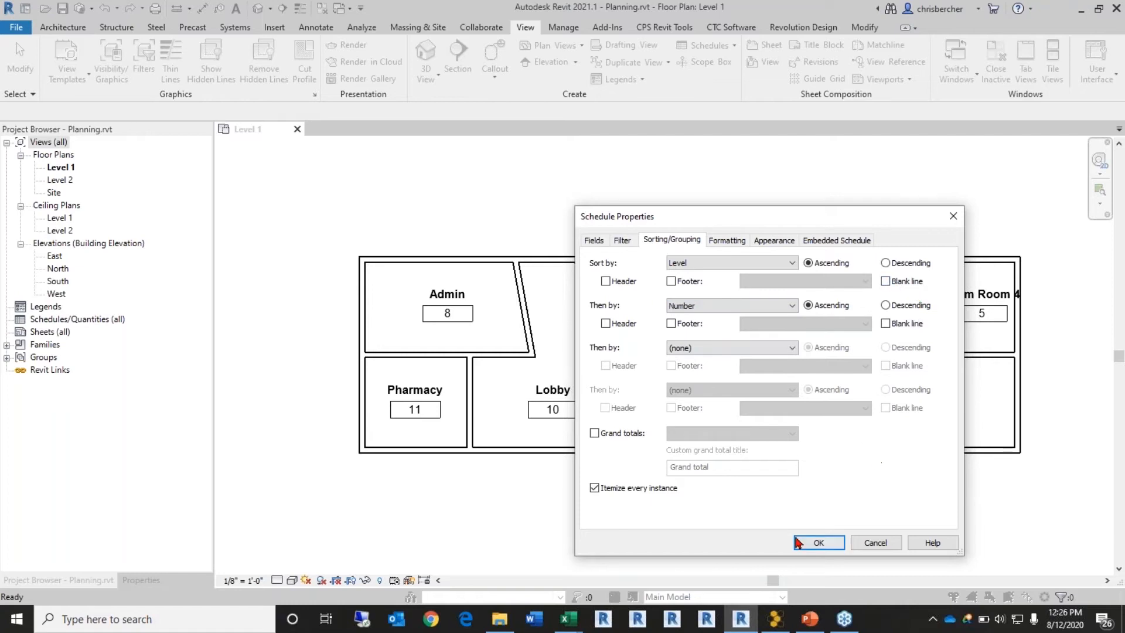
{"action": "left_click", "coordinate": [818, 543]}
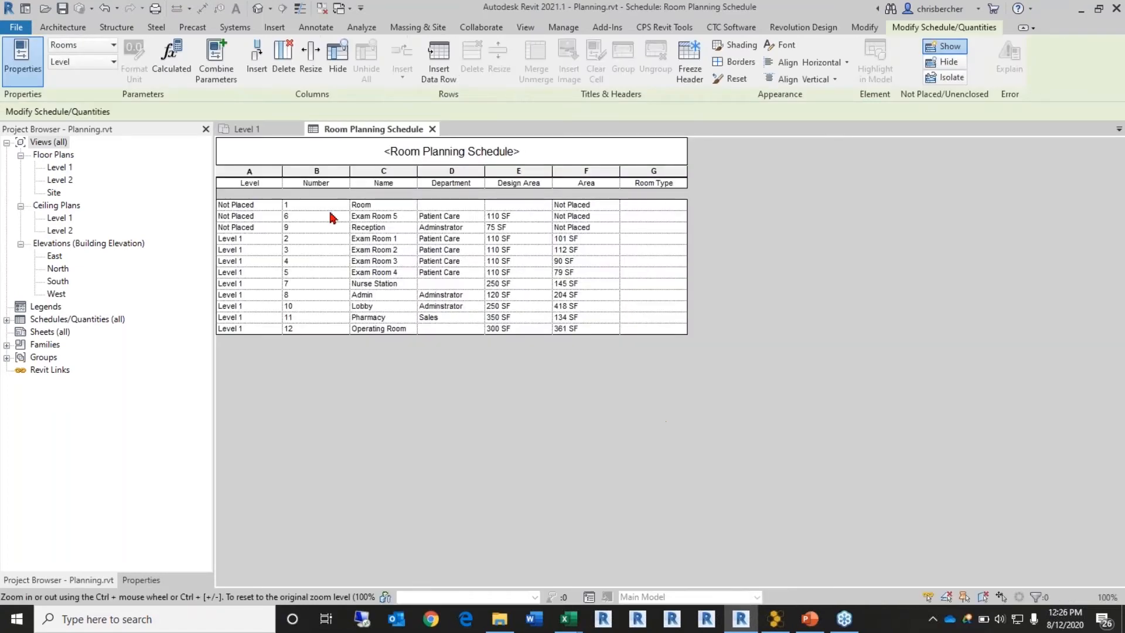
Step: Widen the Area, Design Area and Department columns of the schedule
{"action": "left_click_drag", "start_coordinate": [619, 171], "coordinate": [663, 171]}
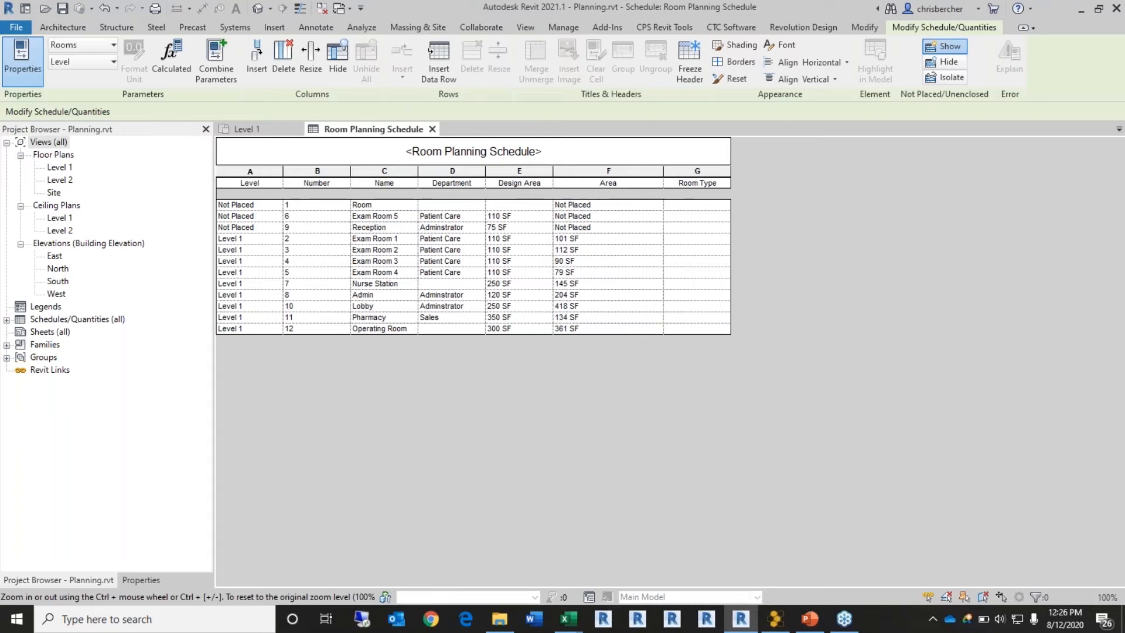
{"action": "left_click_drag", "start_coordinate": [555, 171], "coordinate": [592, 171]}
{"action": "left_click_drag", "start_coordinate": [485, 170], "coordinate": [514, 169]}
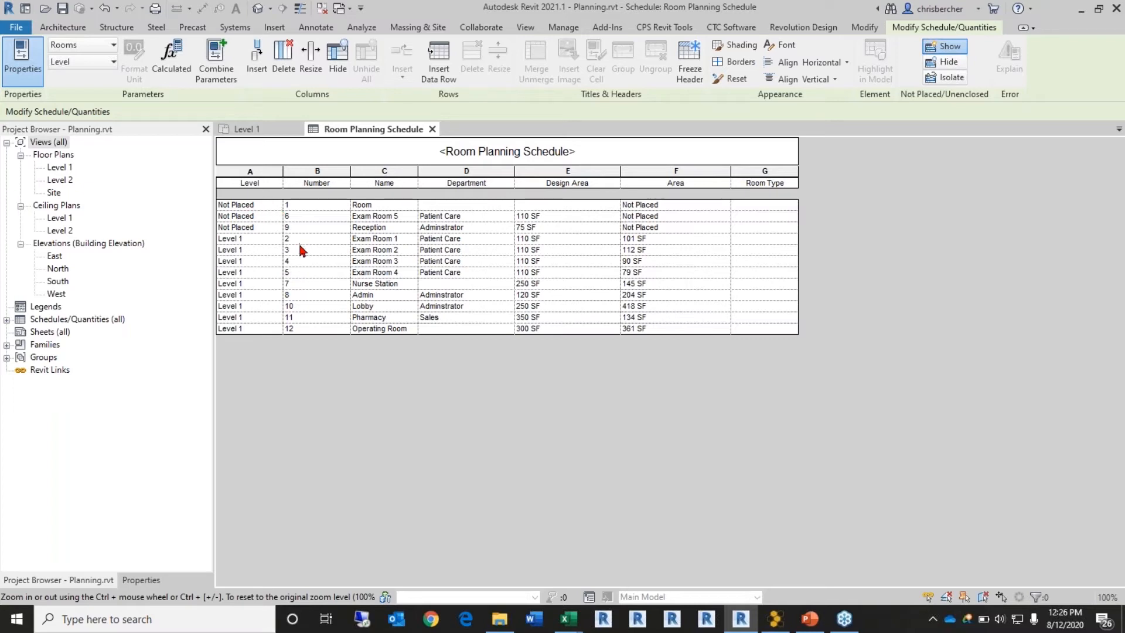
Step: Delete the unplaced placeholder Room row and confirm removing it with its tags
{"action": "left_click", "coordinate": [246, 205]}
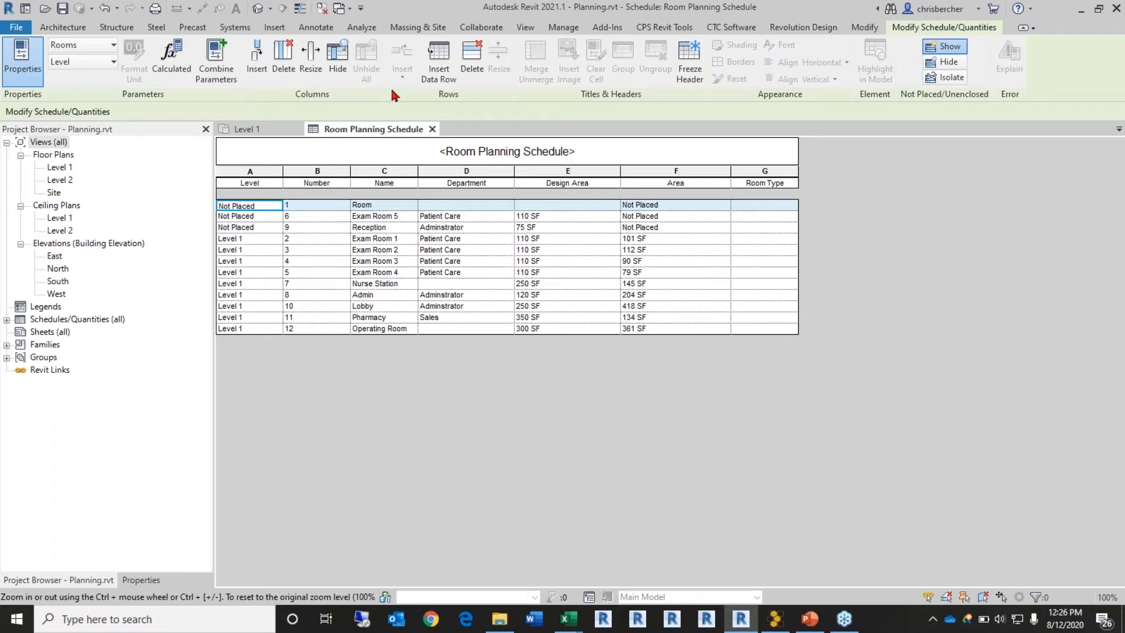
{"action": "left_click", "coordinate": [471, 65]}
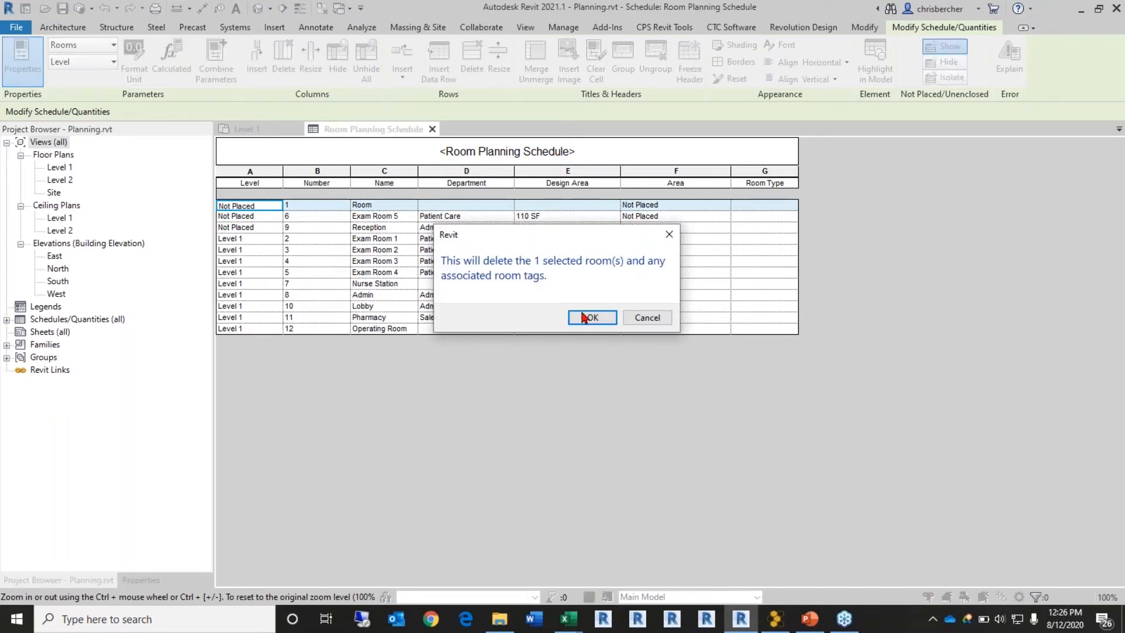
{"action": "left_click", "coordinate": [586, 317]}
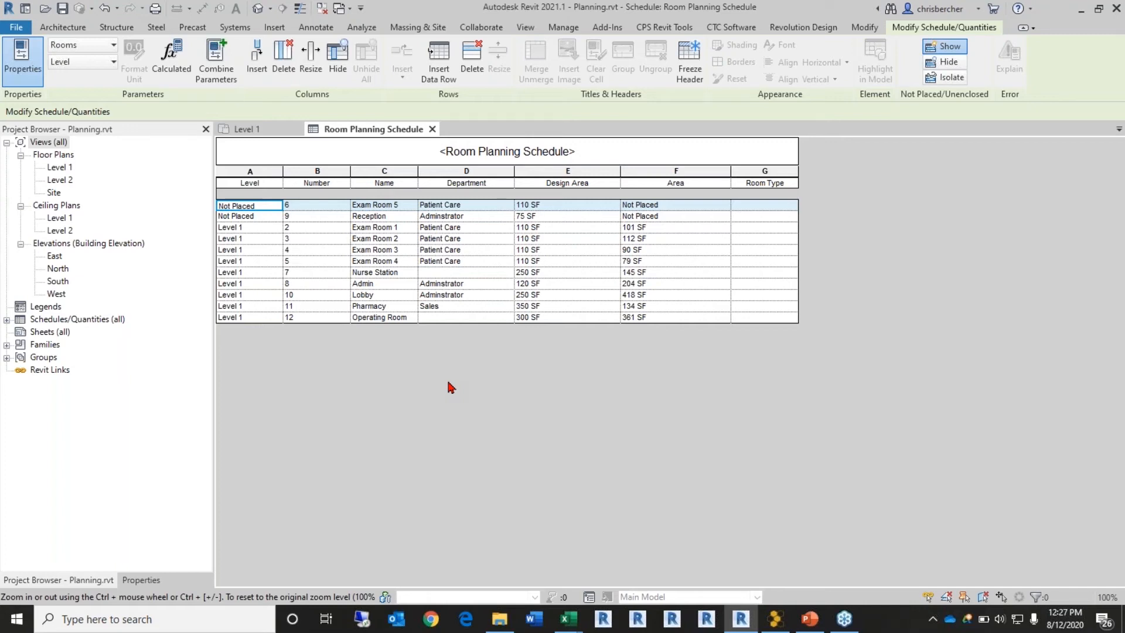
Step: In the Level 1 plan, drag the top outer wall upward to enlarge the rooms
{"action": "double_click", "coordinate": [58, 168]}
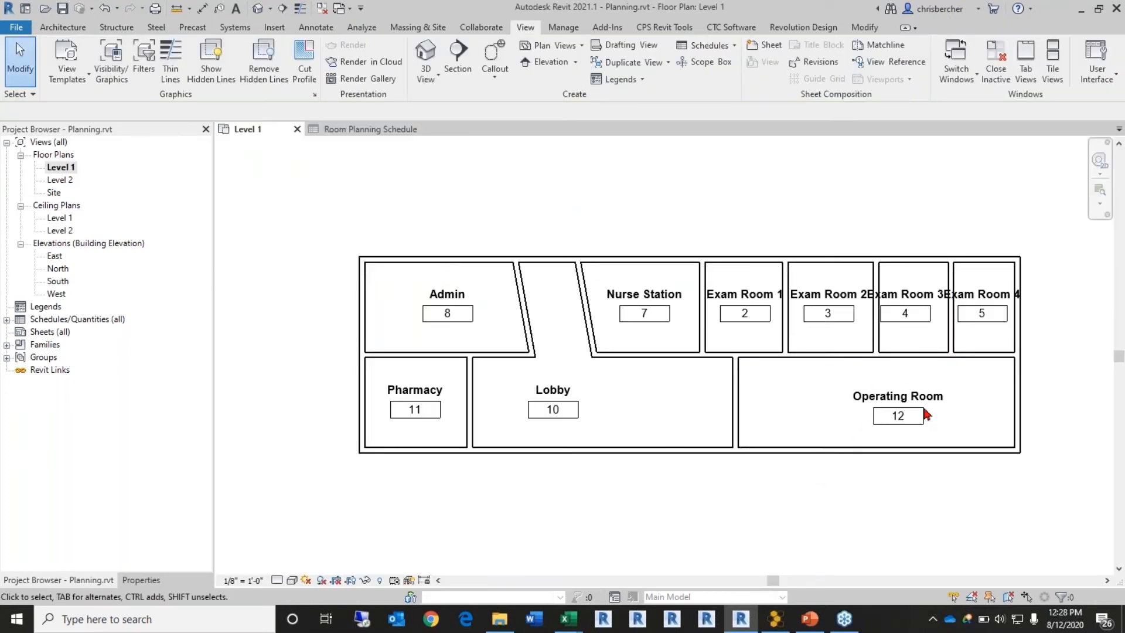
{"action": "middle_click_drag", "start_coordinate": [924, 410], "coordinate": [819, 433]}
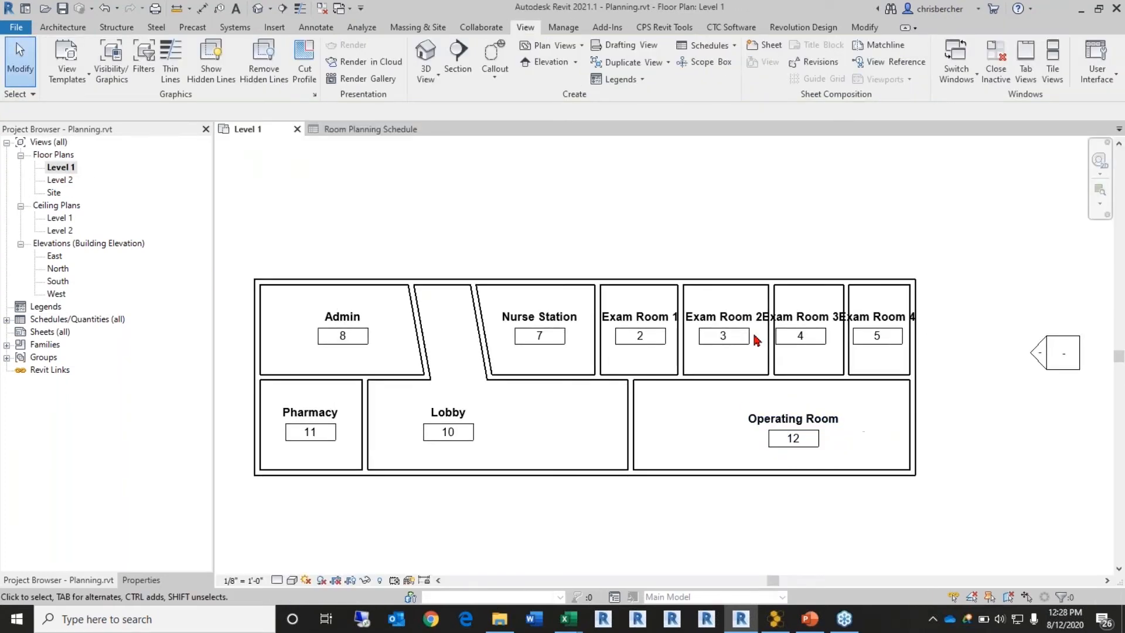
{"action": "left_click", "coordinate": [649, 281]}
{"action": "left_click_drag", "start_coordinate": [650, 281], "coordinate": [648, 254]}
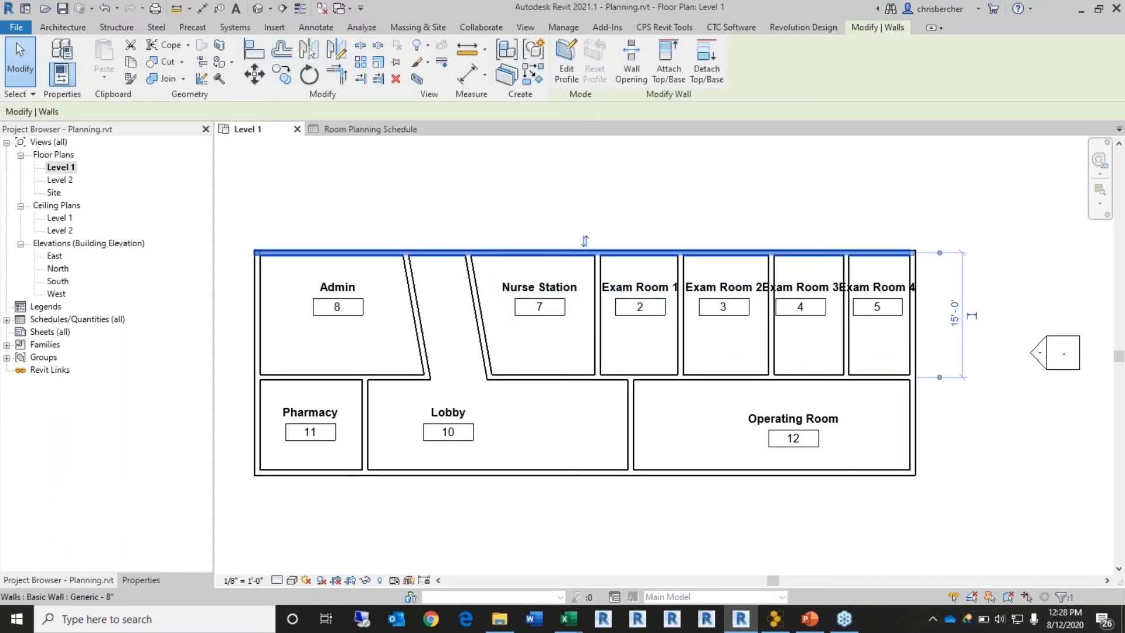
Step: Raise the middle horizontal wall to 12'-0" from the top, then return to the Room Planning Schedule
{"action": "left_click", "coordinate": [572, 377]}
{"action": "left_click_drag", "start_coordinate": [568, 373], "coordinate": [568, 355]}
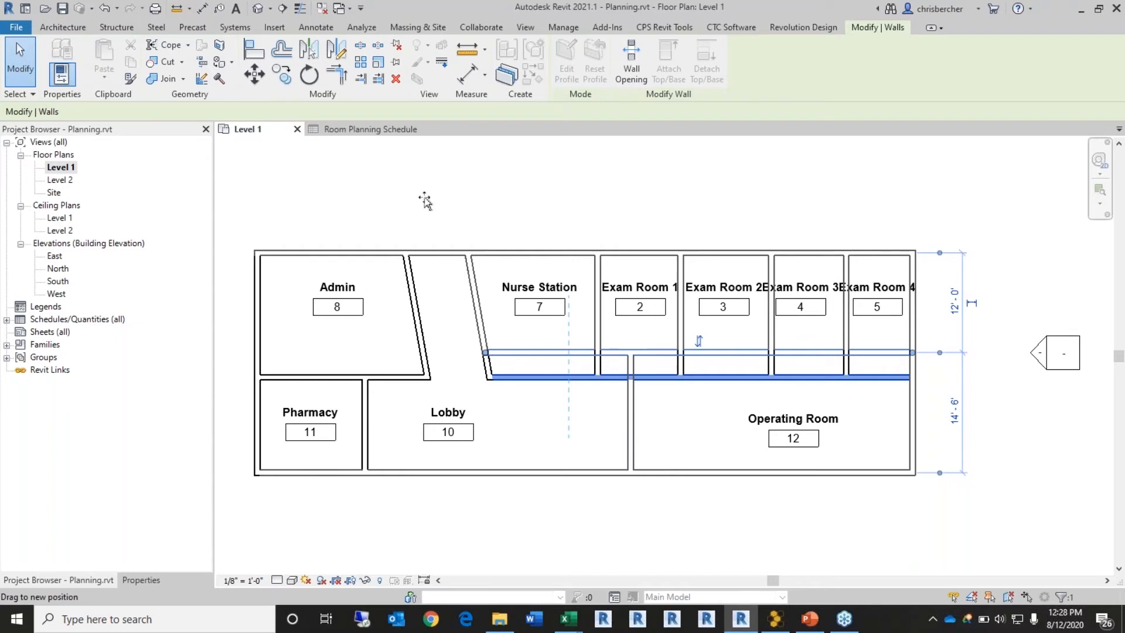
{"action": "left_click", "coordinate": [310, 129]}
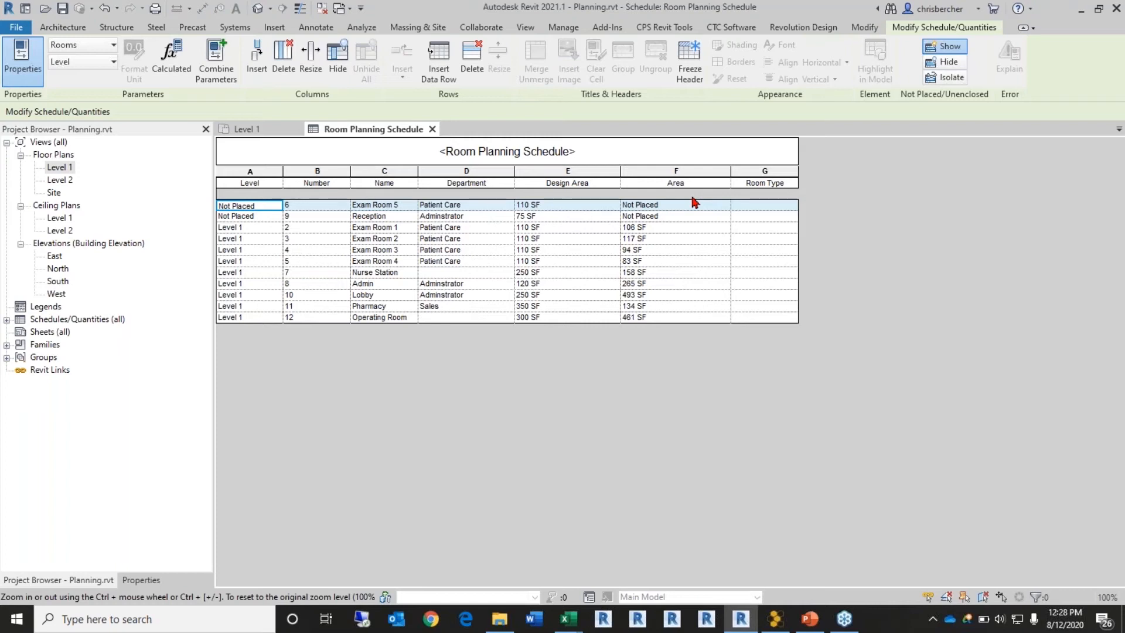
Step: Launch CTC Spreadsheet Link and load settings from the Room List.slsettings file
{"action": "left_click", "coordinate": [730, 27]}
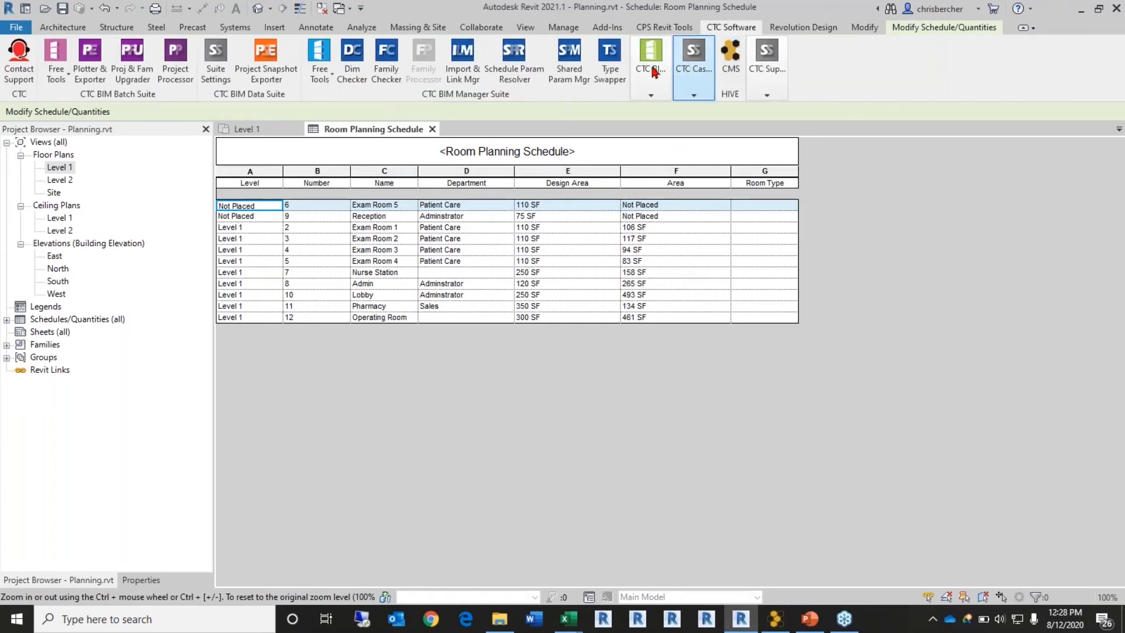
{"action": "mouse_move", "coordinate": [644, 69]}
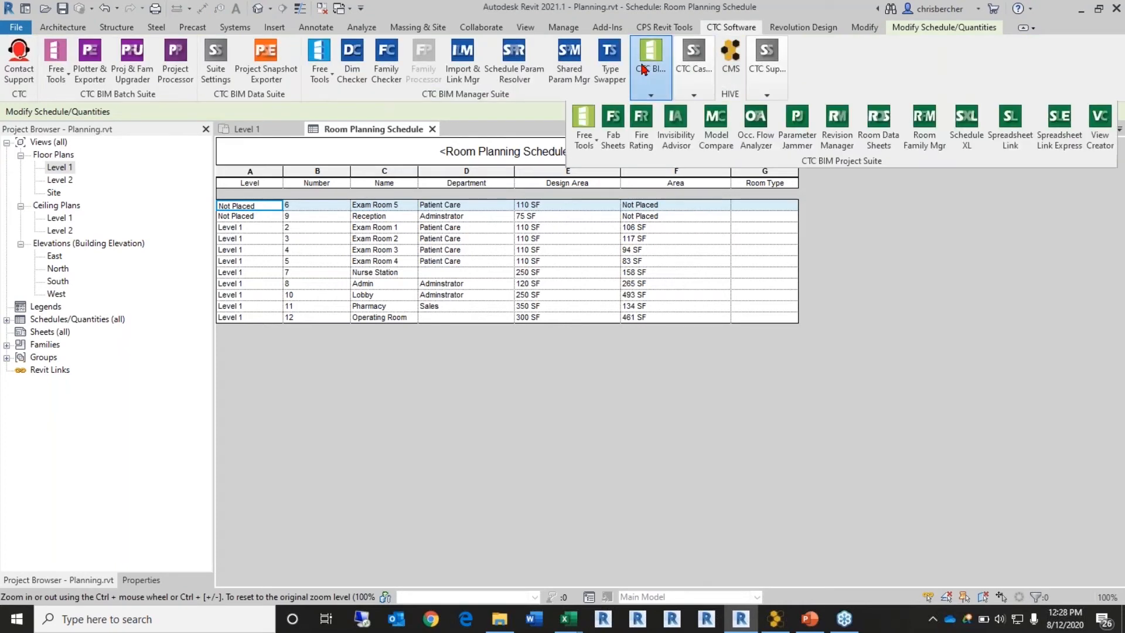
{"action": "left_click", "coordinate": [1006, 142]}
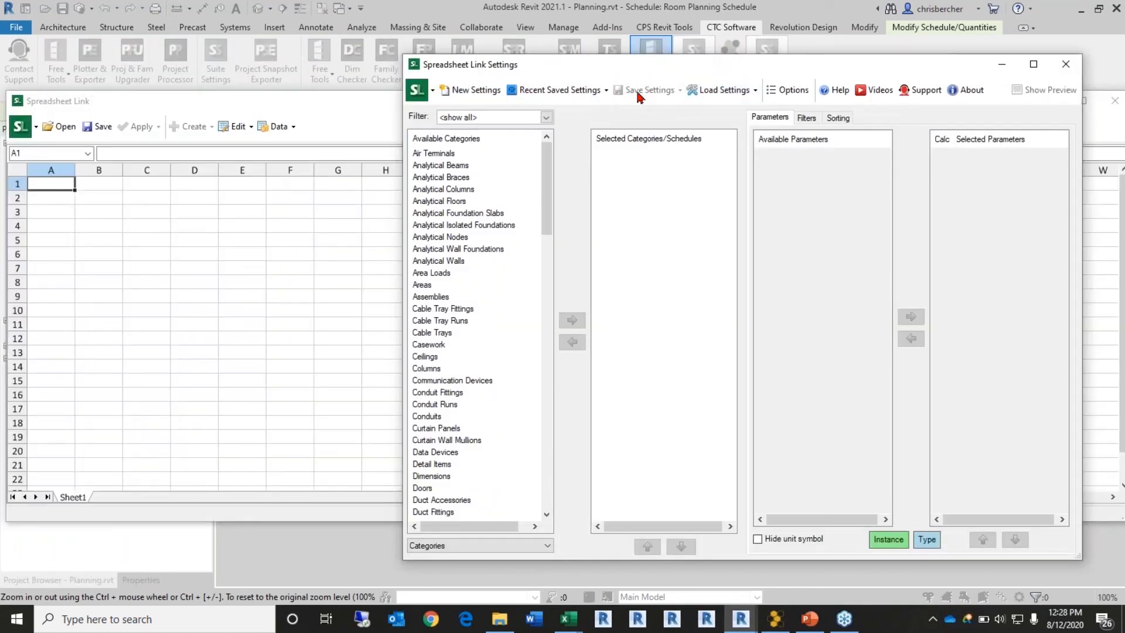
{"action": "left_click", "coordinate": [750, 97]}
{"action": "left_click", "coordinate": [730, 110]}
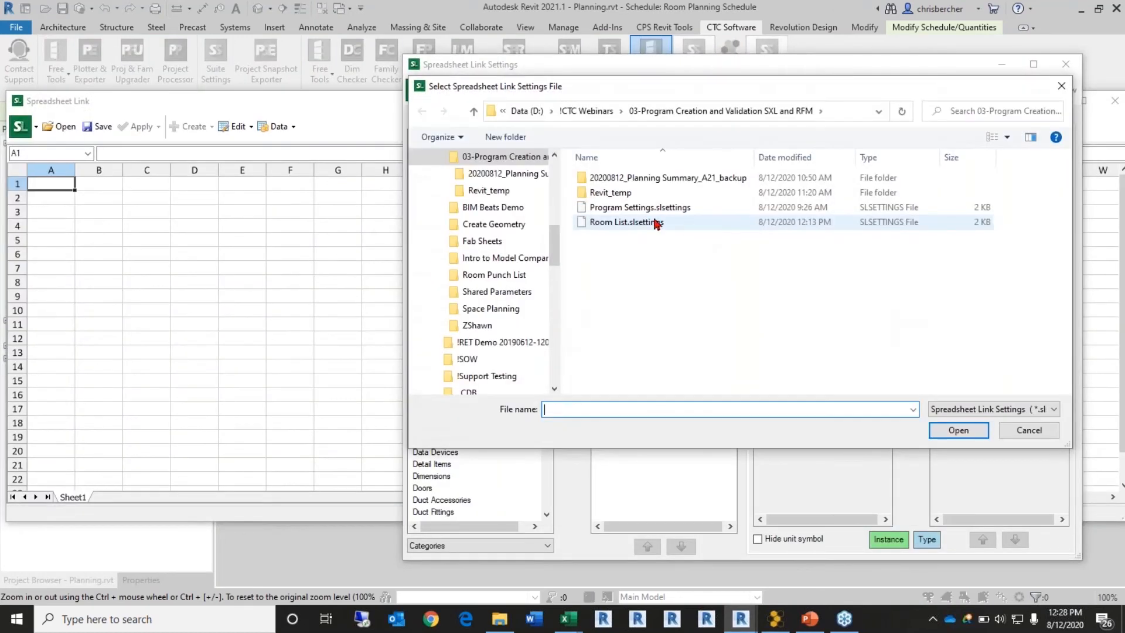
{"action": "left_click", "coordinate": [627, 221]}
{"action": "left_click", "coordinate": [959, 430]}
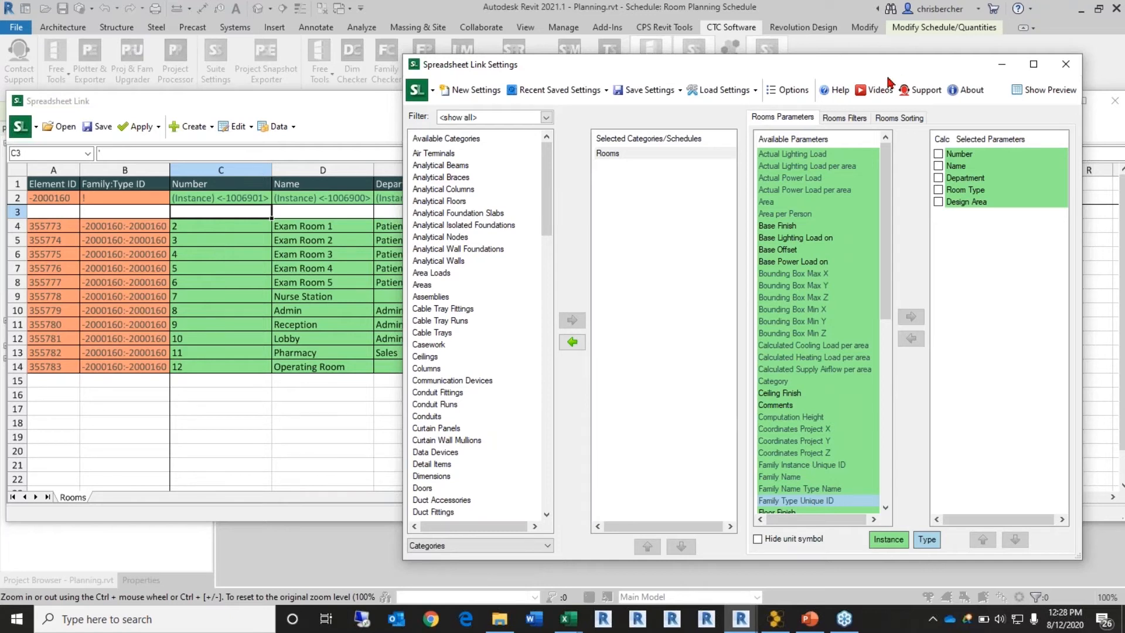
Step: Add the Area parameter to the room parameters and review the spreadsheet preview
{"action": "mouse_move", "coordinate": [828, 73]}
{"action": "left_mouse_down"}
{"action": "mouse_move", "coordinate": [874, 85]}
{"action": "mouse_move", "coordinate": [845, 78]}
{"action": "left_mouse_up"}
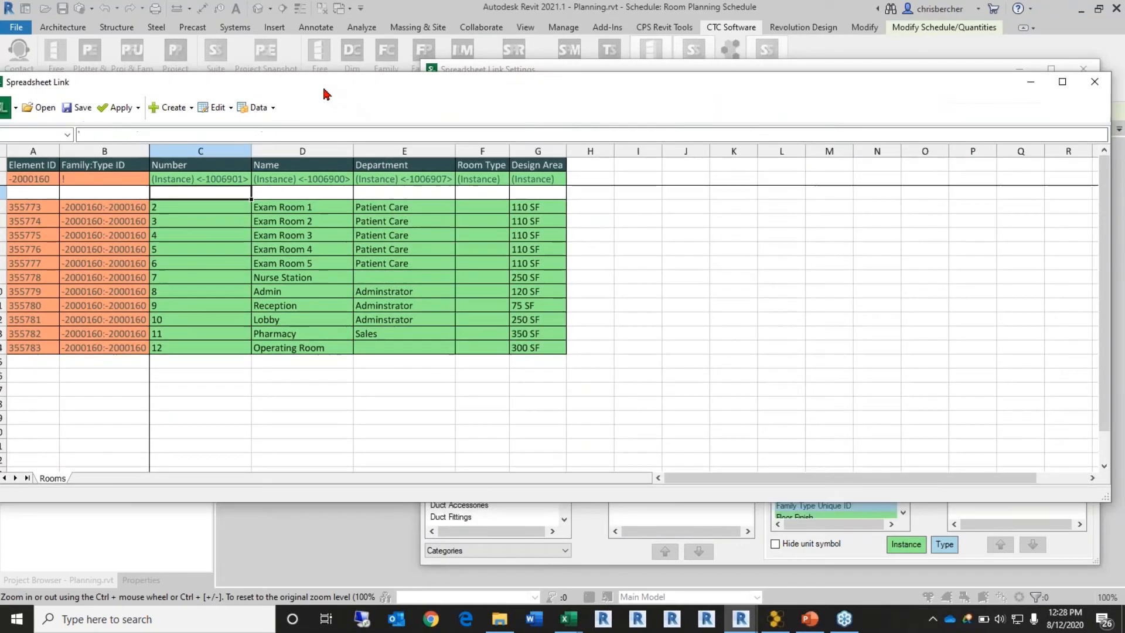
{"action": "left_click_drag", "start_coordinate": [76, 101], "coordinate": [71, 82]}
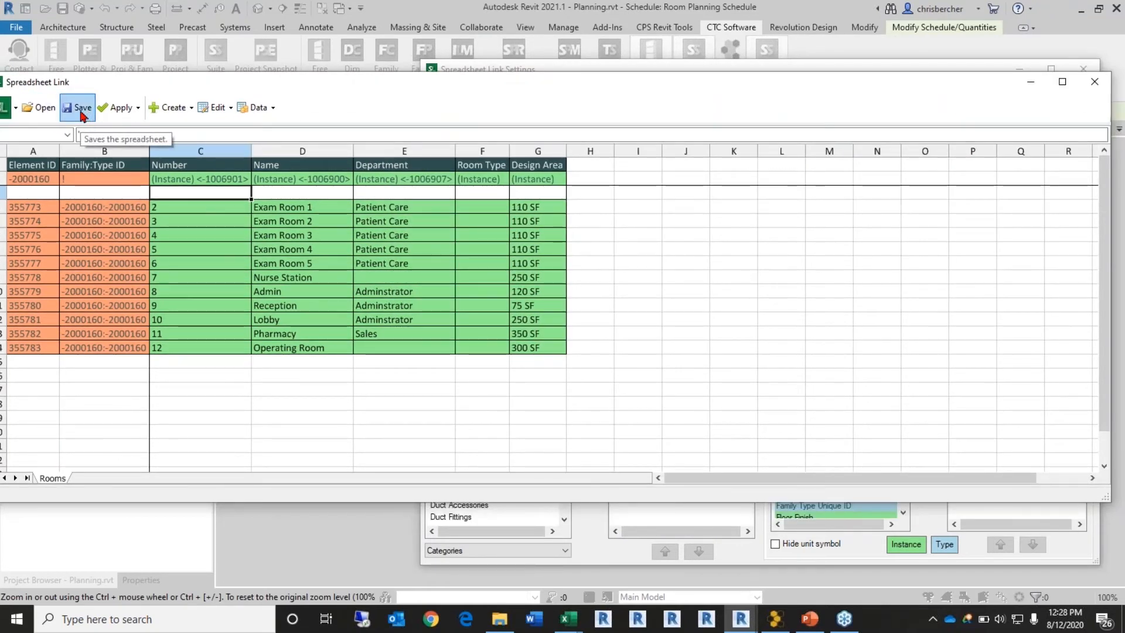
{"action": "left_click", "coordinate": [82, 116]}
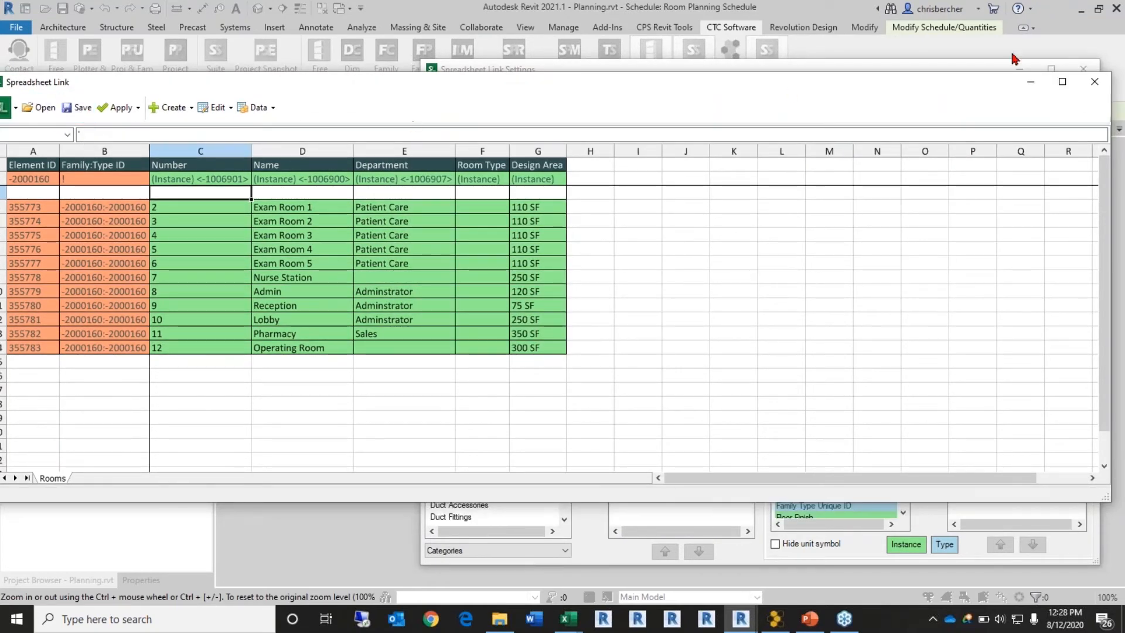
{"action": "left_click", "coordinate": [1103, 83]}
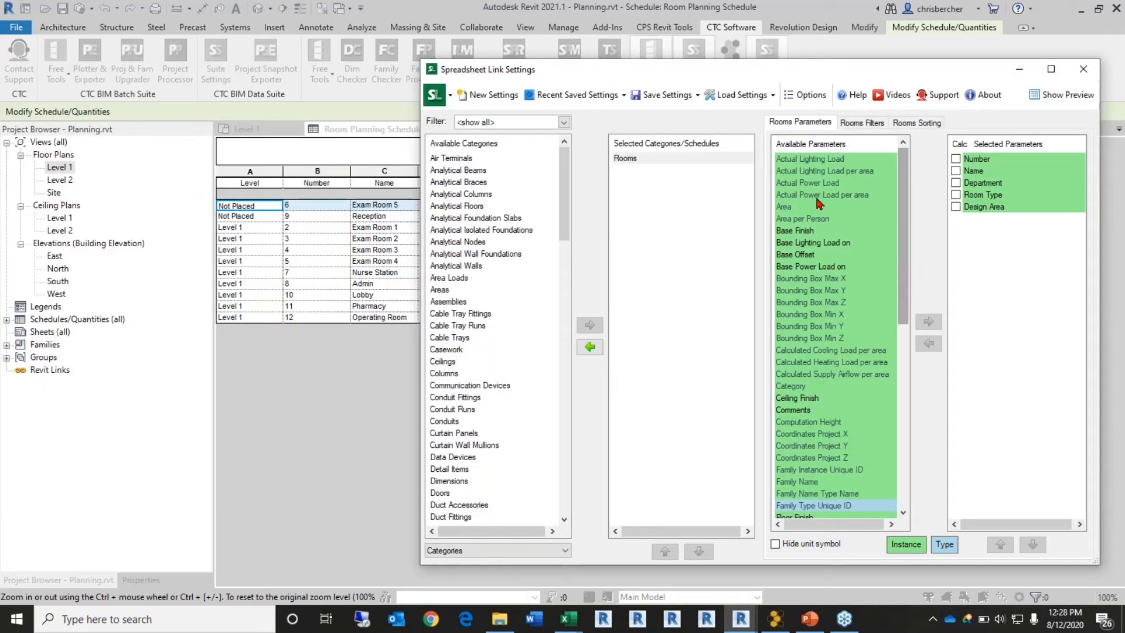
{"action": "left_click", "coordinate": [793, 209]}
{"action": "double_click", "coordinate": [794, 209]}
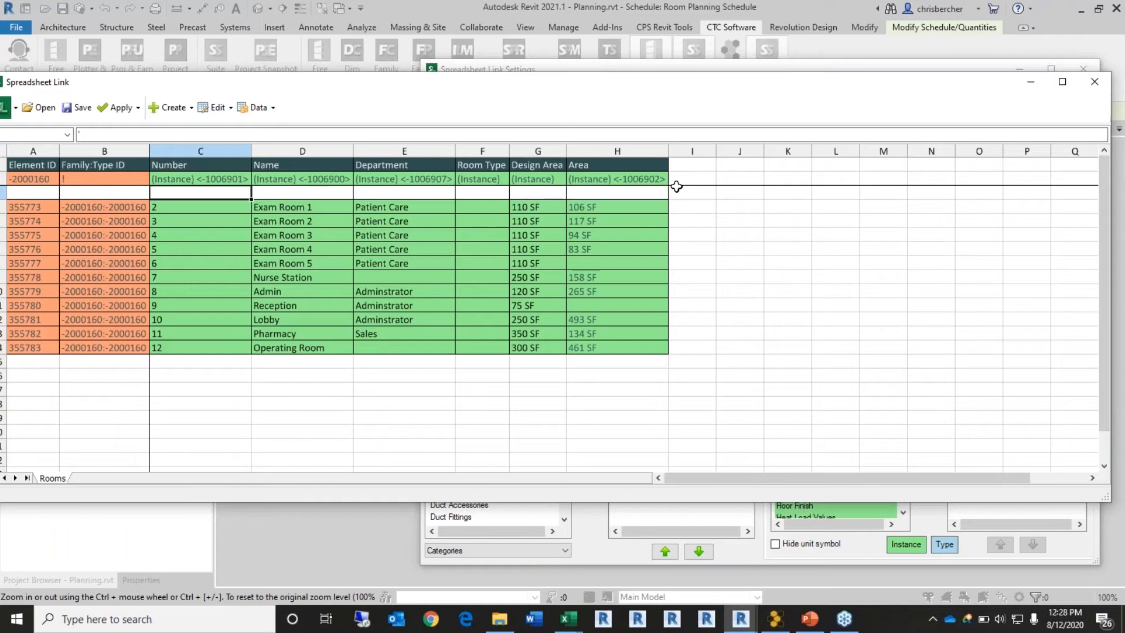
{"action": "left_click_drag", "start_coordinate": [751, 92], "coordinate": [772, 90]}
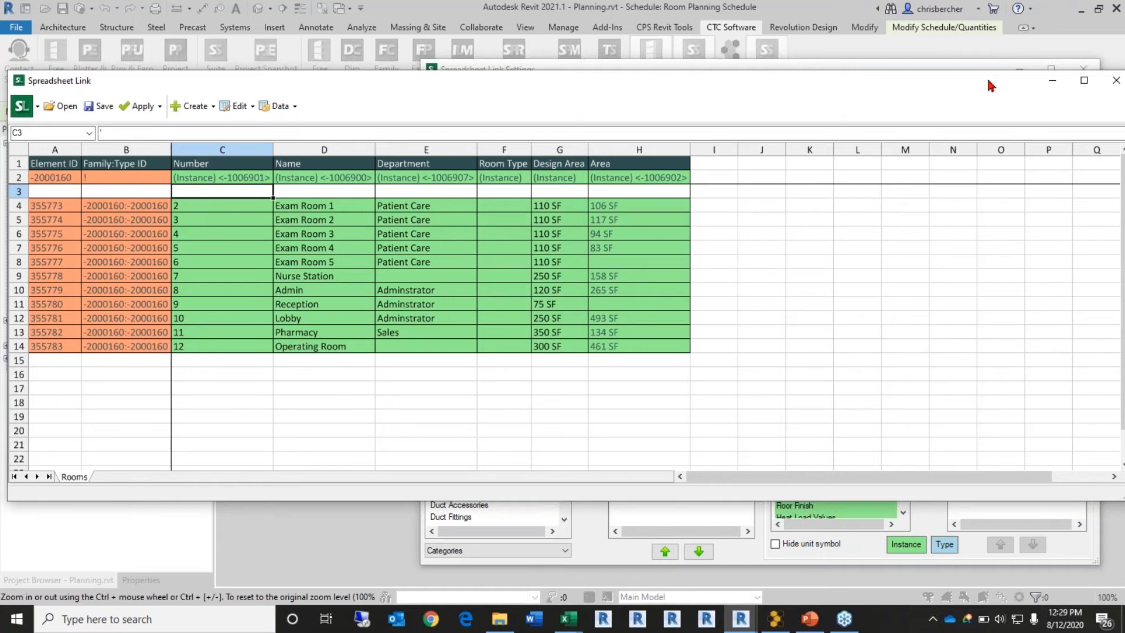
{"action": "left_click_drag", "start_coordinate": [981, 82], "coordinate": [899, 81]}
{"action": "left_click", "coordinate": [1034, 82]}
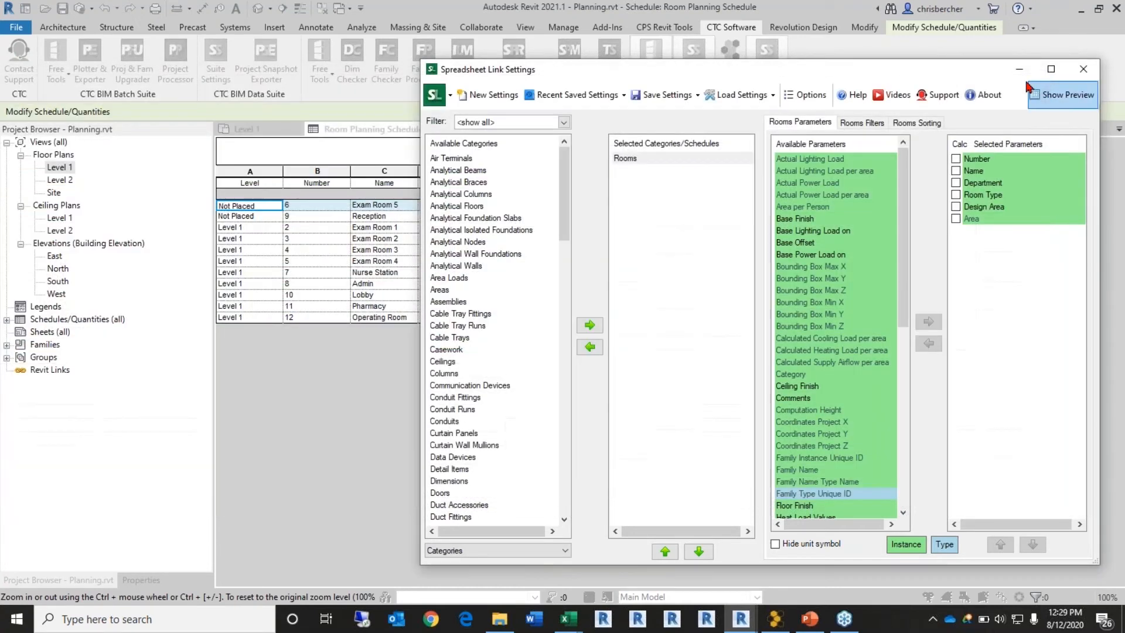
Step: Close Spreadsheet Link, saving the settings over Room List.slsettings and confirming the replacement
{"action": "left_click", "coordinate": [1081, 71]}
{"action": "left_click", "coordinate": [537, 332]}
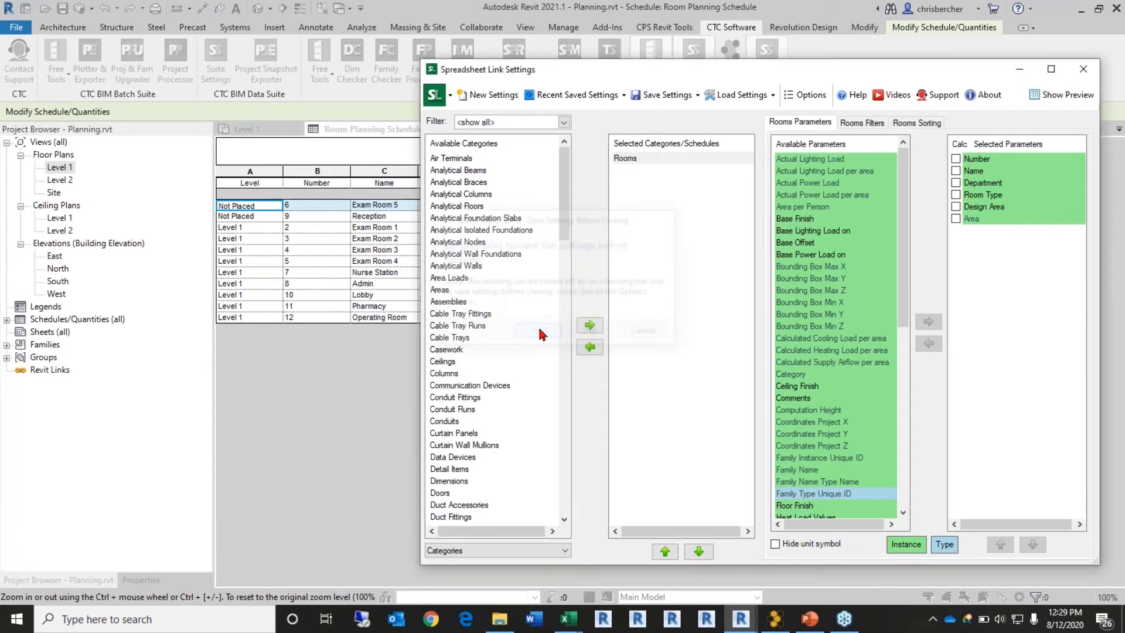
{"action": "left_click", "coordinate": [664, 226]}
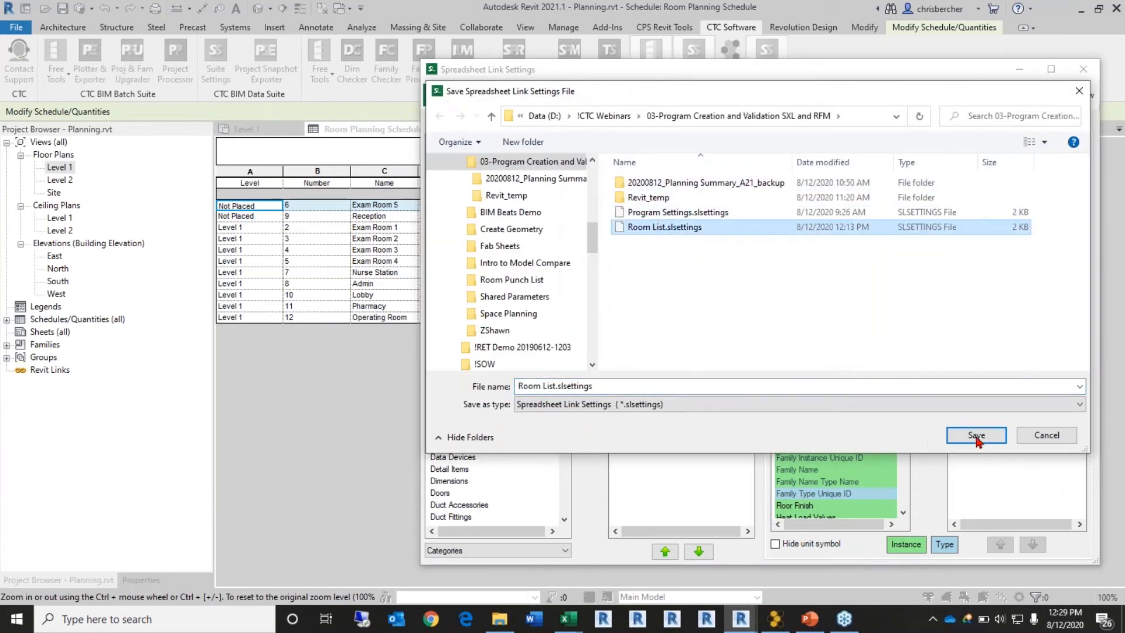
{"action": "left_click", "coordinate": [976, 436]}
{"action": "left_click", "coordinate": [606, 313]}
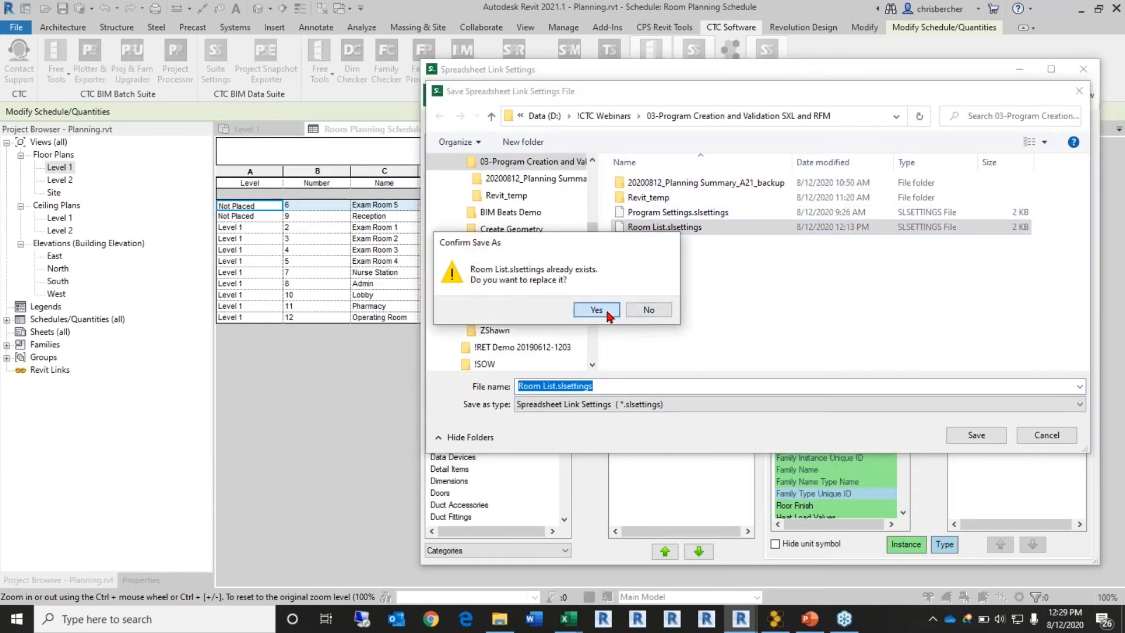
{"action": "left_click", "coordinate": [635, 319]}
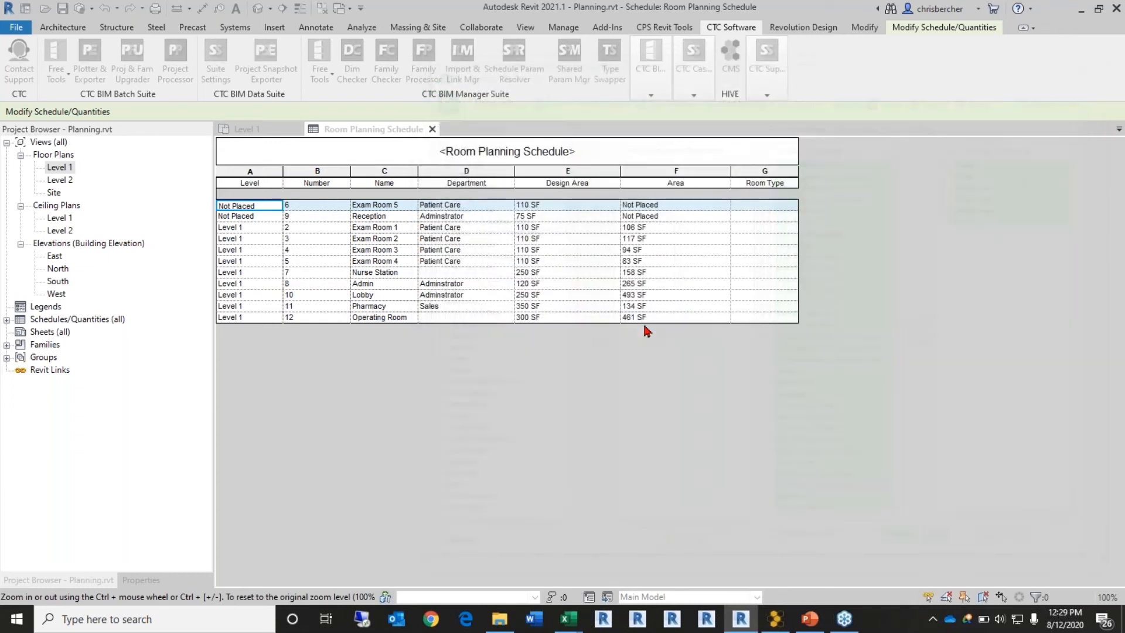
Step: Open the Level 1 floor plan and recentre the view on the enlarged building
{"action": "double_click", "coordinate": [65, 169]}
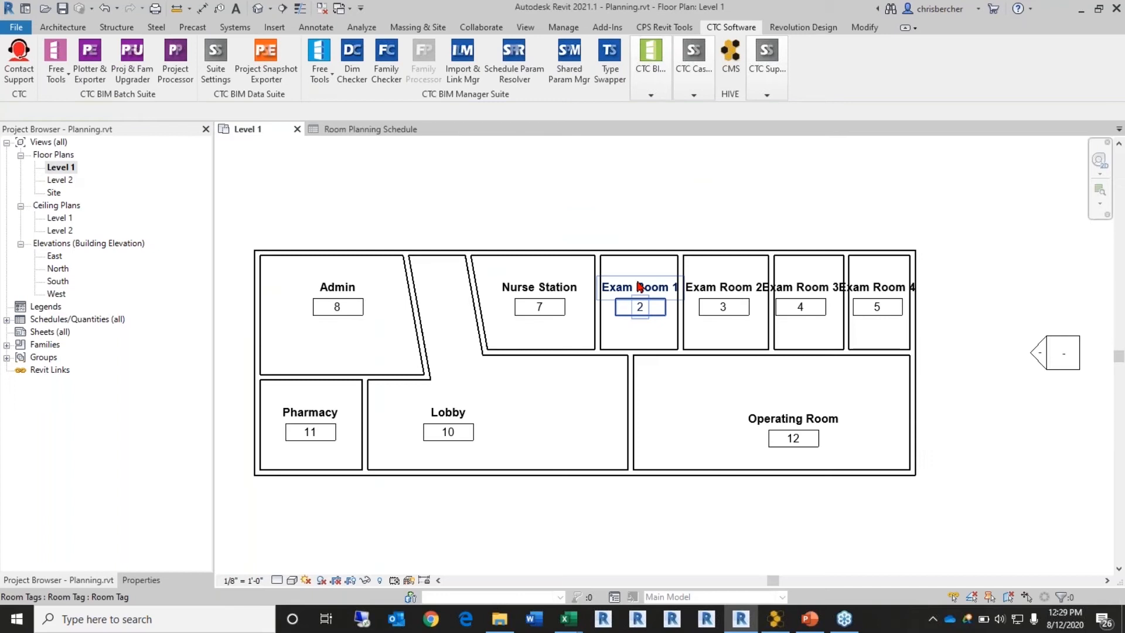
{"action": "middle_click_drag", "start_coordinate": [578, 236], "coordinate": [605, 221]}
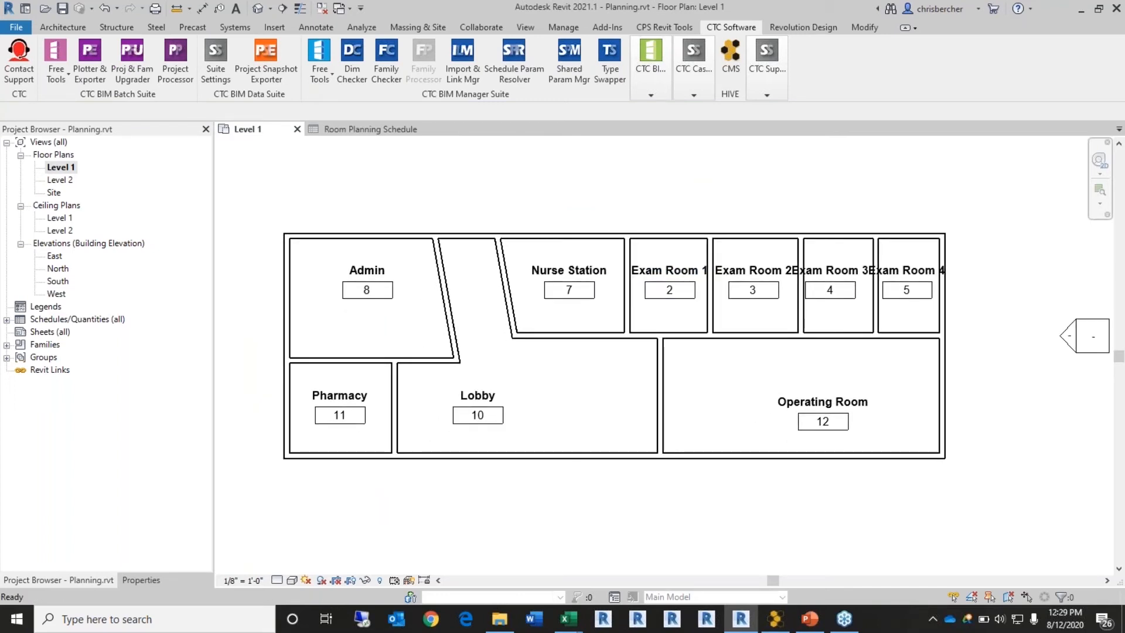
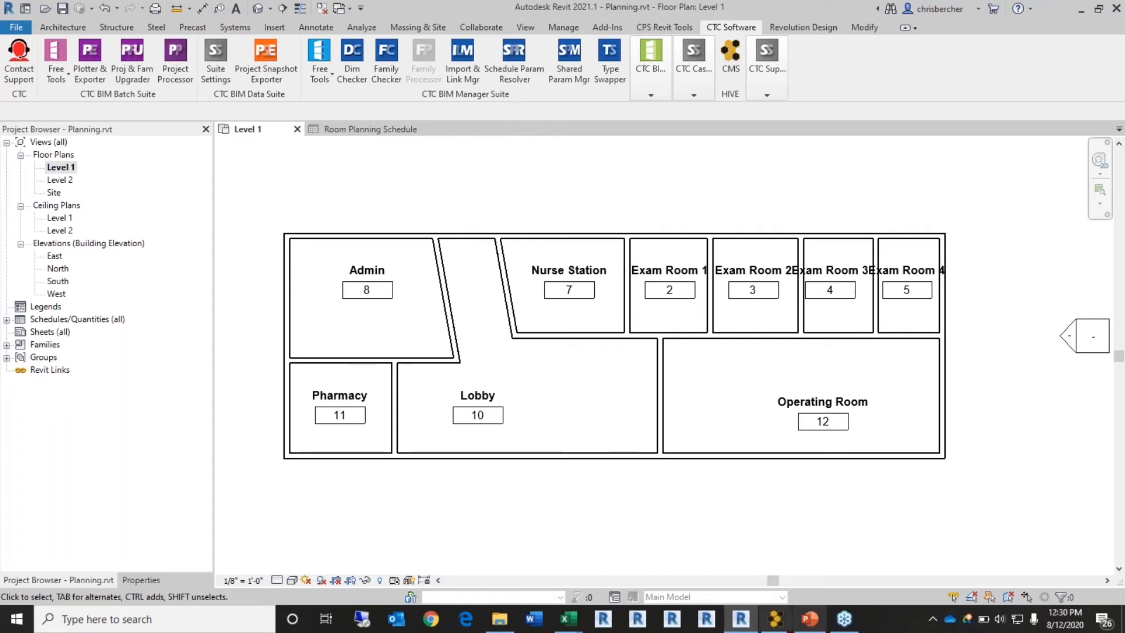
Step: Open HIVE CMS, enlarge its window, and search the content library for 'healthcare'
{"action": "left_click", "coordinate": [776, 620]}
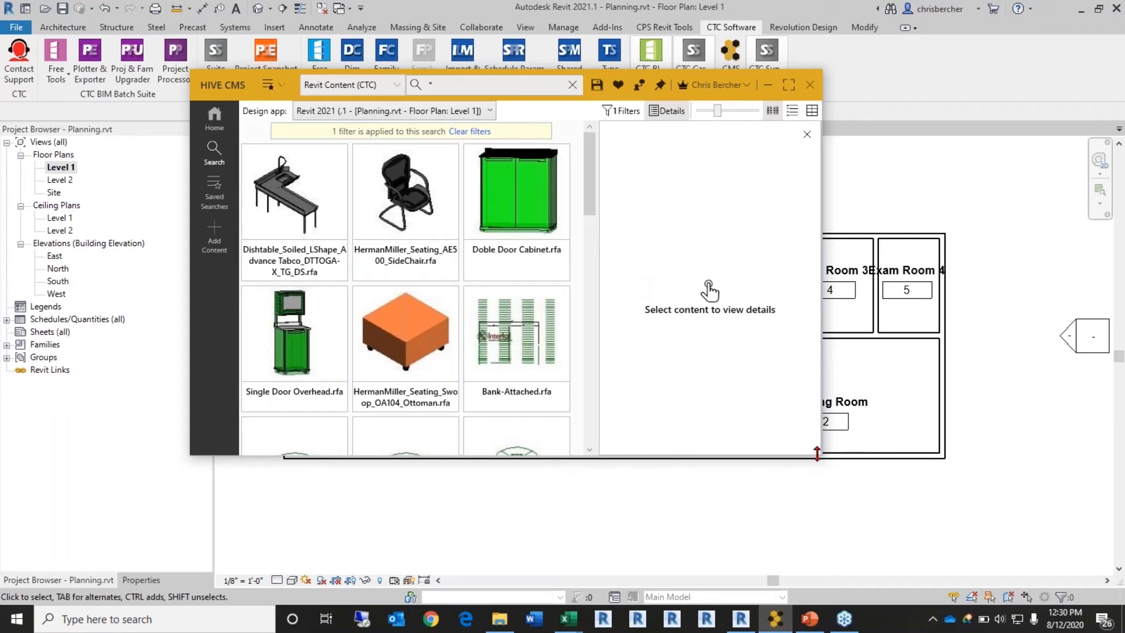
{"action": "left_click_drag", "start_coordinate": [820, 452], "coordinate": [1031, 543]}
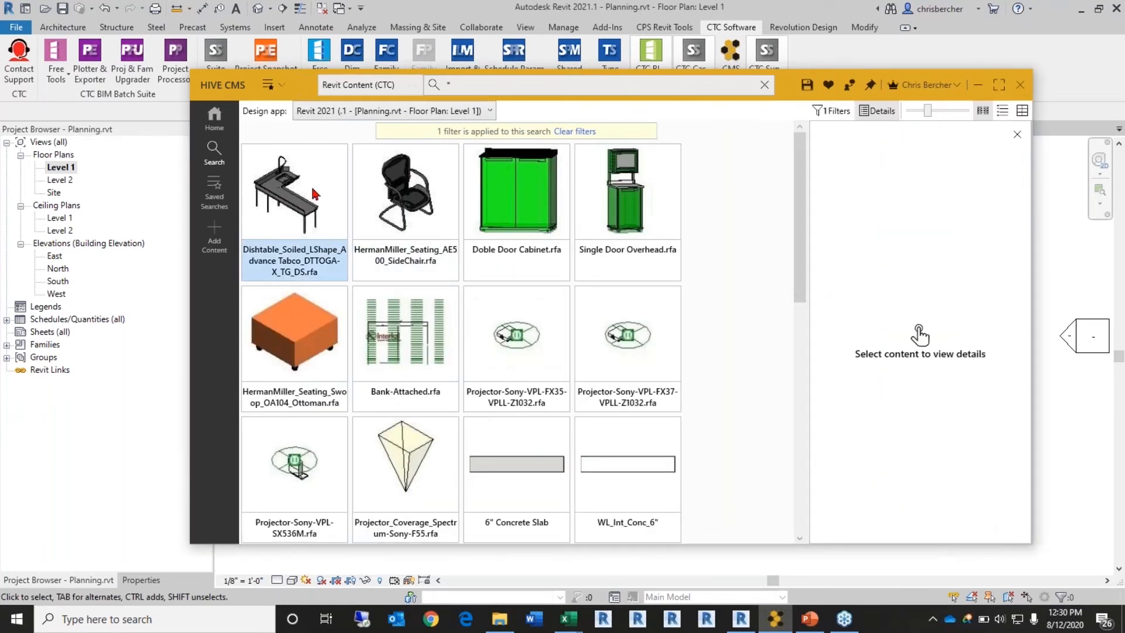
{"action": "left_click_drag", "start_coordinate": [248, 89], "coordinate": [323, 91]}
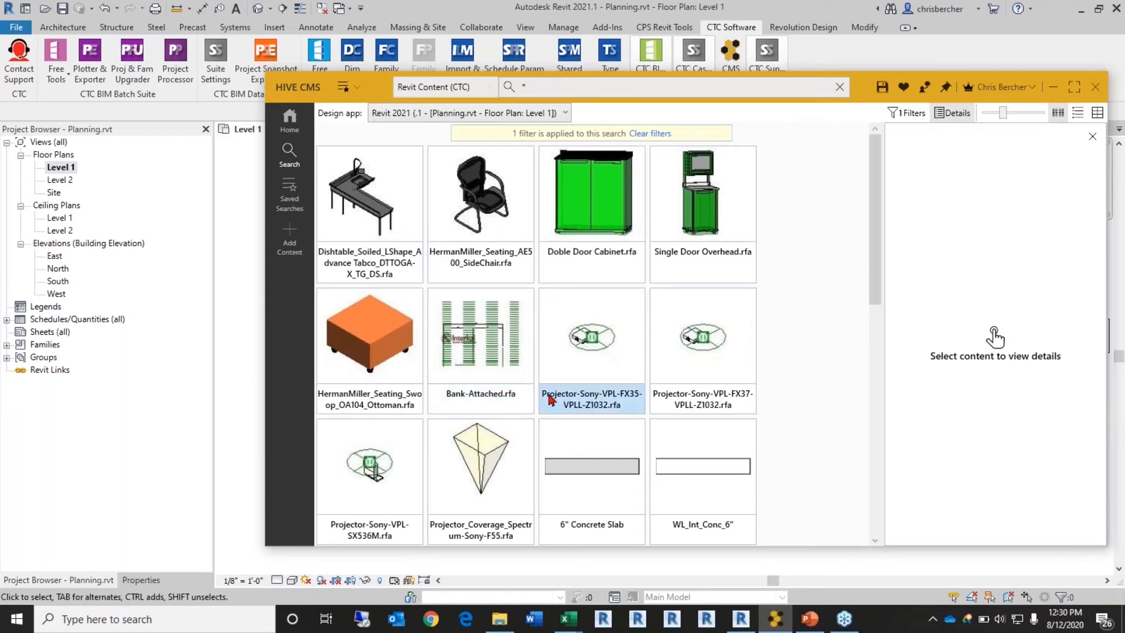
{"action": "left_click", "coordinate": [724, 89]}
{"action": "type", "text": "he"}
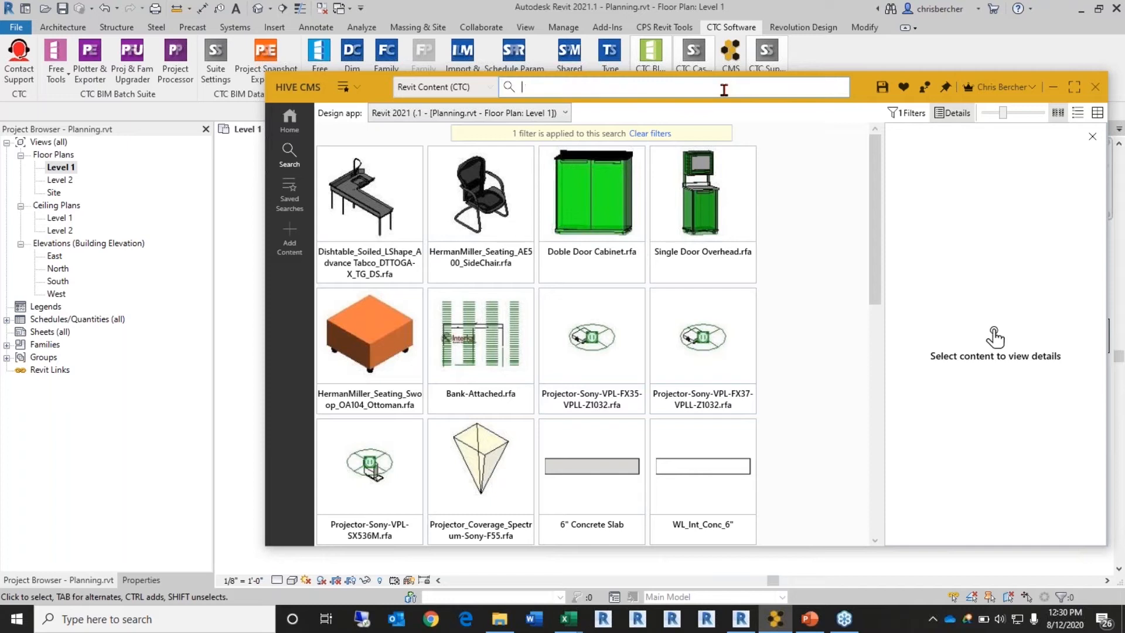
{"action": "type", "text": "althcare"}
{"action": "left_click", "coordinate": [1068, 171]}
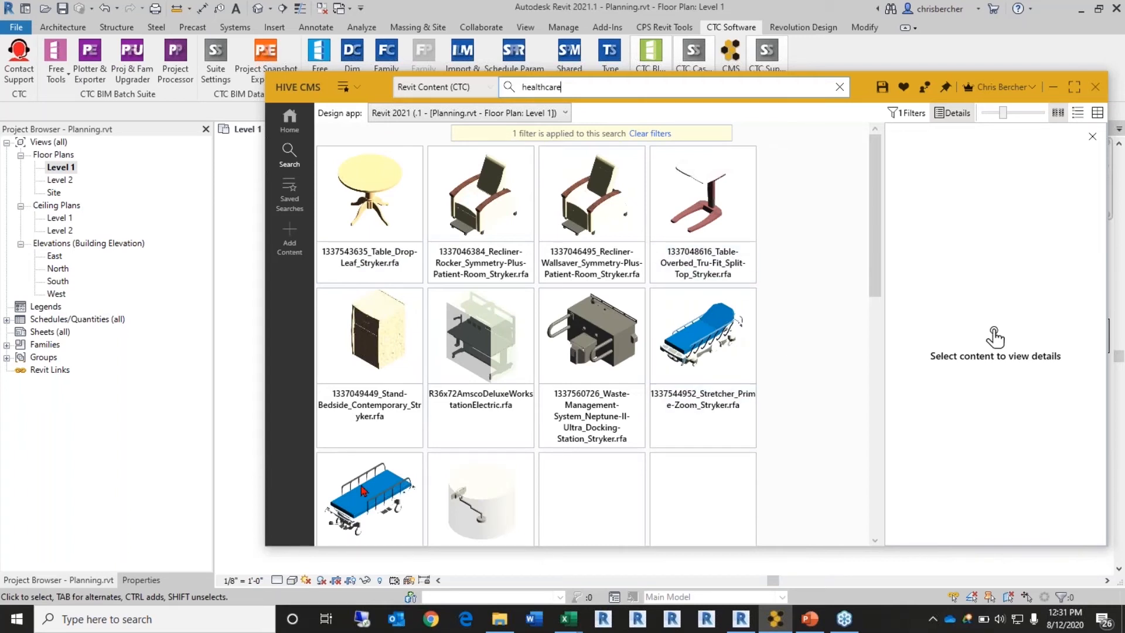
Step: Load the Stryker stretcher family and reload the overbed table family into the project
{"action": "left_click_drag", "start_coordinate": [281, 95], "coordinate": [761, 79]}
{"action": "scroll", "coordinate": [843, 502], "scroll_direction": "down", "scroll_amount": 1}
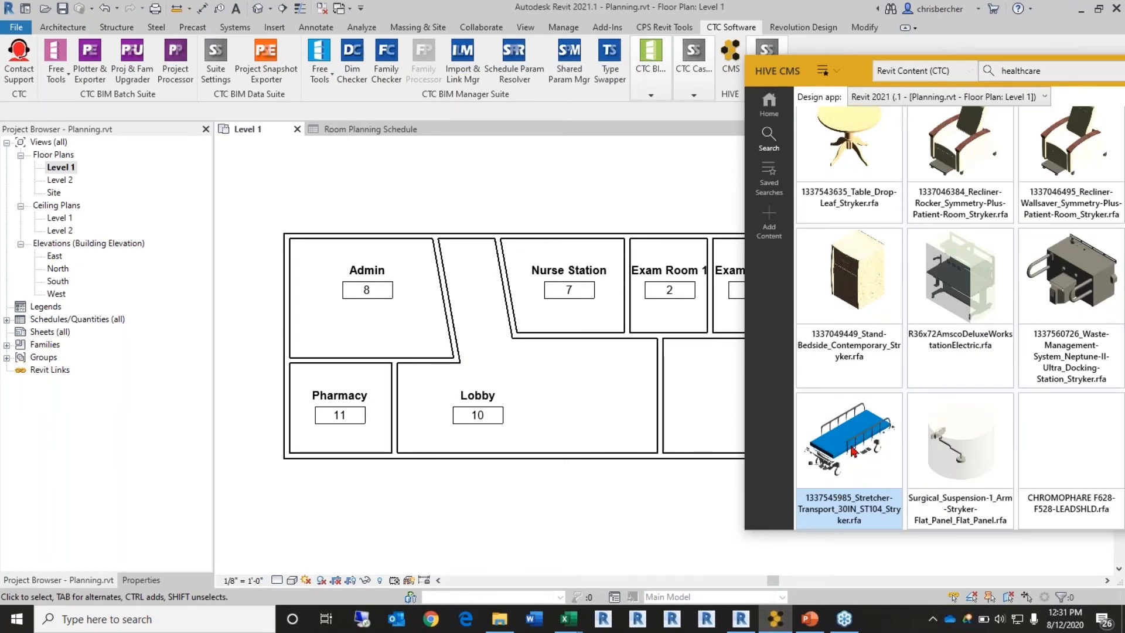
{"action": "right_click", "coordinate": [886, 437]}
{"action": "left_click", "coordinate": [914, 444]}
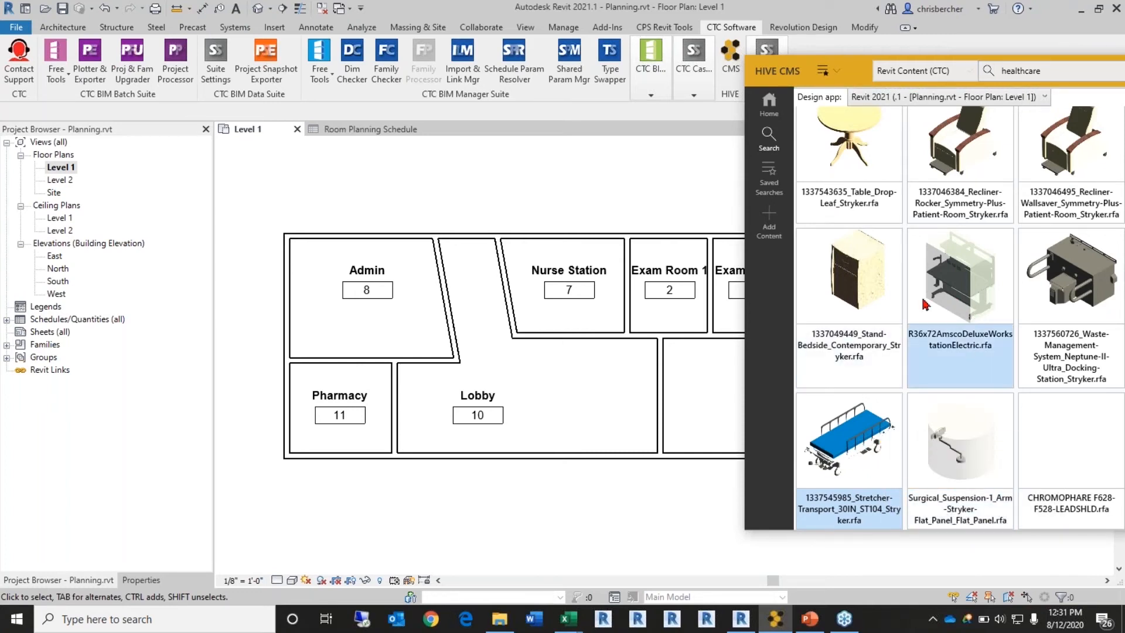
{"action": "left_click_drag", "start_coordinate": [767, 72], "coordinate": [578, 59]}
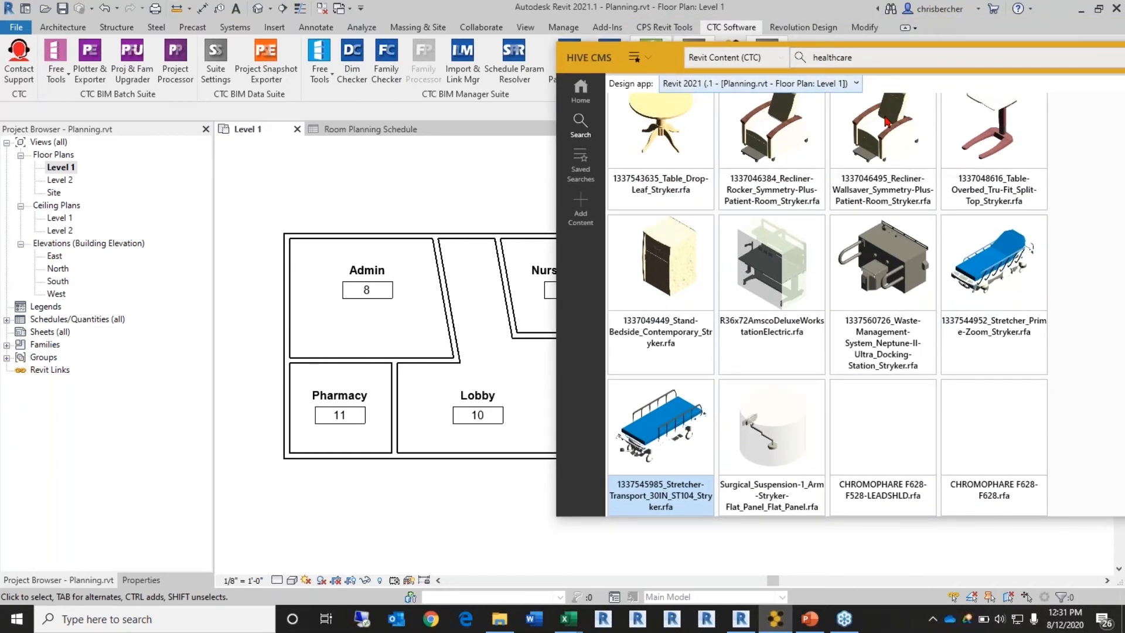
{"action": "right_click", "coordinate": [1000, 124]}
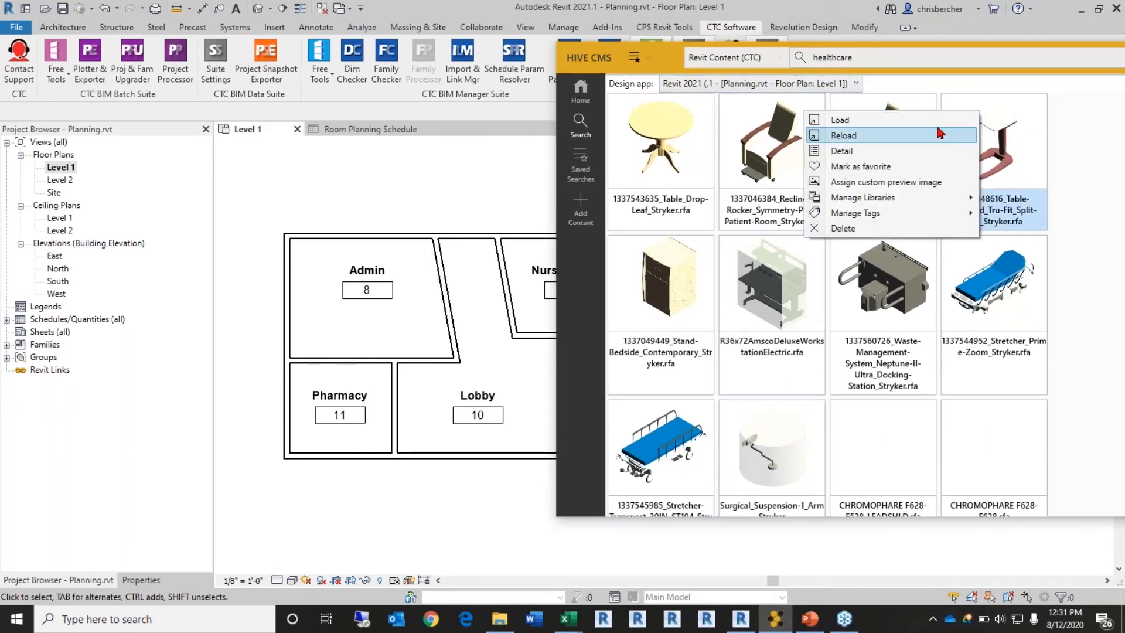
{"action": "left_click", "coordinate": [941, 135]}
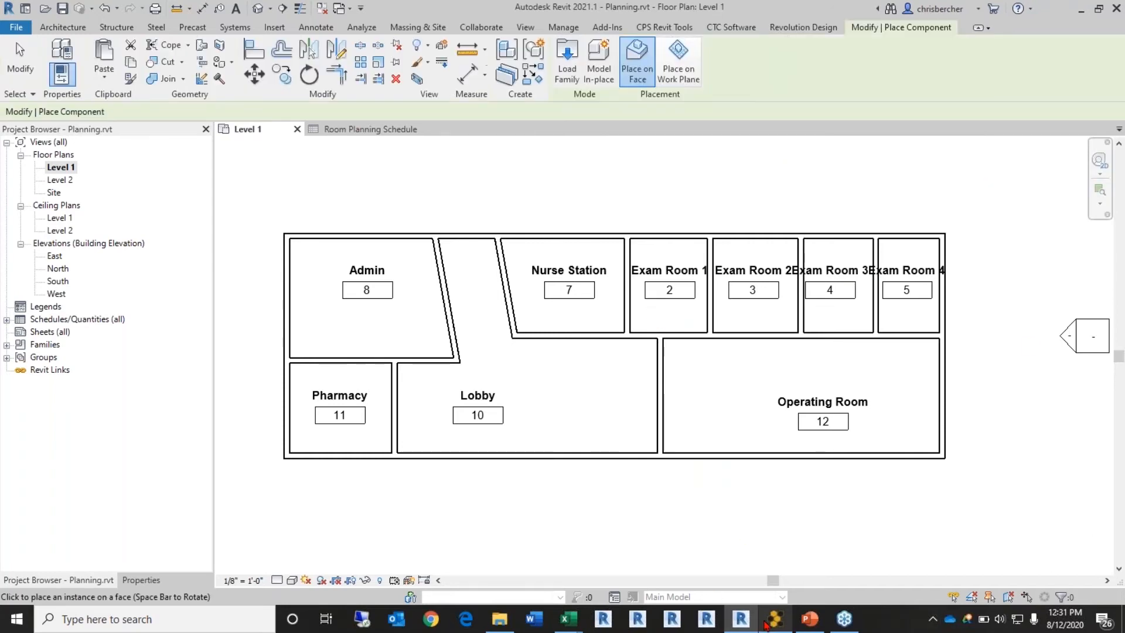
Step: Cancel the pending placement and load the overbed table family from HIVE again
{"action": "mouse_move", "coordinate": [772, 621]}
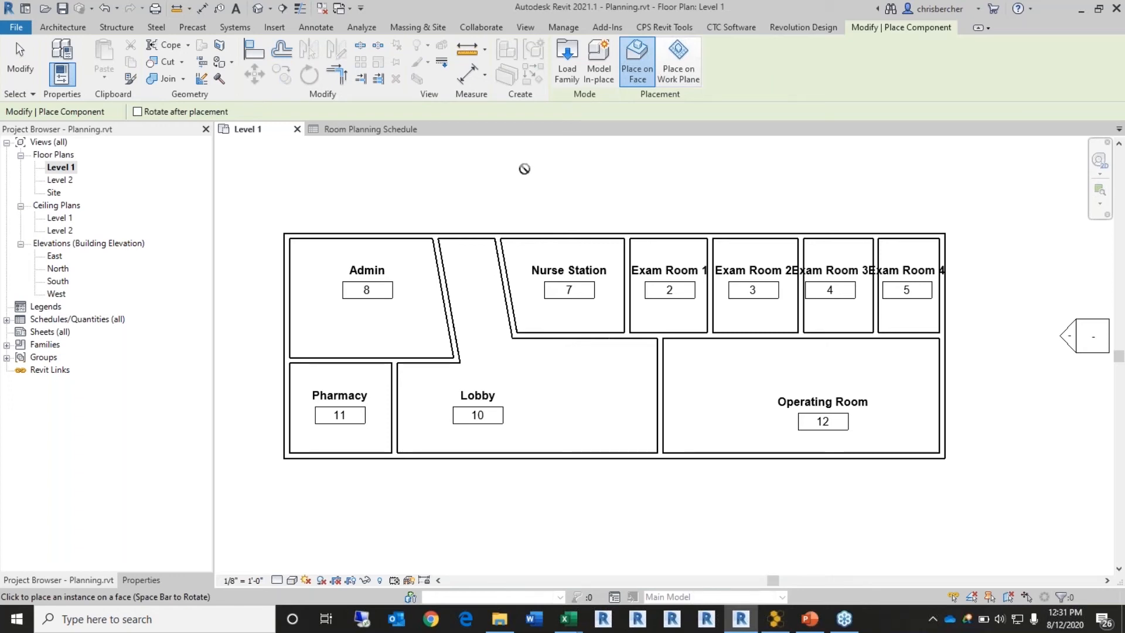
{"action": "left_click", "coordinate": [678, 61]}
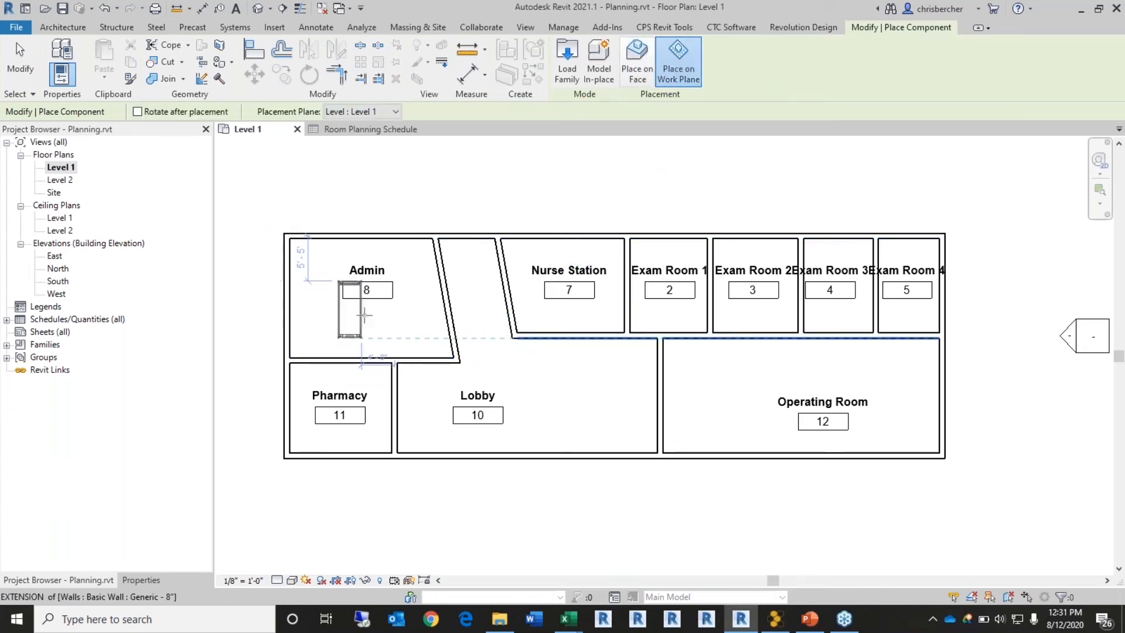
{"action": "key", "text": "Escape"}
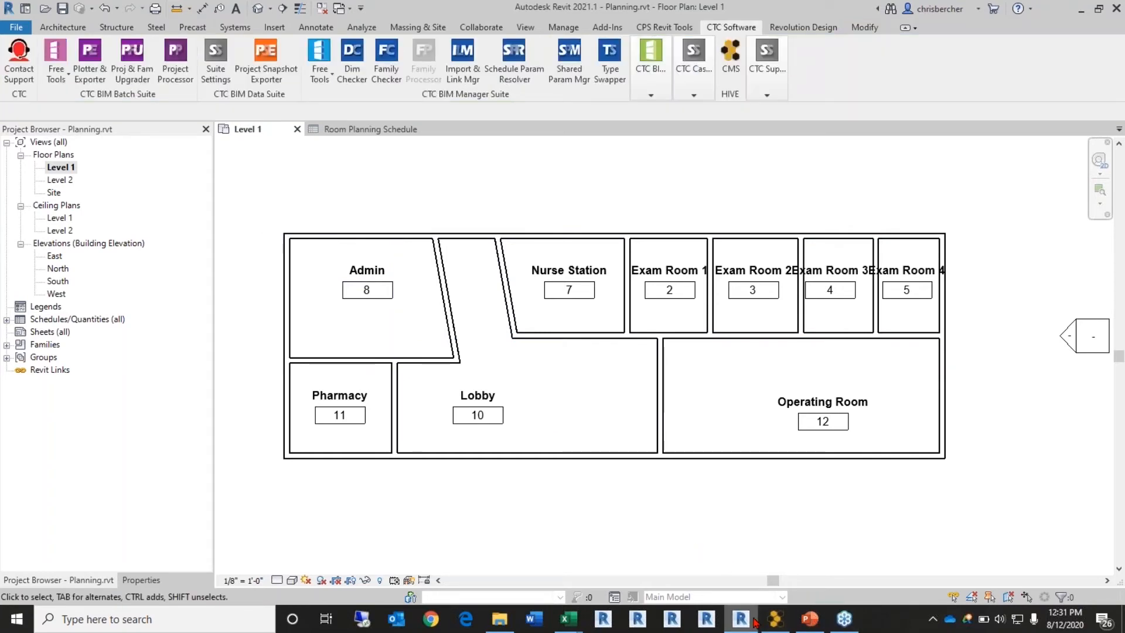
{"action": "left_click", "coordinate": [775, 618]}
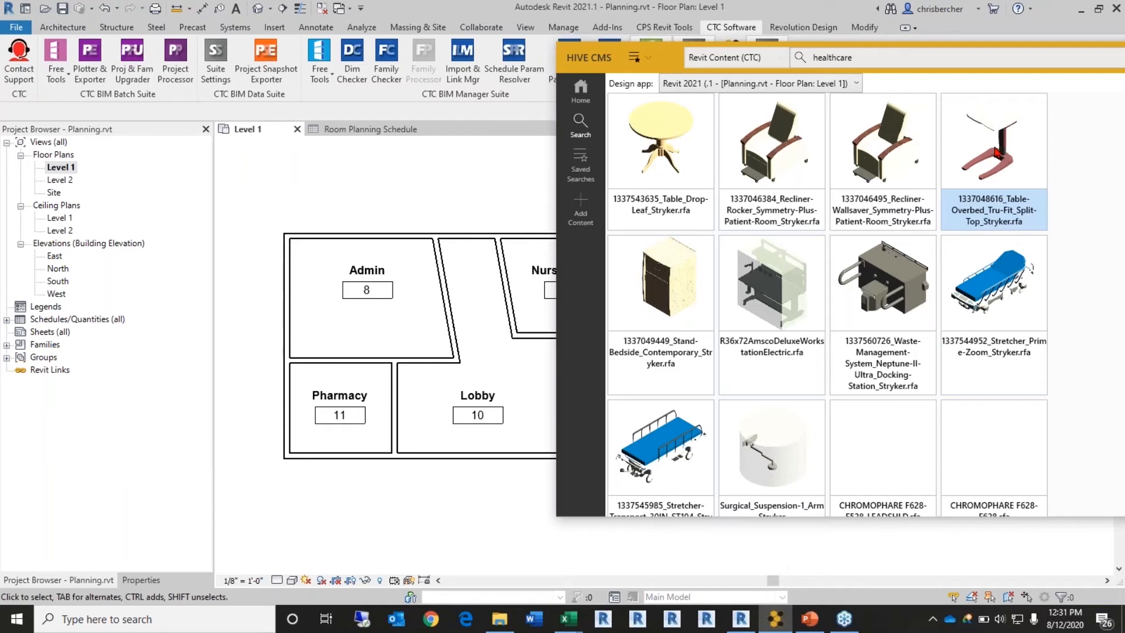
{"action": "right_click", "coordinate": [998, 154]}
{"action": "left_click", "coordinate": [944, 157]}
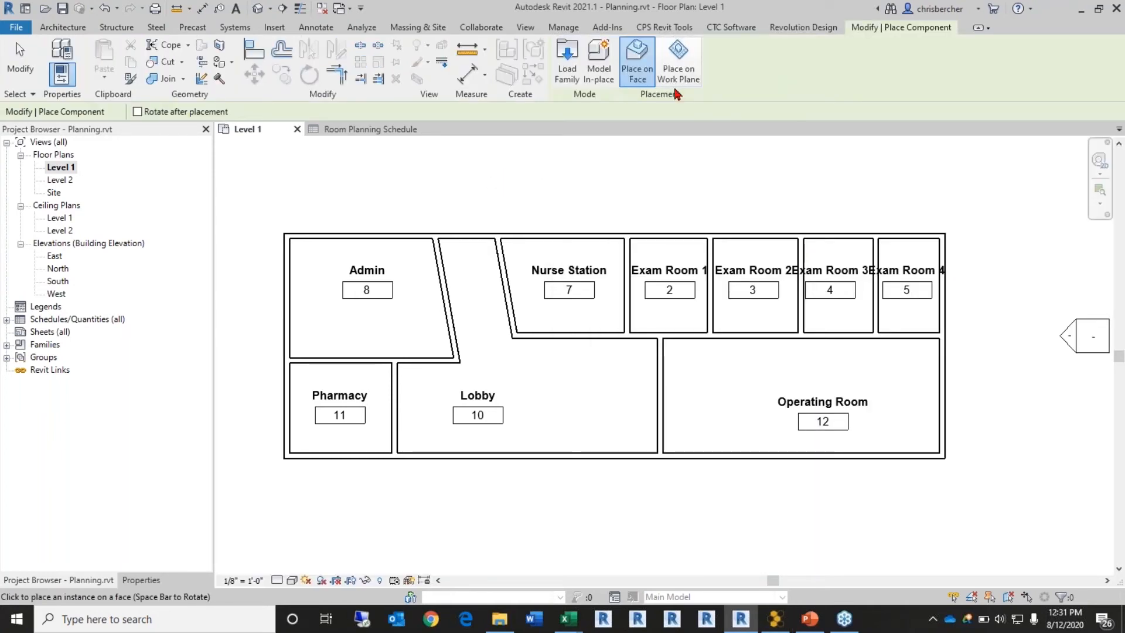
Step: Cancel component placement, deselect the exterior wall, and expand the BIM Project Suite tools
{"action": "left_click", "coordinate": [679, 65]}
{"action": "key", "text": "Escape"}
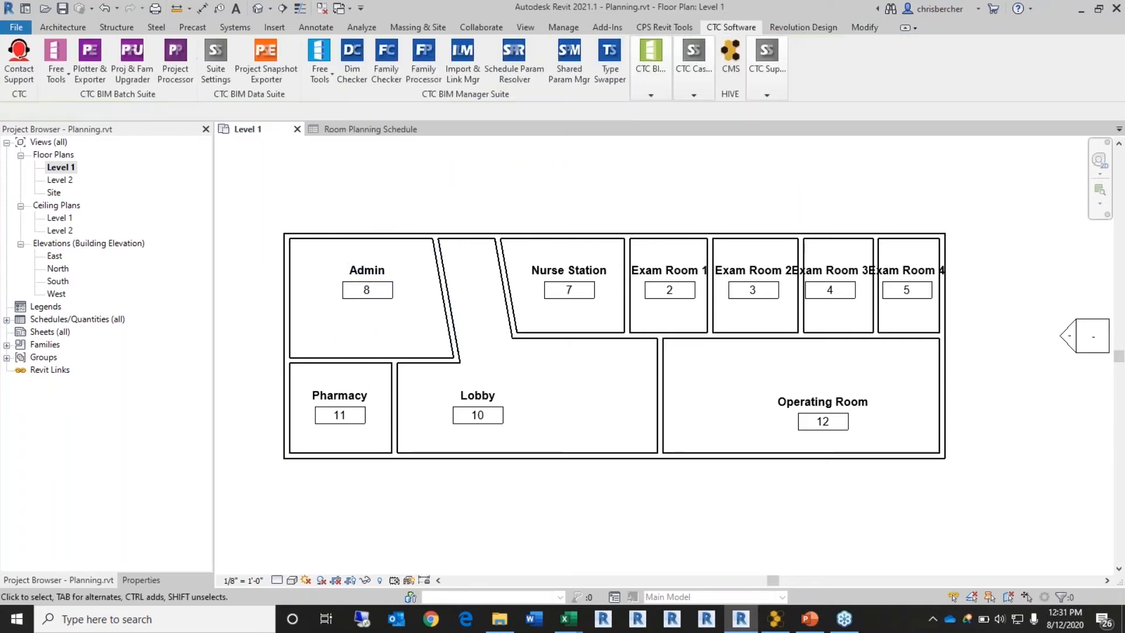
{"action": "key", "text": "Escape"}
{"action": "key", "text": "Escape"}
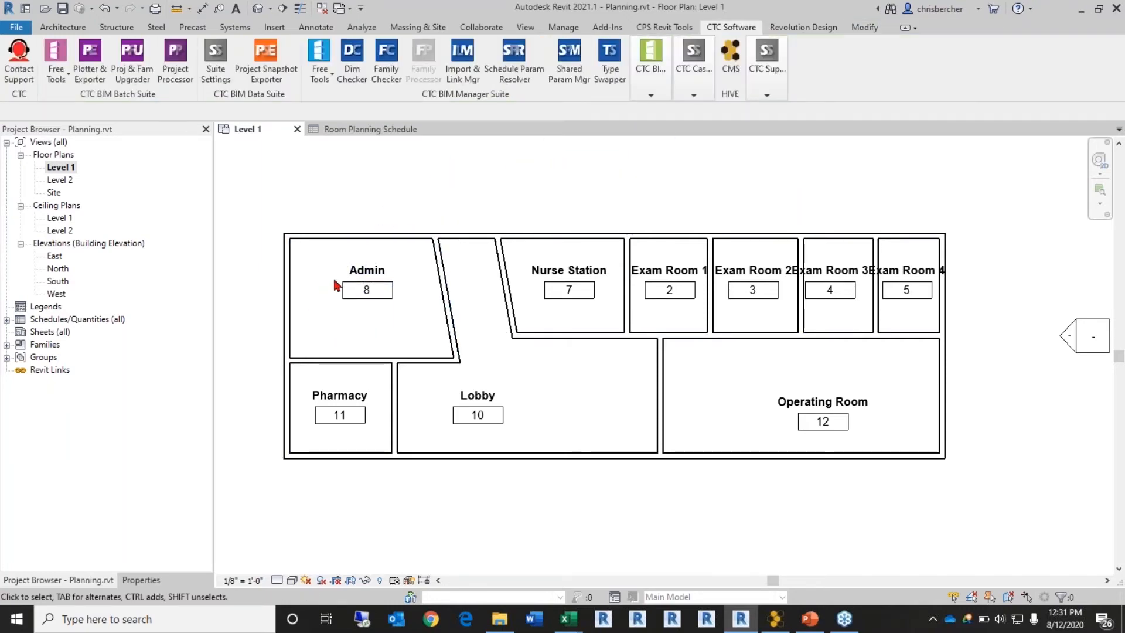
{"action": "left_click", "coordinate": [329, 235]}
{"action": "key", "text": "Escape"}
{"action": "left_click", "coordinate": [693, 65]}
{"action": "left_click", "coordinate": [644, 71]}
Step: Start Place Component (CM) and confirm the overbed table and stretcher appear in the type selector
{"action": "key", "text": "c"}
{"action": "key", "text": "m"}
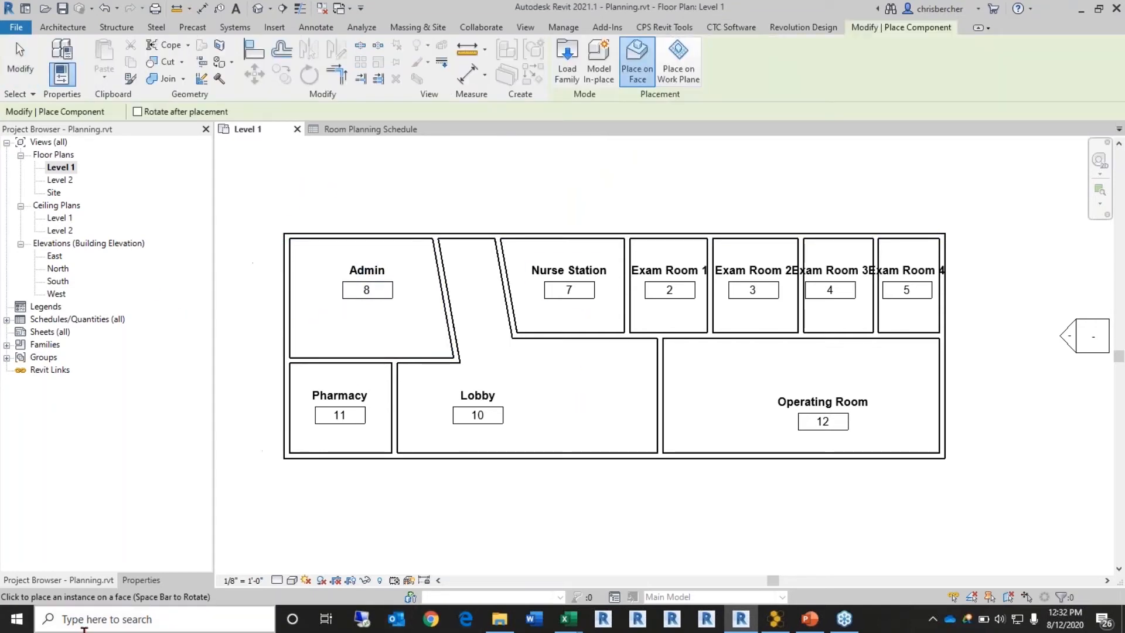
{"action": "left_click", "coordinate": [141, 580]}
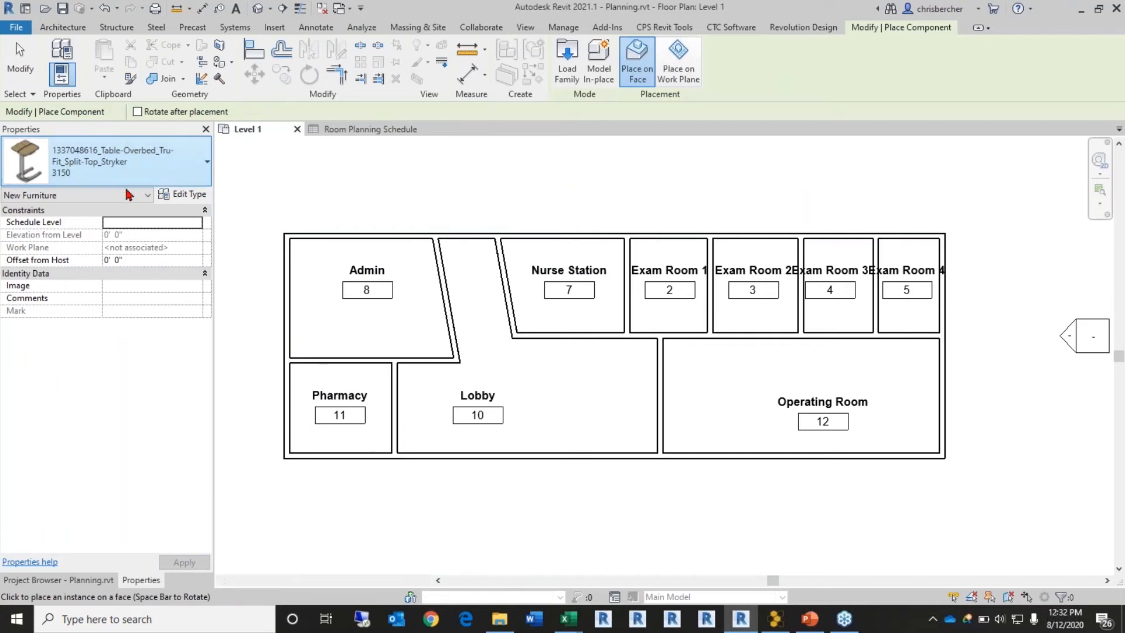
{"action": "left_click", "coordinate": [111, 161]}
{"action": "scroll", "coordinate": [134, 368], "scroll_direction": "down", "scroll_amount": 3}
{"action": "scroll", "coordinate": [134, 368], "scroll_direction": "up", "scroll_amount": 3}
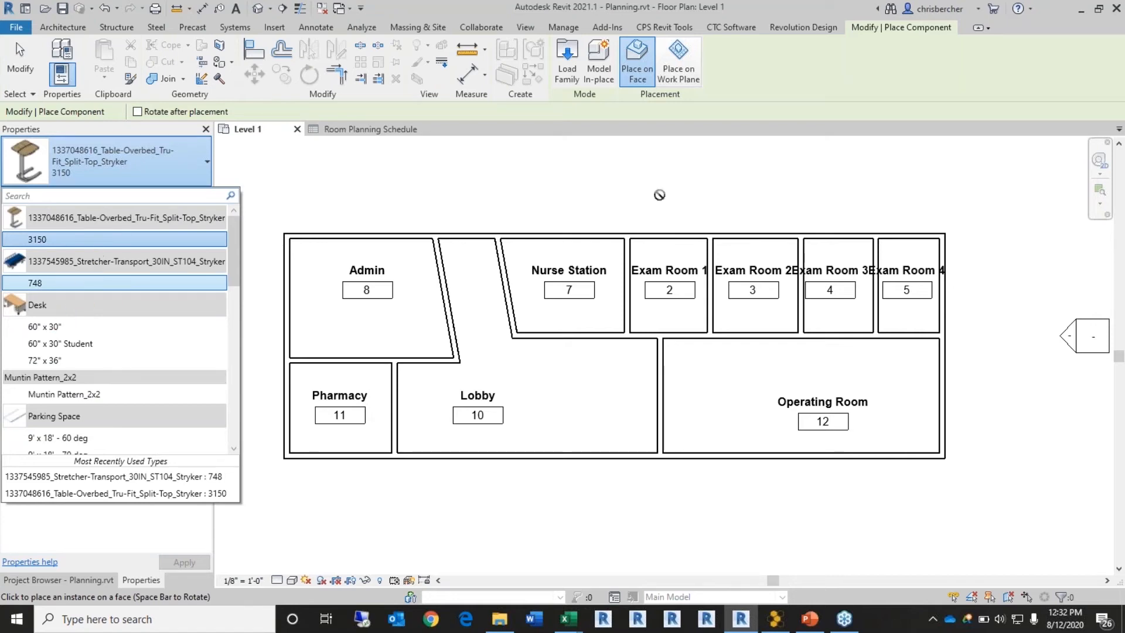
{"action": "key", "text": "Escape"}
{"action": "key", "text": "Escape"}
{"action": "left_click", "coordinate": [650, 76]}
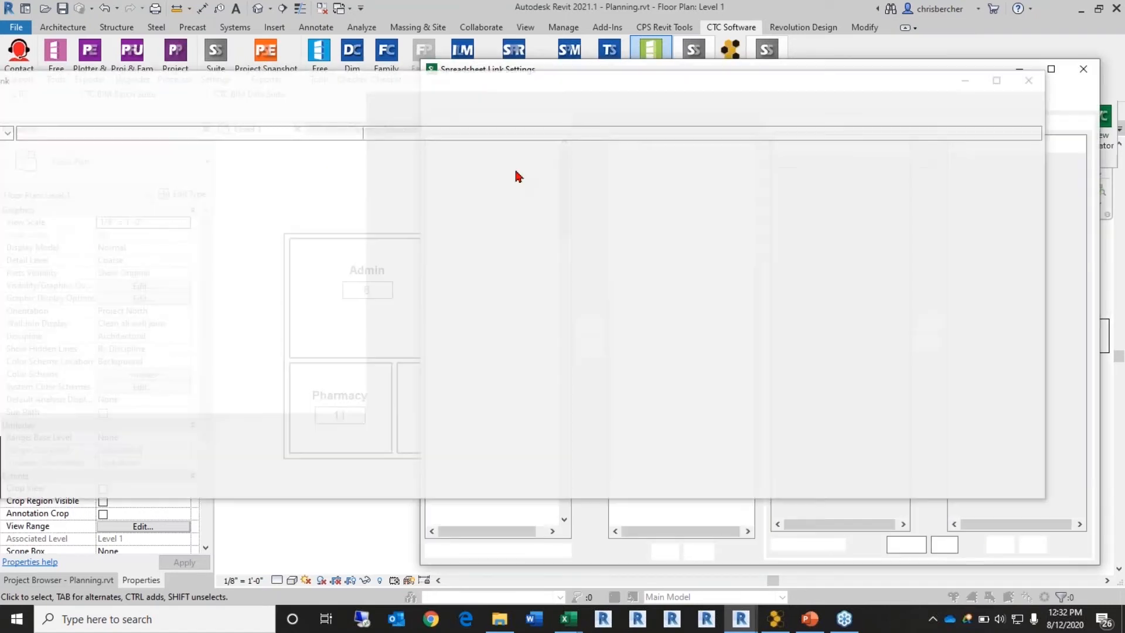
Step: Add Specialty Equipment to the linked categories, then close Spreadsheet Link Settings without saving
{"action": "left_click", "coordinate": [466, 325]}
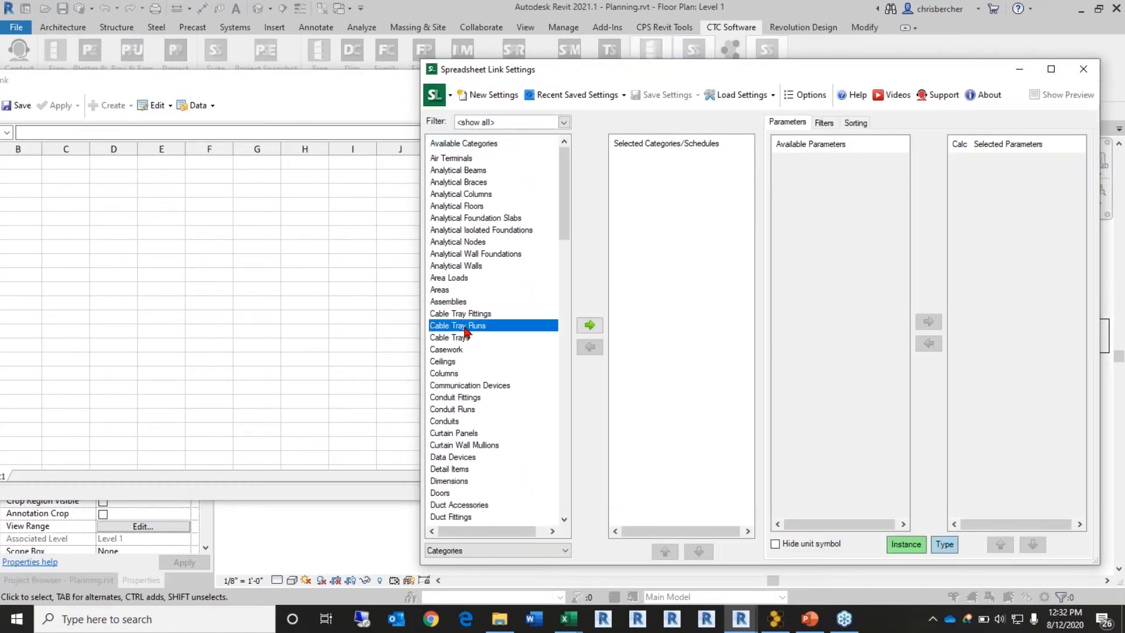
{"action": "scroll", "coordinate": [477, 451], "scroll_direction": "down", "scroll_amount": 8}
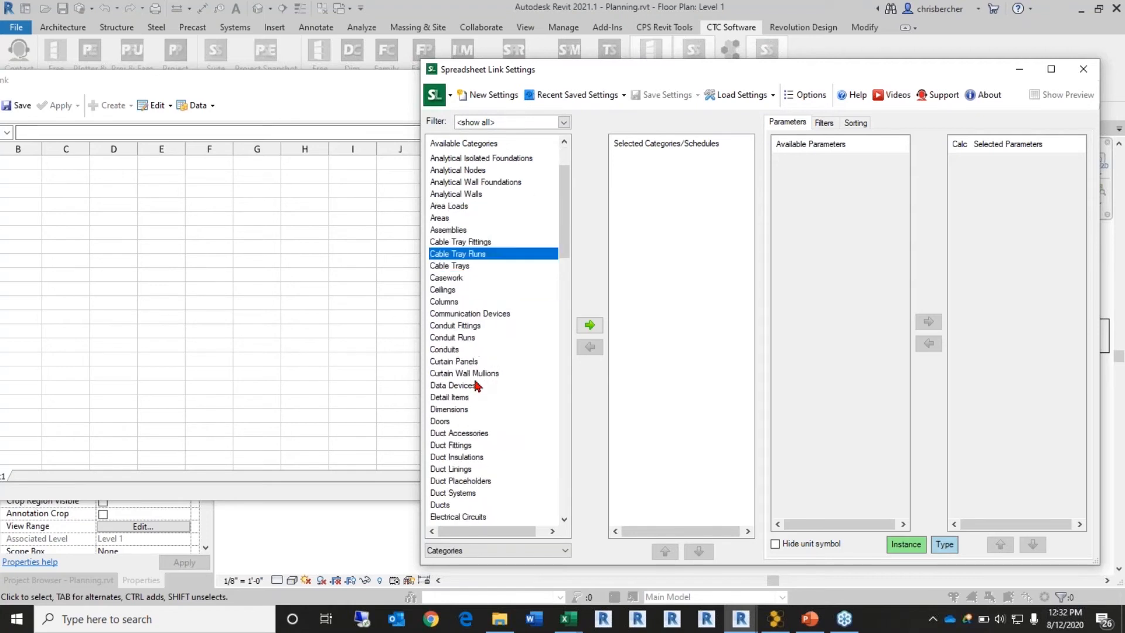
{"action": "key", "text": "s"}
{"action": "key", "text": "p"}
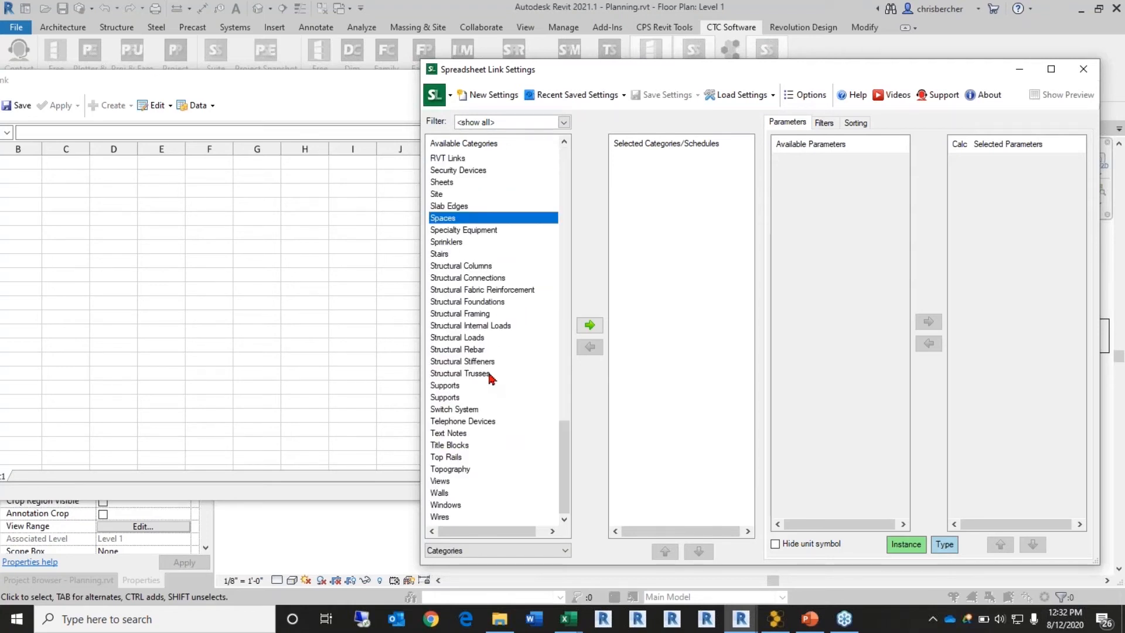
{"action": "double_click", "coordinate": [475, 230]}
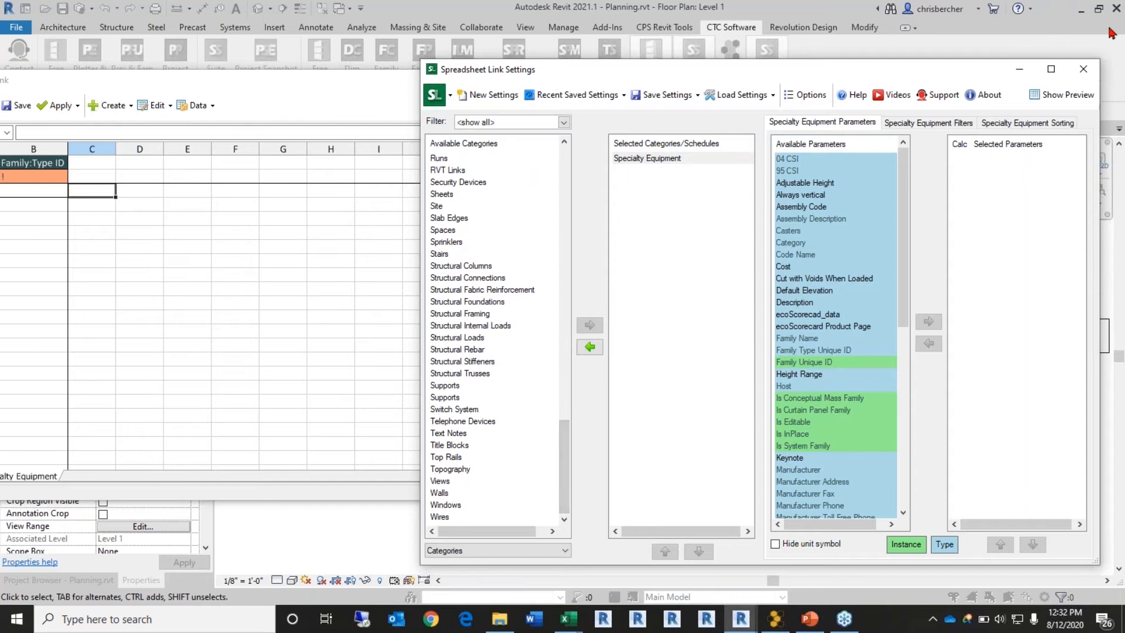
{"action": "left_click", "coordinate": [1084, 69]}
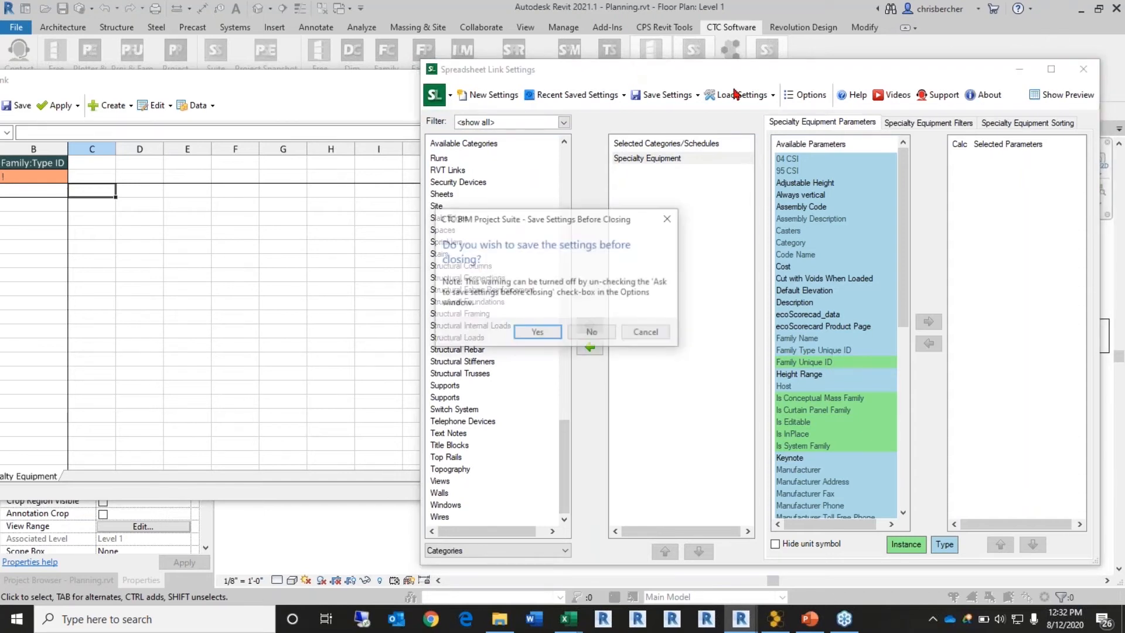
{"action": "left_click", "coordinate": [591, 332]}
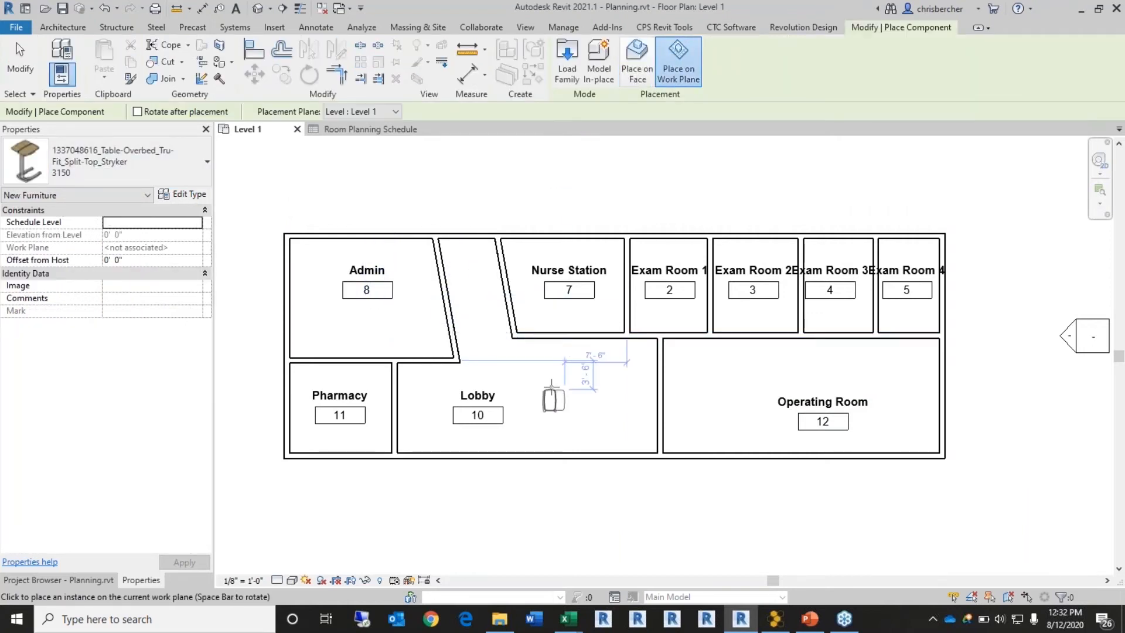
Step: Place a Stryker Stretcher 748 and a Desk 60" x 30" in the Lobby
{"action": "left_click", "coordinate": [103, 167]}
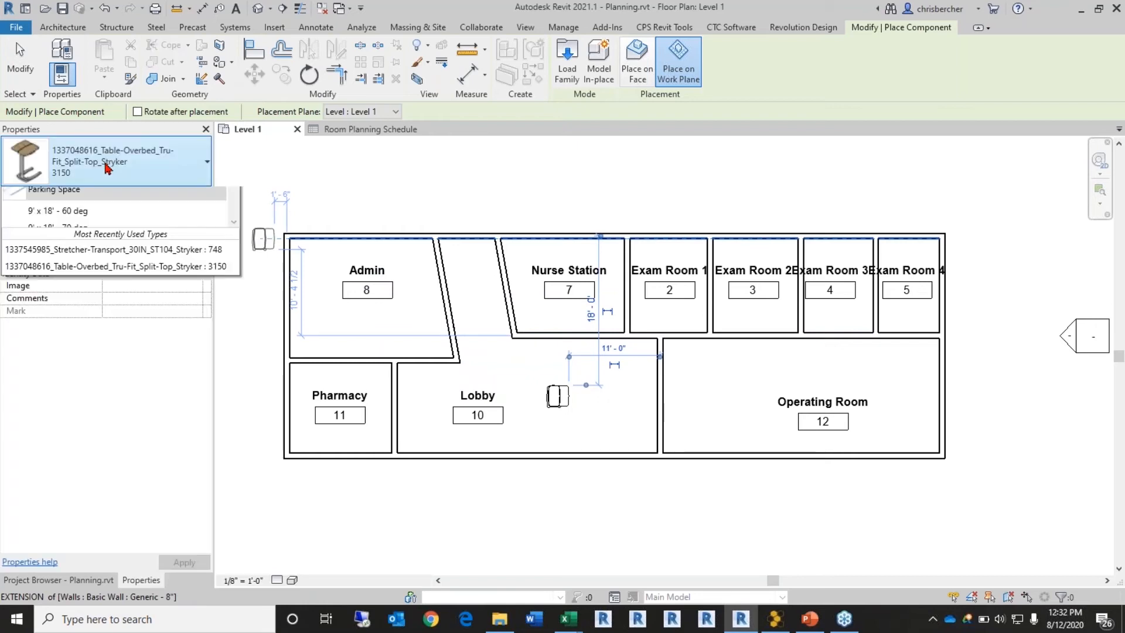
{"action": "left_click", "coordinate": [88, 283]}
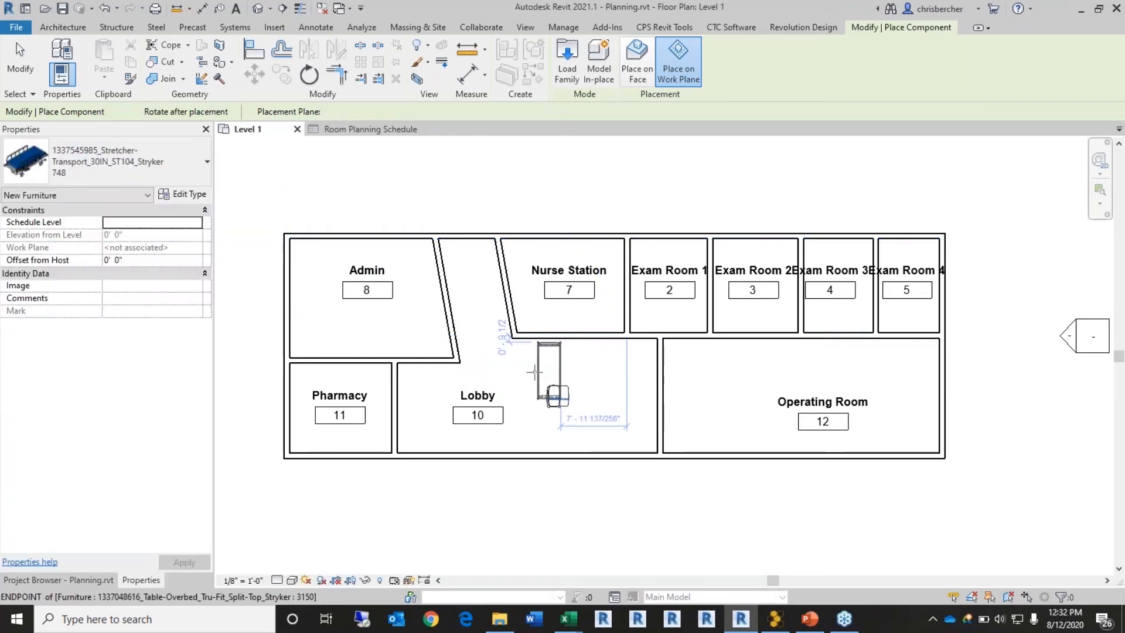
{"action": "left_click", "coordinate": [501, 363]}
{"action": "left_click", "coordinate": [140, 164]}
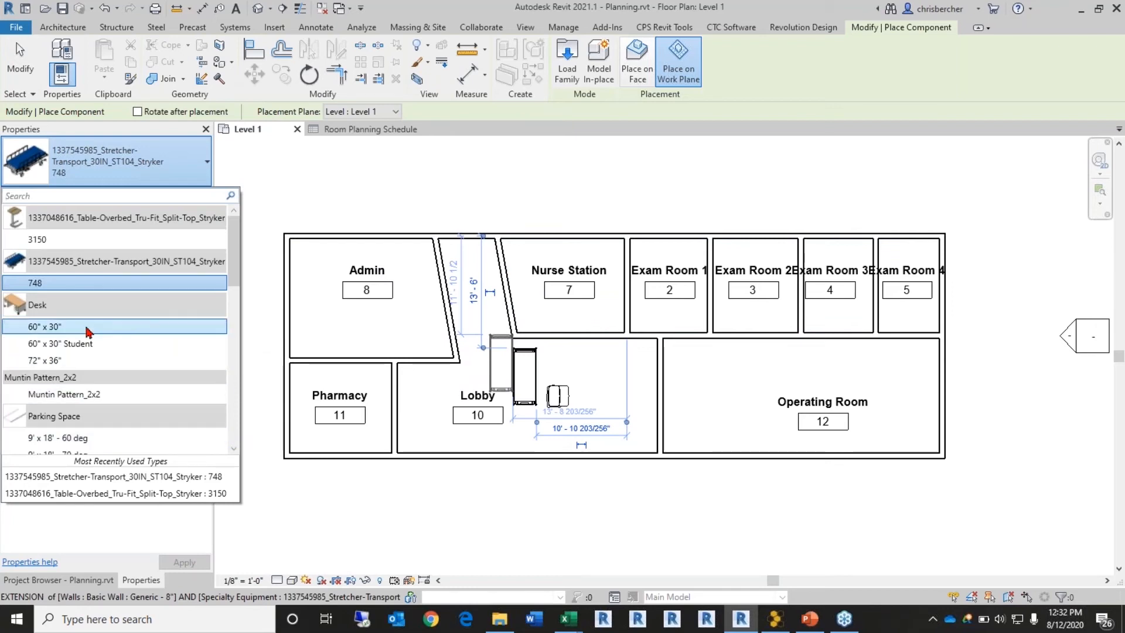
{"action": "left_click", "coordinate": [602, 378]}
{"action": "key", "text": "Escape"}
{"action": "key", "text": "Escape"}
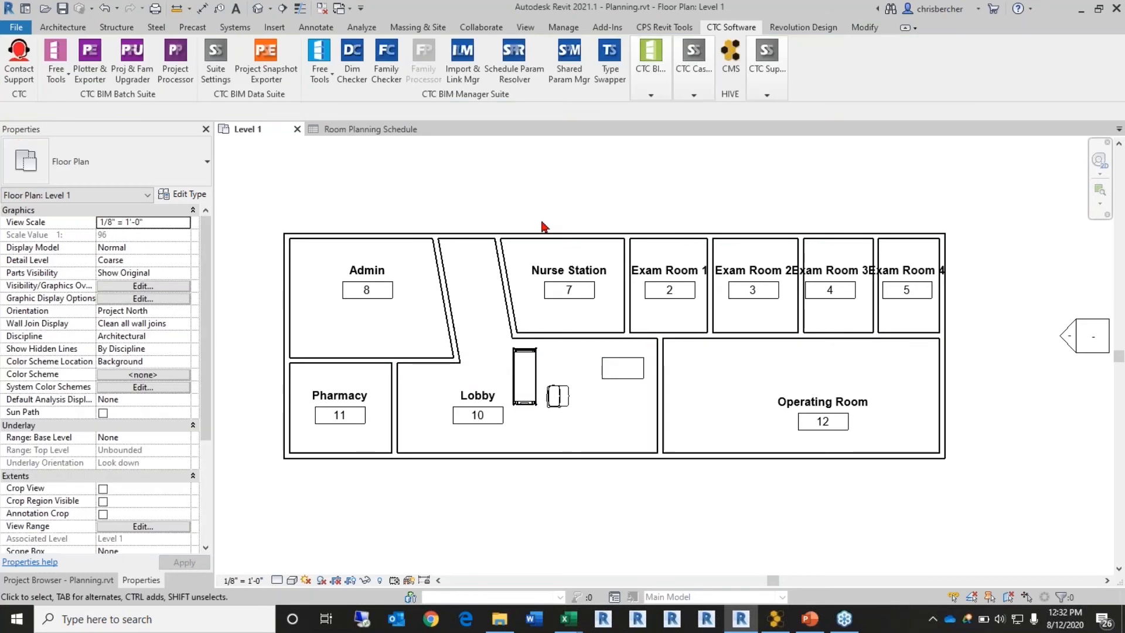
{"action": "left_click", "coordinate": [530, 369]}
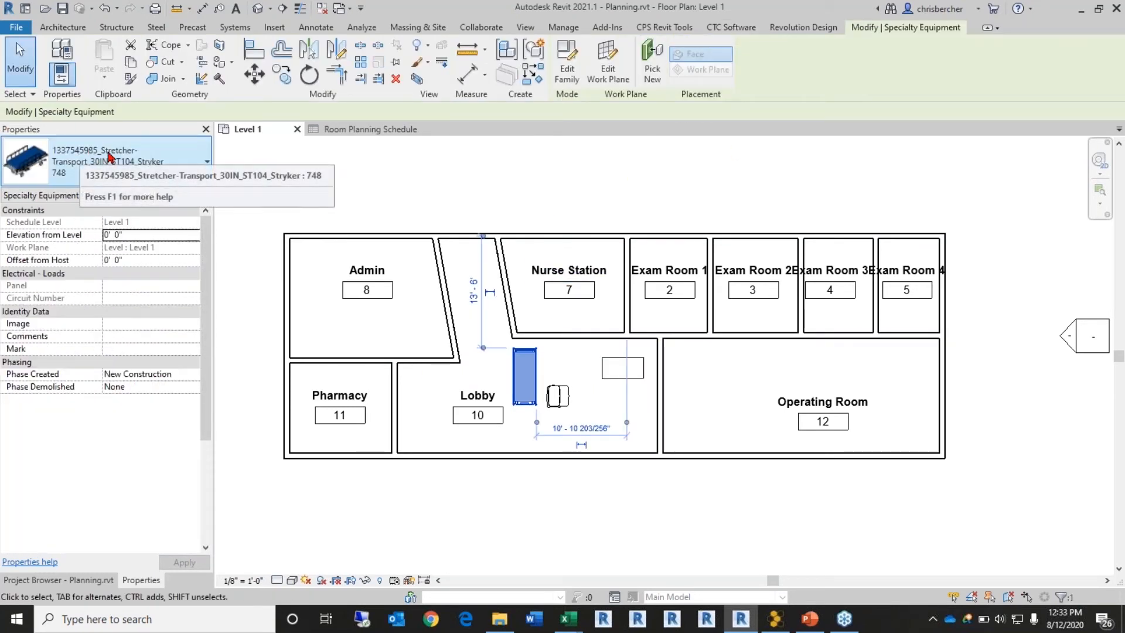
{"action": "left_click", "coordinate": [492, 183]}
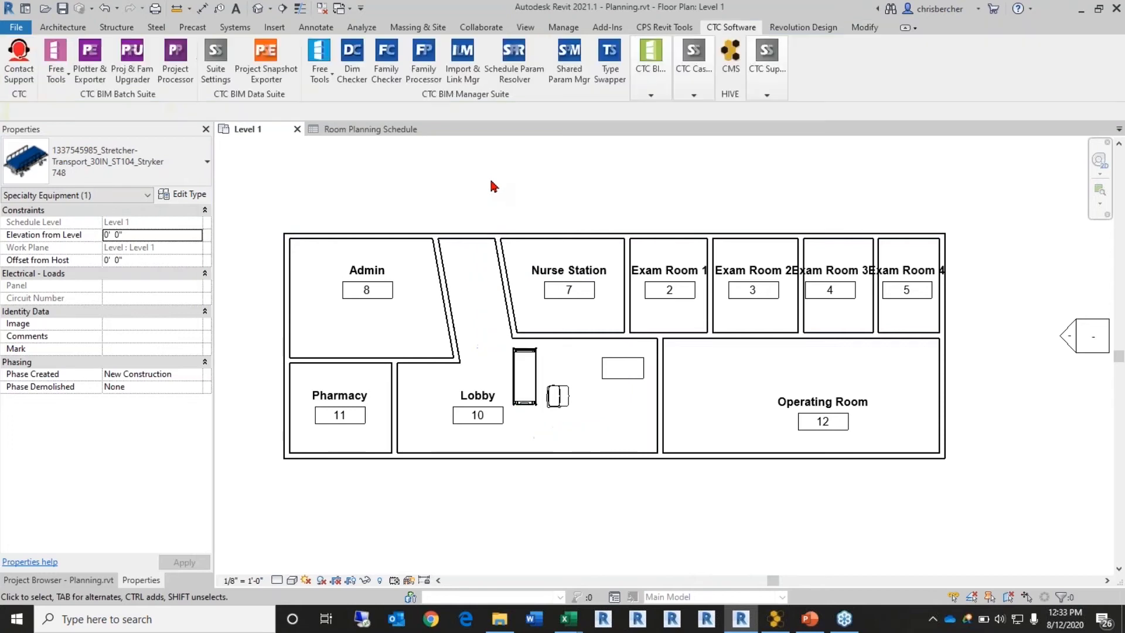
Step: Open Spreadsheet Link, try adding Specialty Equipment, then close it without saving
{"action": "left_click", "coordinate": [644, 72]}
{"action": "left_click", "coordinate": [1003, 143]}
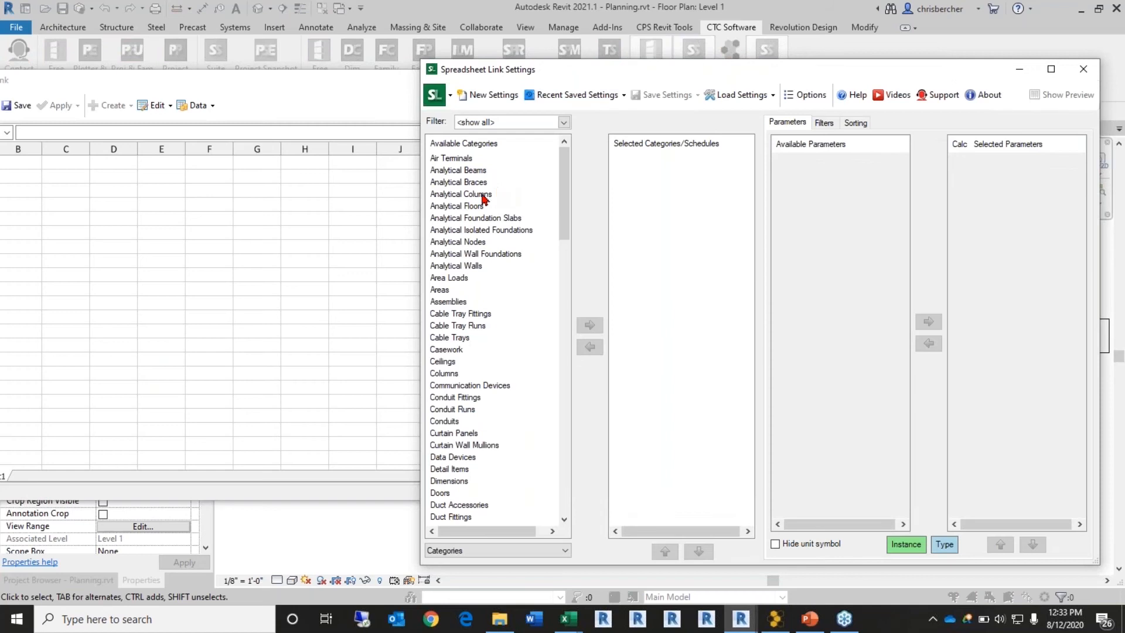
{"action": "left_click", "coordinate": [496, 376]}
{"action": "key", "text": "s"}
{"action": "key", "text": "p"}
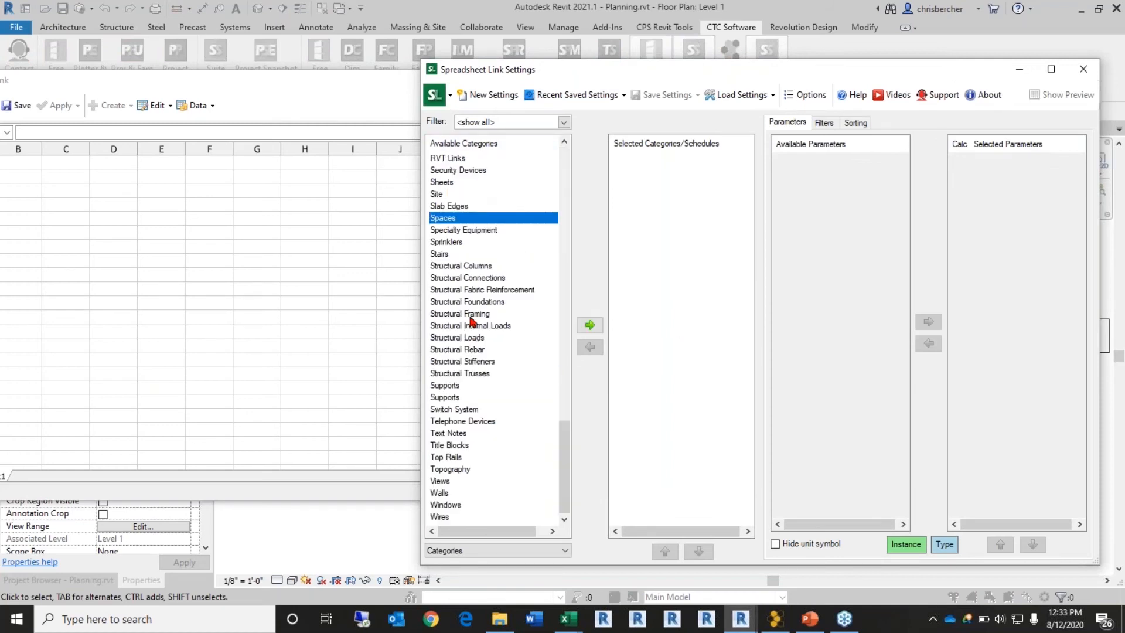
{"action": "key", "text": "e"}
{"action": "double_click", "coordinate": [547, 234]}
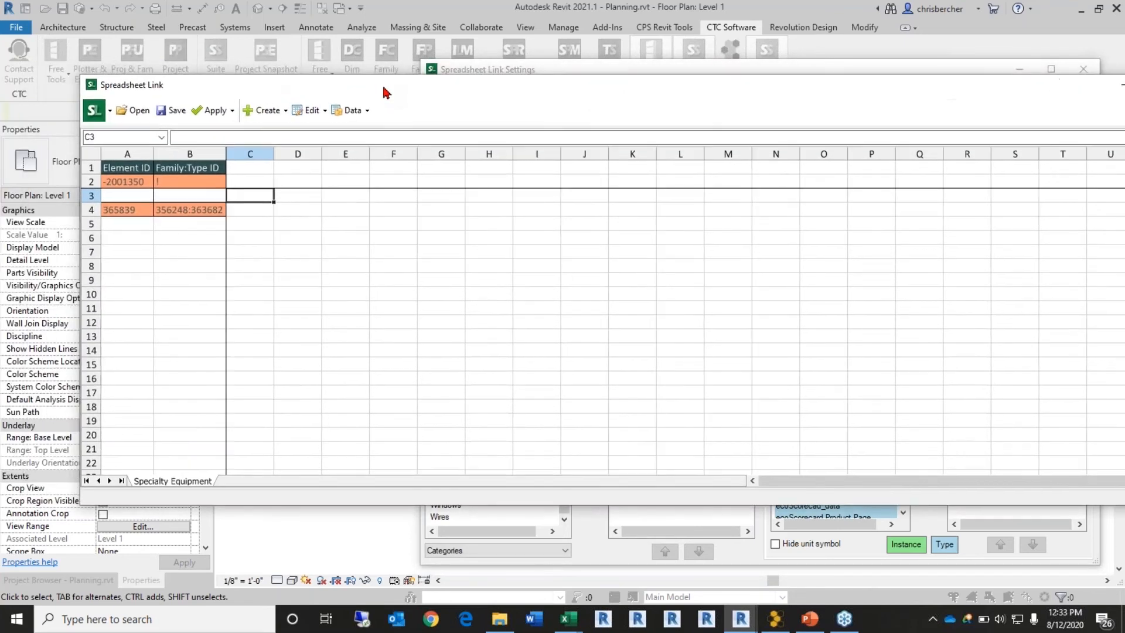
{"action": "left_click_drag", "start_coordinate": [414, 95], "coordinate": [662, 149]}
{"action": "left_click", "coordinate": [973, 158]}
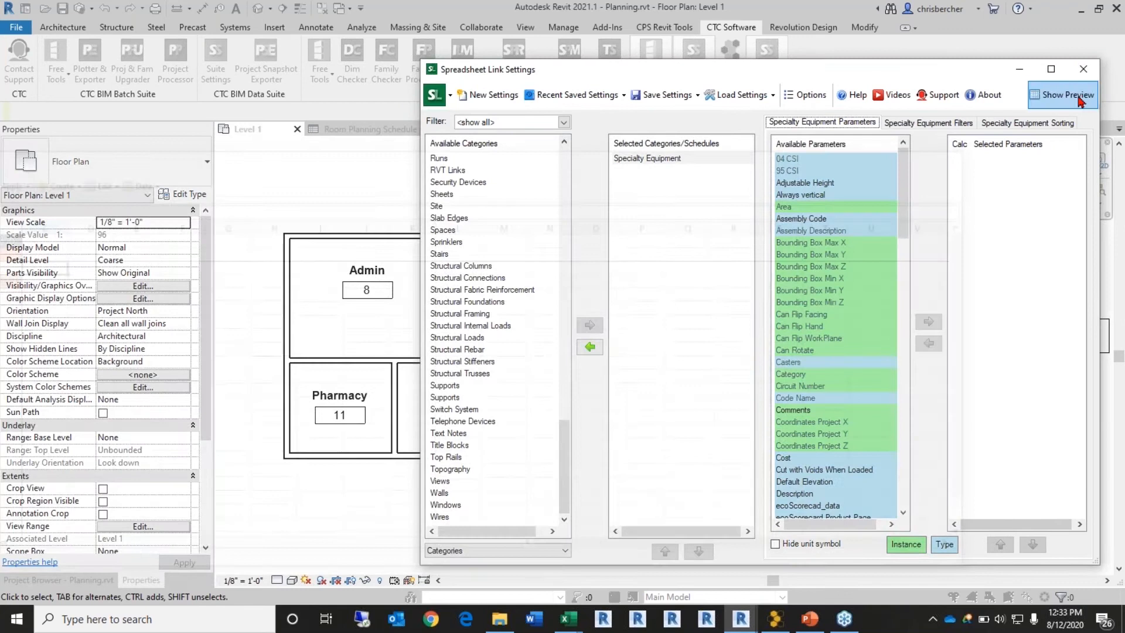
{"action": "left_click", "coordinate": [1083, 69]}
{"action": "left_click", "coordinate": [597, 335]}
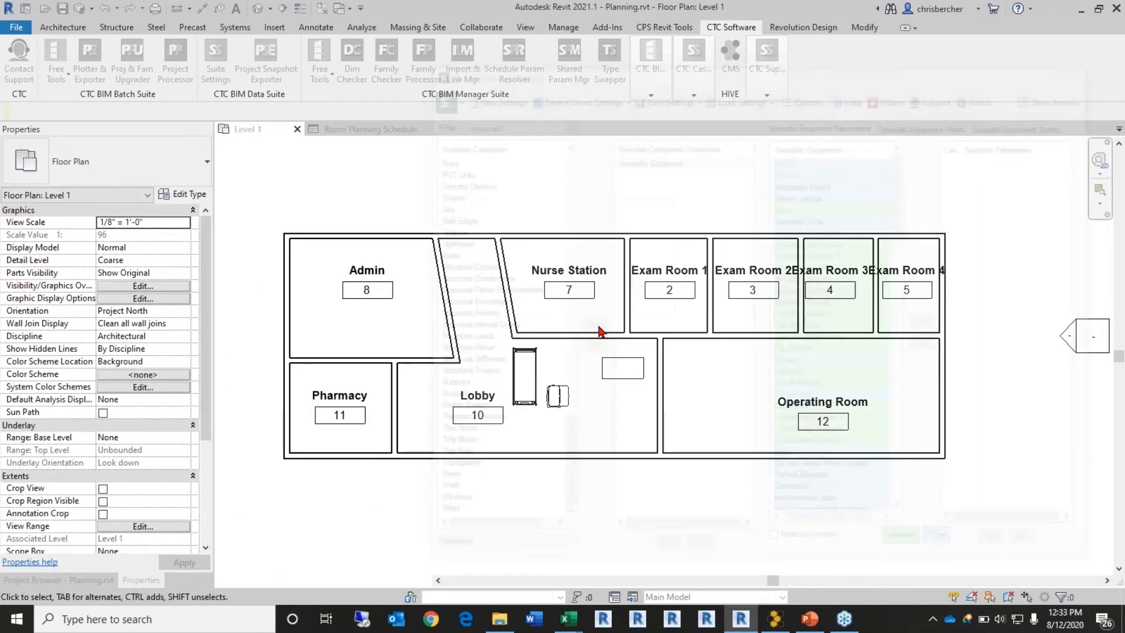
Step: Make the overbed table's 11'-0" temporary dimension permanent
{"action": "left_click", "coordinate": [523, 376]}
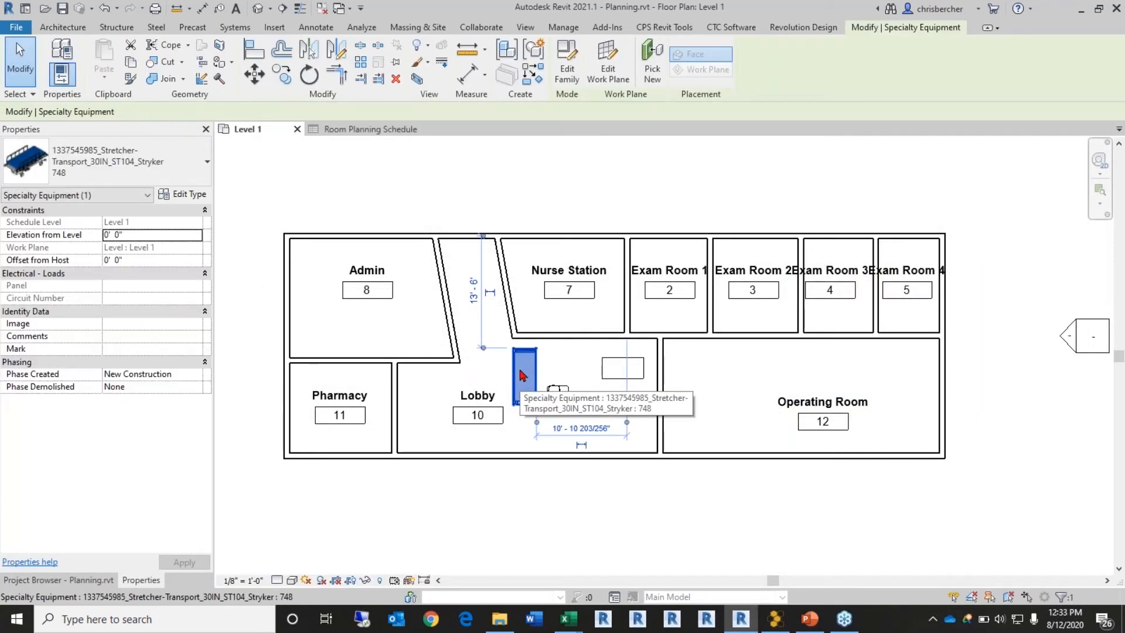
{"action": "left_click", "coordinate": [599, 382]}
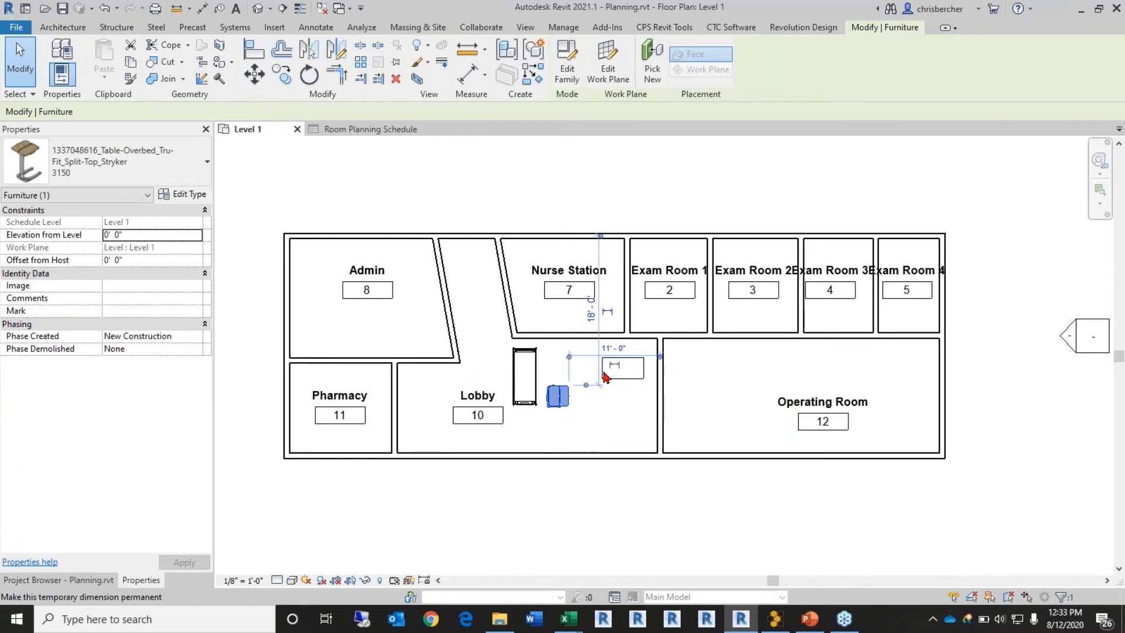
{"action": "left_click", "coordinate": [607, 374]}
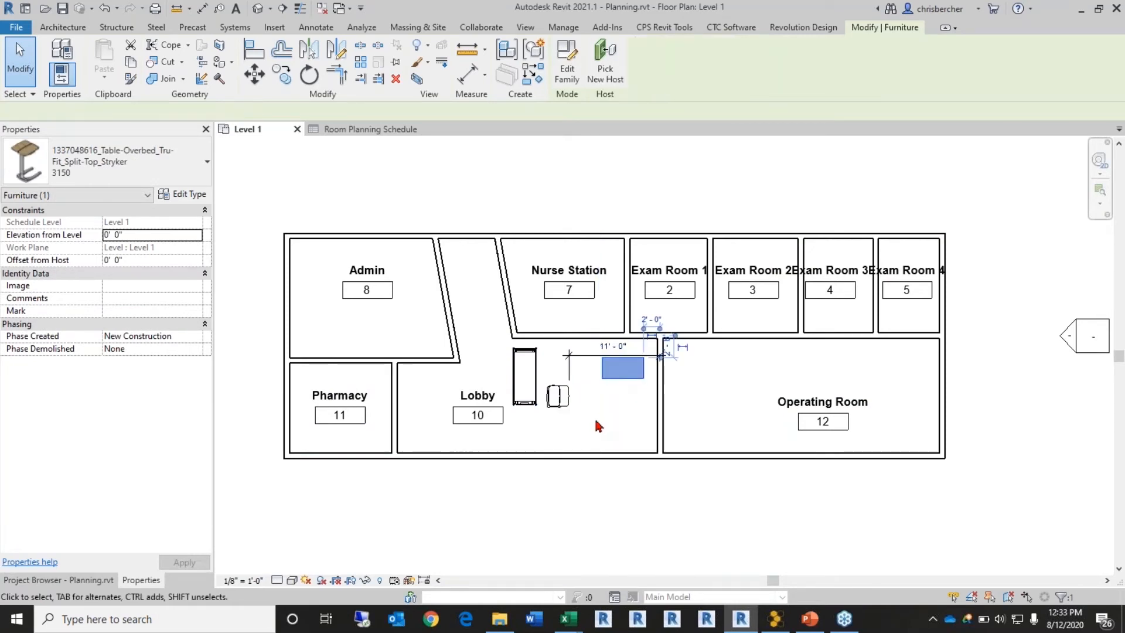
{"action": "left_click", "coordinate": [513, 208]}
Step: Reopen Spreadsheet Link and link the Furniture category with a Family and Type column
{"action": "left_click", "coordinate": [650, 77]}
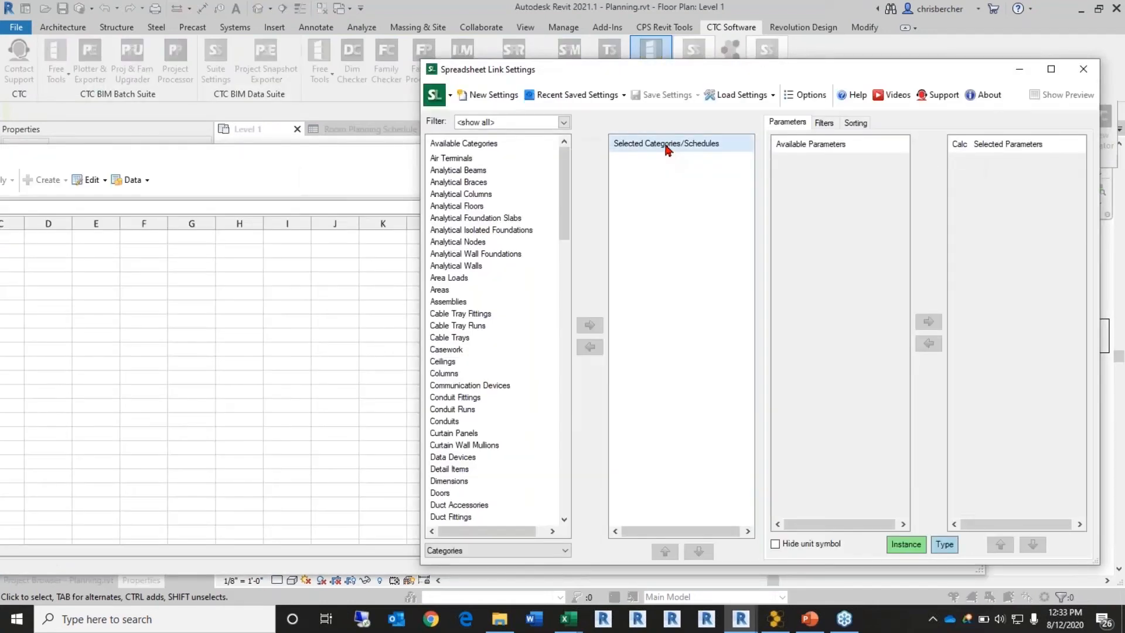
{"action": "left_click", "coordinate": [471, 315]}
{"action": "key", "text": "f"}
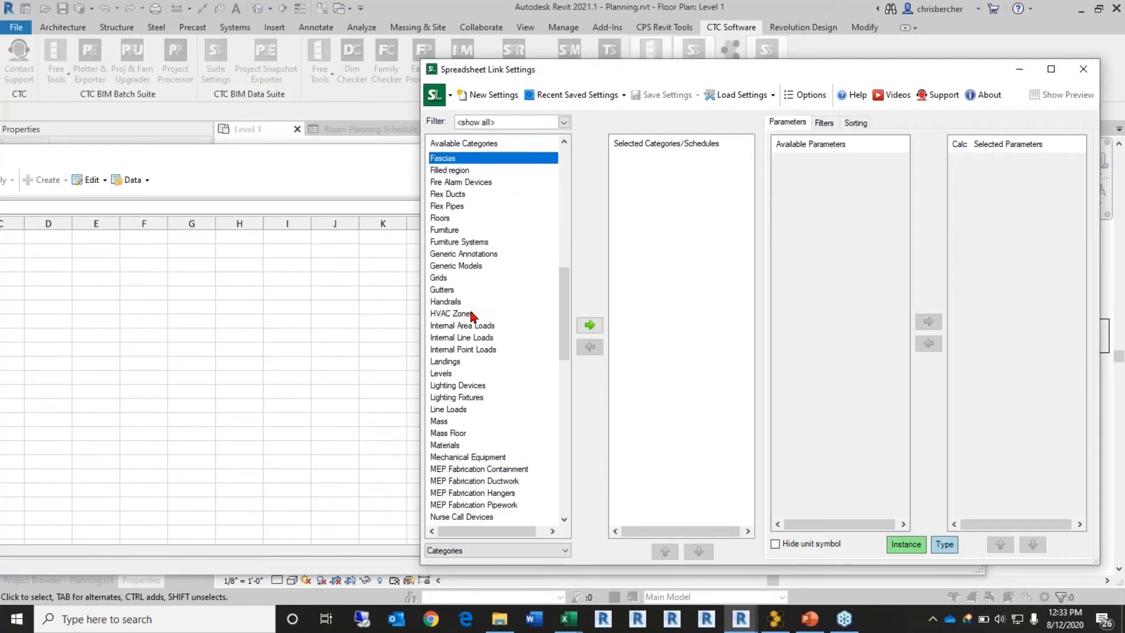
{"action": "double_click", "coordinate": [456, 231]}
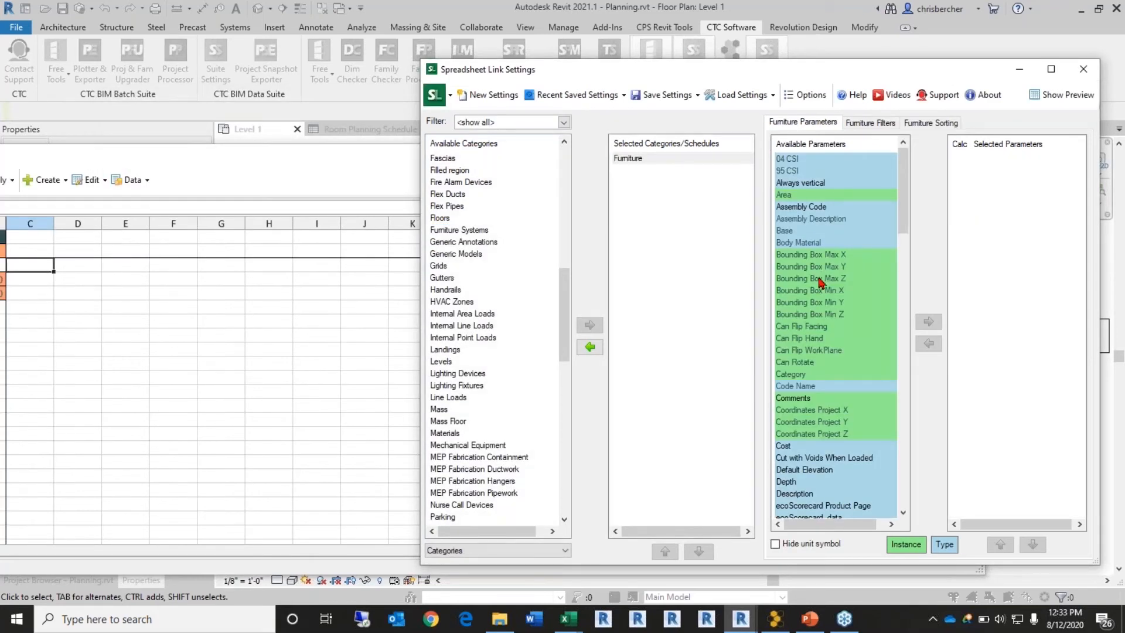
{"action": "scroll", "coordinate": [821, 283], "scroll_direction": "down", "scroll_amount": 6}
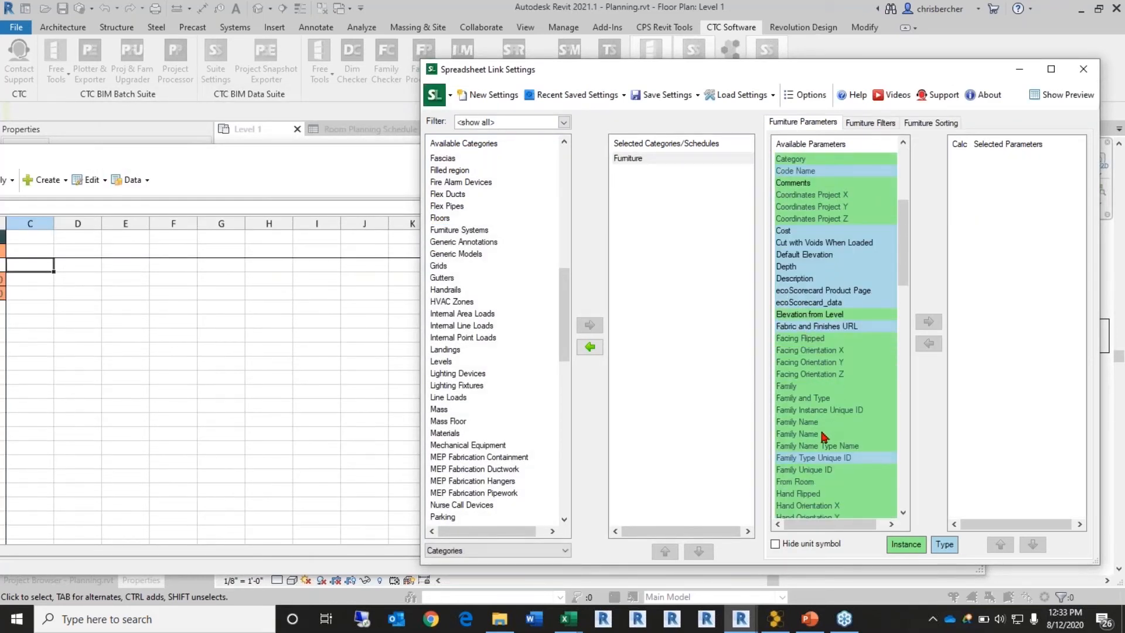
{"action": "double_click", "coordinate": [813, 400]}
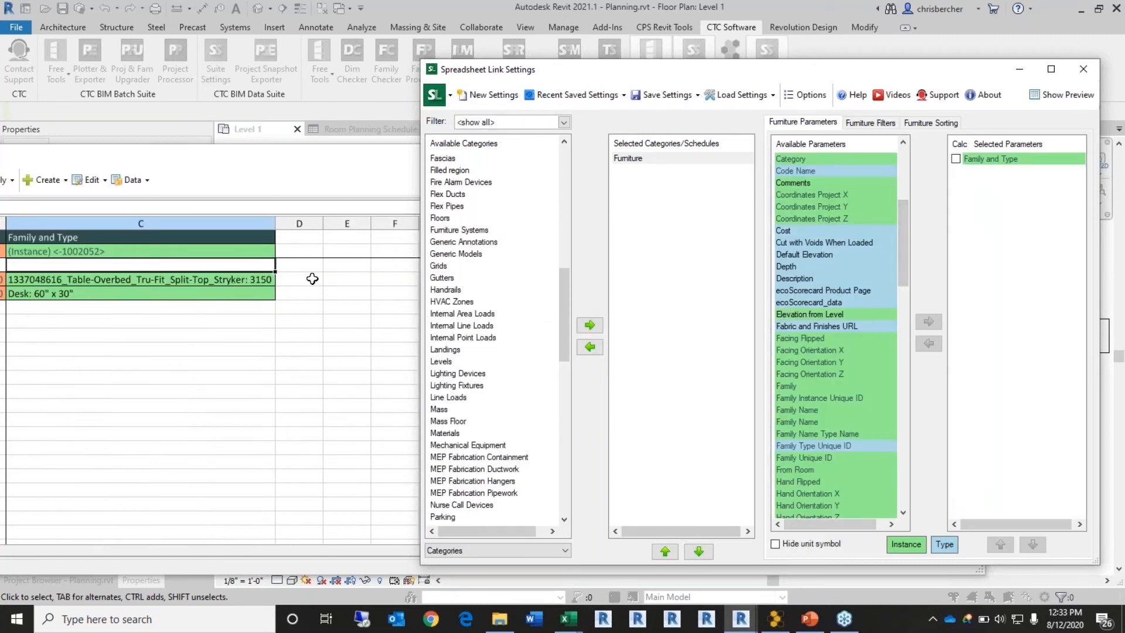
{"action": "left_click", "coordinate": [279, 222]}
{"action": "left_click", "coordinate": [263, 221]}
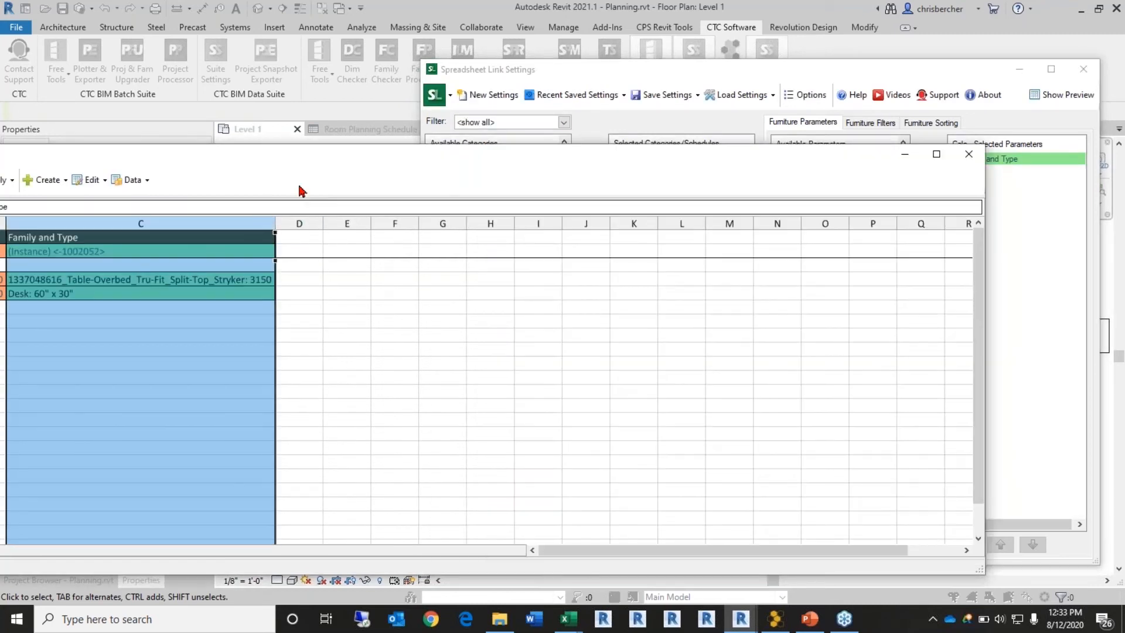
{"action": "left_click_drag", "start_coordinate": [314, 143], "coordinate": [418, 135]}
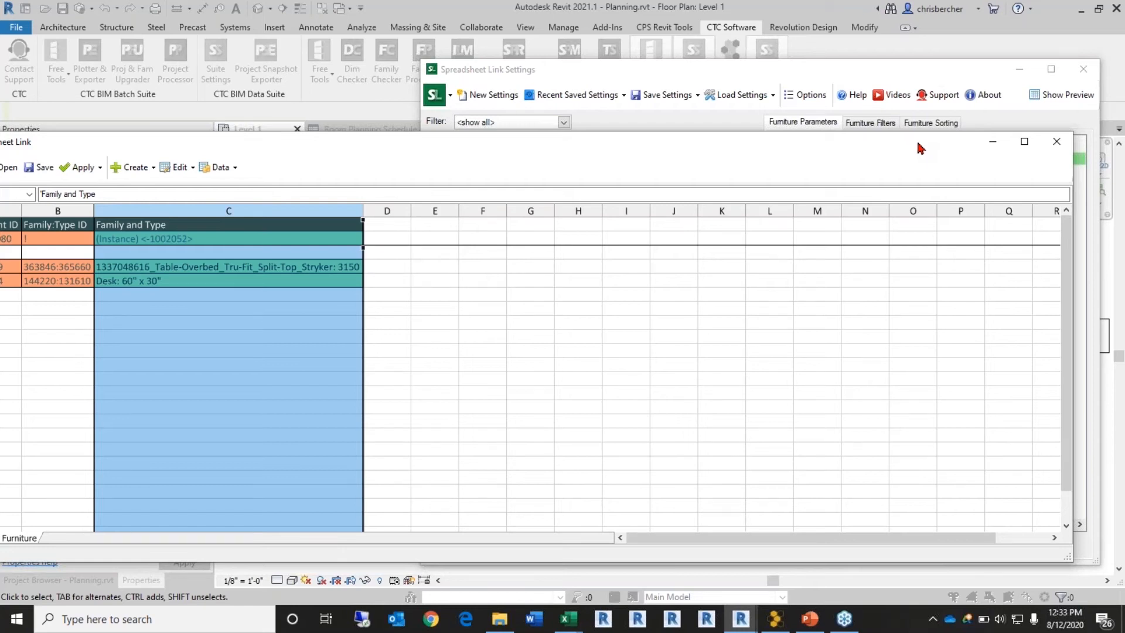
{"action": "left_click", "coordinate": [983, 71]}
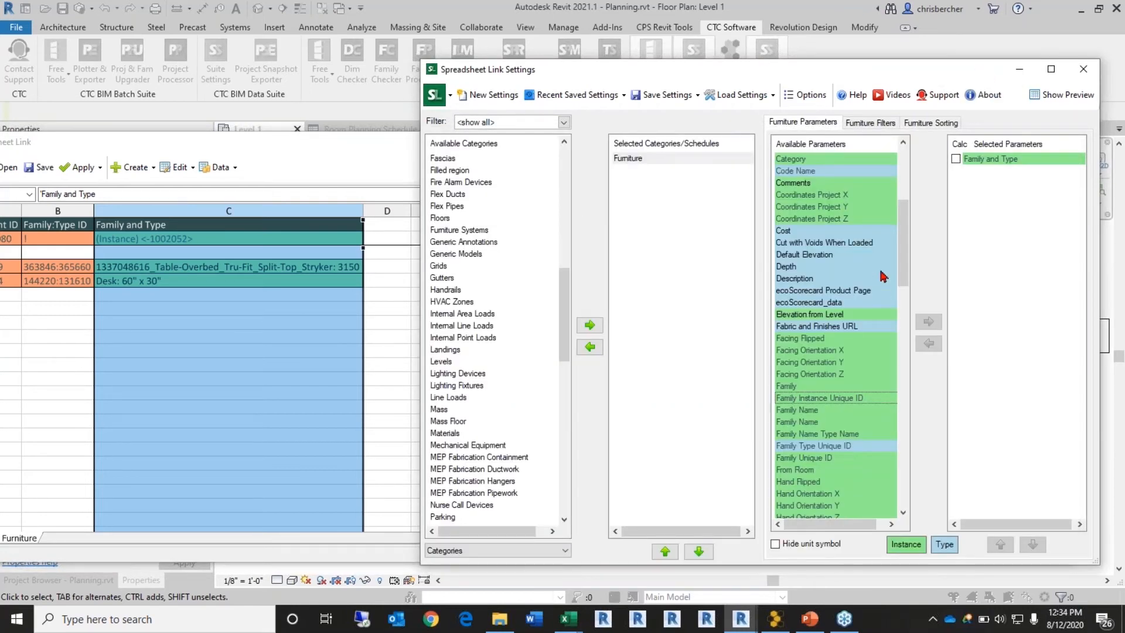
Step: Add Width, Depth and Height as Furniture spreadsheet columns
{"action": "left_click", "coordinate": [827, 387]}
{"action": "scroll", "coordinate": [826, 400], "scroll_direction": "down", "scroll_amount": 5}
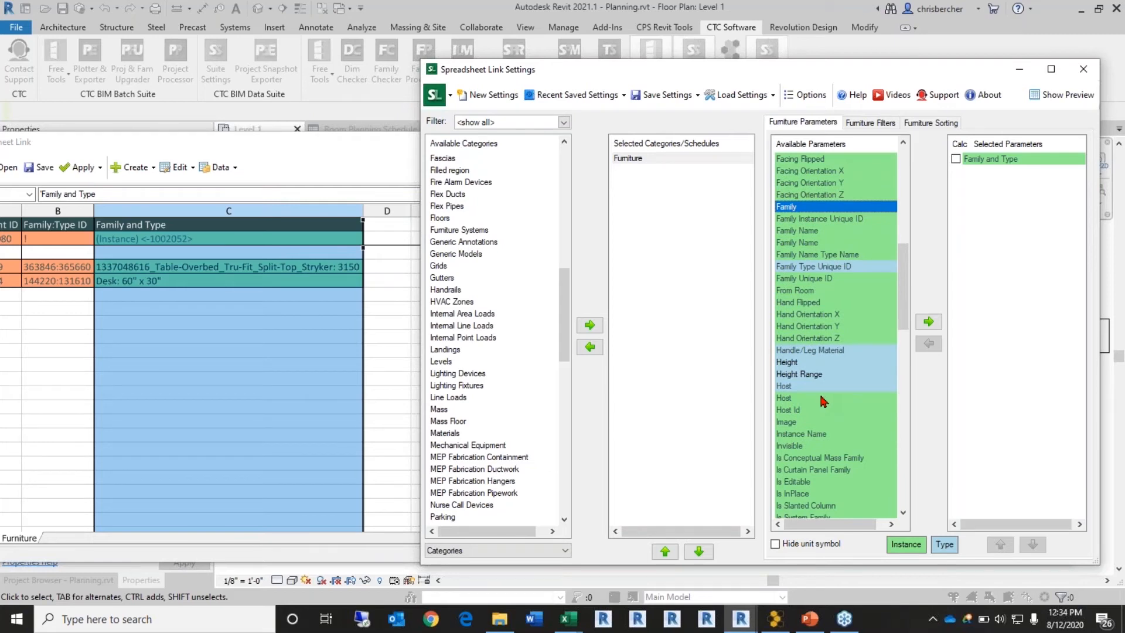
{"action": "scroll", "coordinate": [823, 401], "scroll_direction": "down", "scroll_amount": 5}
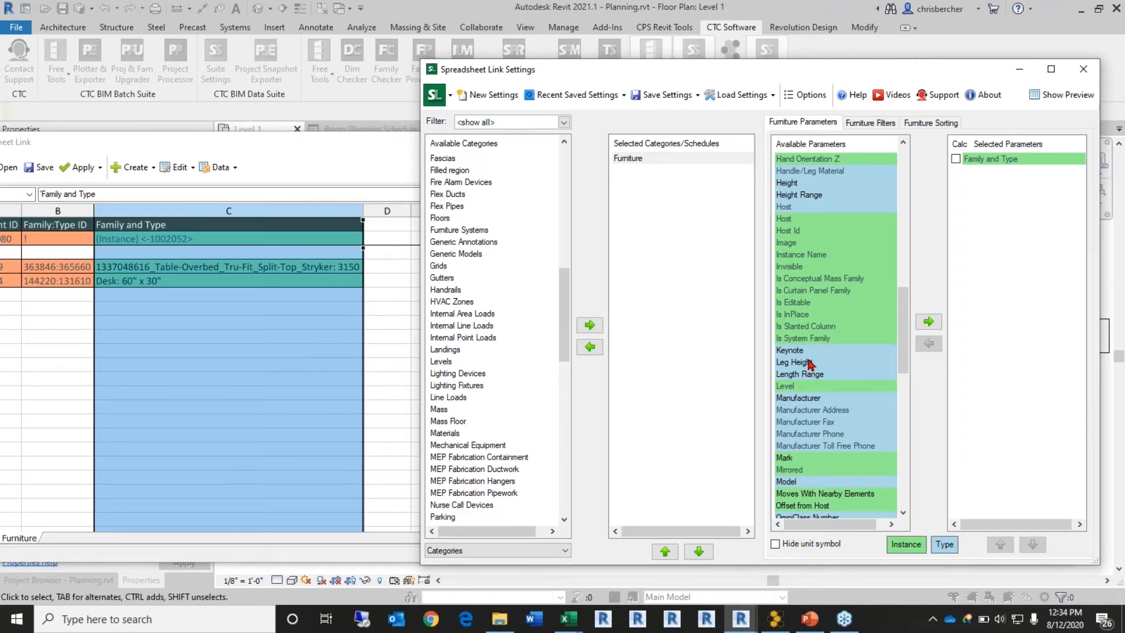
{"action": "scroll", "coordinate": [823, 363], "scroll_direction": "down", "scroll_amount": 8}
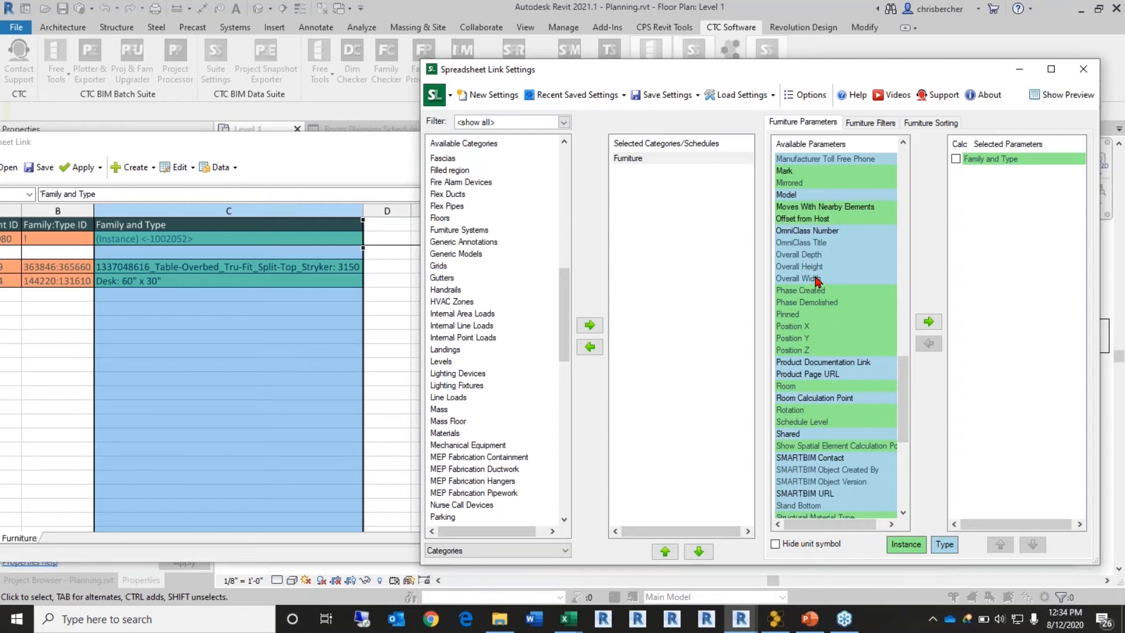
{"action": "scroll", "coordinate": [814, 305], "scroll_direction": "down", "scroll_amount": 7}
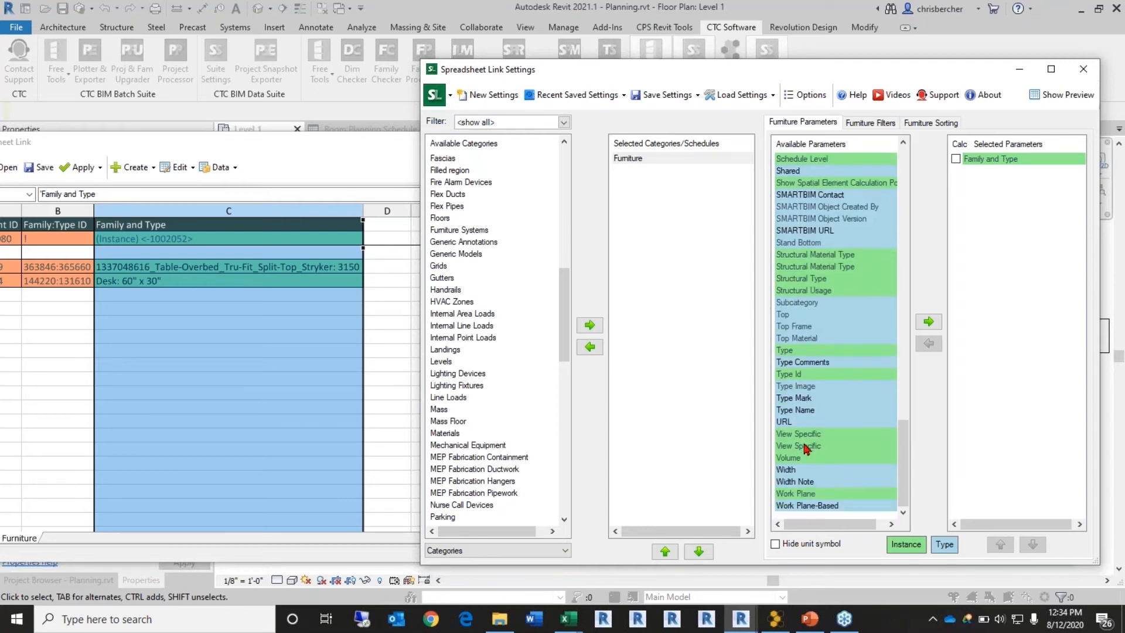
{"action": "double_click", "coordinate": [804, 471]}
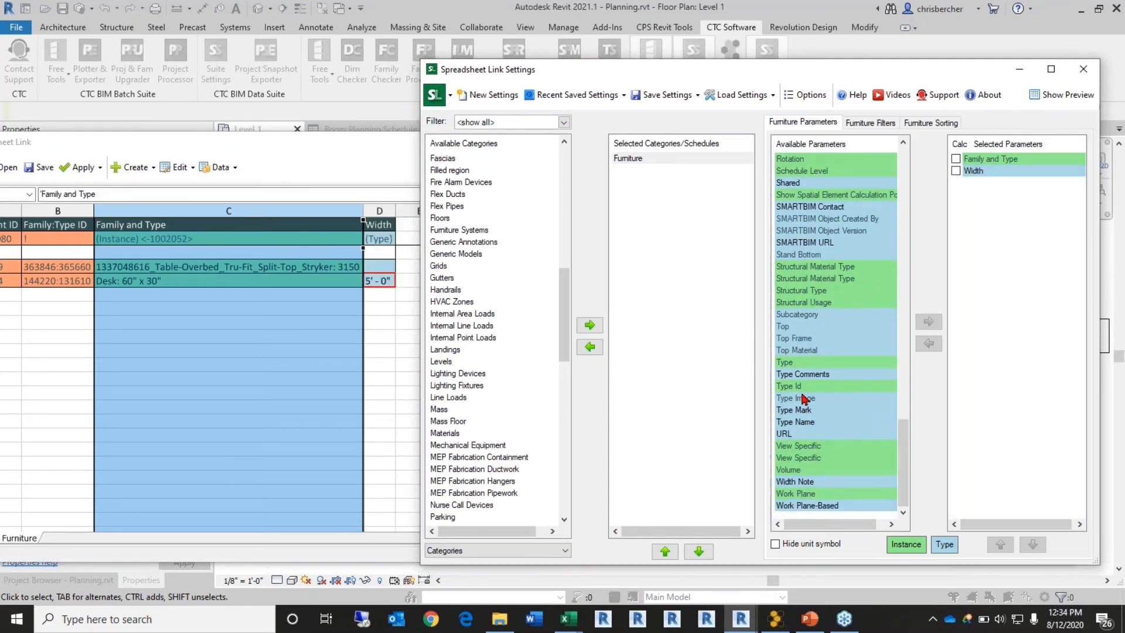
{"action": "left_click", "coordinate": [798, 326]}
{"action": "key", "text": "l"}
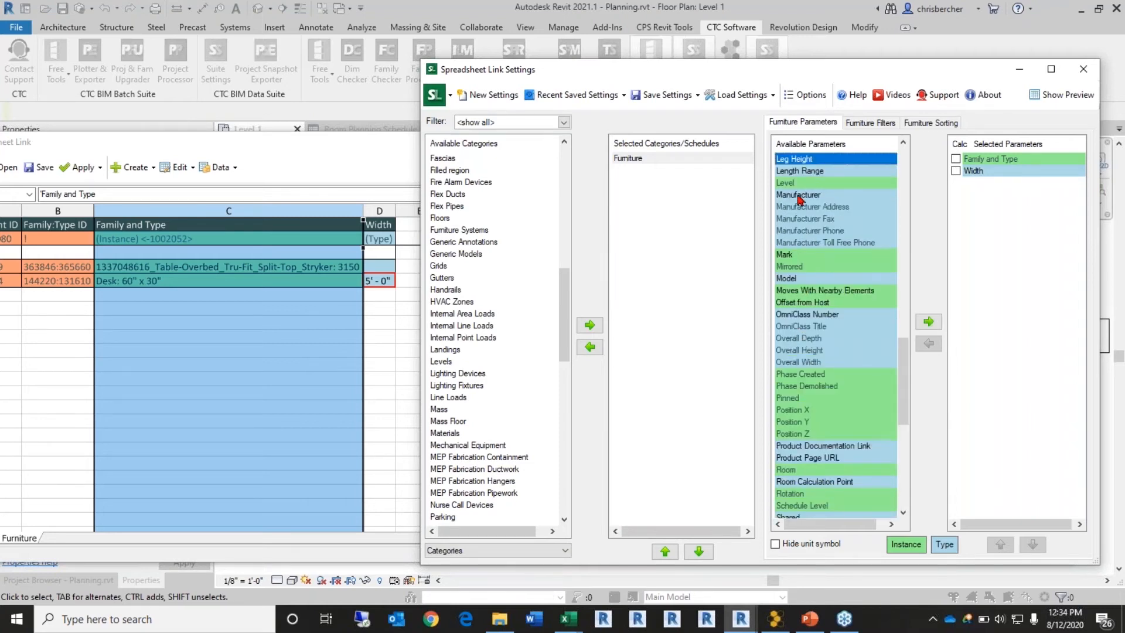
{"action": "scroll", "coordinate": [802, 200], "scroll_direction": "up", "scroll_amount": 1}
{"action": "scroll", "coordinate": [805, 290], "scroll_direction": "down", "scroll_amount": 1}
{"action": "key", "text": "d"}
{"action": "double_click", "coordinate": [798, 242]}
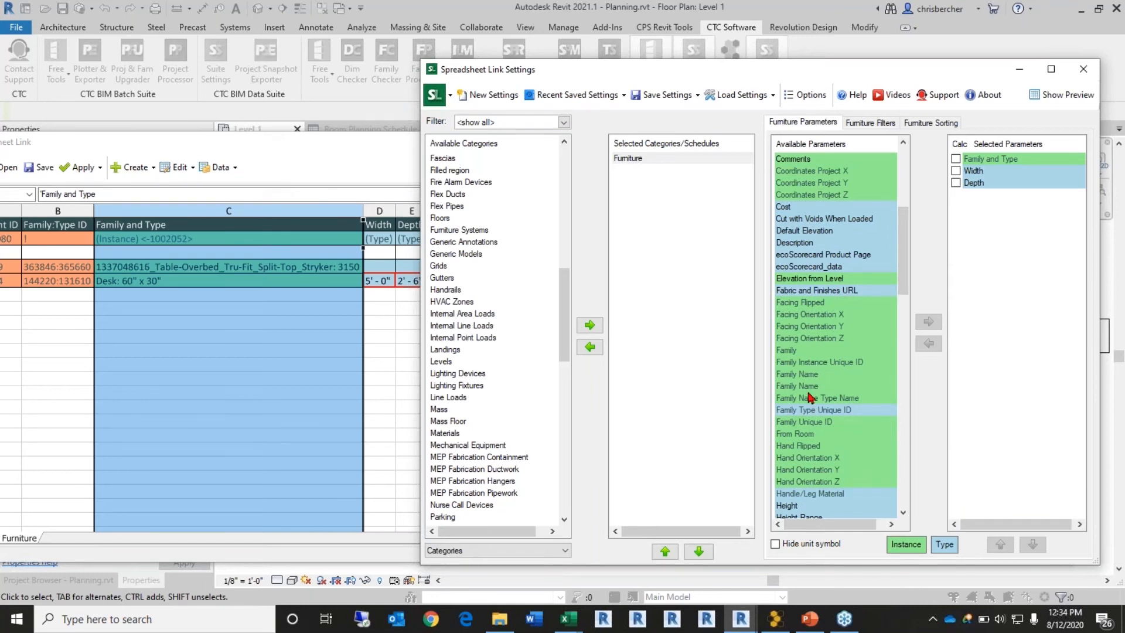
{"action": "double_click", "coordinate": [791, 506]}
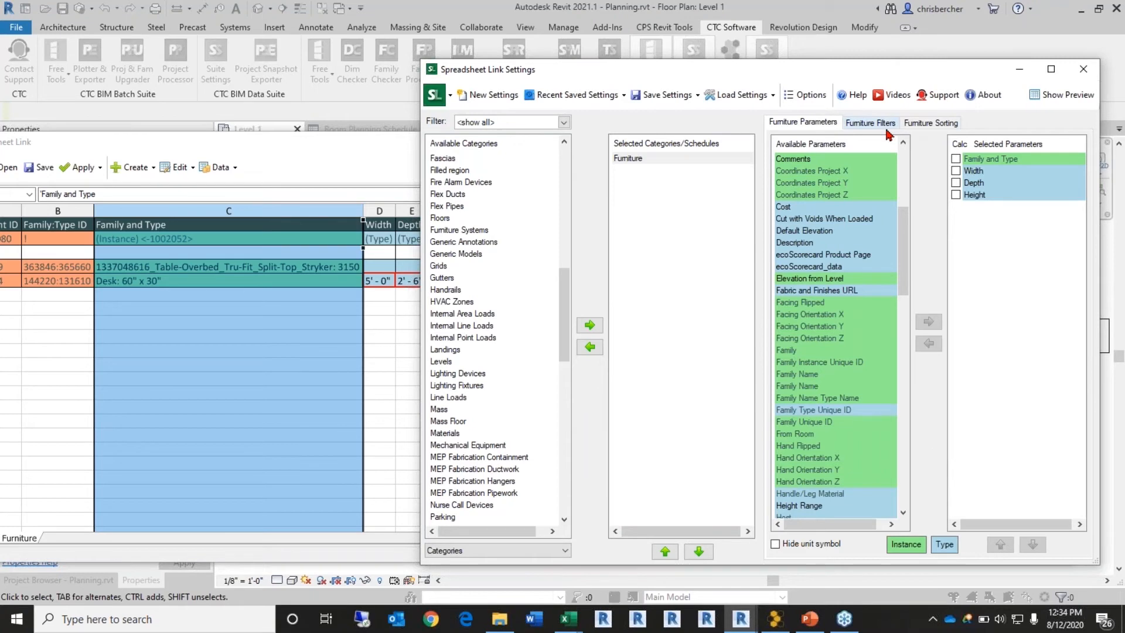
Step: Sort the Furniture sheet by Family and Type ascending, then review the parameter lists
{"action": "left_click", "coordinate": [927, 123]}
{"action": "left_click", "coordinate": [949, 149]}
{"action": "left_click", "coordinate": [890, 168]}
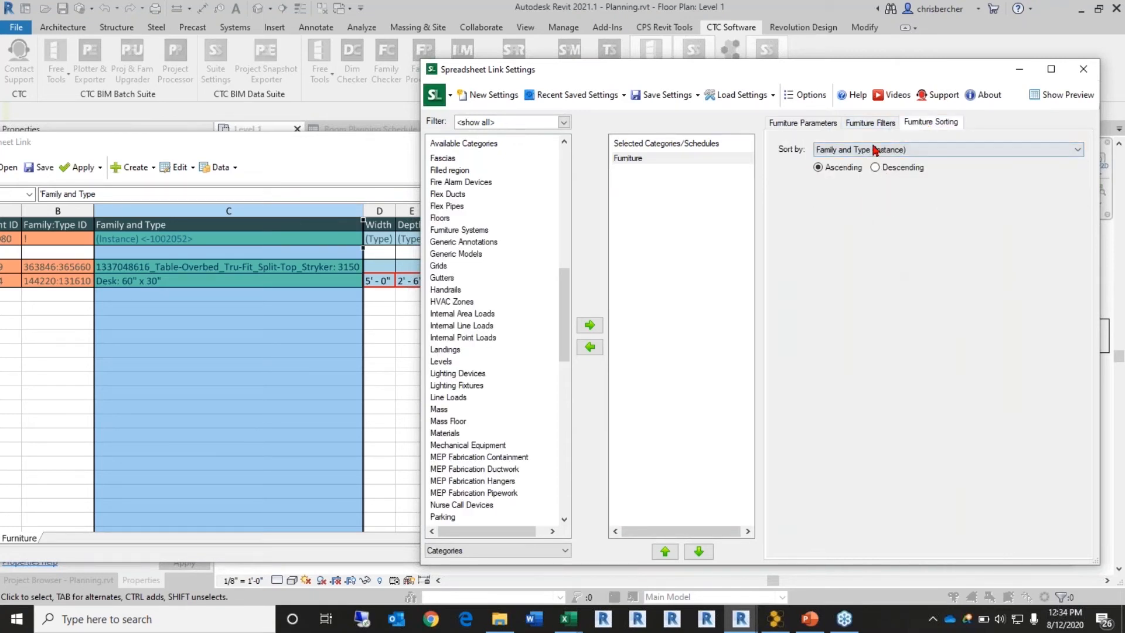
{"action": "left_click", "coordinate": [861, 124]}
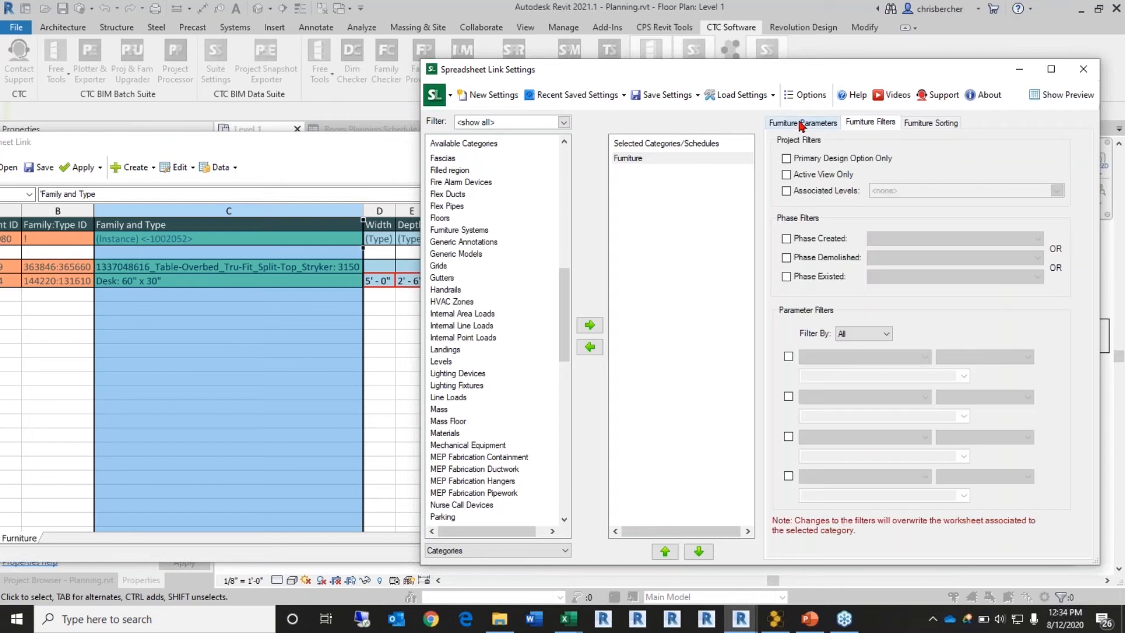
{"action": "left_click", "coordinate": [801, 124]}
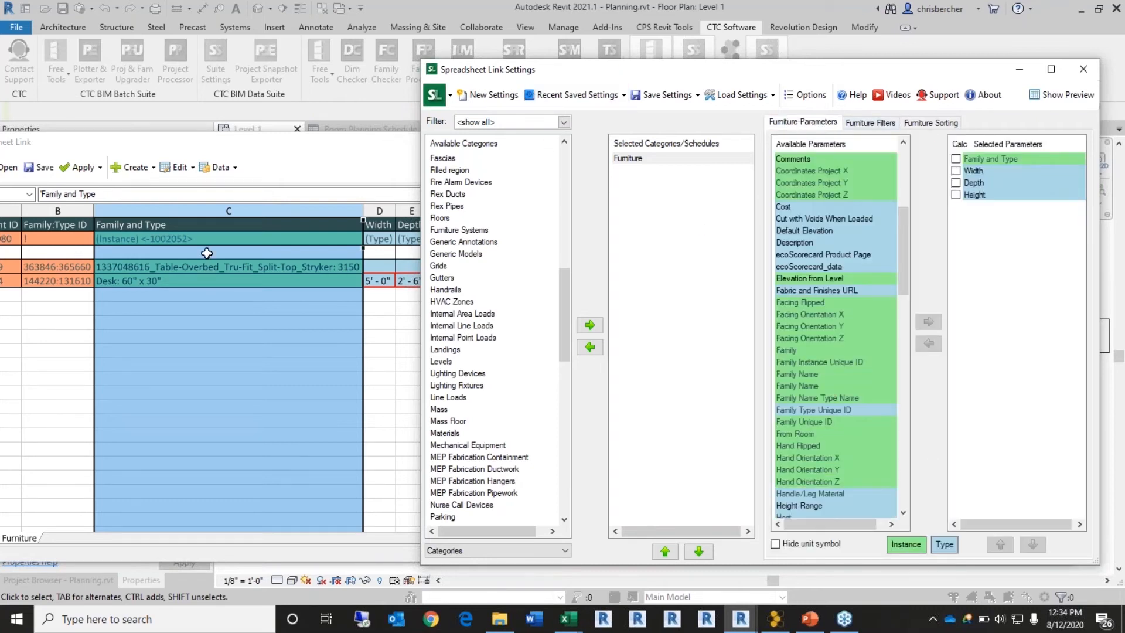
{"action": "left_click", "coordinate": [674, 96]}
Step: Save the link settings to a file named 'Furniture List'
{"action": "left_click", "coordinate": [668, 118]}
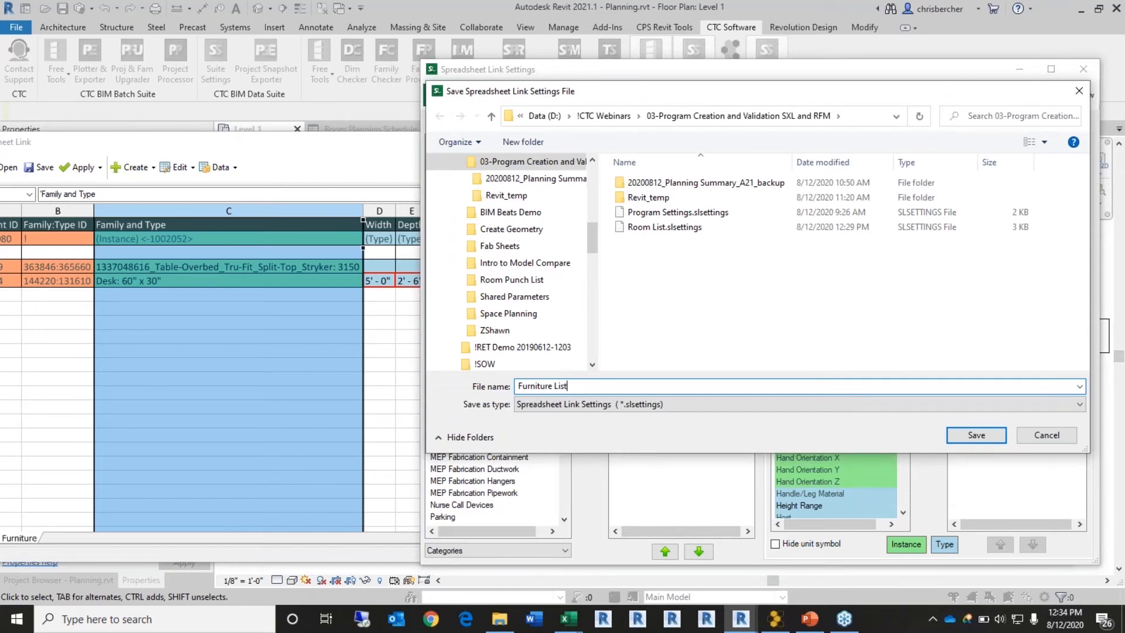
{"action": "left_click", "coordinate": [976, 434]}
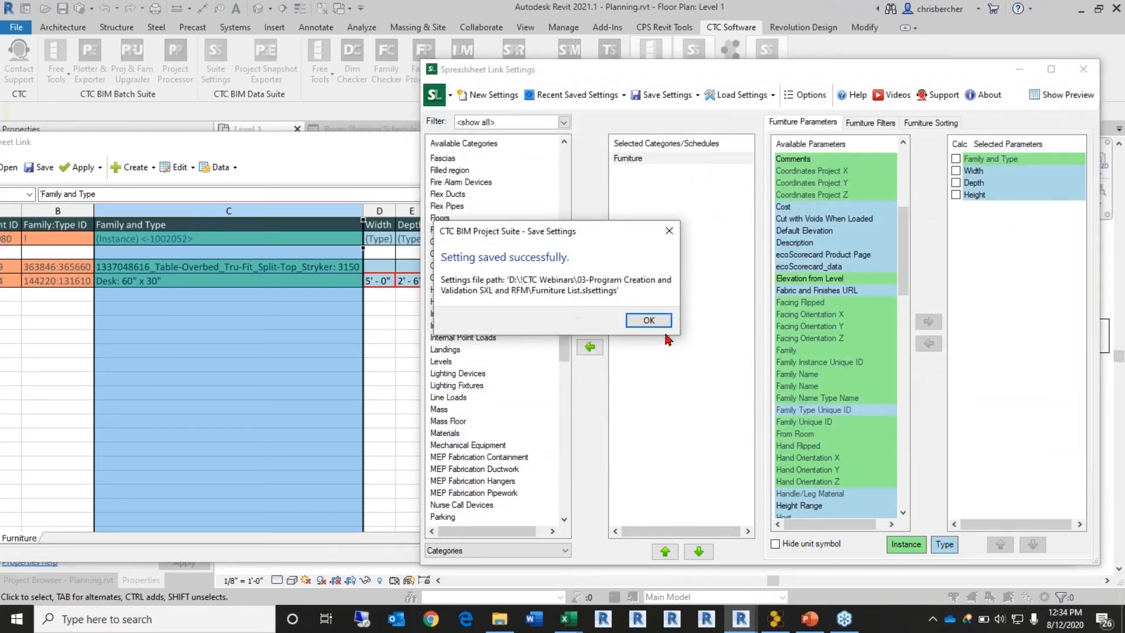
{"action": "left_click", "coordinate": [647, 321]}
{"action": "left_click_drag", "start_coordinate": [314, 140], "coordinate": [489, 145]}
Step: Export the furniture spreadsheet as 'Furniture Program List'
{"action": "left_click", "coordinate": [210, 176]}
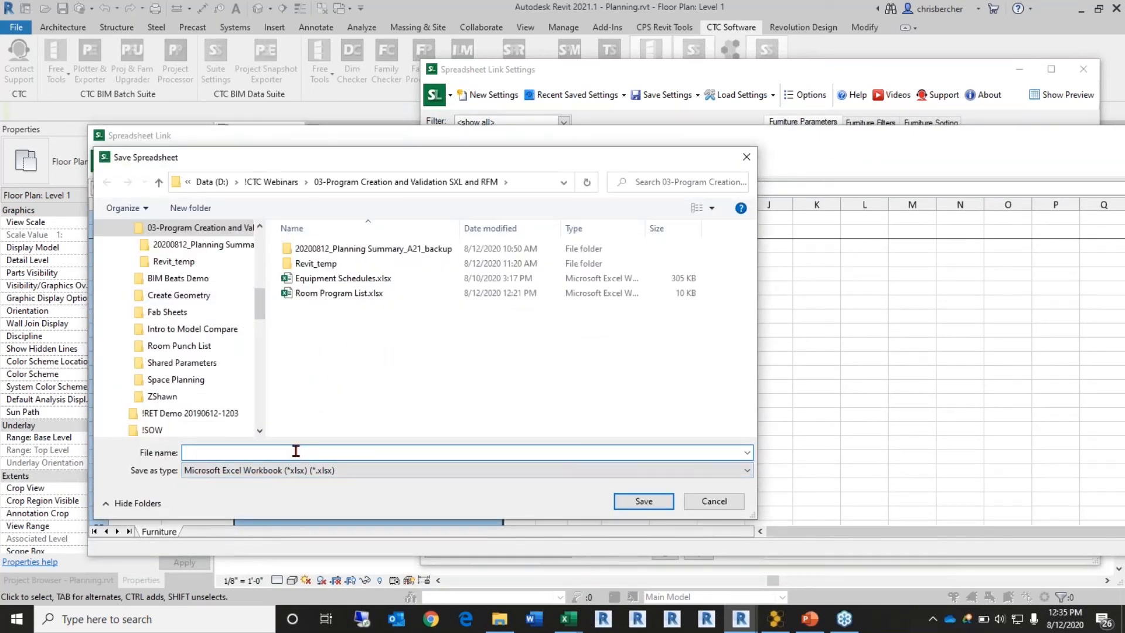
{"action": "type", "text": "Furniture List"}
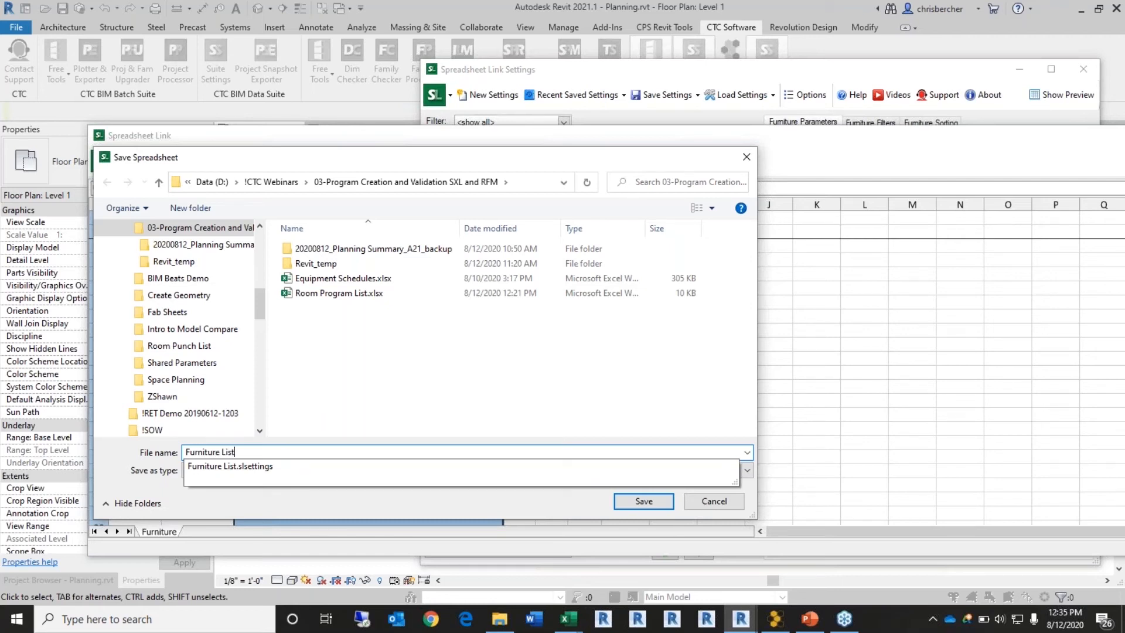
{"action": "type", "text": "Program"}
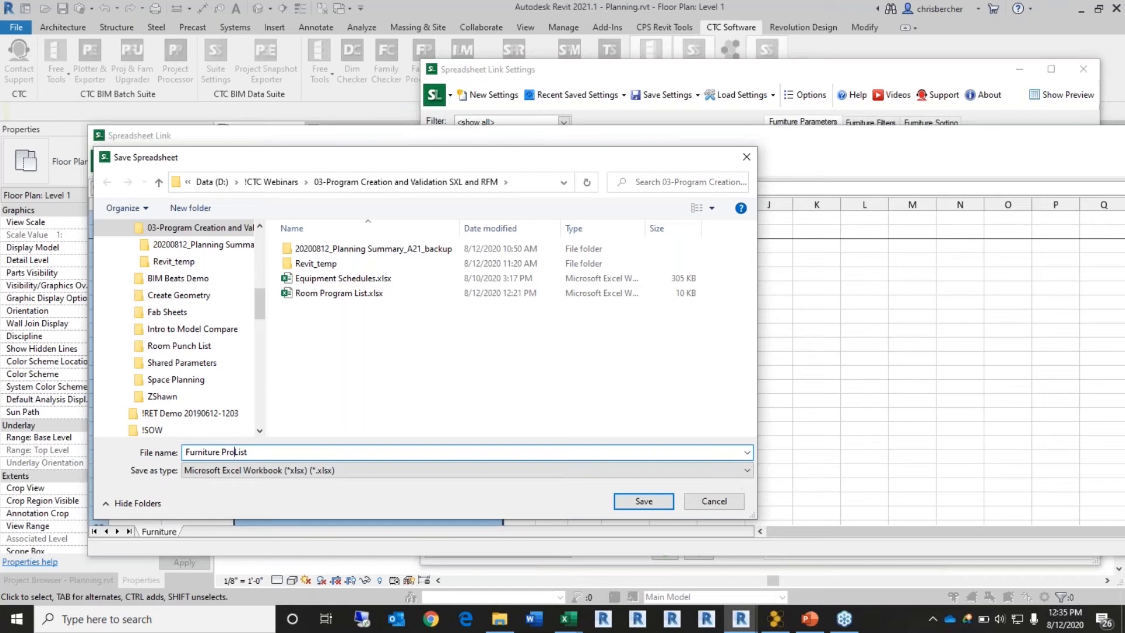
{"action": "left_click", "coordinate": [644, 501]}
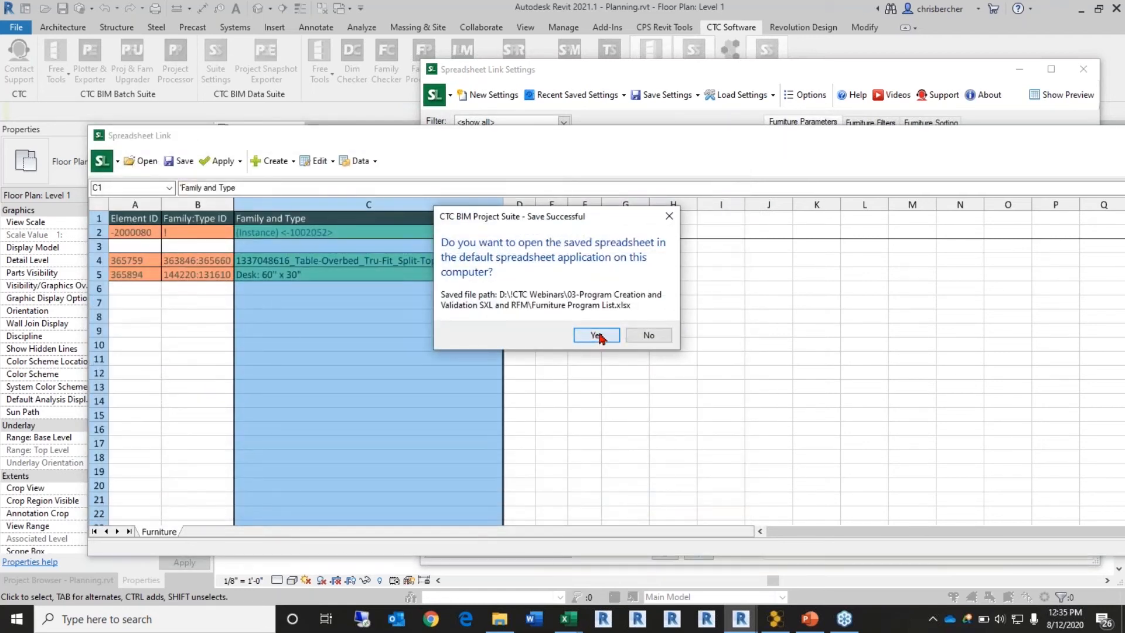
Step: Review Furniture Program List.xlsx in Excel, minimize Excel, and close Spreadsheet Link Settings unsaved
{"action": "left_click", "coordinate": [598, 335]}
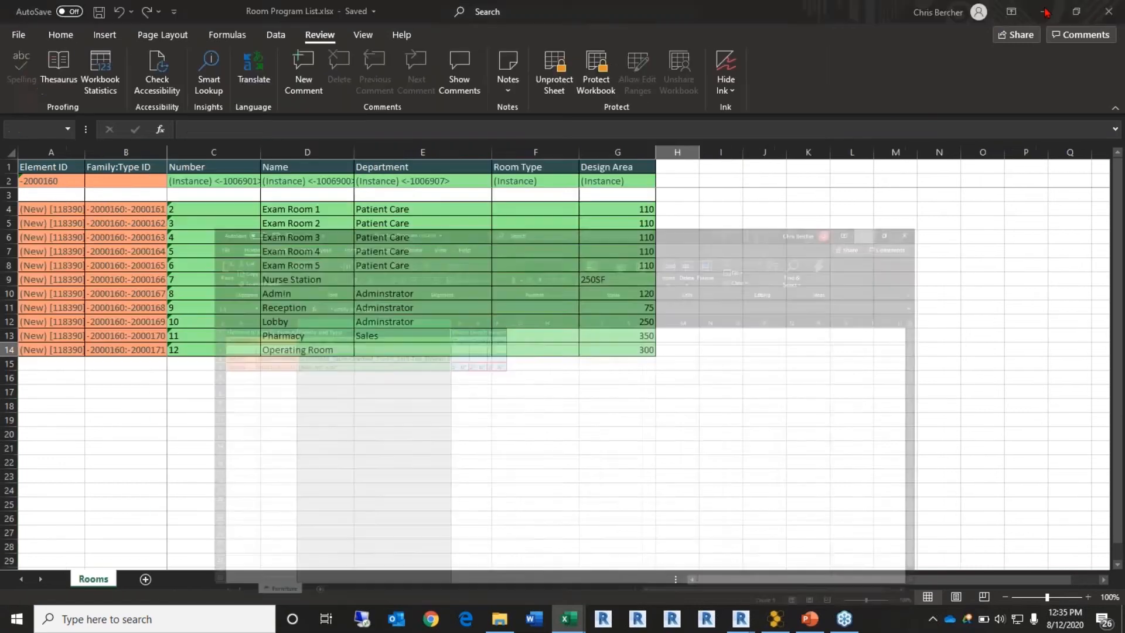
{"action": "left_click", "coordinate": [1043, 12]}
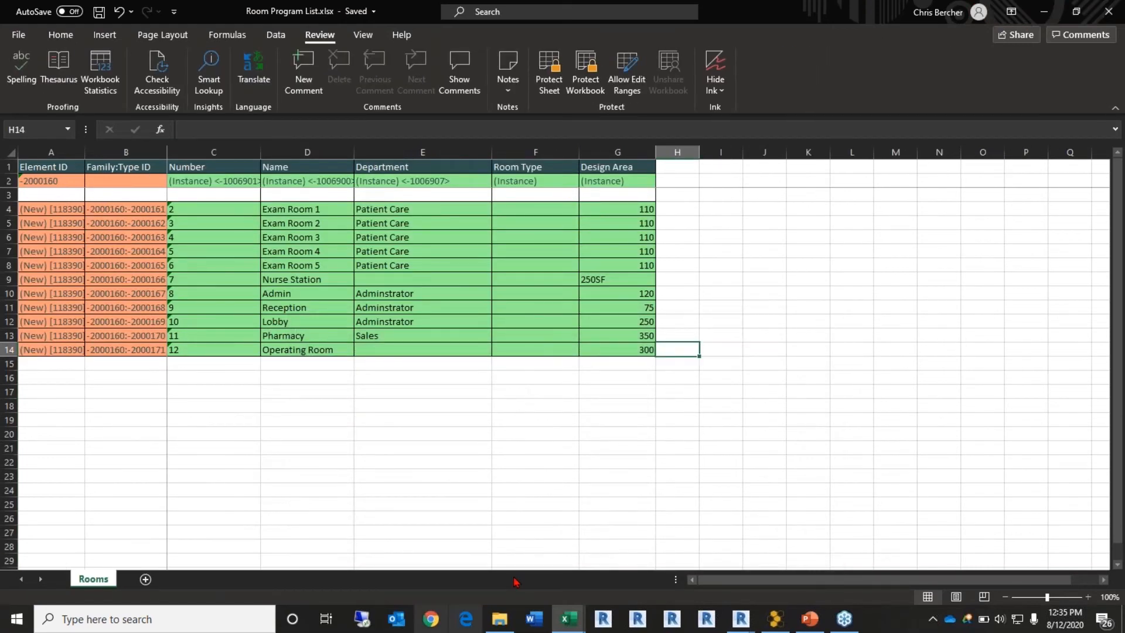
{"action": "mouse_move", "coordinate": [562, 620]}
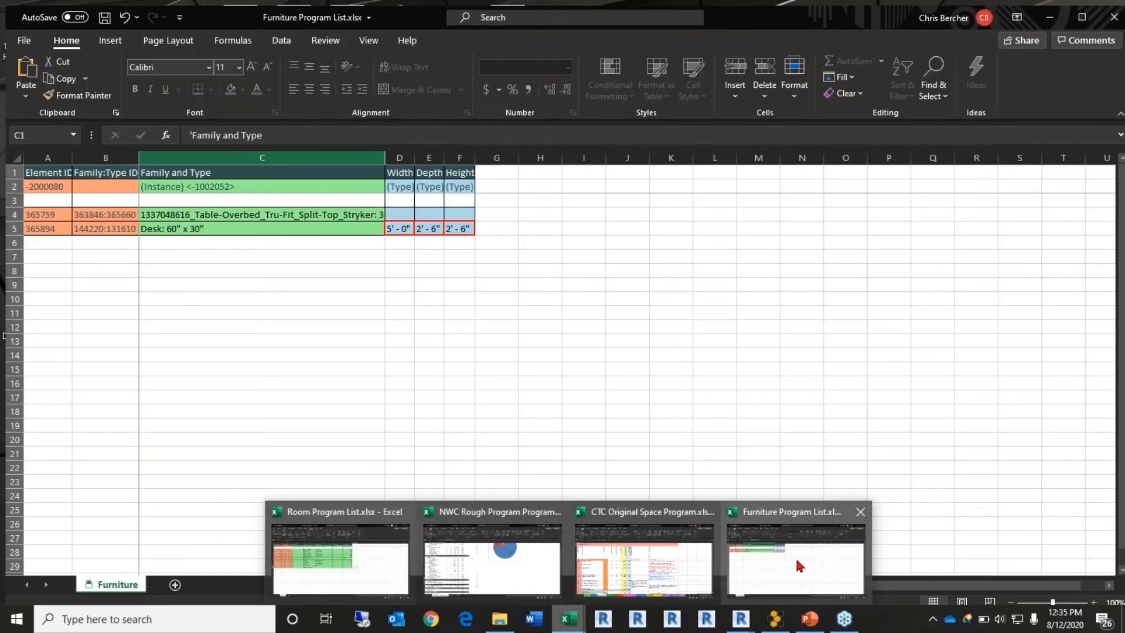
{"action": "left_click", "coordinate": [800, 566]}
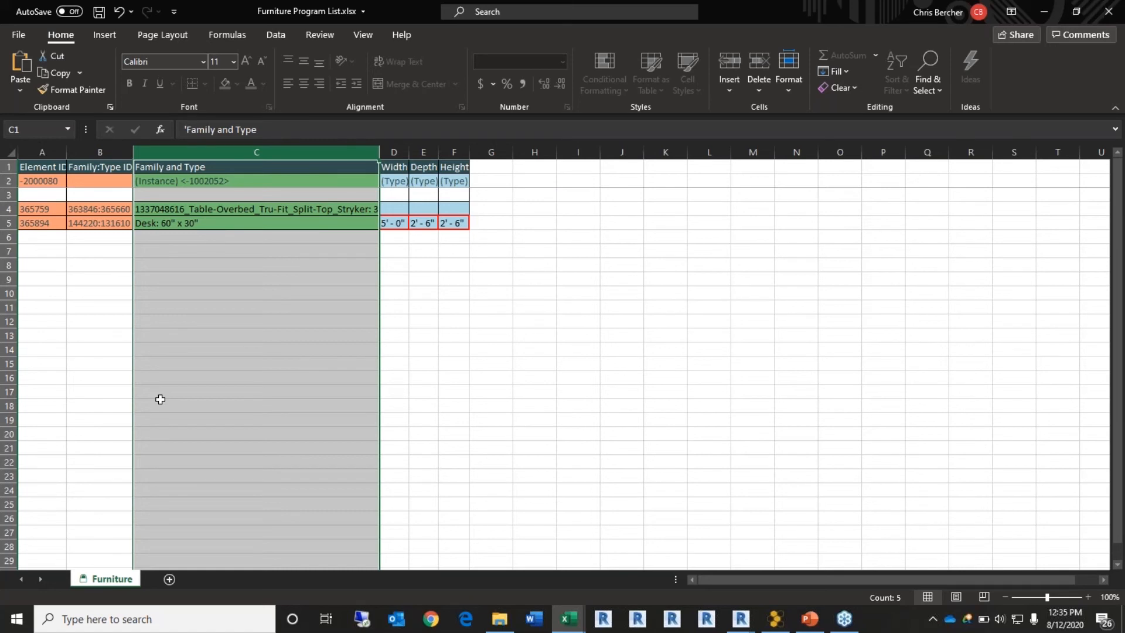
{"action": "left_click", "coordinate": [1044, 11]}
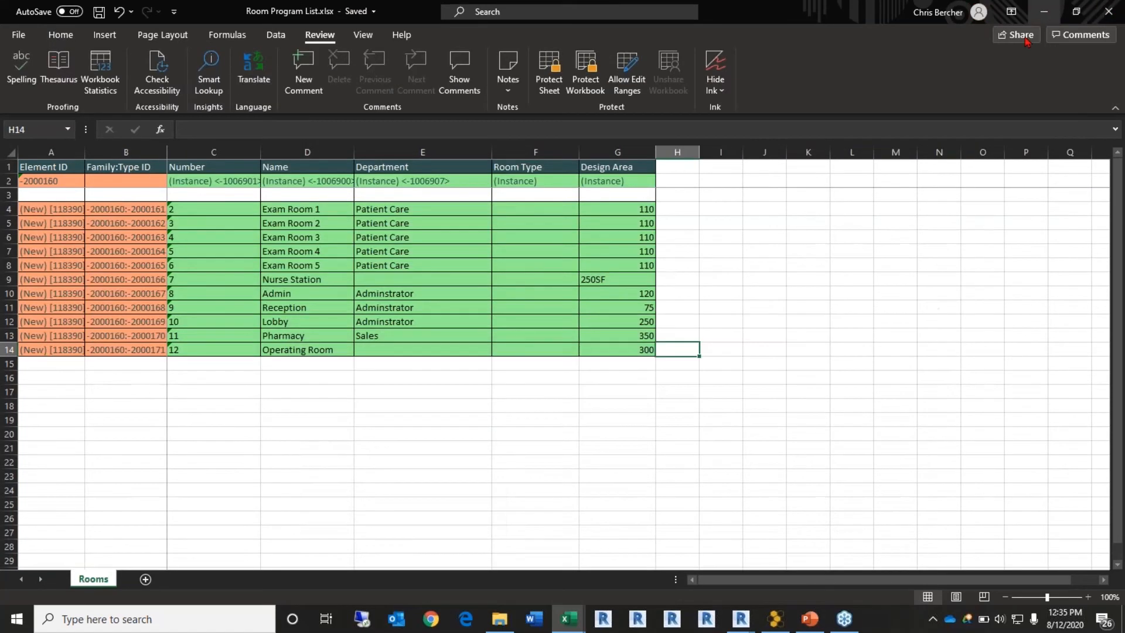
{"action": "left_click", "coordinate": [1044, 11]}
{"action": "left_click", "coordinate": [1084, 68]}
{"action": "left_click", "coordinate": [592, 331]}
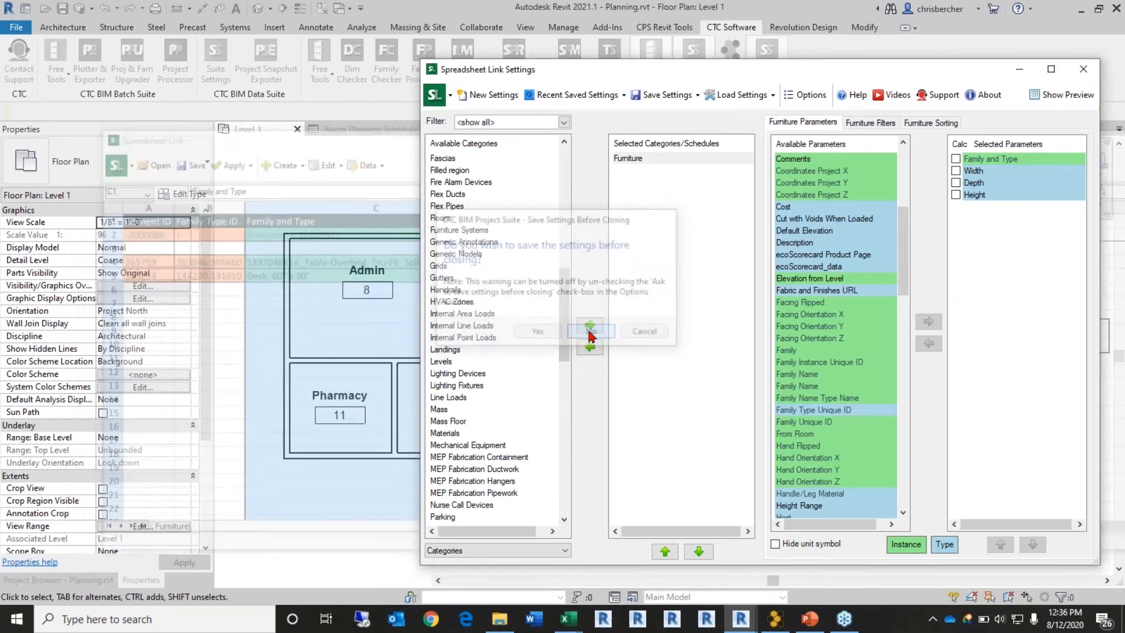
Step: Launch Room Family Manager from the CTC BIM Project Suite tools
{"action": "left_click", "coordinate": [650, 94]}
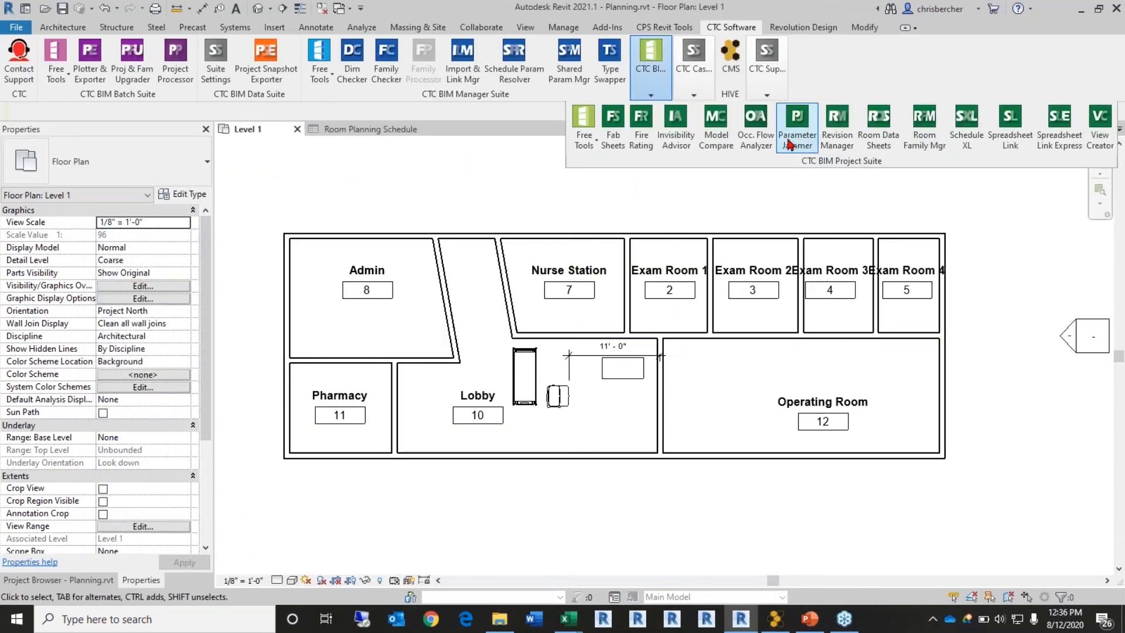
{"action": "left_click", "coordinate": [922, 143]}
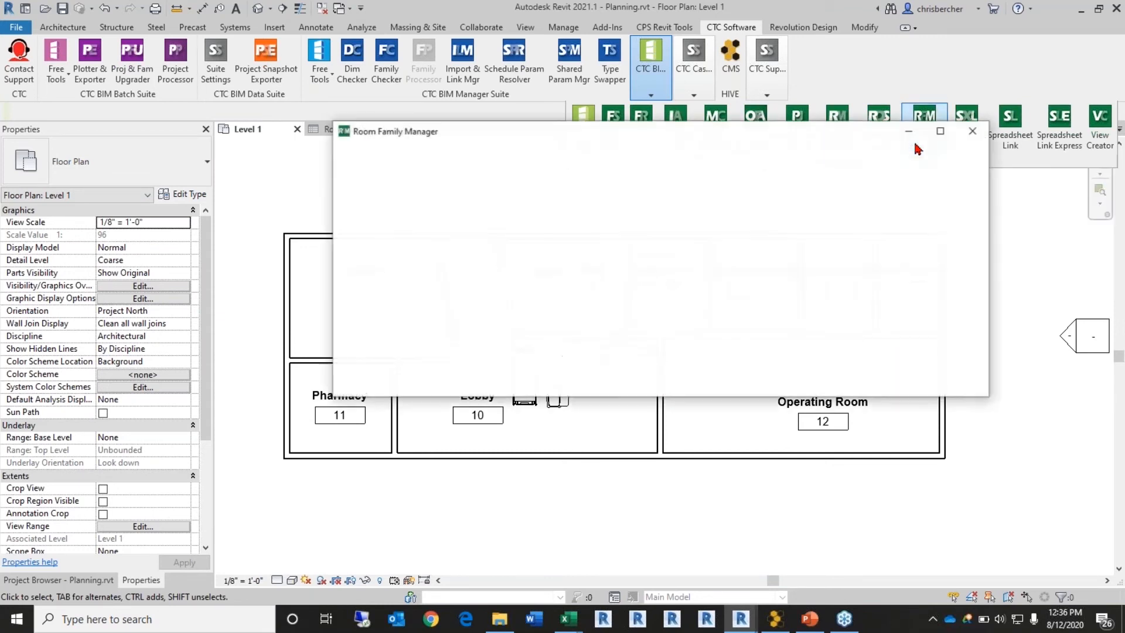
{"action": "left_click_drag", "start_coordinate": [742, 145], "coordinate": [713, 135]}
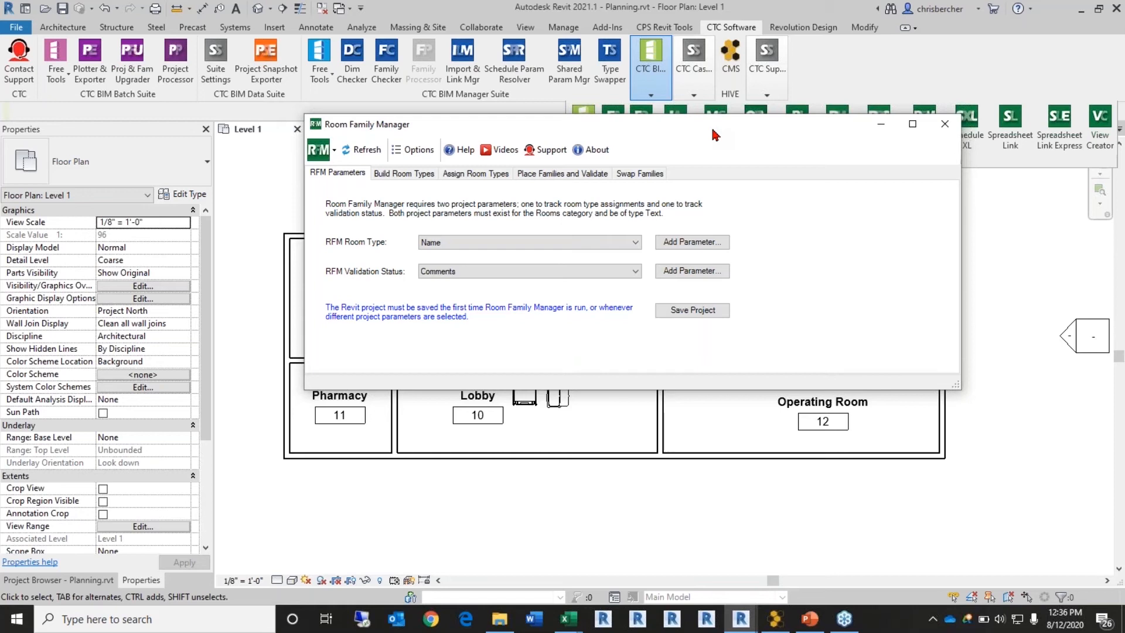
Step: Review the available room parameters, keeping Name as the room type field
{"action": "left_click", "coordinate": [706, 242]}
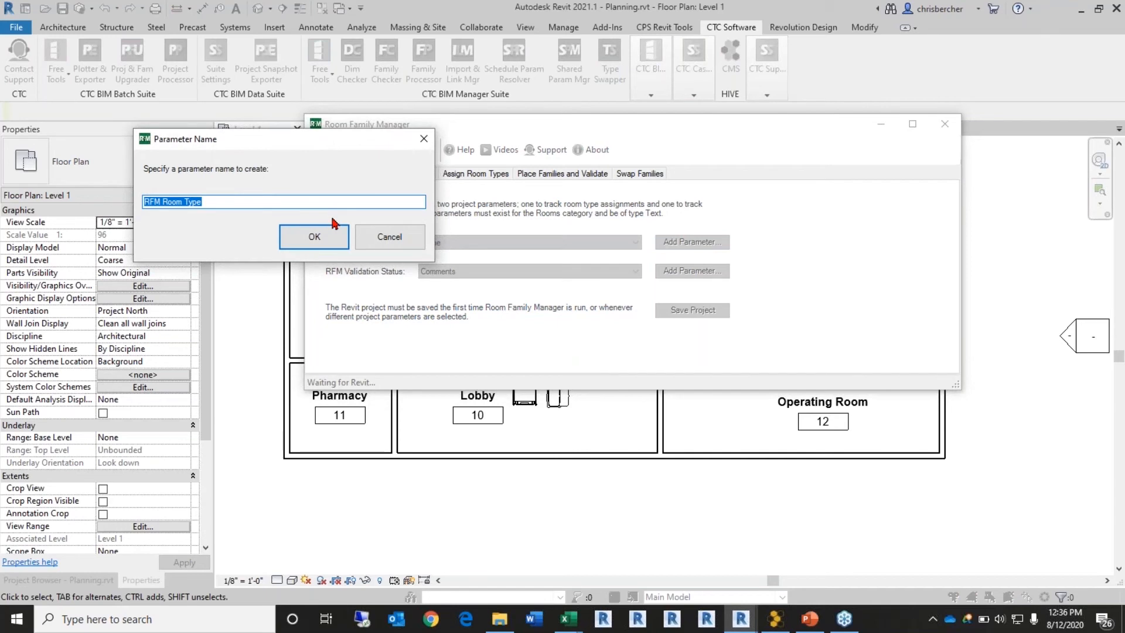
{"action": "left_click", "coordinate": [382, 243]}
{"action": "left_click", "coordinate": [480, 242]}
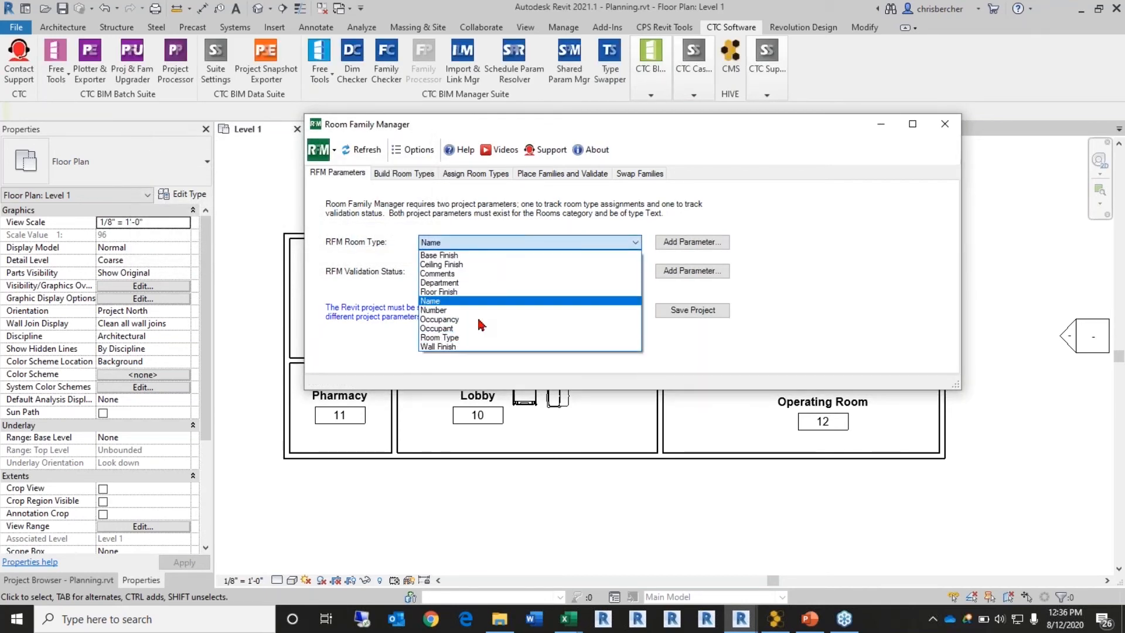
{"action": "left_click", "coordinate": [480, 241]}
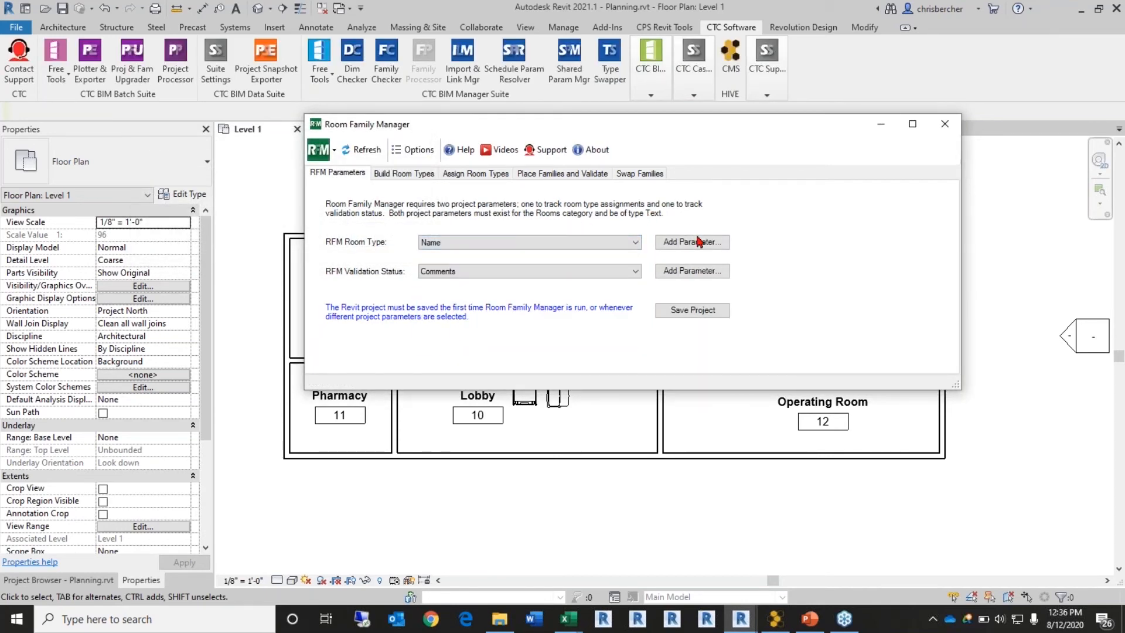
{"action": "left_click", "coordinate": [507, 245]}
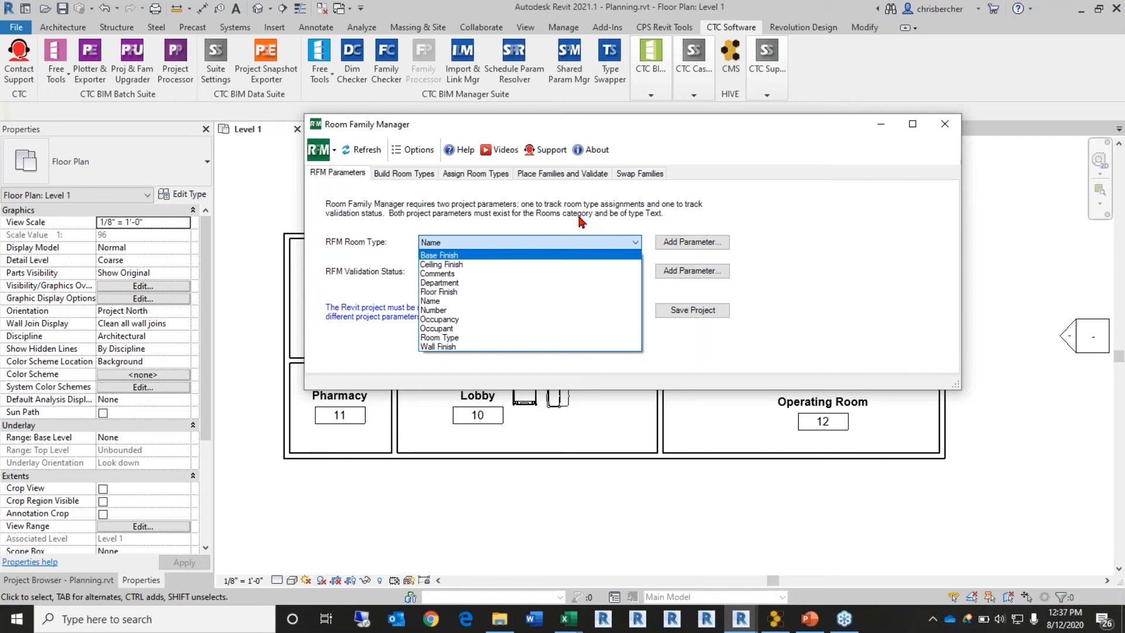
{"action": "left_click", "coordinate": [716, 188]}
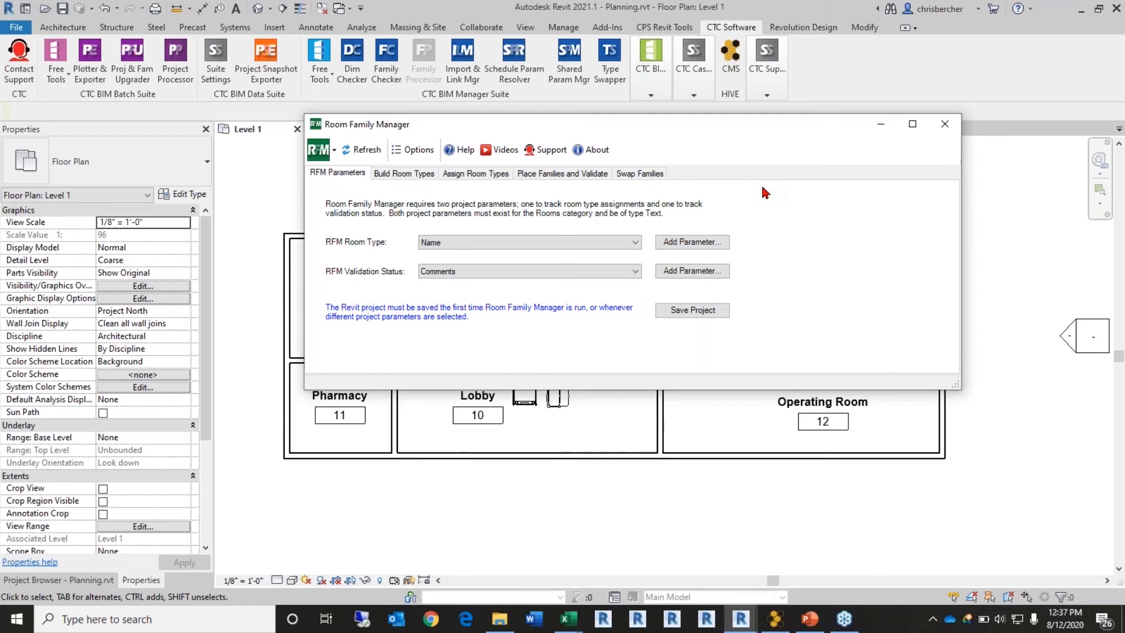
Step: Add the RFM Room Type and RFM Validation Status parameters and save them to the project
{"action": "left_click", "coordinate": [693, 242]}
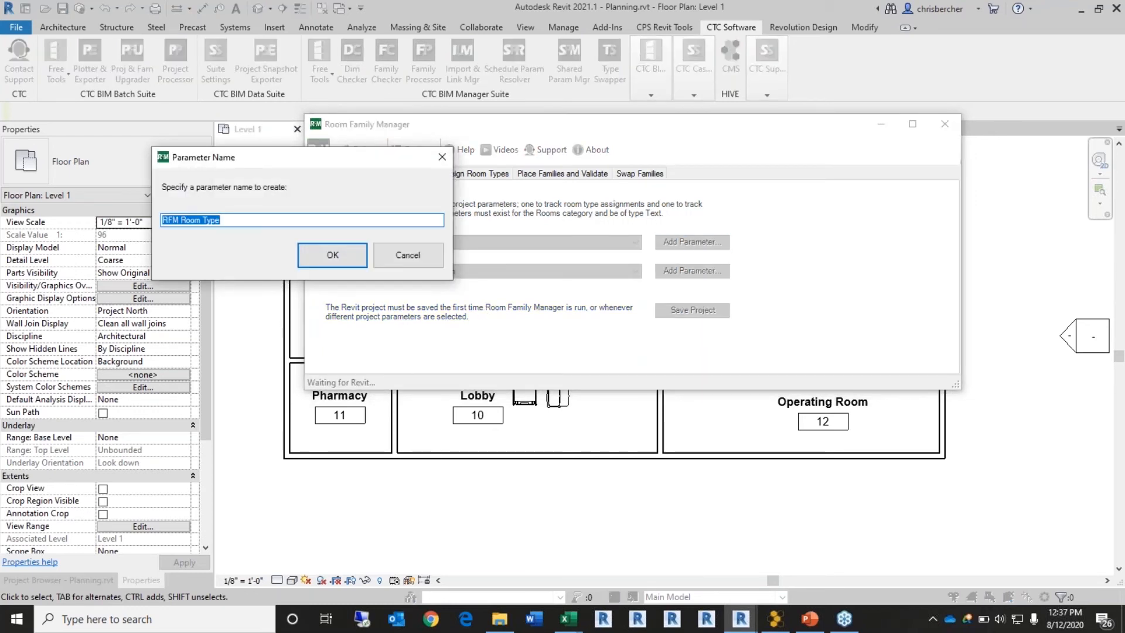
{"action": "left_click", "coordinate": [328, 255]}
{"action": "left_click", "coordinate": [700, 275]}
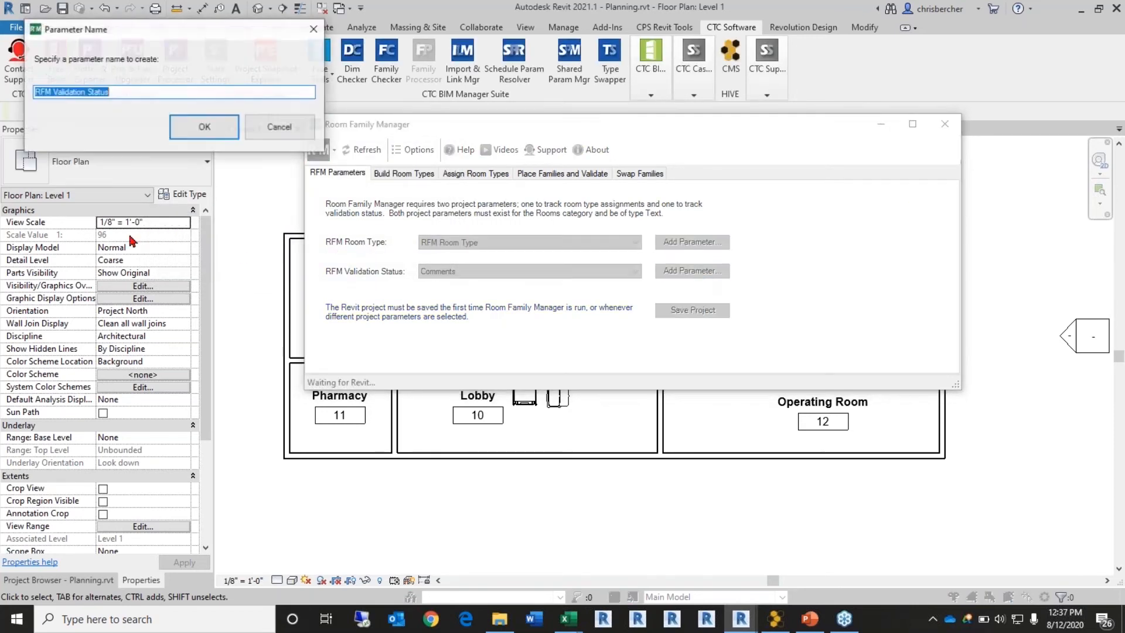
{"action": "left_click", "coordinate": [202, 133]}
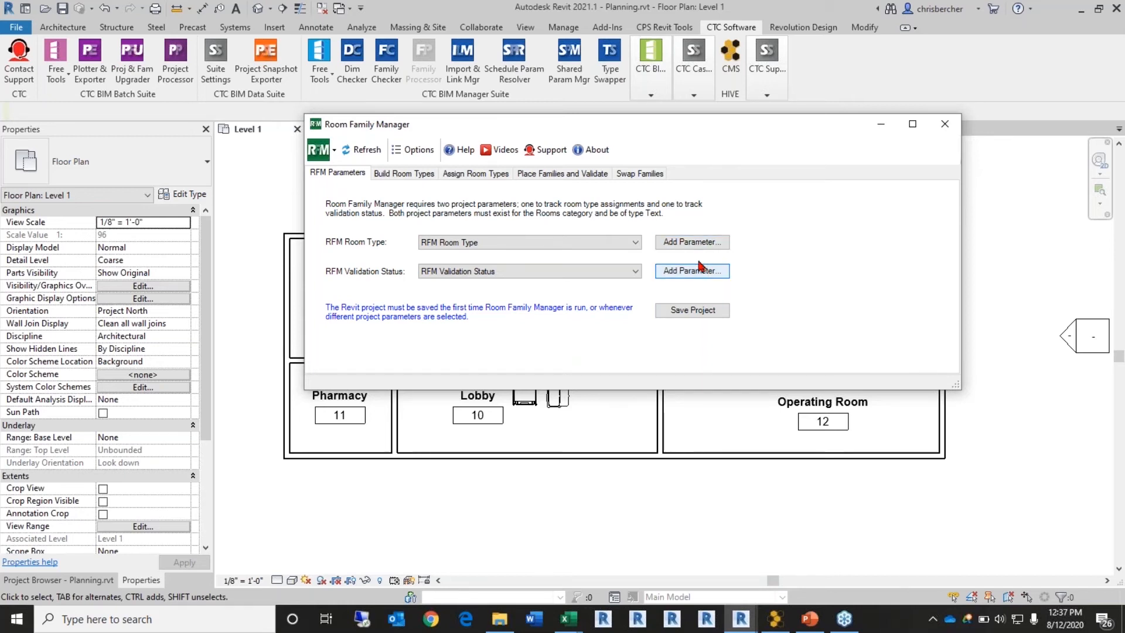
{"action": "left_click", "coordinate": [684, 310]}
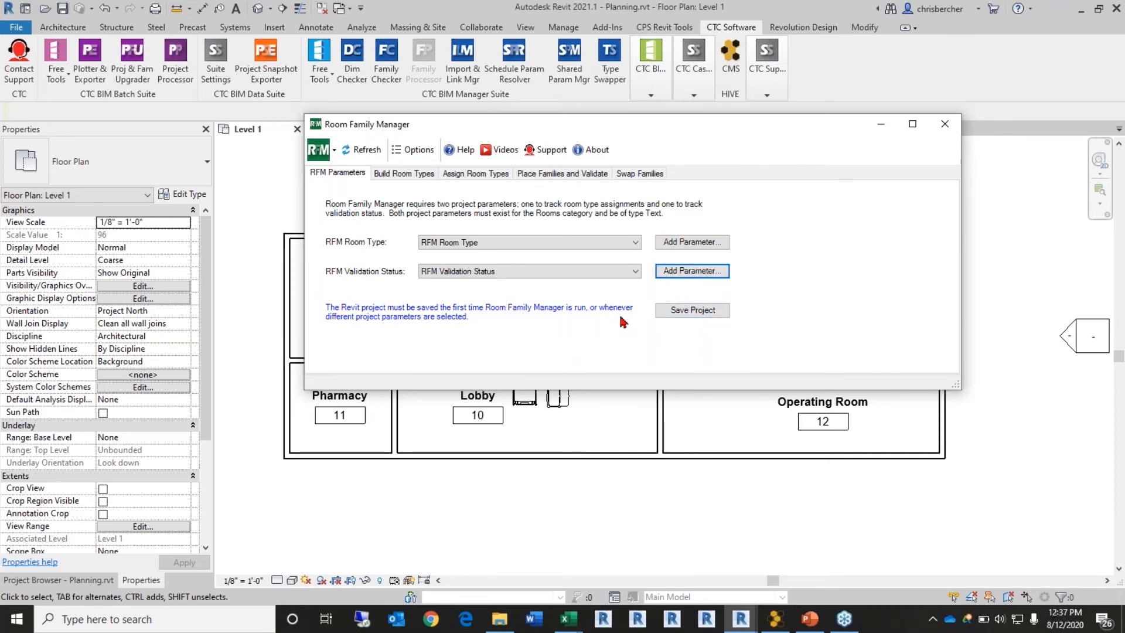
{"action": "left_click", "coordinate": [687, 315]}
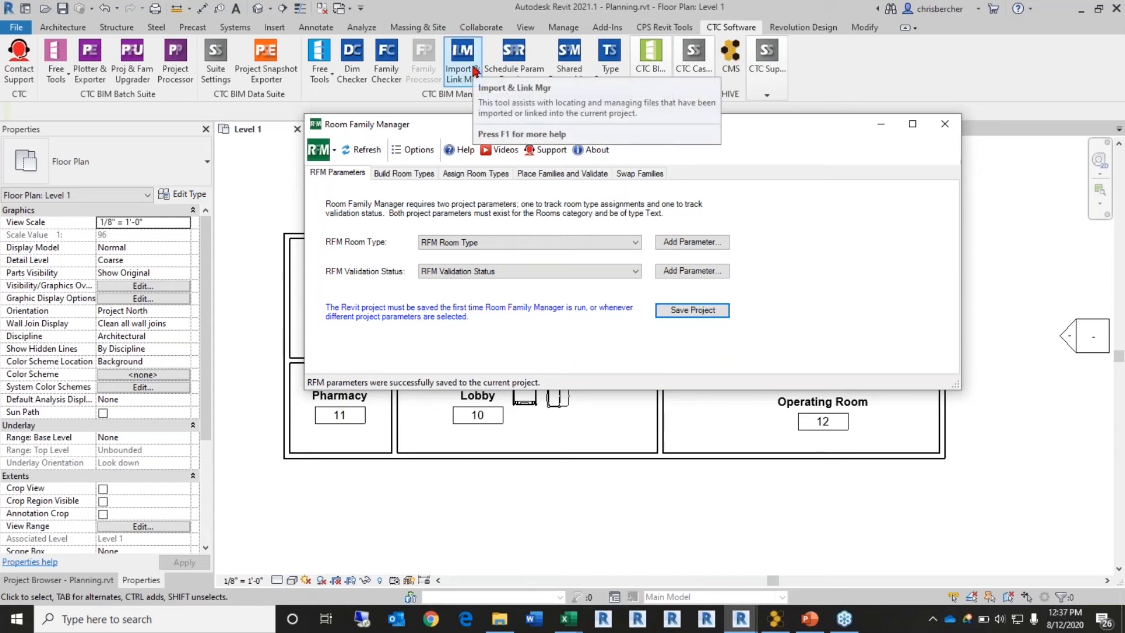
Step: Enlarge and reposition the Room Family Manager window, then review its tabs
{"action": "left_click", "coordinate": [424, 176]}
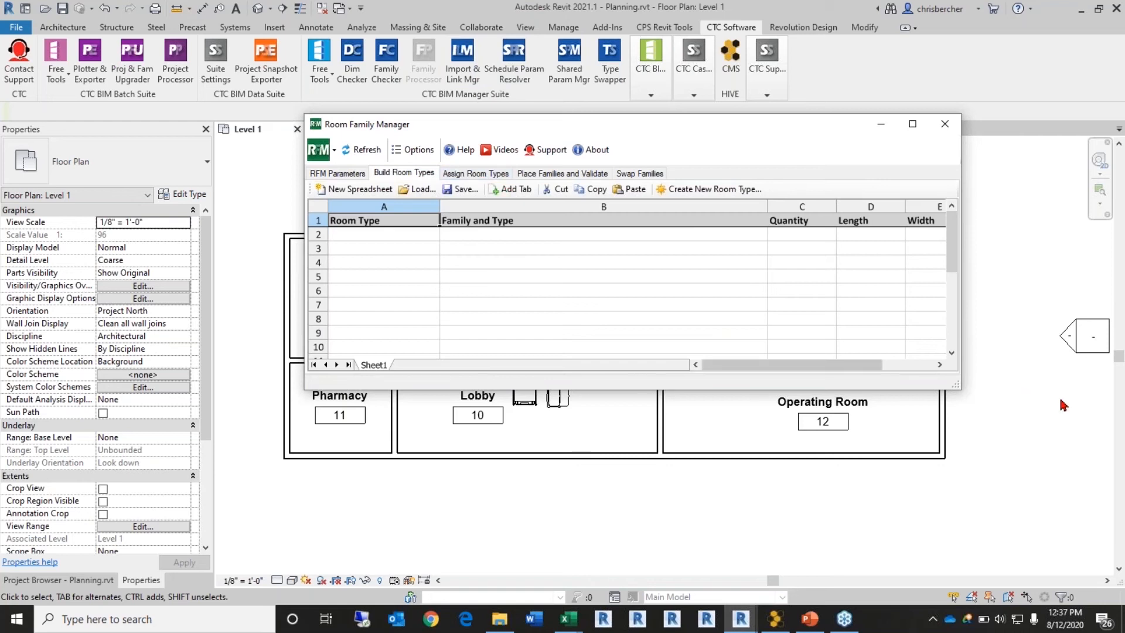
{"action": "left_click_drag", "start_coordinate": [957, 384], "coordinate": [998, 456]}
{"action": "left_click_drag", "start_coordinate": [790, 128], "coordinate": [778, 83]}
{"action": "left_click", "coordinate": [474, 124]}
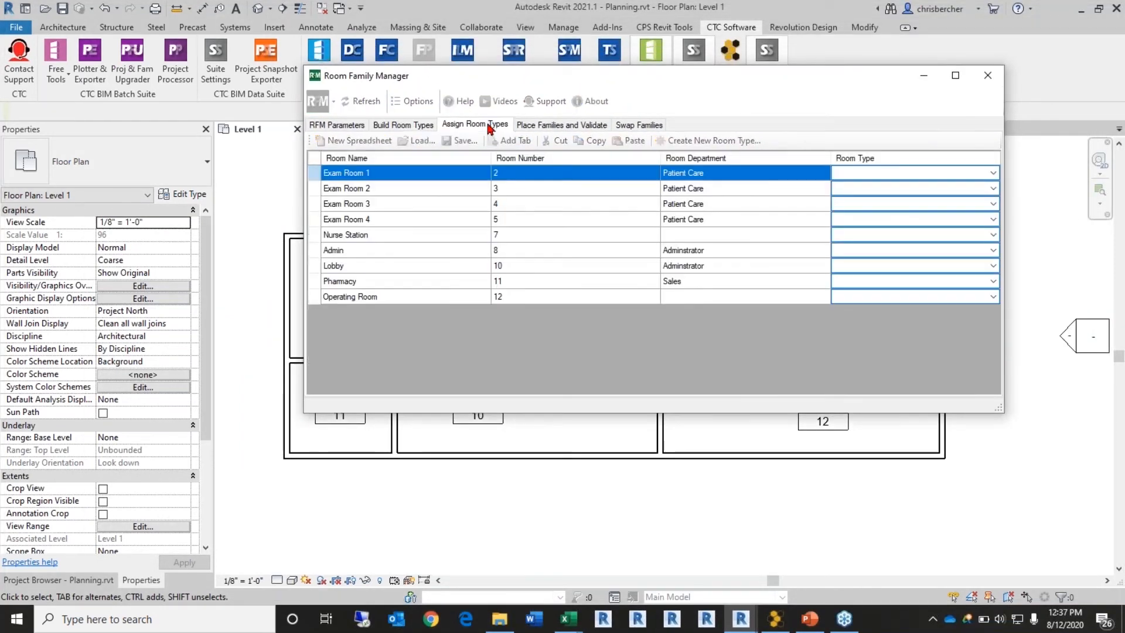
{"action": "left_click", "coordinate": [550, 126]}
{"action": "left_click", "coordinate": [637, 125]}
{"action": "left_click", "coordinate": [404, 124]}
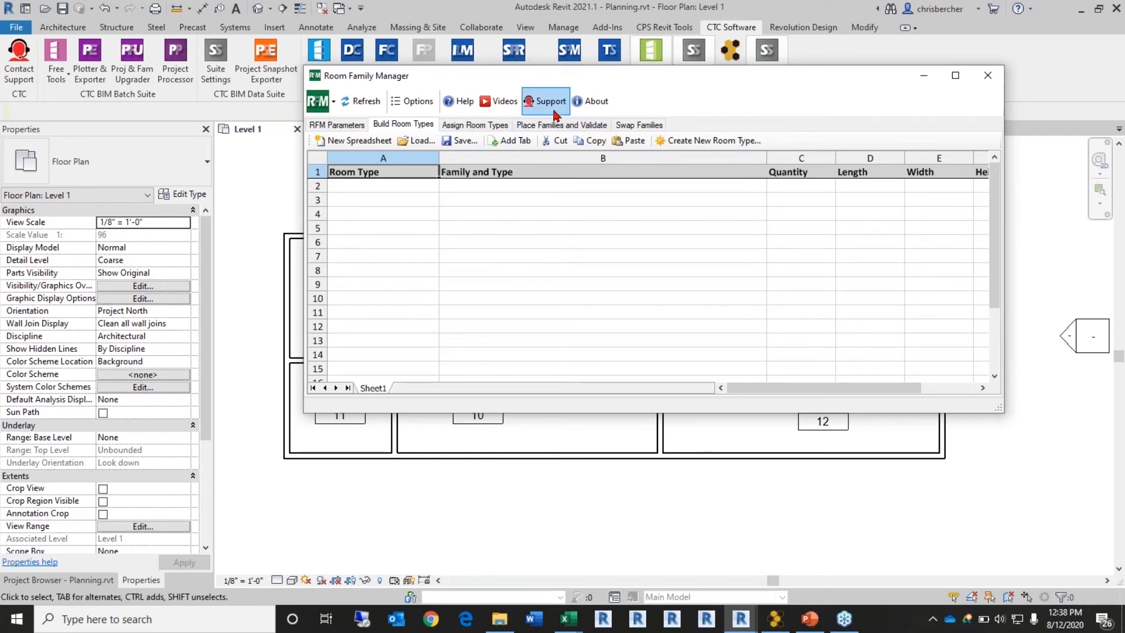
Step: Create a new room type from the selected Exam Room 1 room, naming it Exam Room 1
{"action": "left_click", "coordinate": [684, 142]}
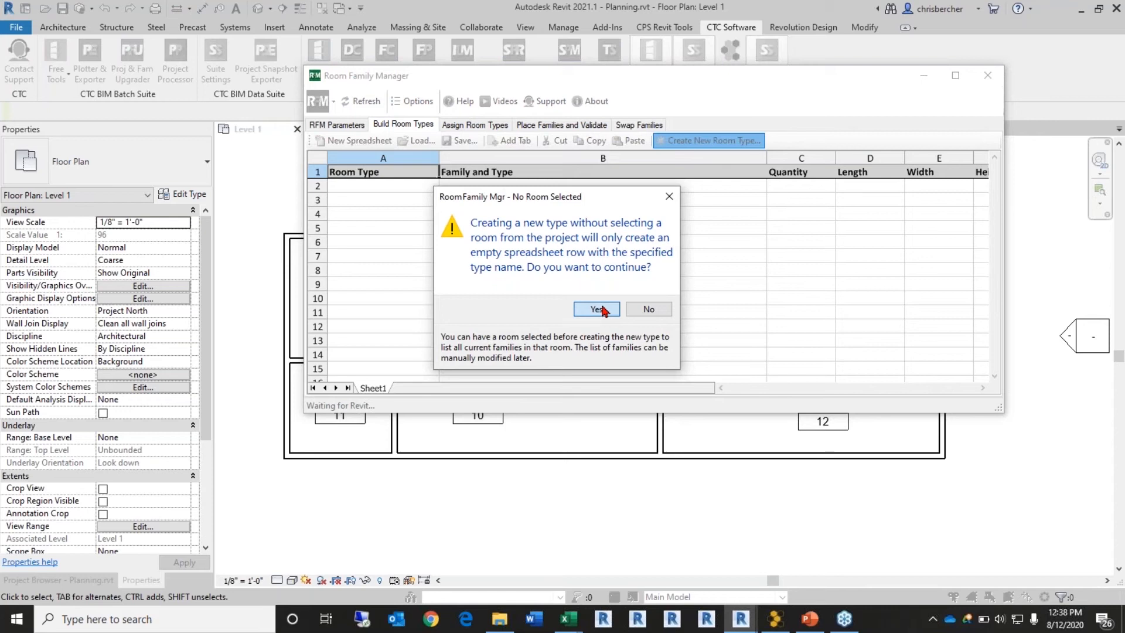
{"action": "left_click", "coordinate": [599, 309]}
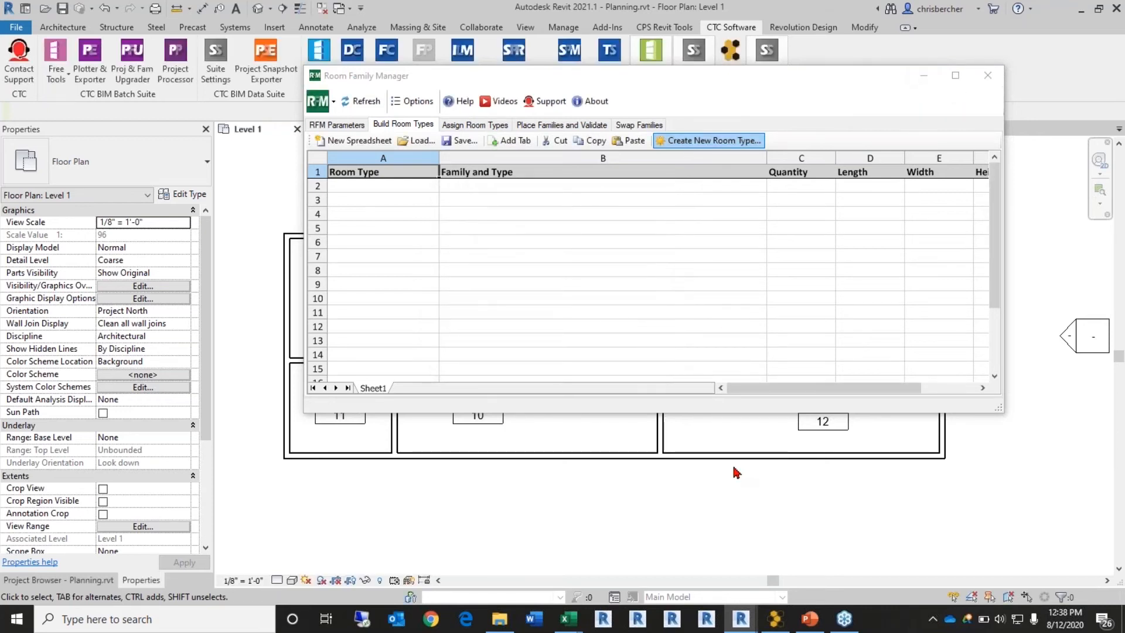
{"action": "middle_click_drag", "start_coordinate": [552, 439], "coordinate": [472, 525]}
{"action": "scroll", "coordinate": [471, 524], "scroll_direction": "down", "scroll_amount": 2}
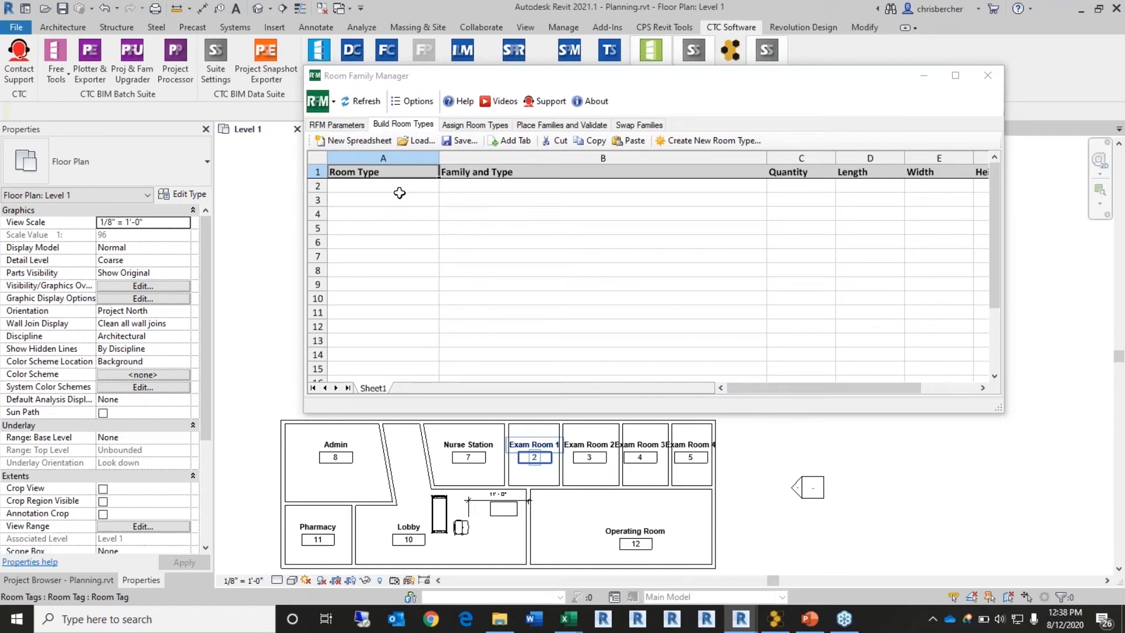
{"action": "left_click", "coordinate": [472, 464]}
{"action": "left_click", "coordinate": [530, 450]}
{"action": "key", "text": "Tab"}
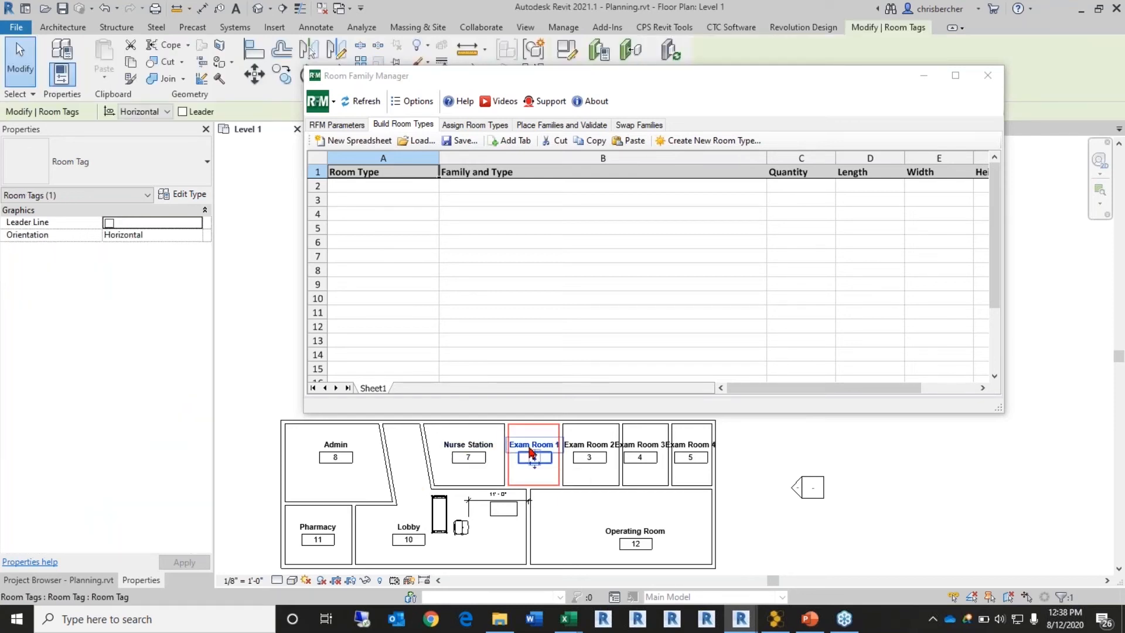
{"action": "left_click", "coordinate": [530, 450]}
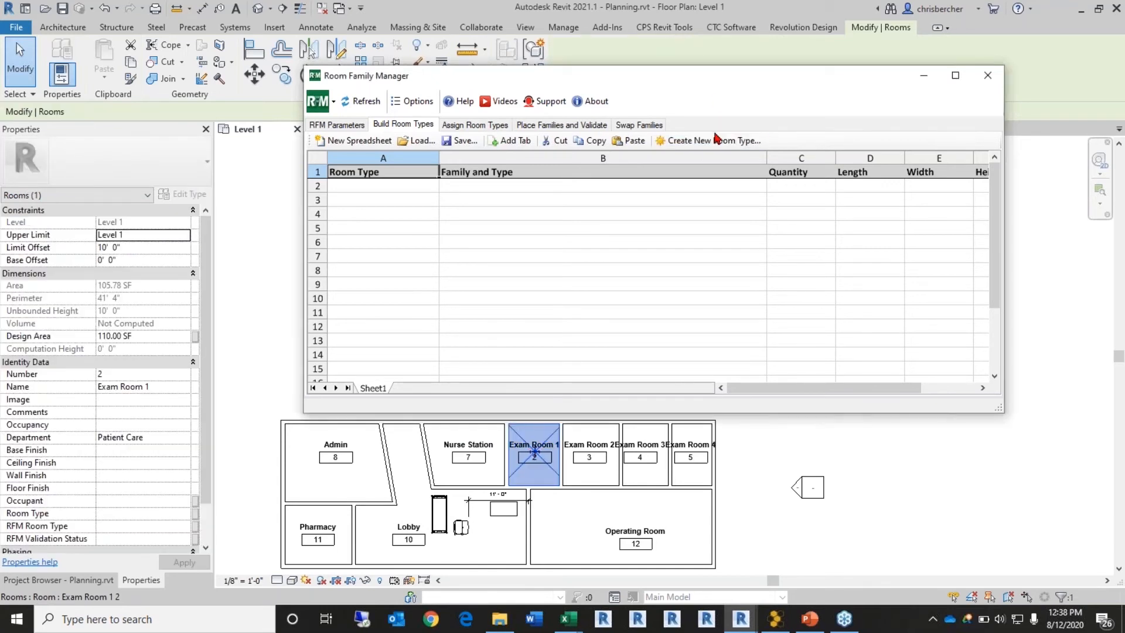
{"action": "left_click", "coordinate": [715, 143]}
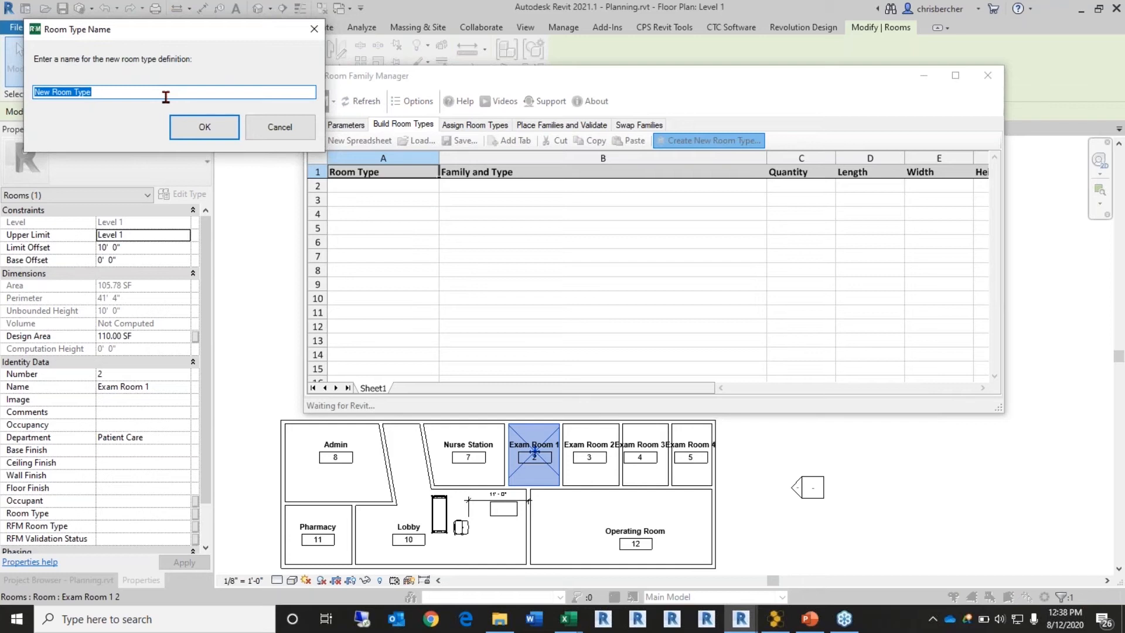
{"action": "type", "text": "Exam"}
{"action": "left_click", "coordinate": [205, 127]}
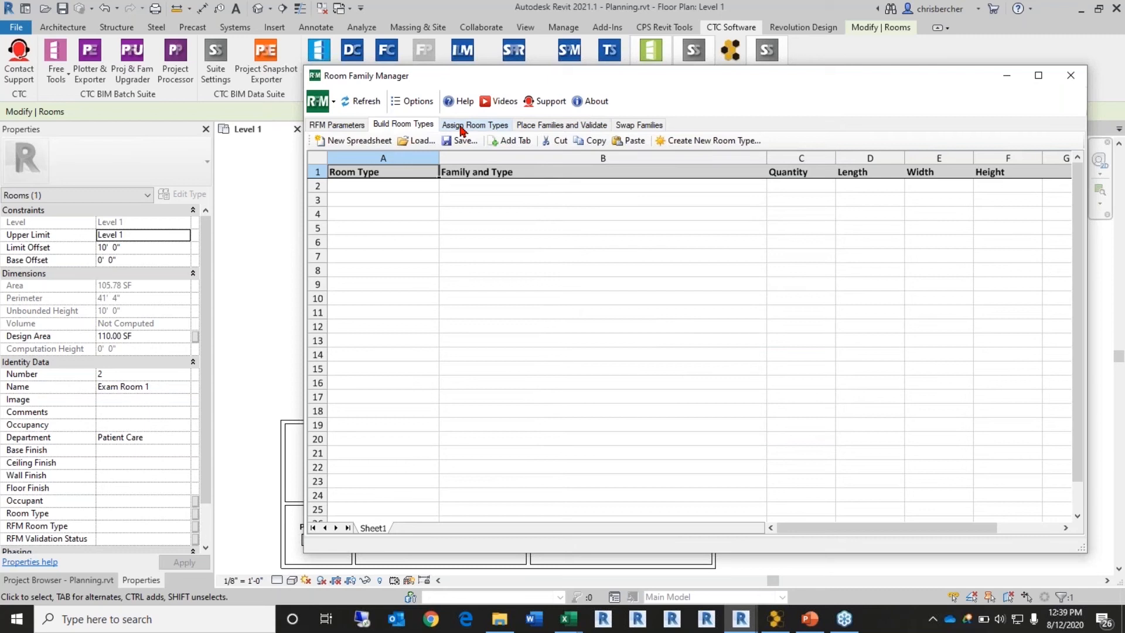
Step: Enter Exam Room 1 as the room type name in cell A2
{"action": "left_click", "coordinate": [464, 126]}
{"action": "left_click", "coordinate": [403, 125]}
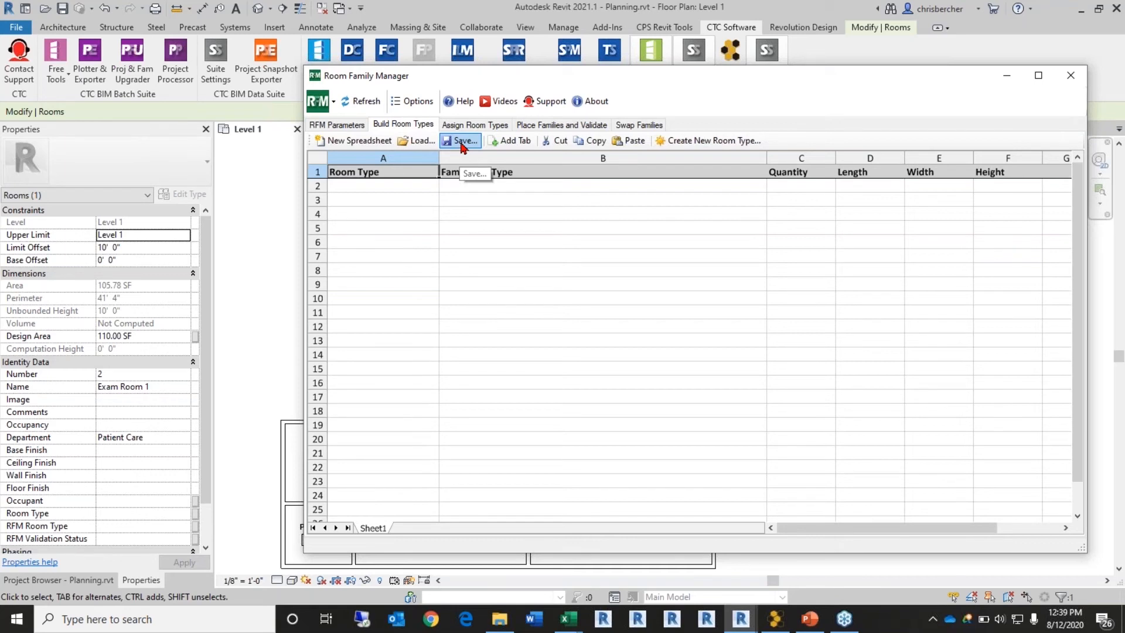
{"action": "left_click", "coordinate": [363, 187]}
{"action": "type", "text": "Ex"}
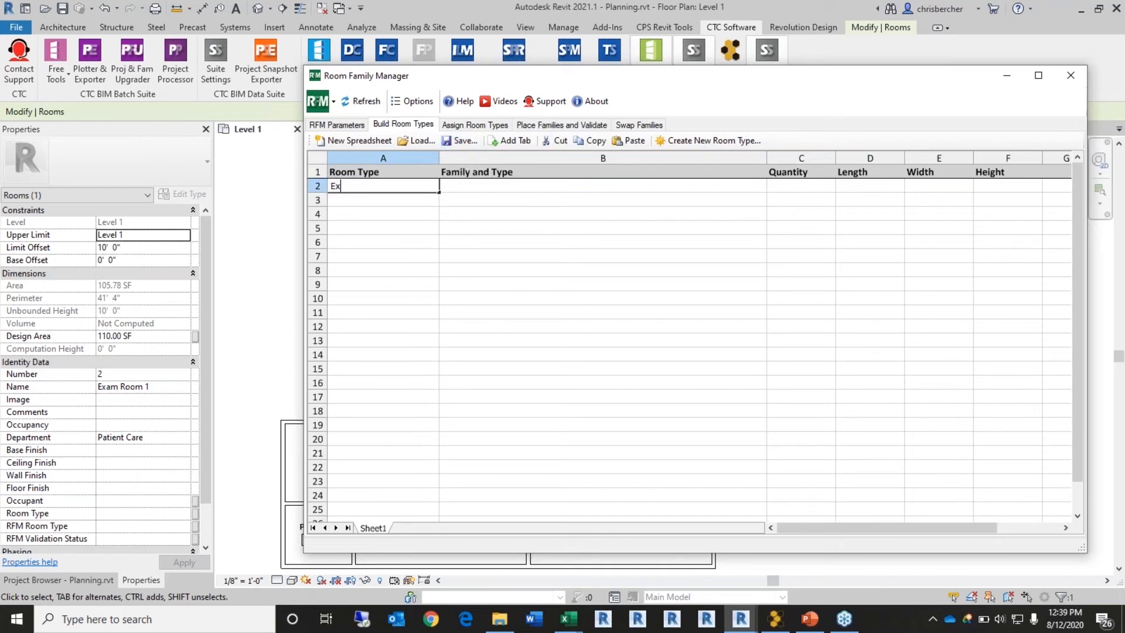
{"action": "type", "text": "am Room 1"}
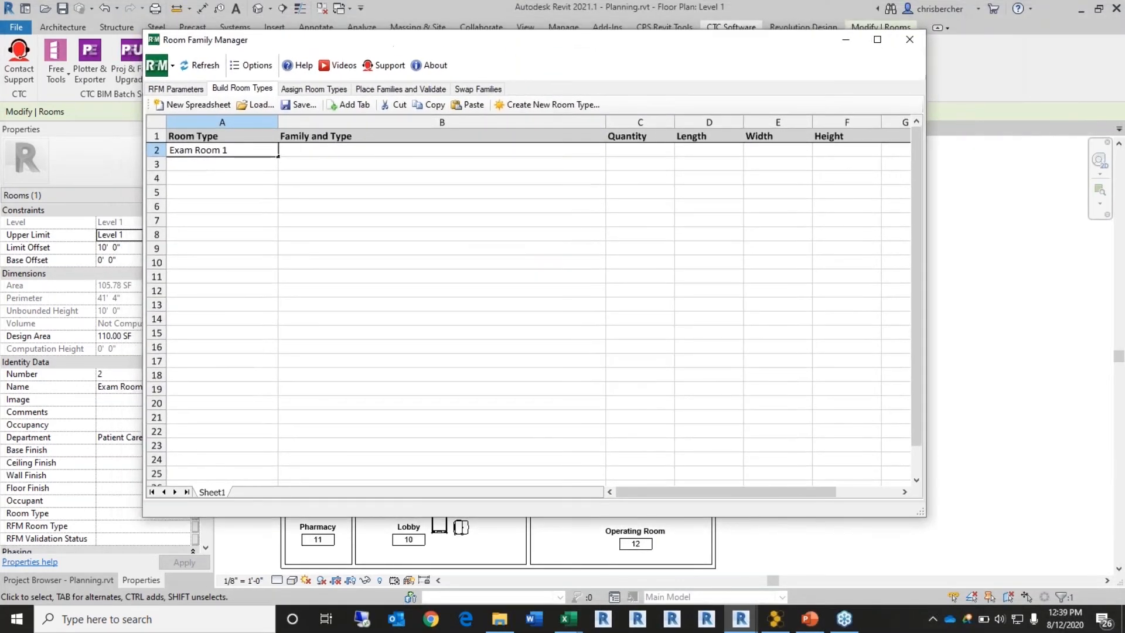
{"action": "left_click", "coordinate": [374, 153]}
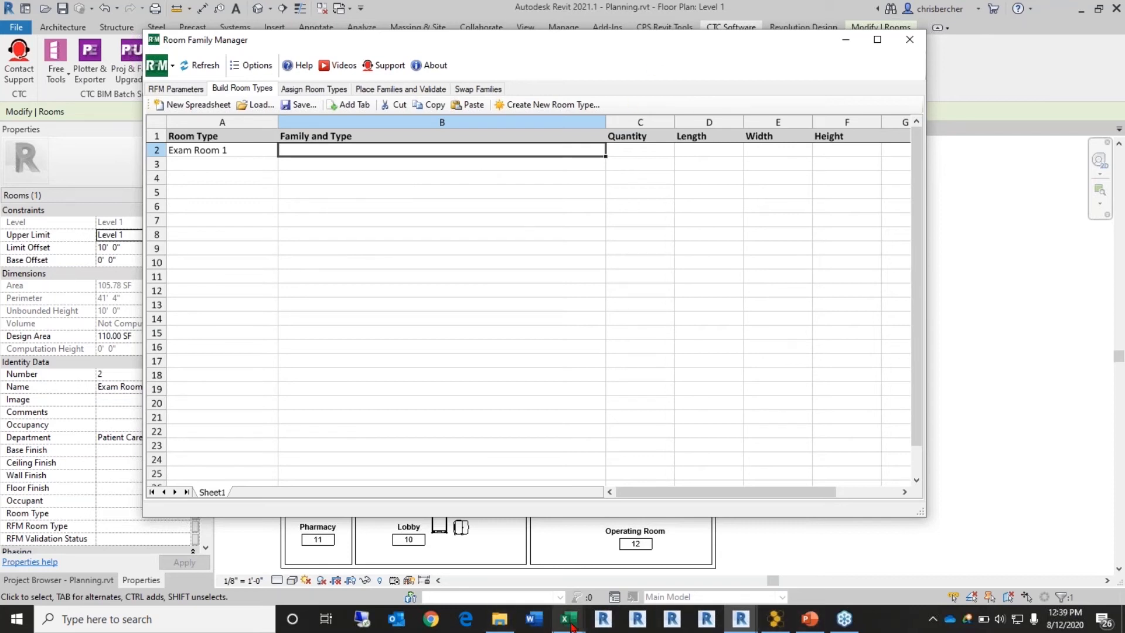
Step: Bring up the Furniture Program List workbook and unprotect its sheet with the password
{"action": "mouse_move", "coordinate": [572, 625]}
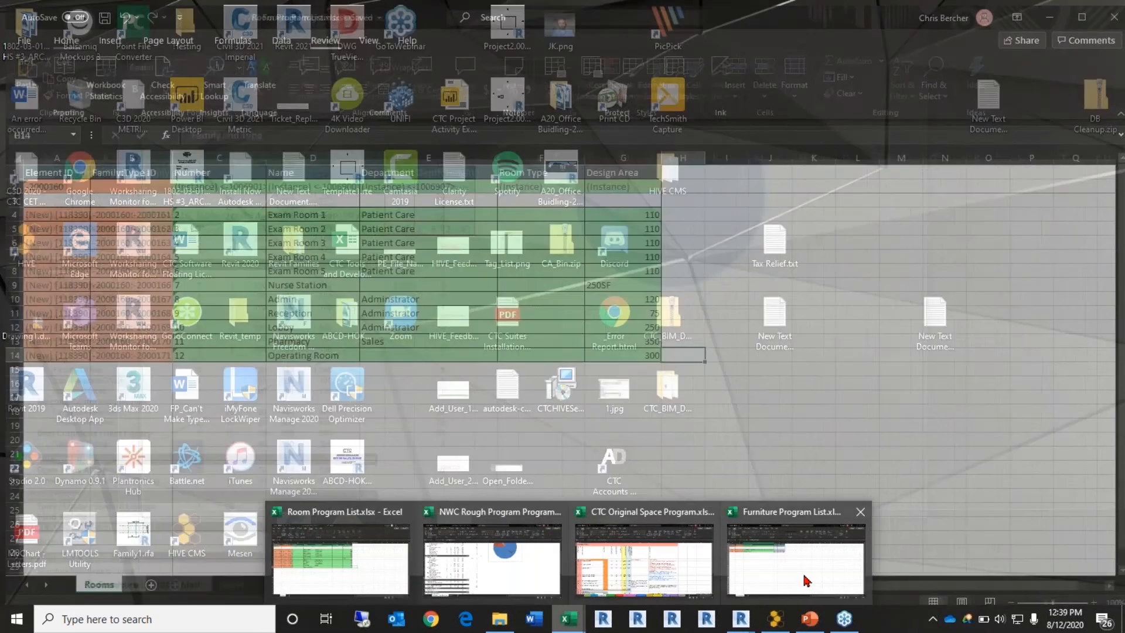
{"action": "left_click", "coordinate": [807, 580]}
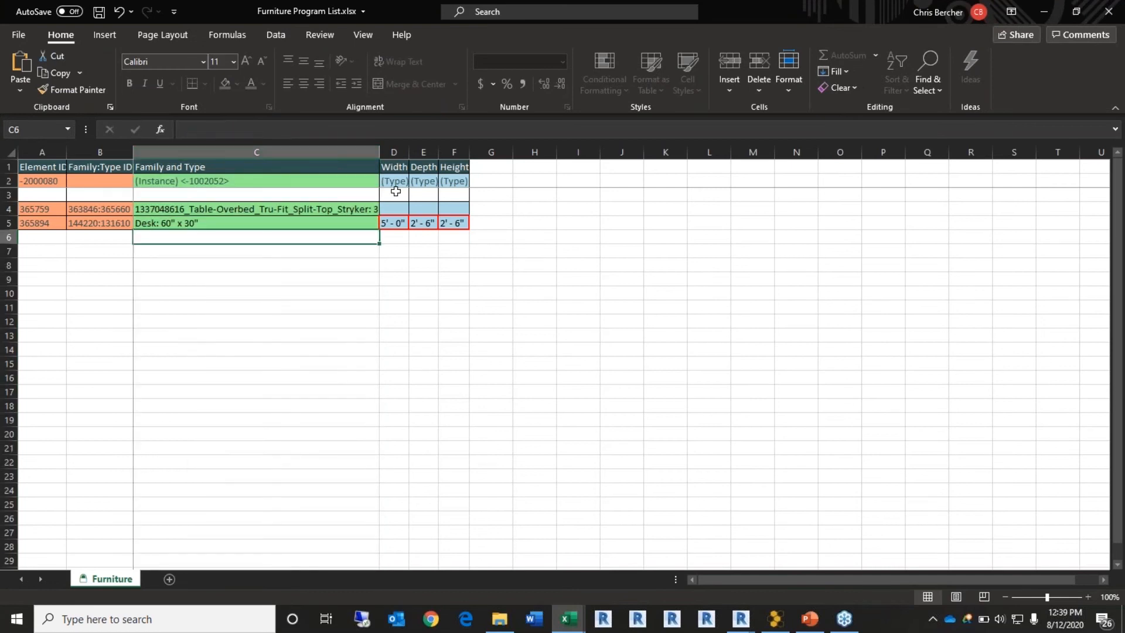
{"action": "left_click", "coordinate": [394, 152]}
{"action": "left_click", "coordinate": [319, 35]}
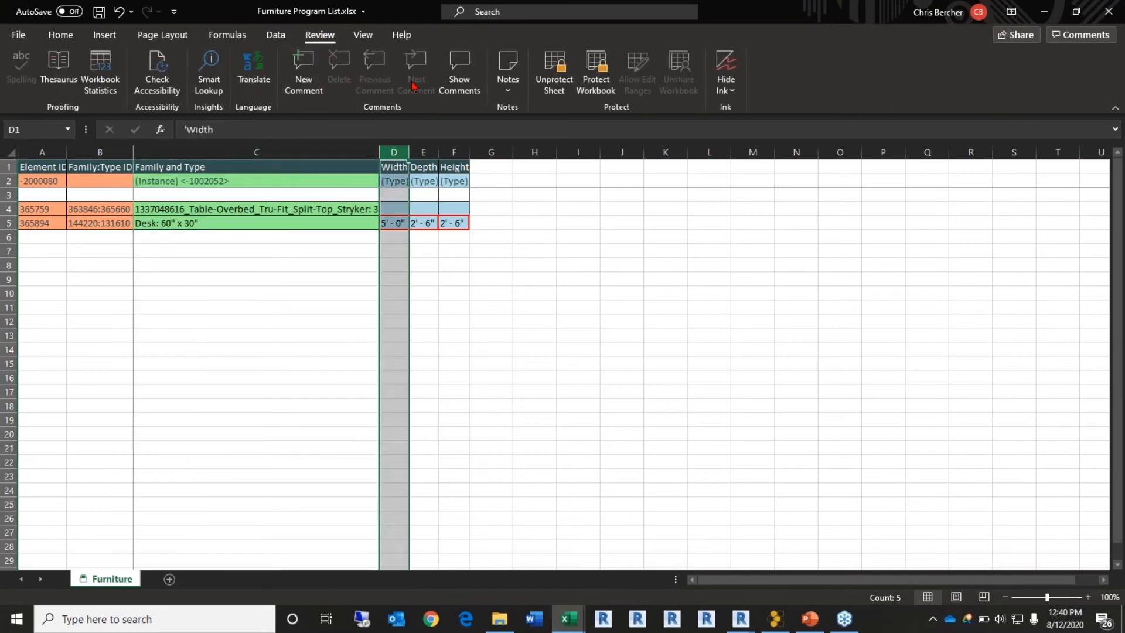
{"action": "left_click", "coordinate": [548, 82]}
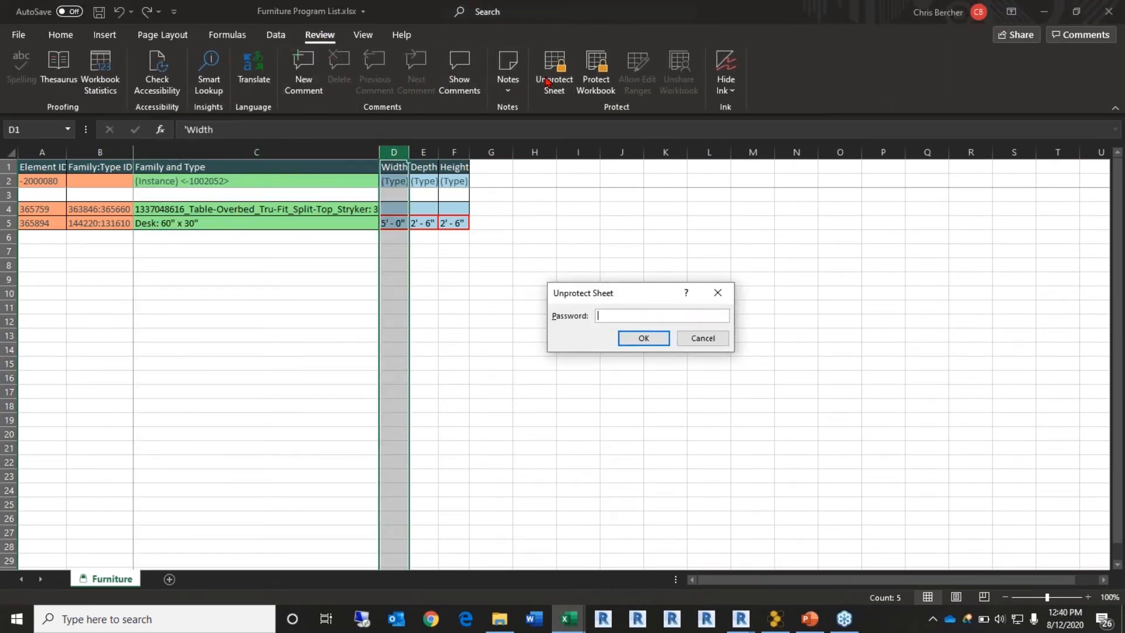
{"action": "key", "text": "Return"}
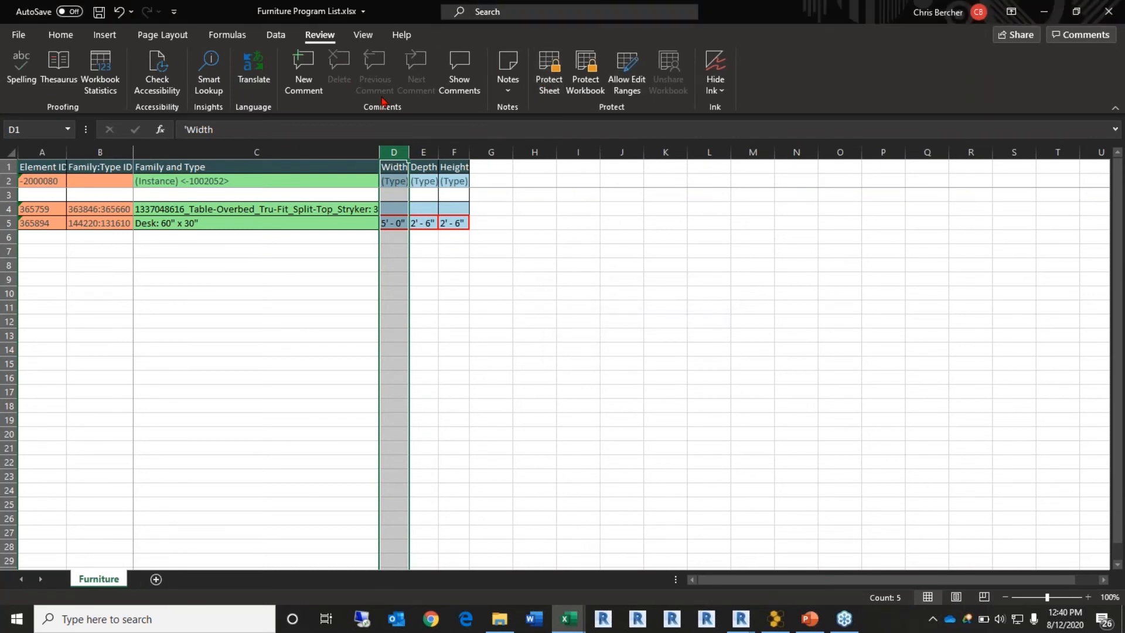
Step: Widen column C and copy the overbed table's full family and type name from C4
{"action": "left_click_drag", "start_coordinate": [379, 152], "coordinate": [501, 154]}
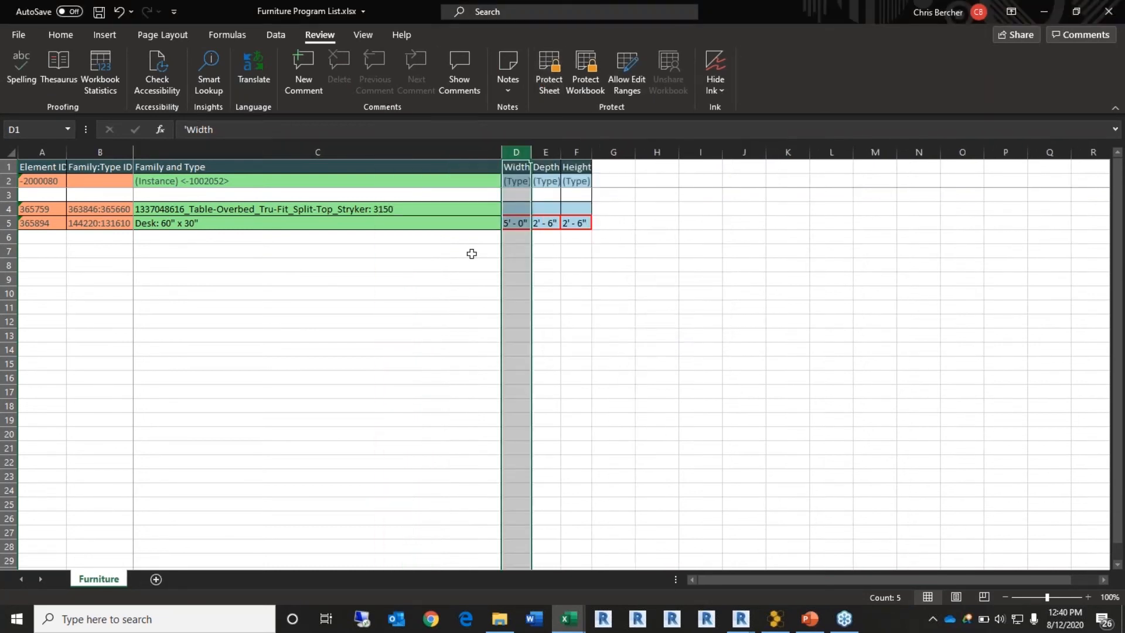
{"action": "left_click", "coordinate": [435, 210]}
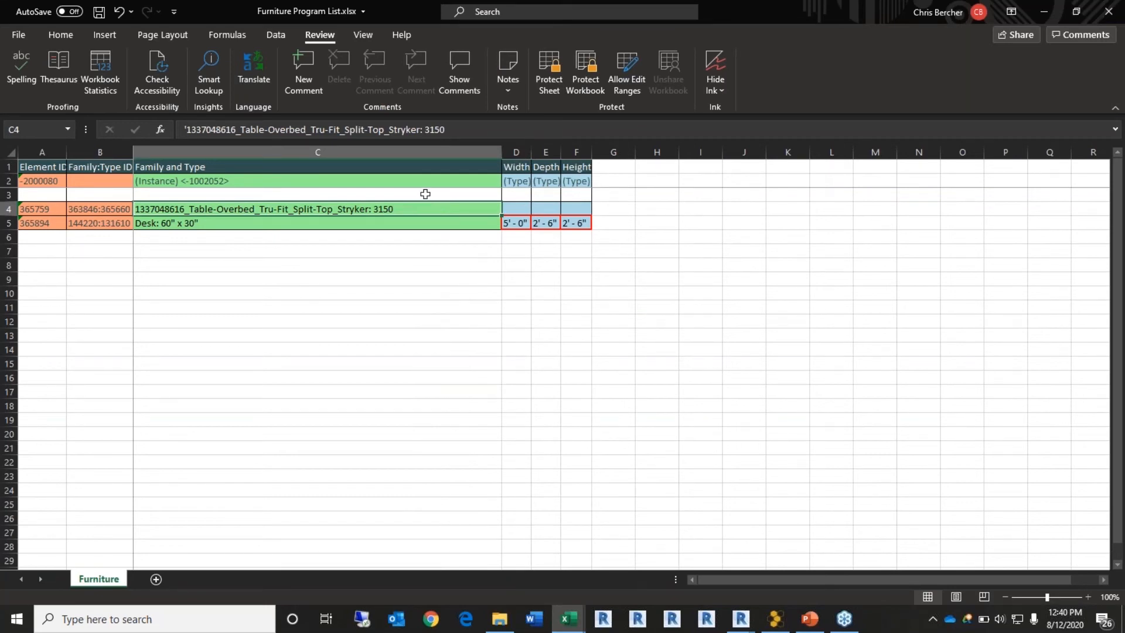
{"action": "double_click", "coordinate": [372, 209]}
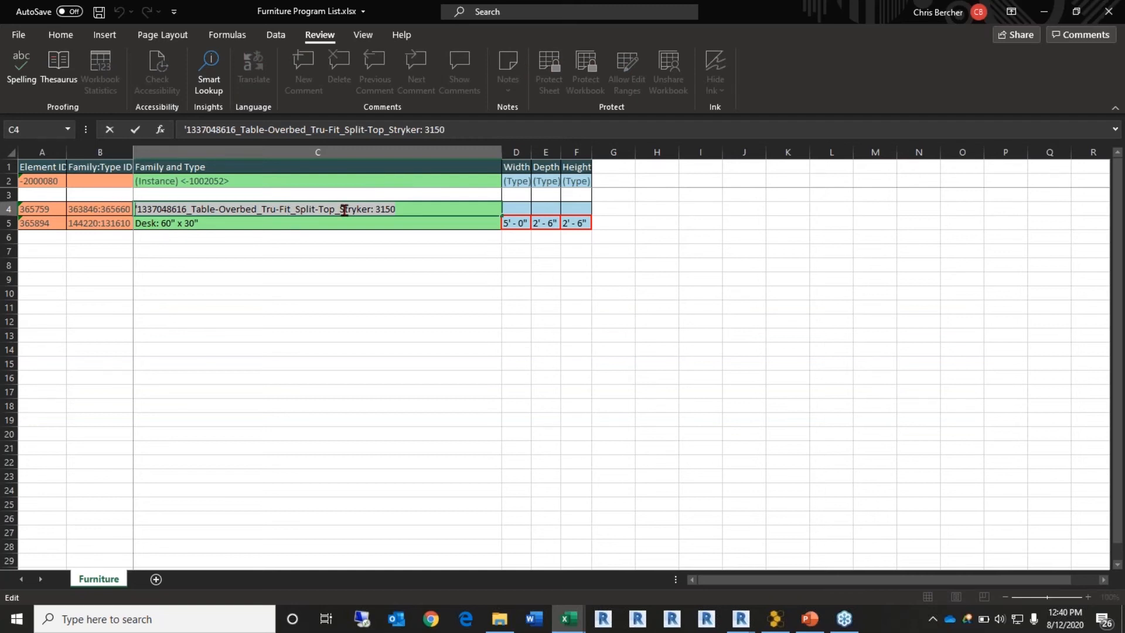
{"action": "key", "text": "alt+Tab"}
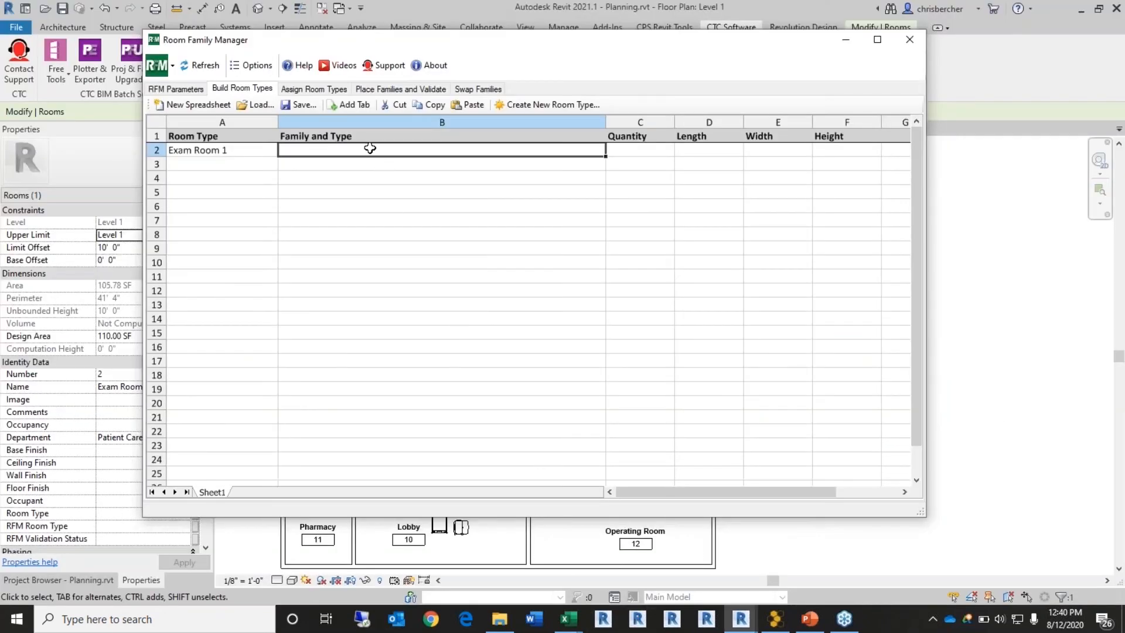
Step: Paste the Stryker overbed table 3150 family into B2 with quantity 1 in C2
{"action": "key", "text": "ctrl+v"}
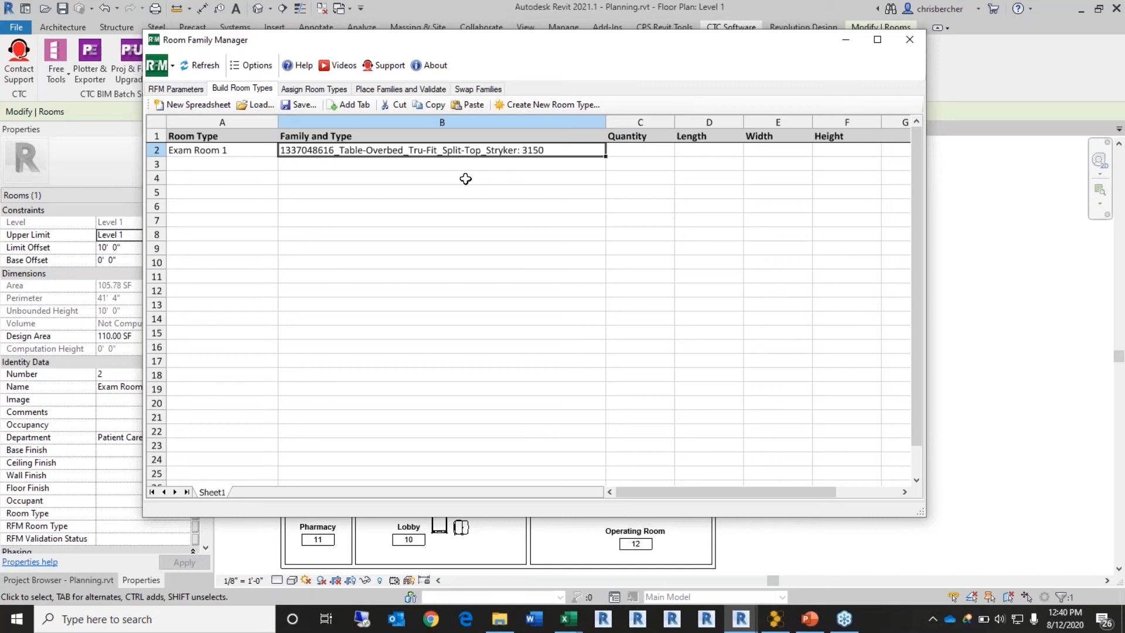
{"action": "left_click", "coordinate": [649, 156]}
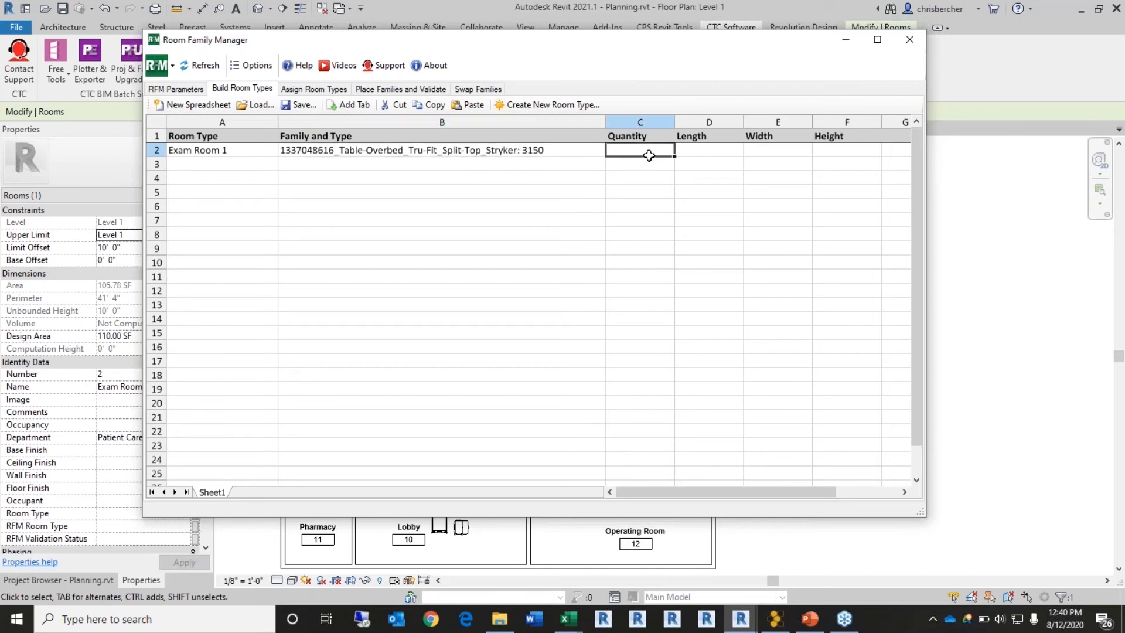
{"action": "type", "text": "1"}
{"action": "key", "text": "Return"}
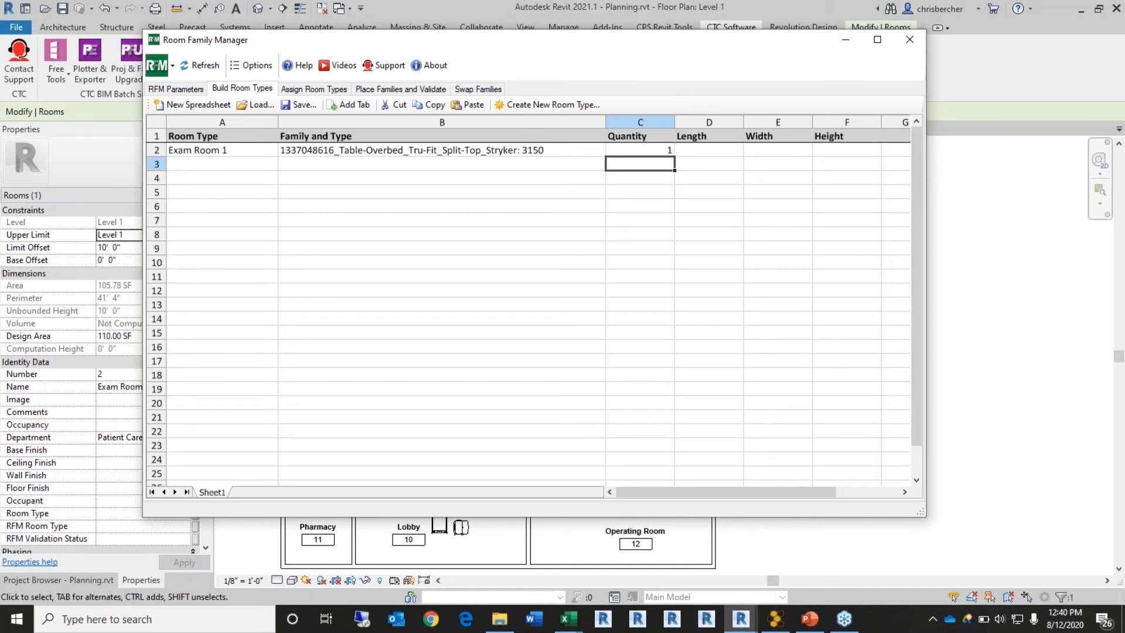
Step: Fill A2 down to create room types Exam Room 2, 3 and 4 in A3:A5
{"action": "left_click_drag", "start_coordinate": [621, 43], "coordinate": [664, 33]}
{"action": "left_click", "coordinate": [262, 153]}
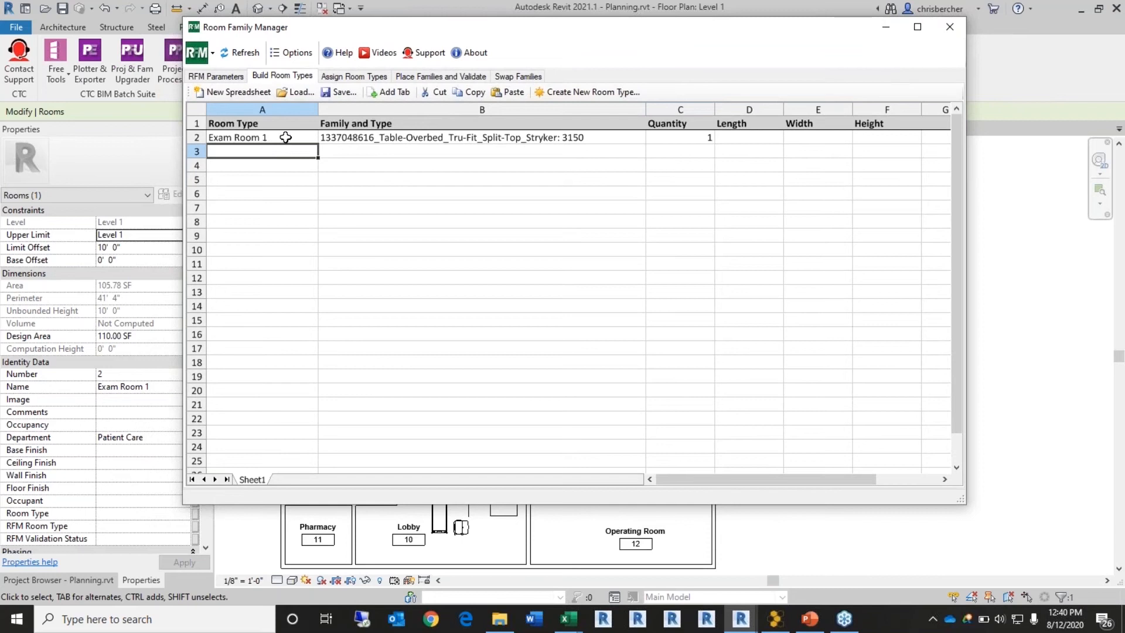
{"action": "left_click_drag", "start_coordinate": [580, 32], "coordinate": [549, 70]}
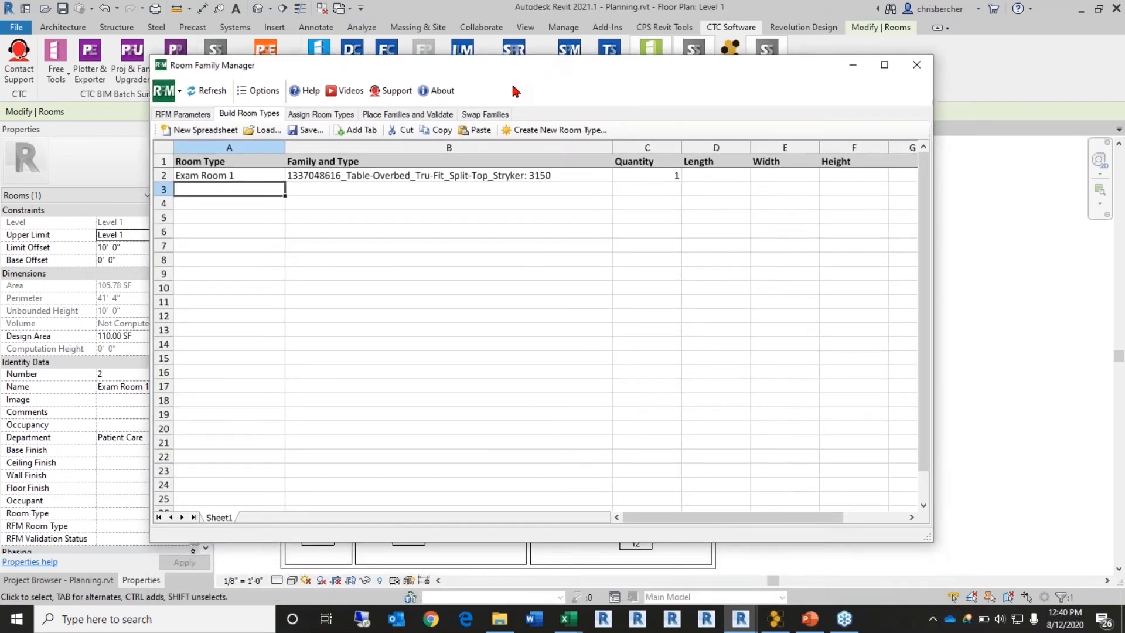
{"action": "left_click", "coordinate": [278, 177]}
{"action": "left_click_drag", "start_coordinate": [283, 182], "coordinate": [273, 228]}
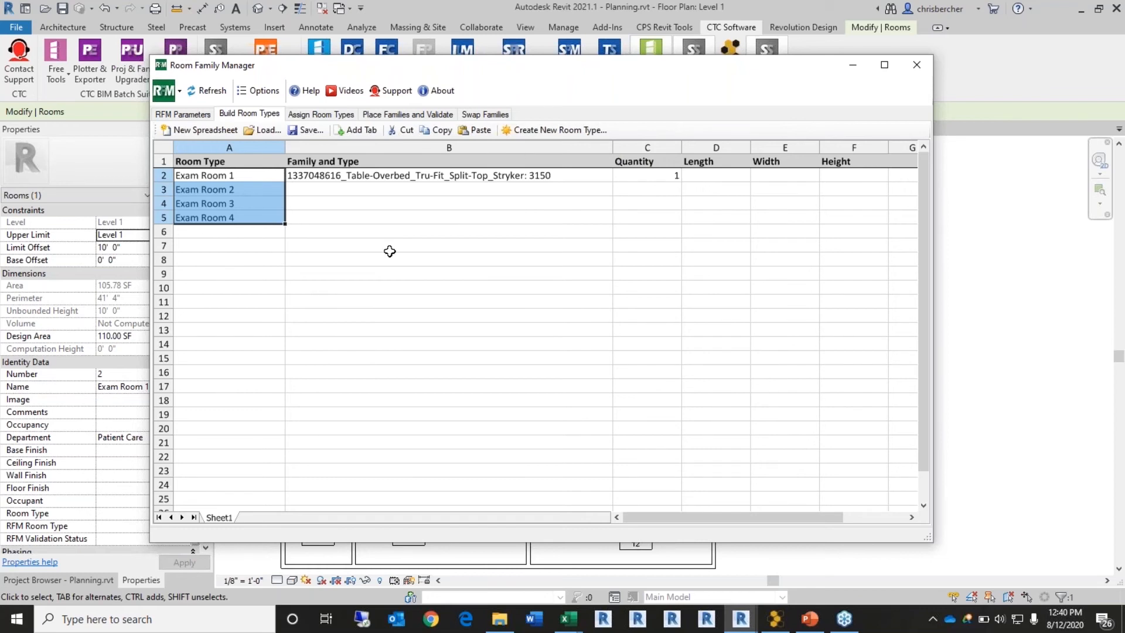
Step: Fill the overbed table family into cells B3 through B5
{"action": "left_click", "coordinate": [493, 187]}
{"action": "key", "text": "ctrl+d"}
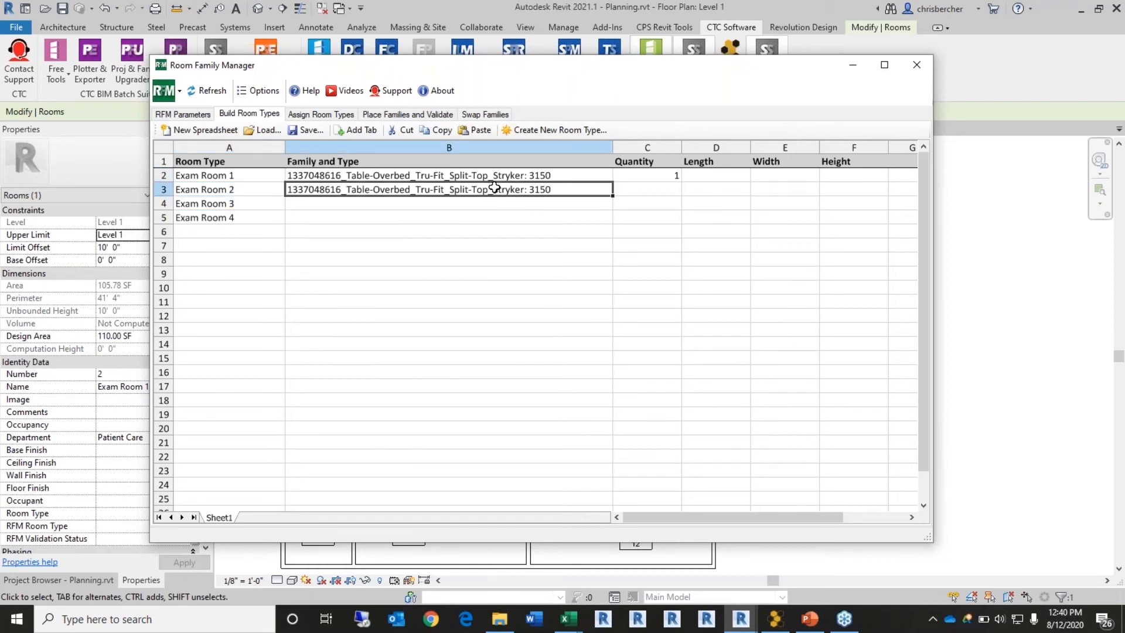
{"action": "key", "text": "Down"}
{"action": "key", "text": "ctrl+d"}
{"action": "key", "text": "Down"}
{"action": "key", "text": "ctrl+d"}
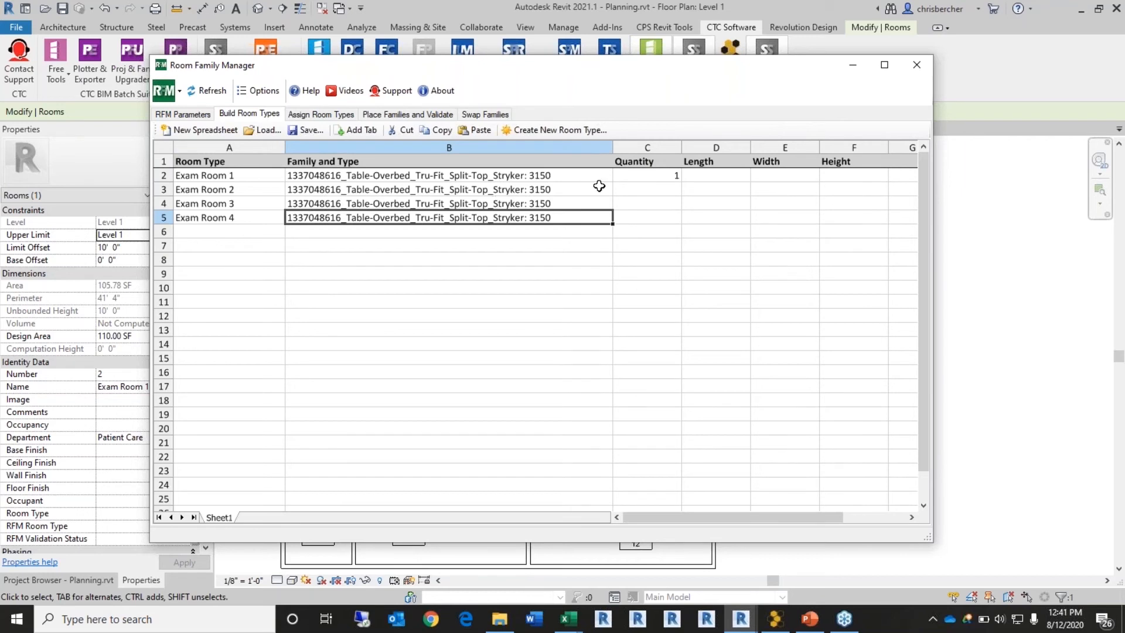
Step: Set the overbed table quantity to 1 for the added room types in column C
{"action": "left_click", "coordinate": [667, 189]}
{"action": "type", "text": "1"}
{"action": "key", "text": "Return"}
{"action": "type", "text": "1"}
{"action": "key", "text": "Return"}
{"action": "type", "text": "1"}
{"action": "key", "text": "Return"}
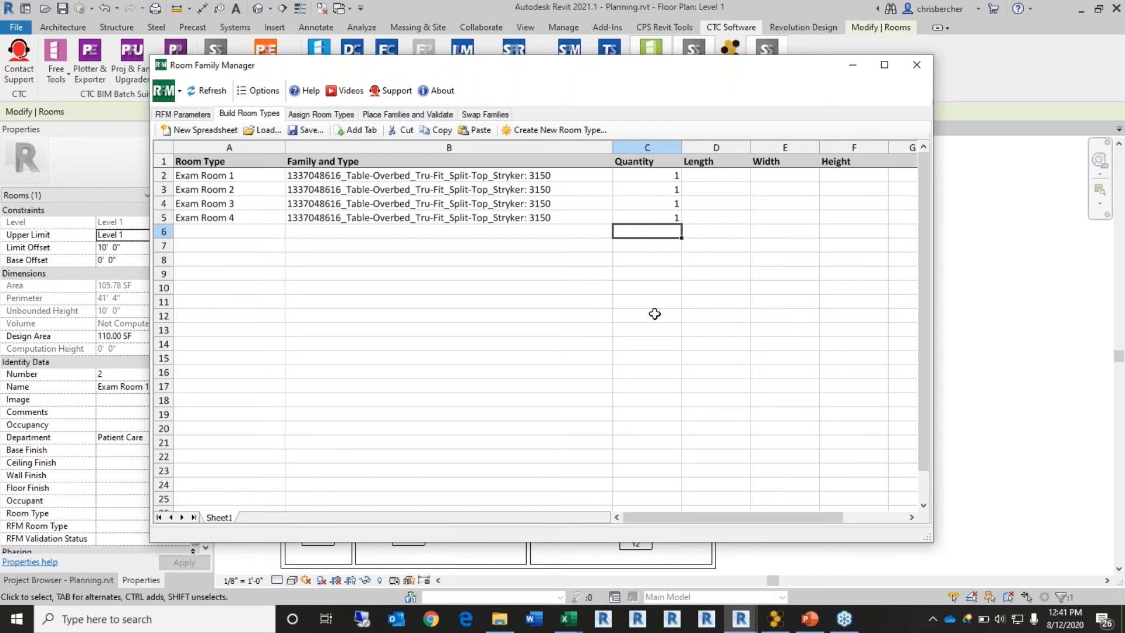
Step: Save the room type definitions spreadsheet under the file name Room and Equipment List
{"action": "left_click", "coordinate": [317, 139]}
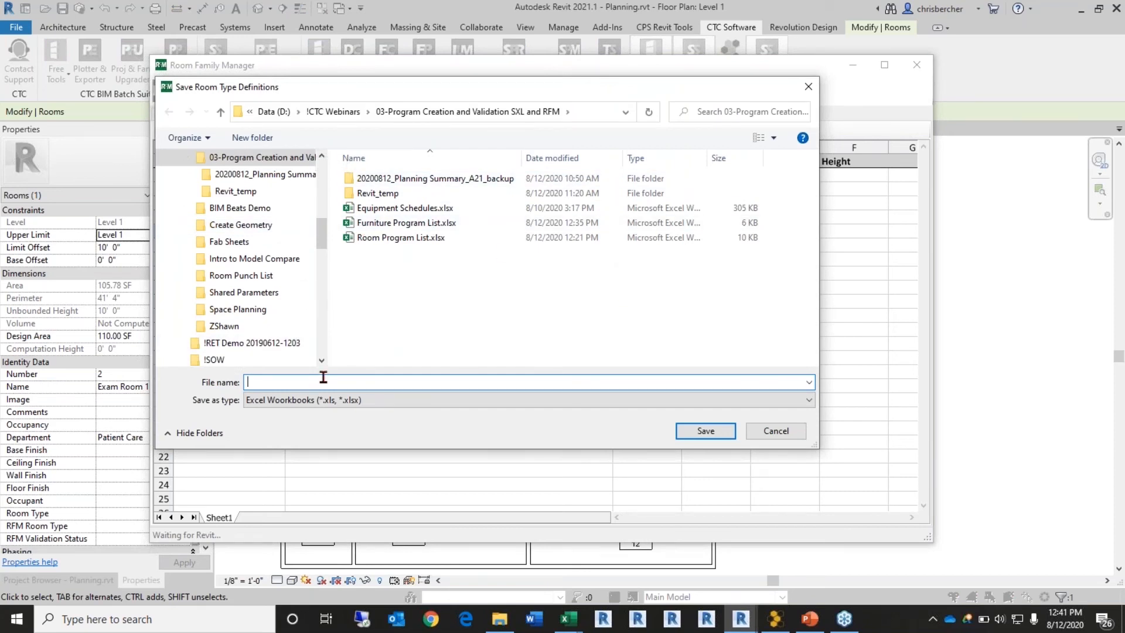
{"action": "type", "text": "E"}
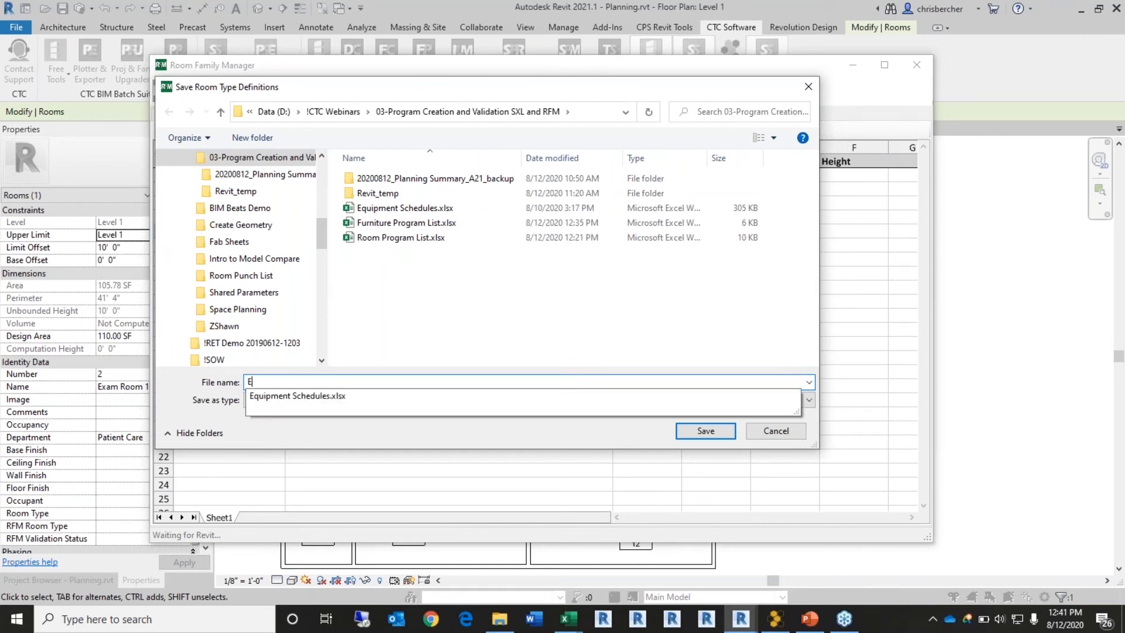
{"action": "key", "text": "BackSpace"}
{"action": "type", "text": "Room and Equipment List"}
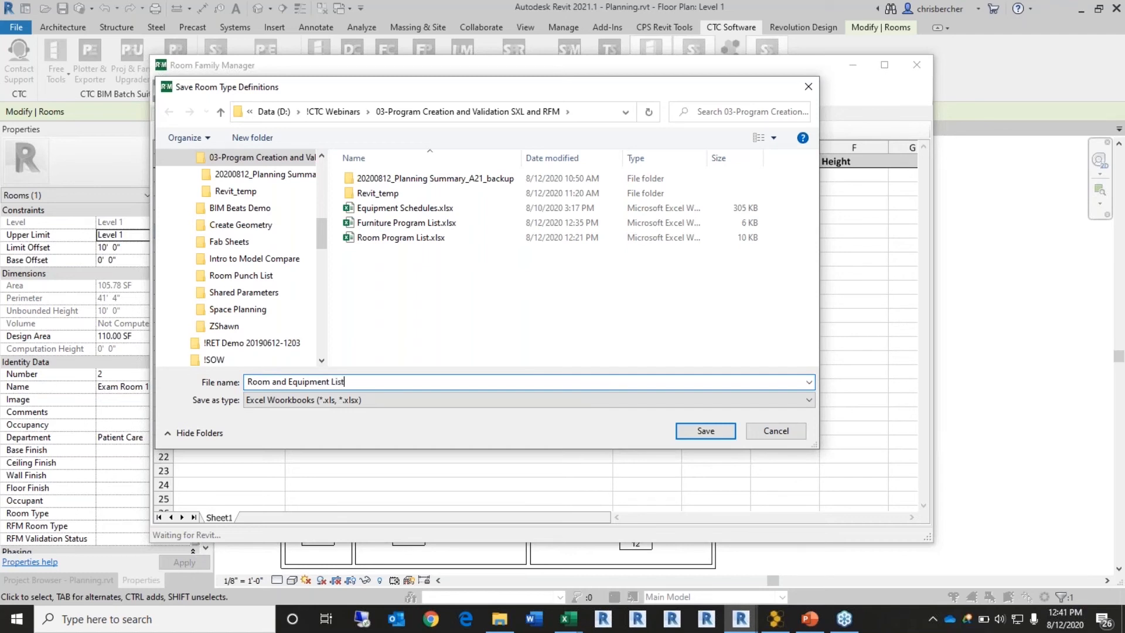
{"action": "left_click", "coordinate": [706, 432]}
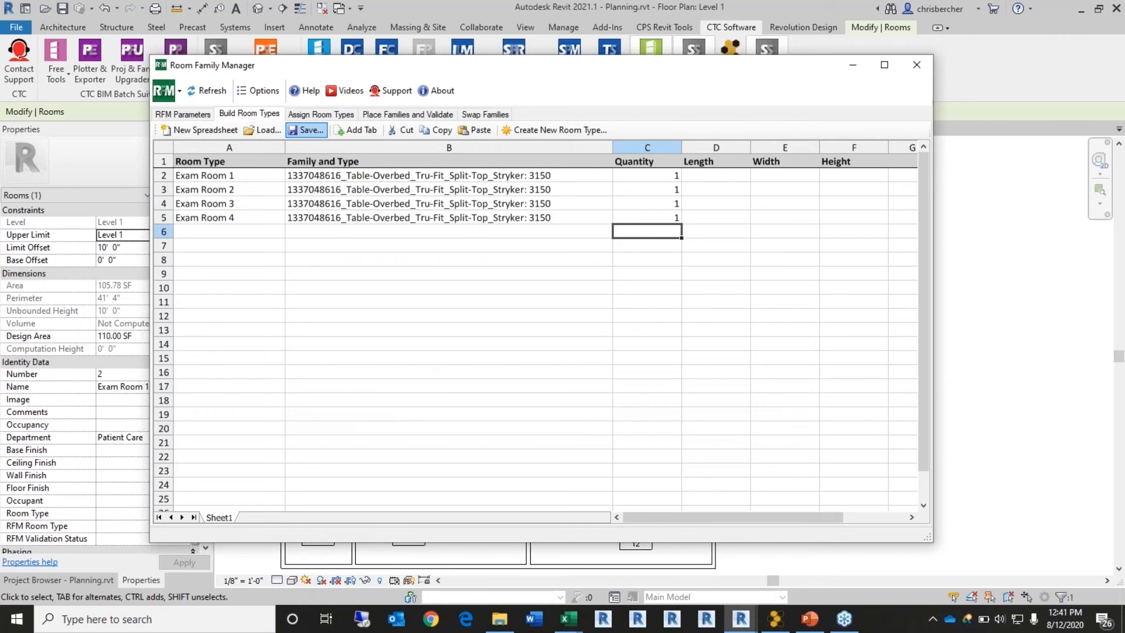
Step: In Excel, open the Room and Equipment List.xls workbook from the program folder
{"action": "right_click", "coordinate": [570, 621]}
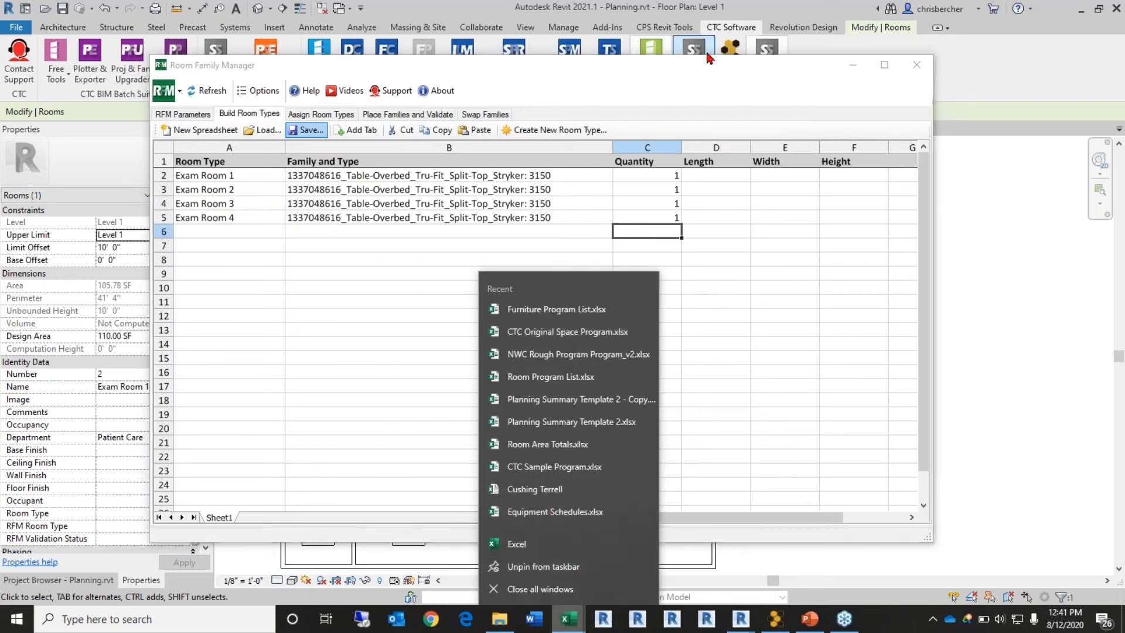
{"action": "mouse_move", "coordinate": [569, 618]}
{"action": "left_click", "coordinate": [797, 554]}
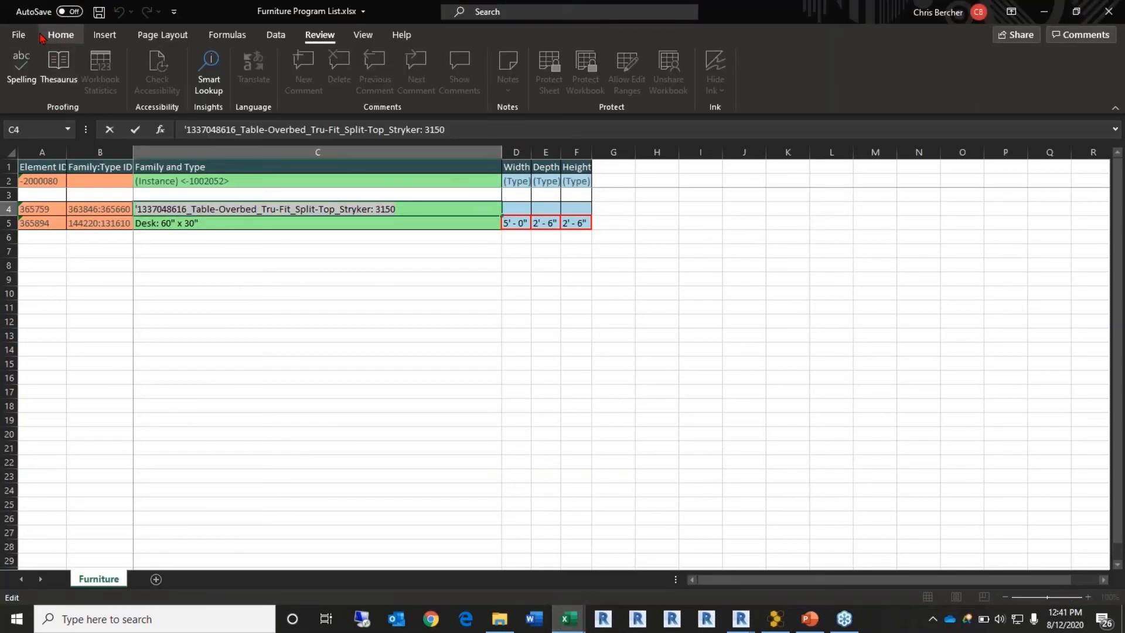
{"action": "left_click", "coordinate": [21, 35]}
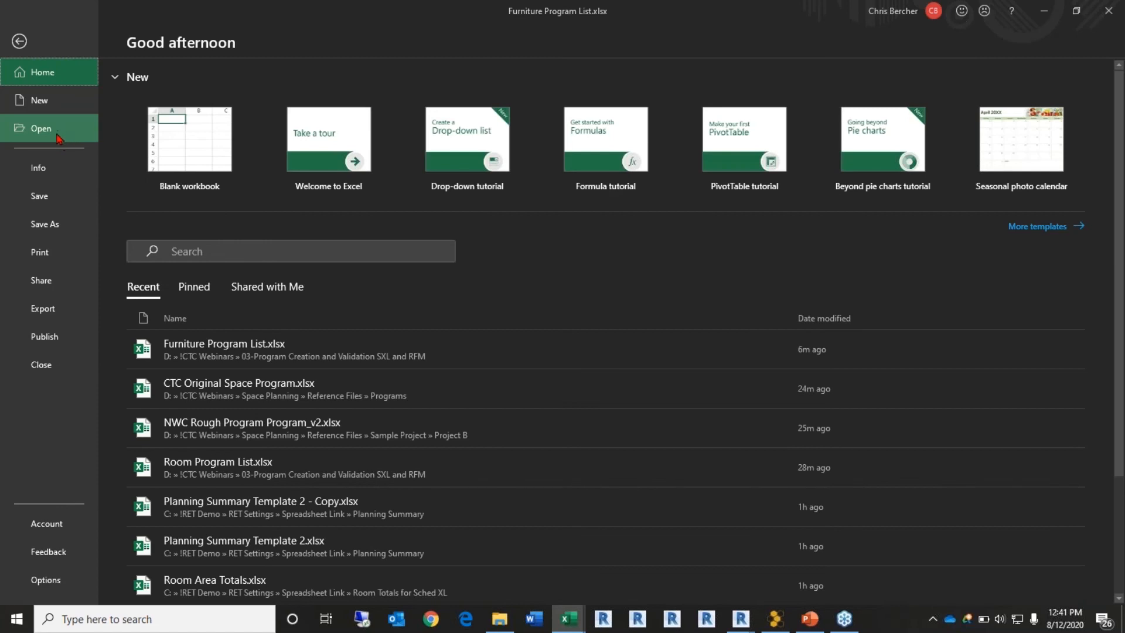
{"action": "left_click", "coordinate": [58, 134]}
{"action": "left_click", "coordinate": [221, 371]}
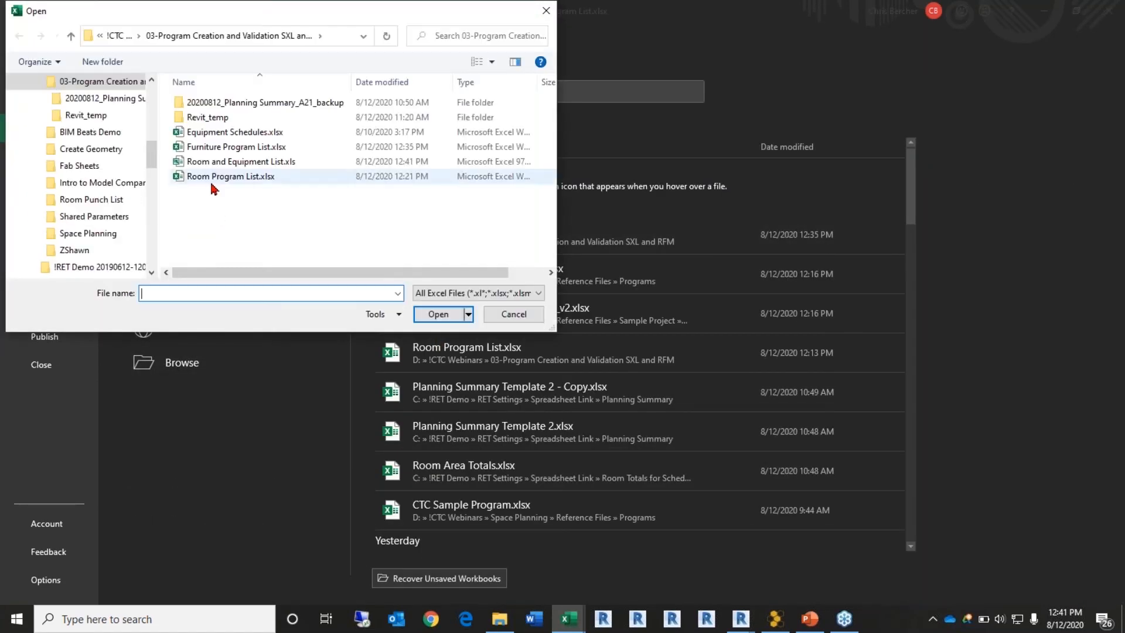
{"action": "double_click", "coordinate": [234, 161]}
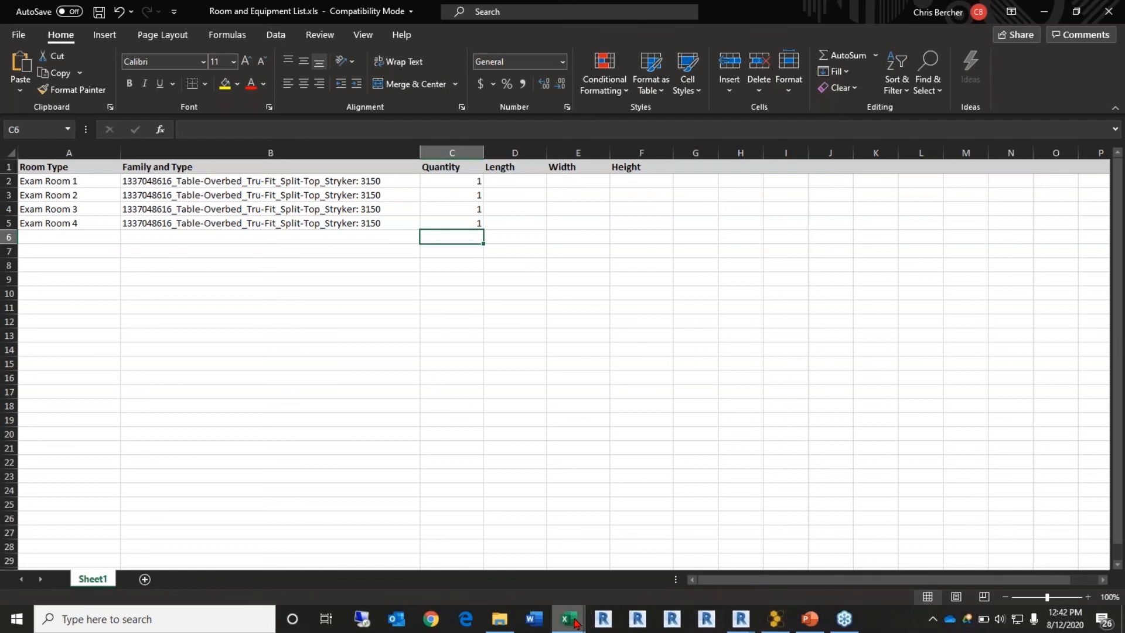
{"action": "mouse_move", "coordinate": [576, 615]}
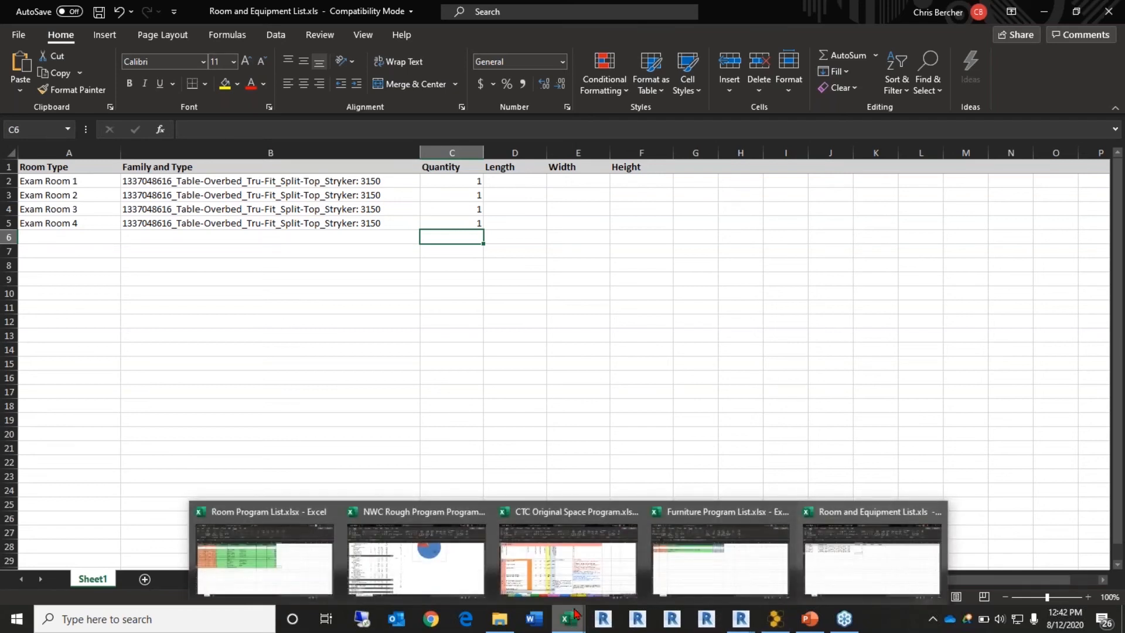
{"action": "left_click", "coordinate": [721, 571]}
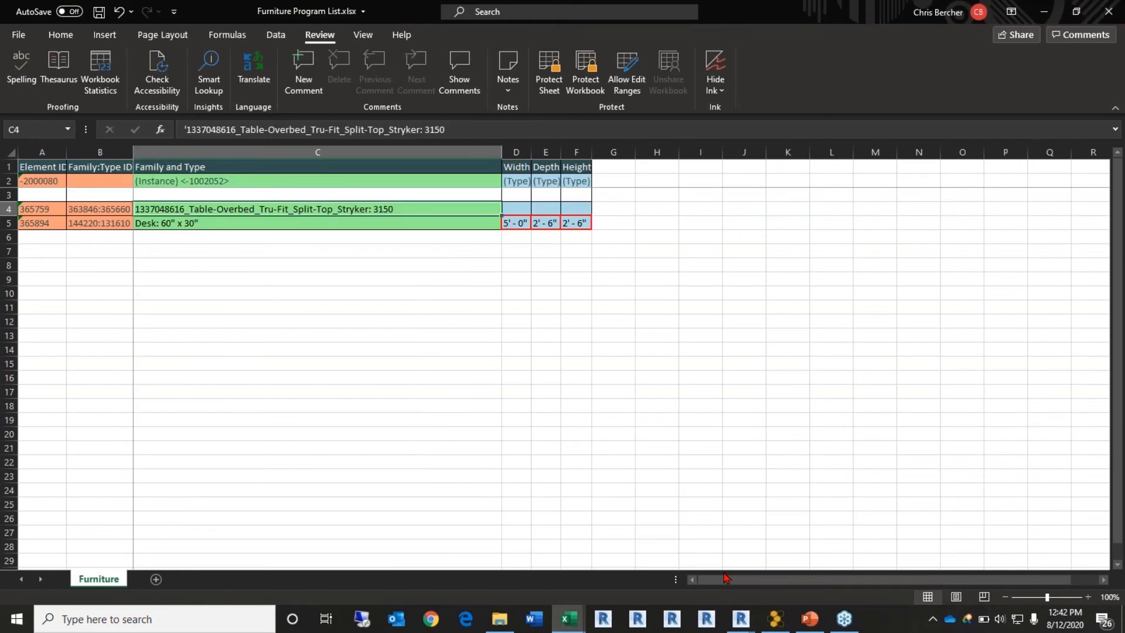
{"action": "right_click", "coordinate": [121, 580]}
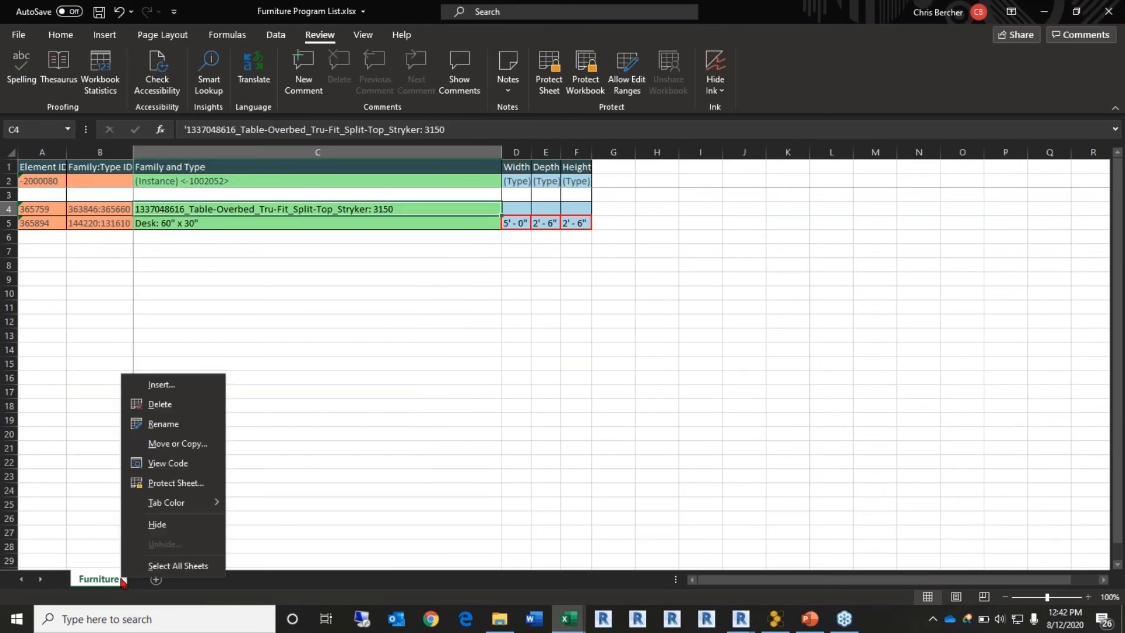
{"action": "left_click", "coordinate": [178, 444]}
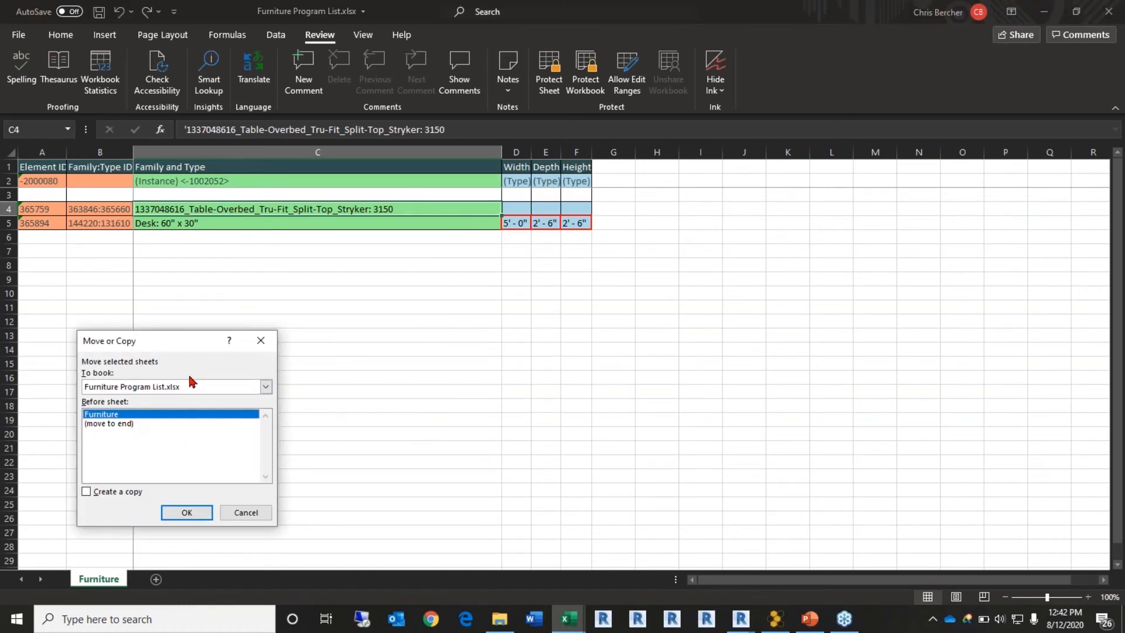
{"action": "left_click", "coordinate": [266, 387]}
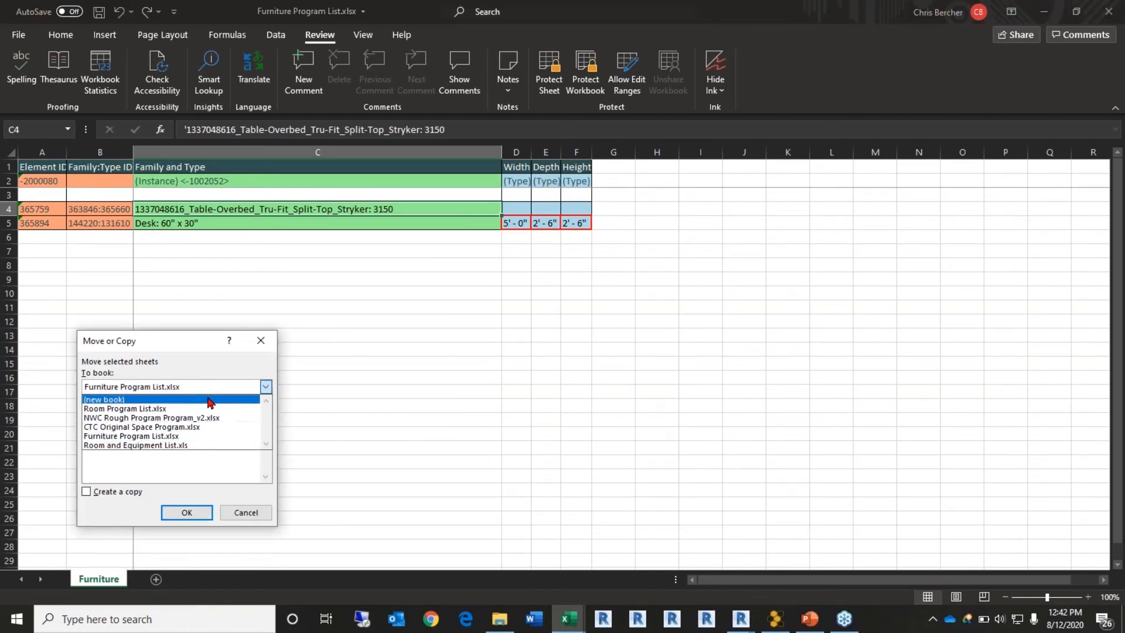
{"action": "left_click", "coordinate": [176, 446]}
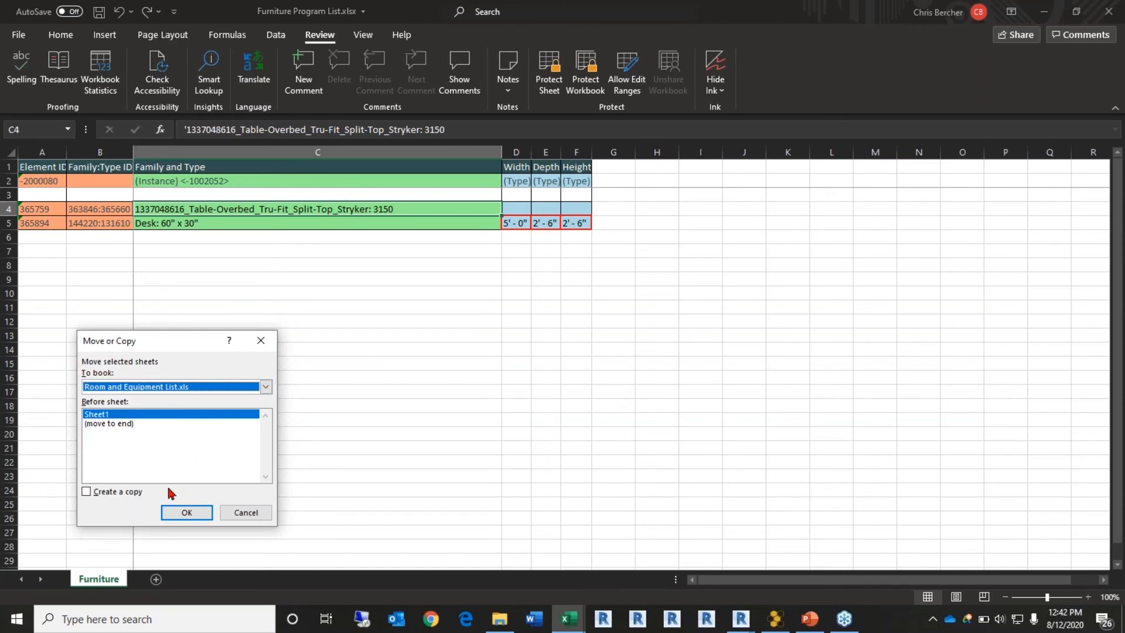
{"action": "left_click", "coordinate": [244, 514]}
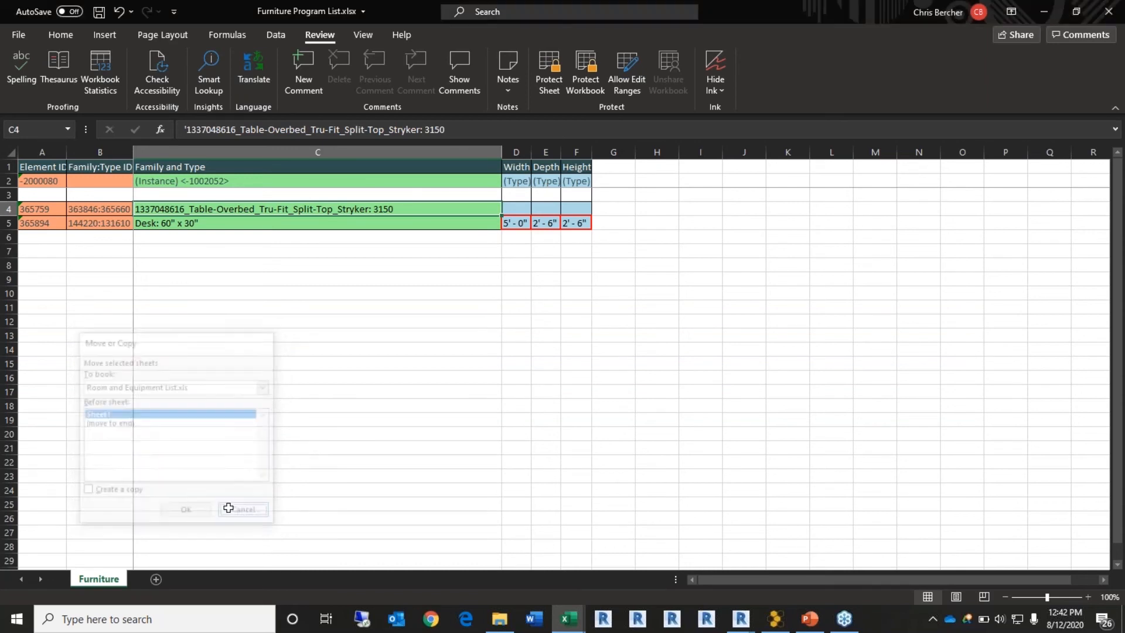
{"action": "right_click", "coordinate": [103, 580]}
{"action": "left_click", "coordinate": [170, 441]}
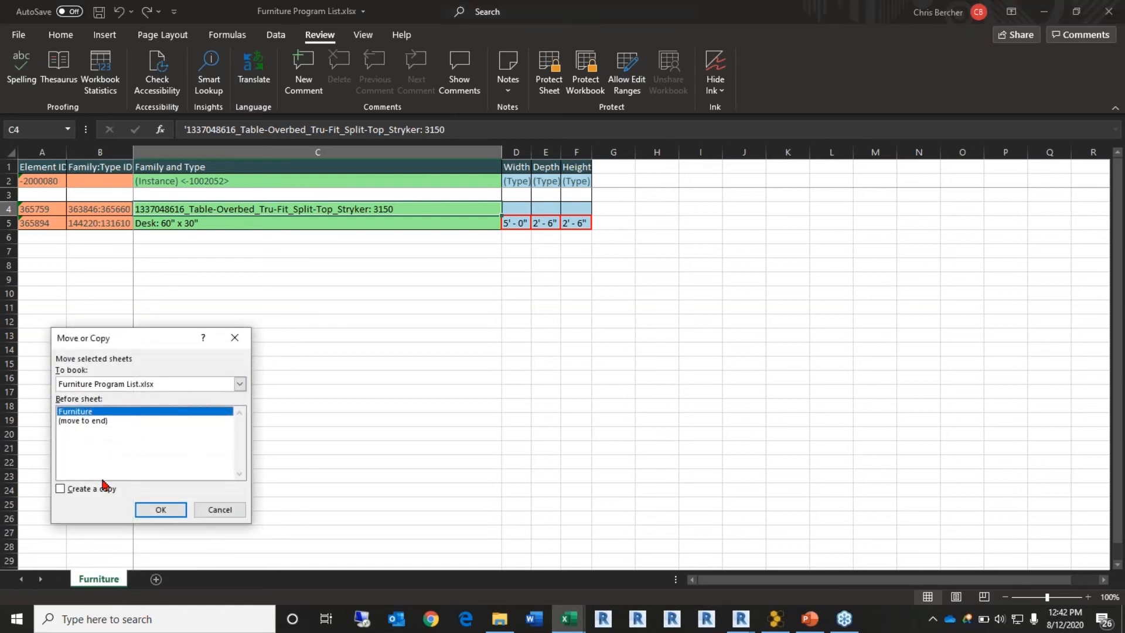
{"action": "left_click", "coordinate": [88, 488]}
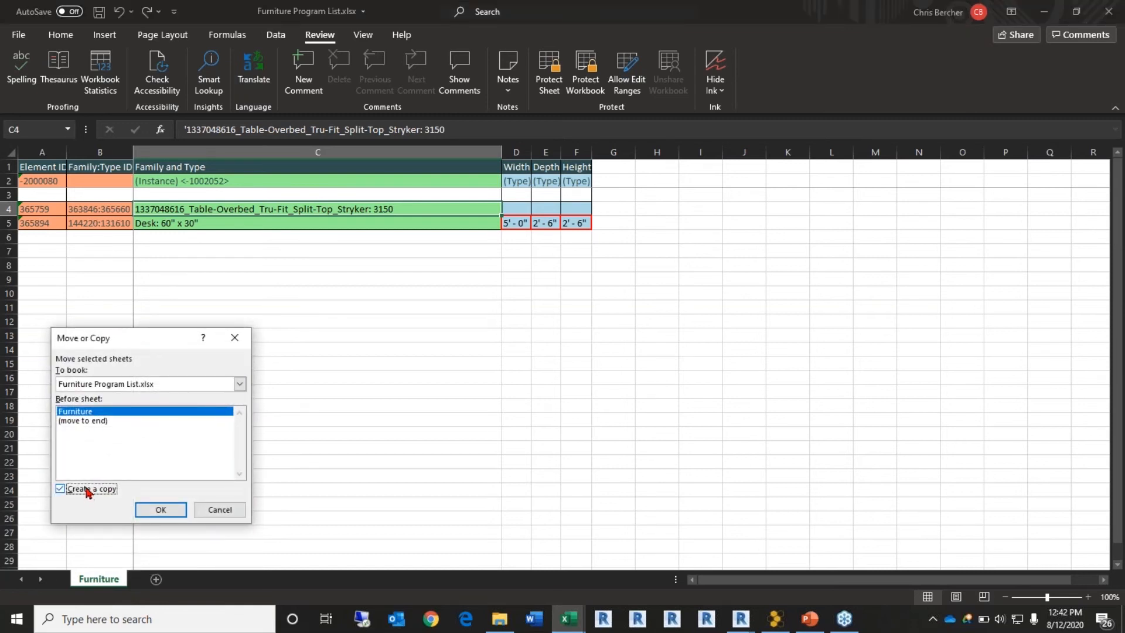
{"action": "left_click", "coordinate": [240, 383]}
{"action": "left_click", "coordinate": [132, 445]}
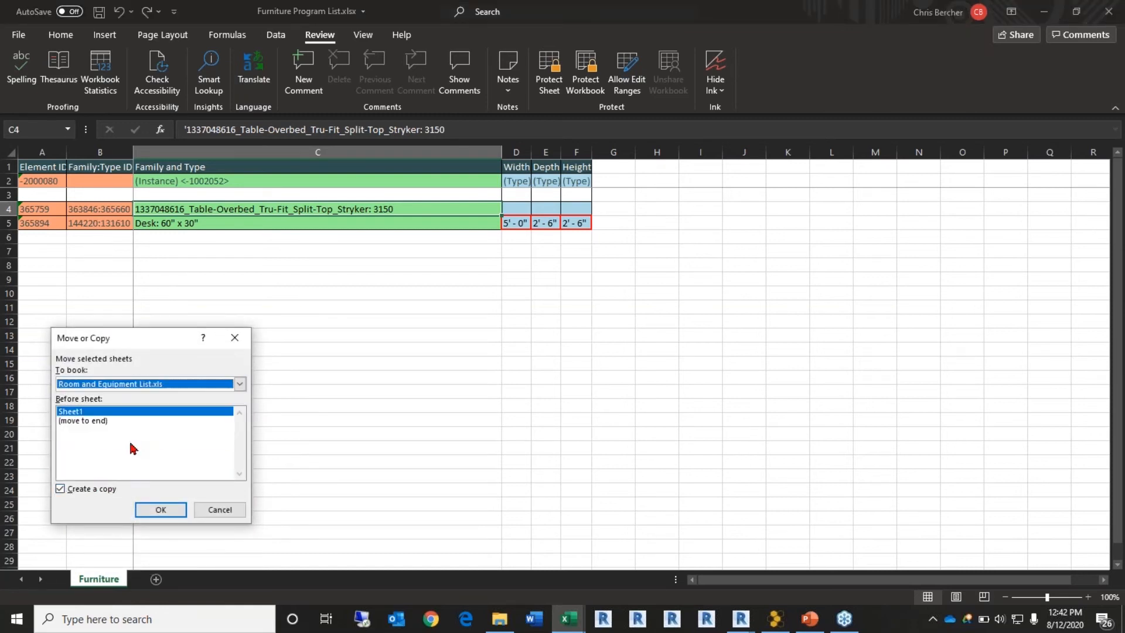
{"action": "left_click", "coordinate": [104, 421]}
{"action": "left_click", "coordinate": [157, 510]}
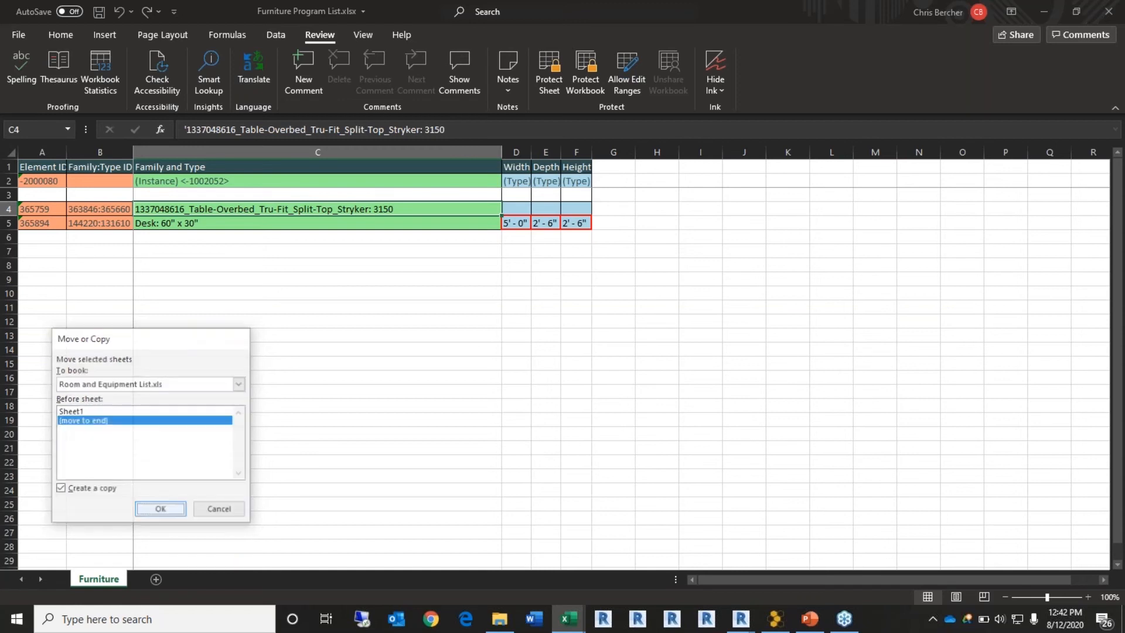
{"action": "left_click", "coordinate": [569, 355]}
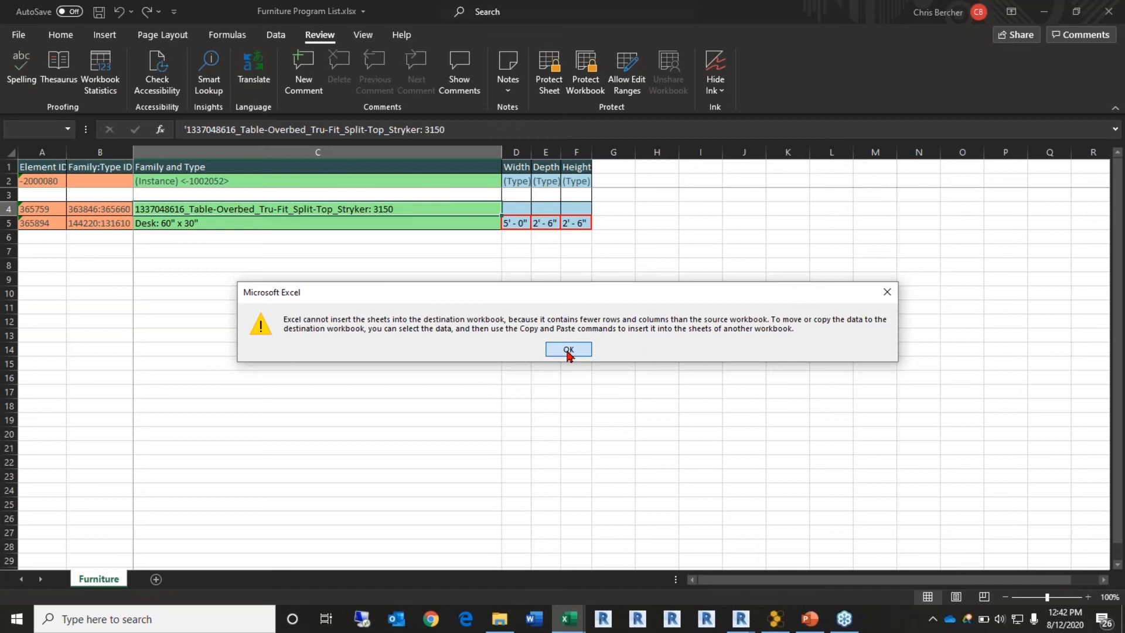
{"action": "left_click", "coordinate": [568, 355]}
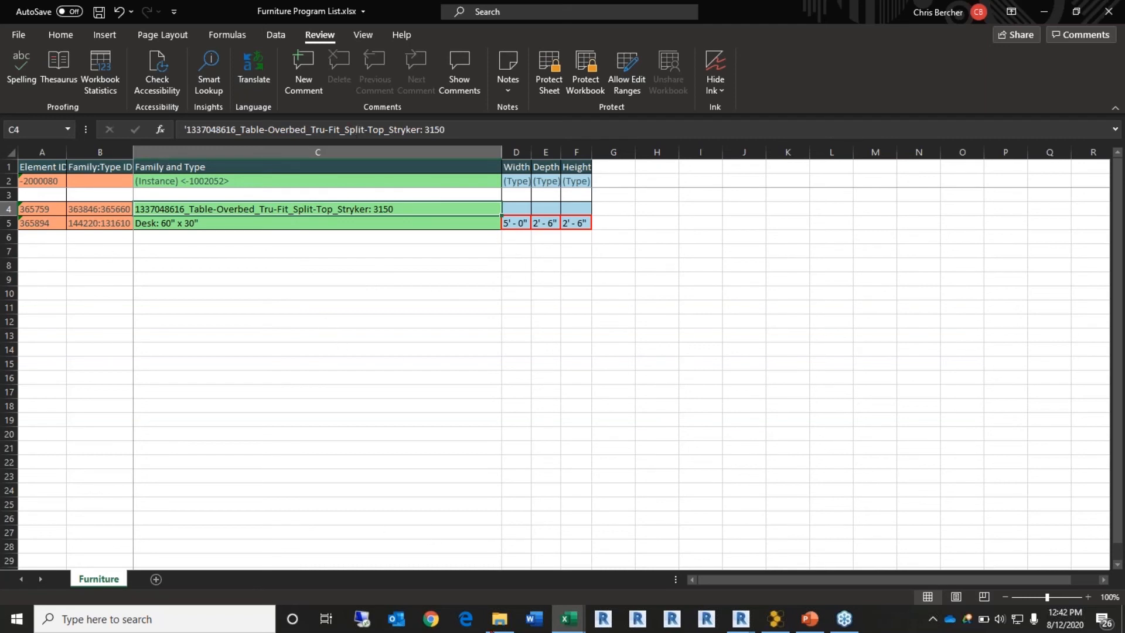
{"action": "left_click", "coordinate": [1052, 19]}
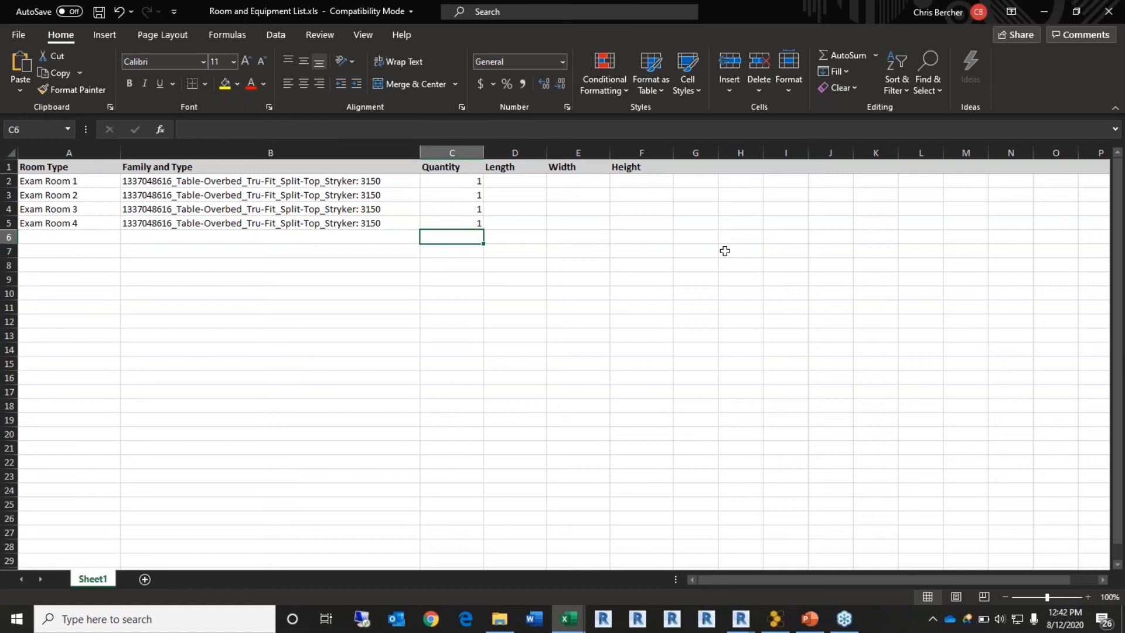
Step: Add a new Exam Room 1 row with a Waste Basket at quantity 1
{"action": "left_click", "coordinate": [49, 235]}
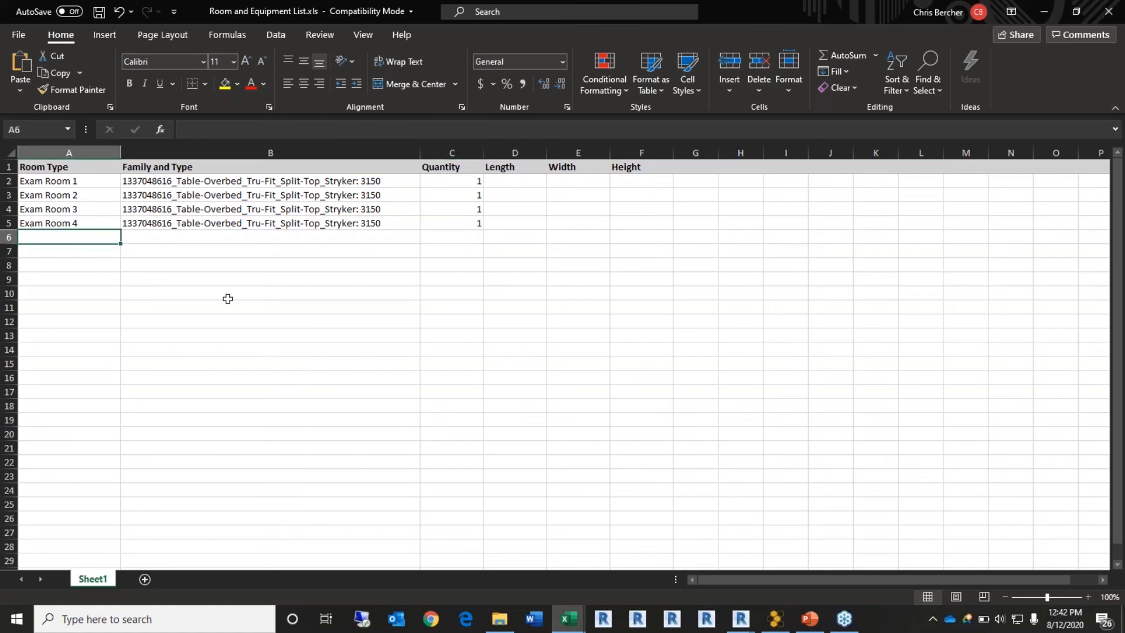
{"action": "type", "text": "Exam Room 1"}
{"action": "key", "text": "Tab"}
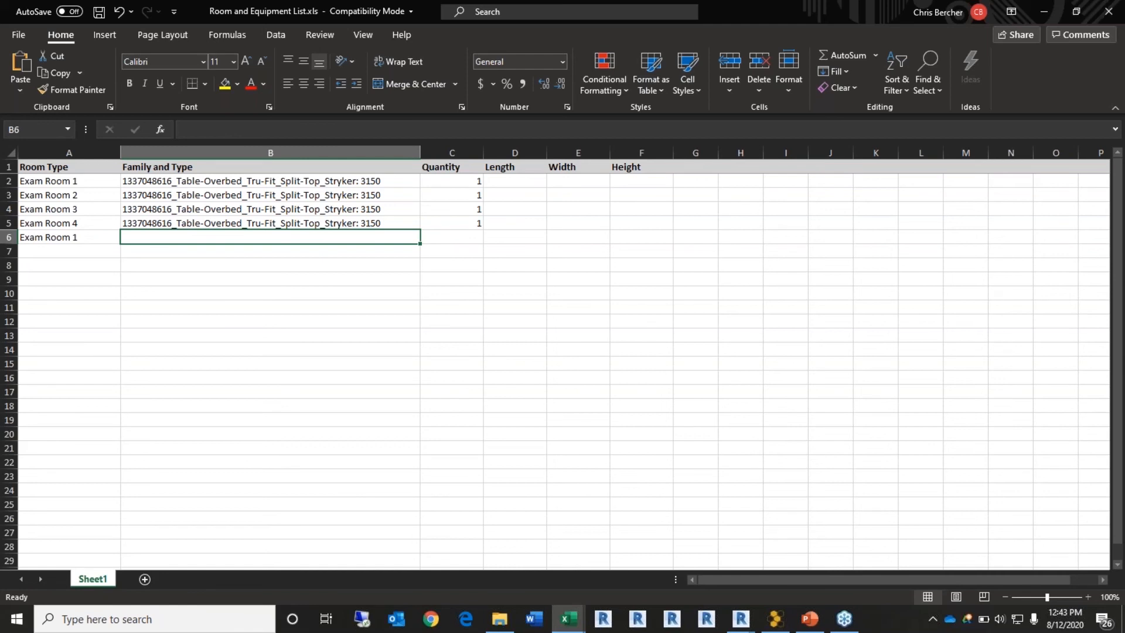
{"action": "type", "text": "Waste Basket"}
{"action": "key", "text": "Tab"}
{"action": "key", "text": "End"}
{"action": "key", "text": "End"}
{"action": "type", "text": "1"}
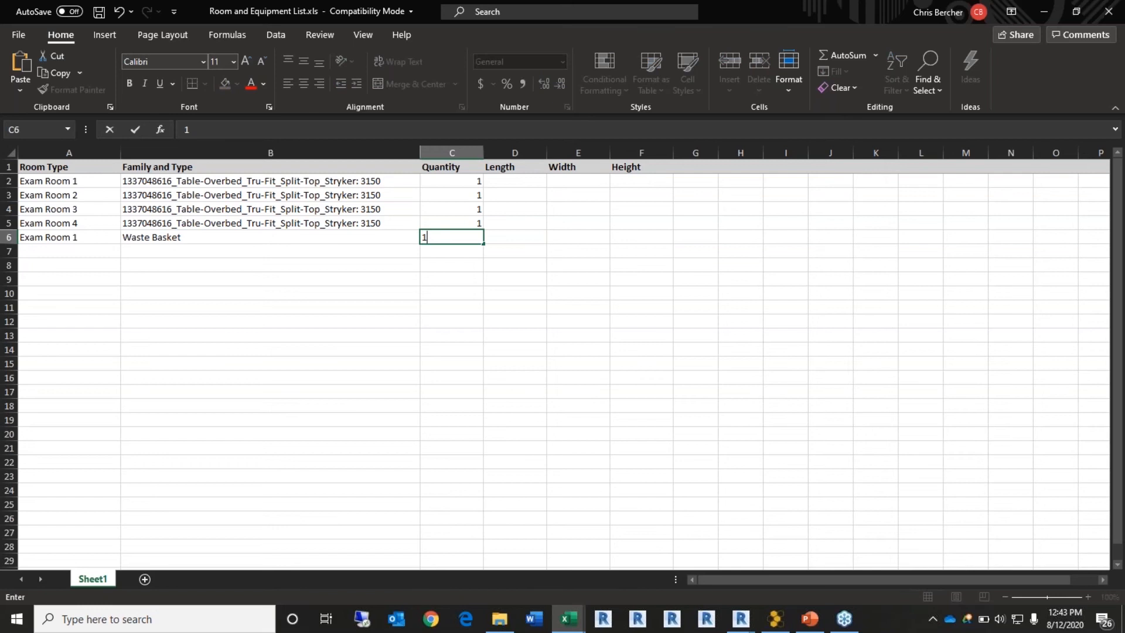
{"action": "key", "text": "Tab"}
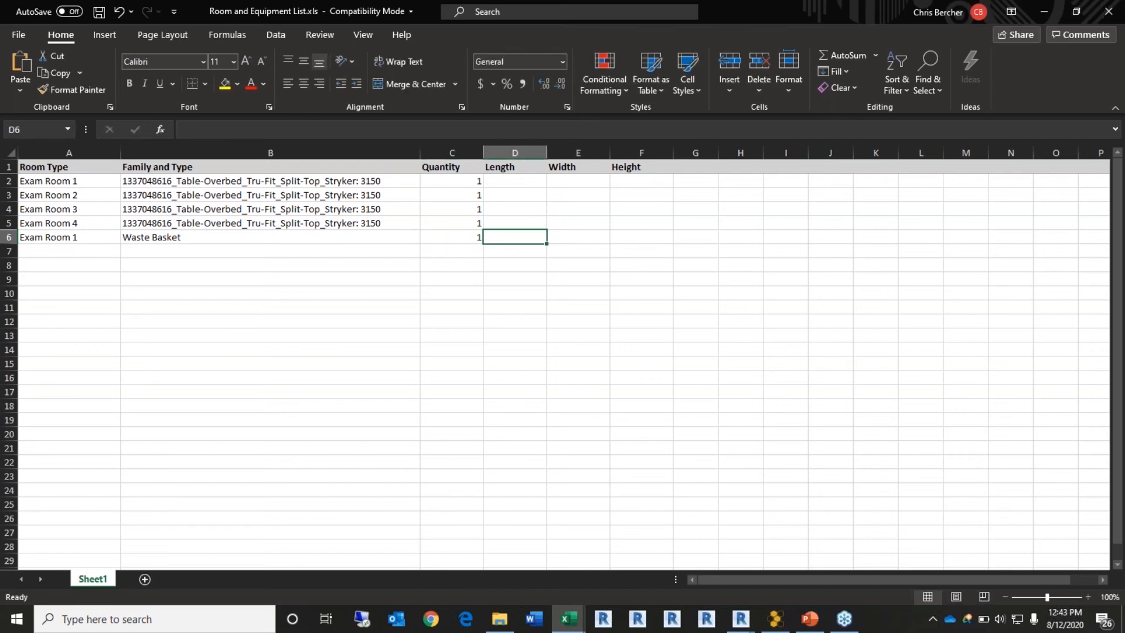
Step: Give the Waste Basket a length, width and height of 12
{"action": "type", "text": "12"}
{"action": "key", "text": "Tab"}
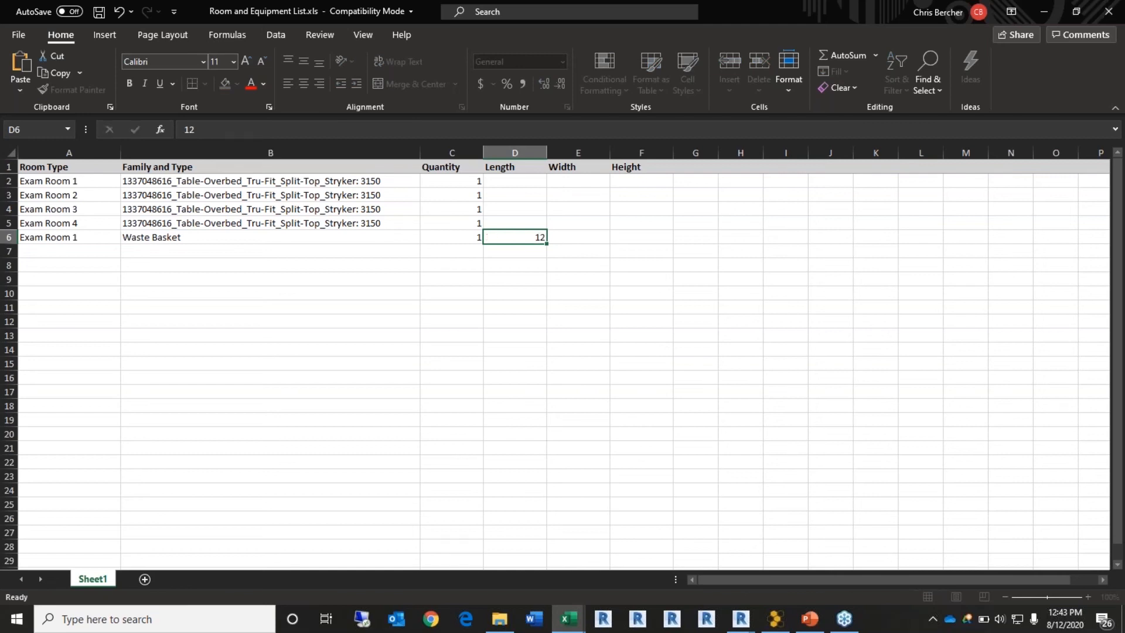
{"action": "type", "text": "12"}
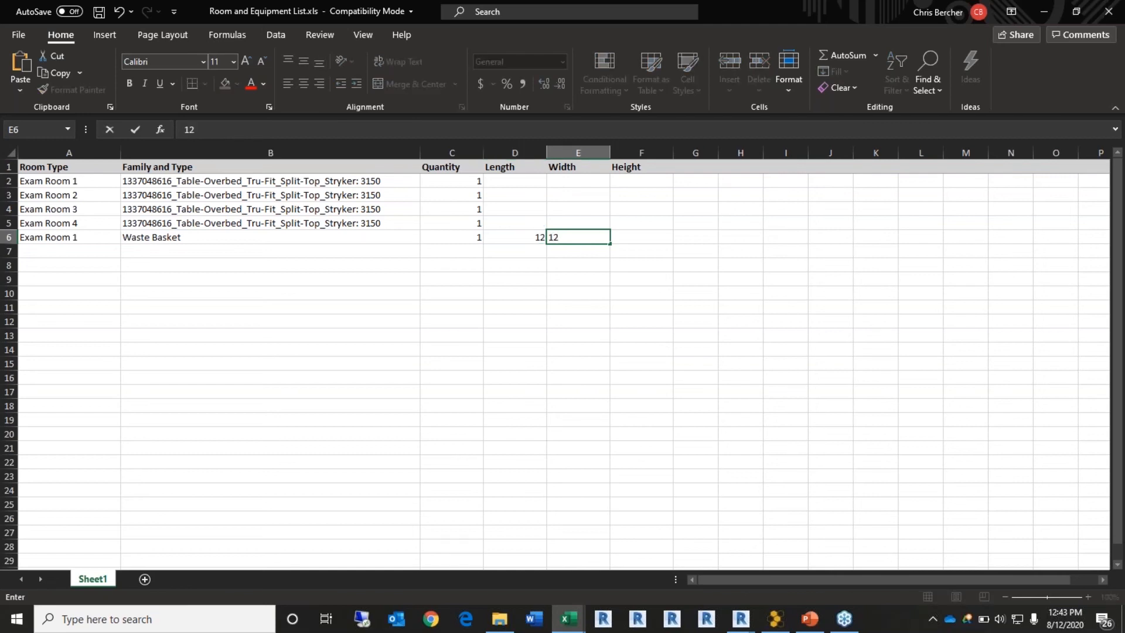
{"action": "key", "text": "Tab"}
{"action": "type", "text": "12"}
{"action": "key", "text": "Tab"}
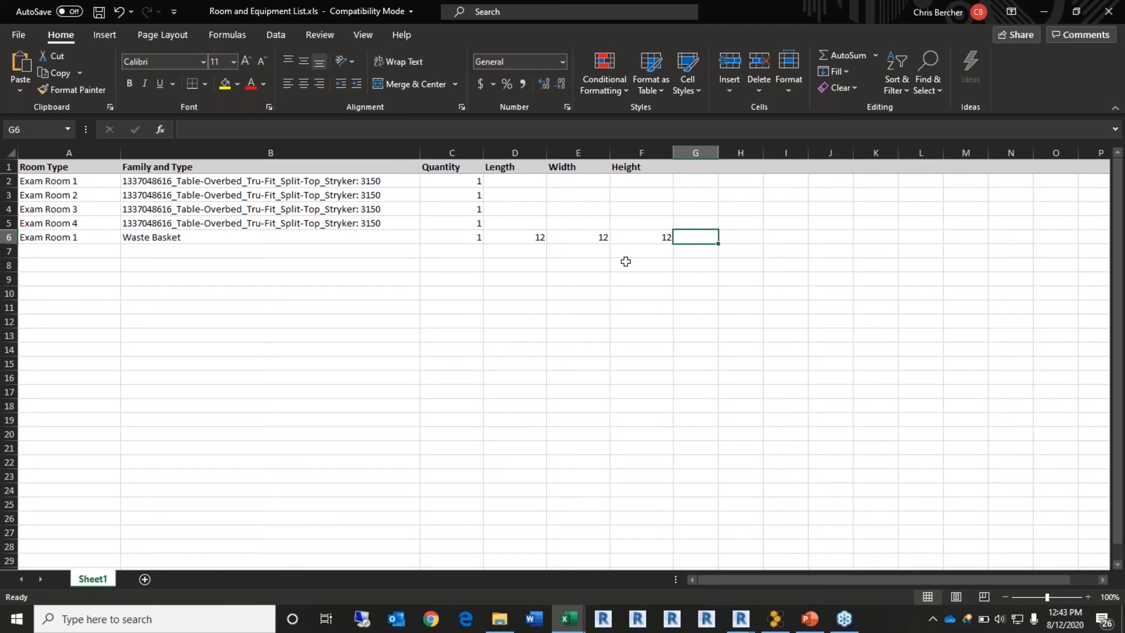
Step: Change Exam Room 2's overbed table quantity to 2 and save in the older format
{"action": "left_click", "coordinate": [103, 255]}
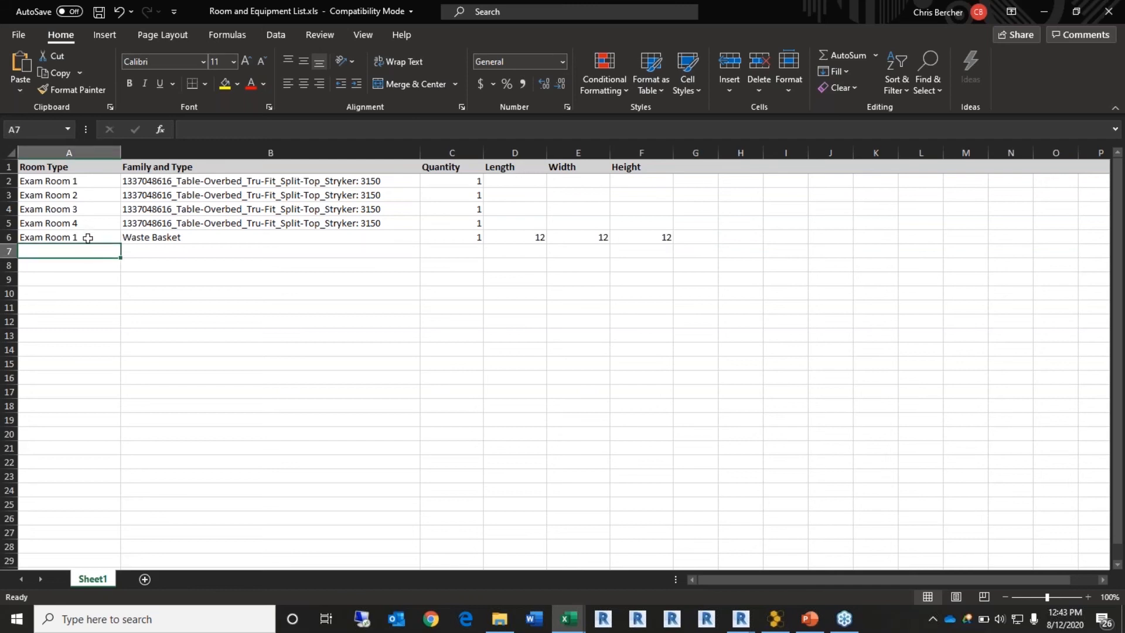
{"action": "left_click", "coordinate": [473, 195]}
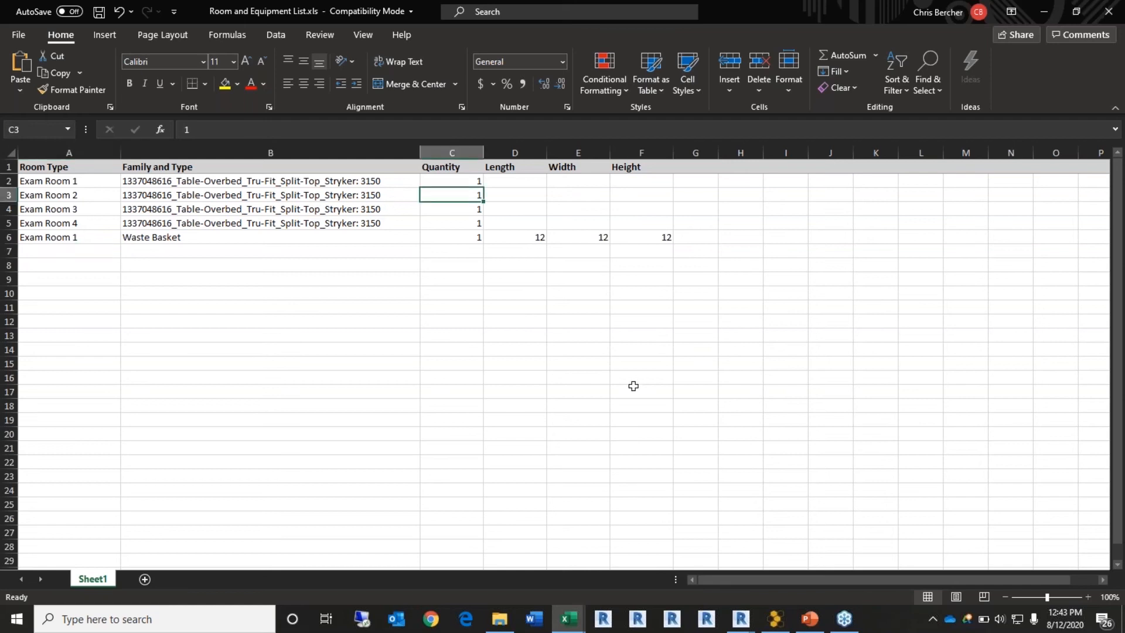
{"action": "type", "text": "2"}
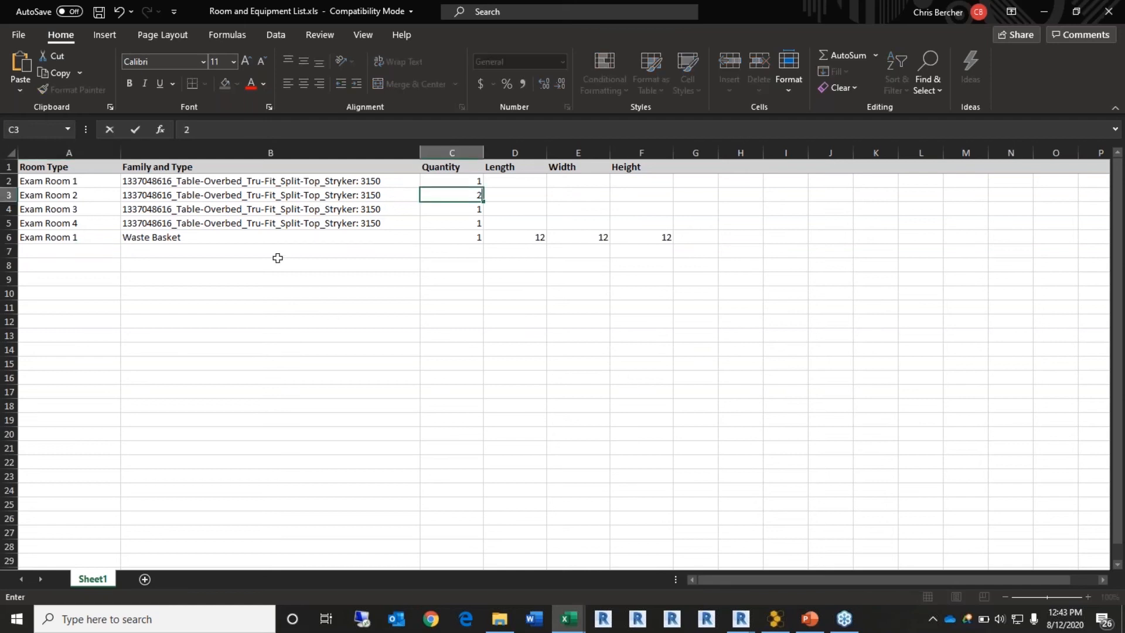
{"action": "left_click", "coordinate": [70, 251]}
{"action": "left_click", "coordinate": [99, 12]}
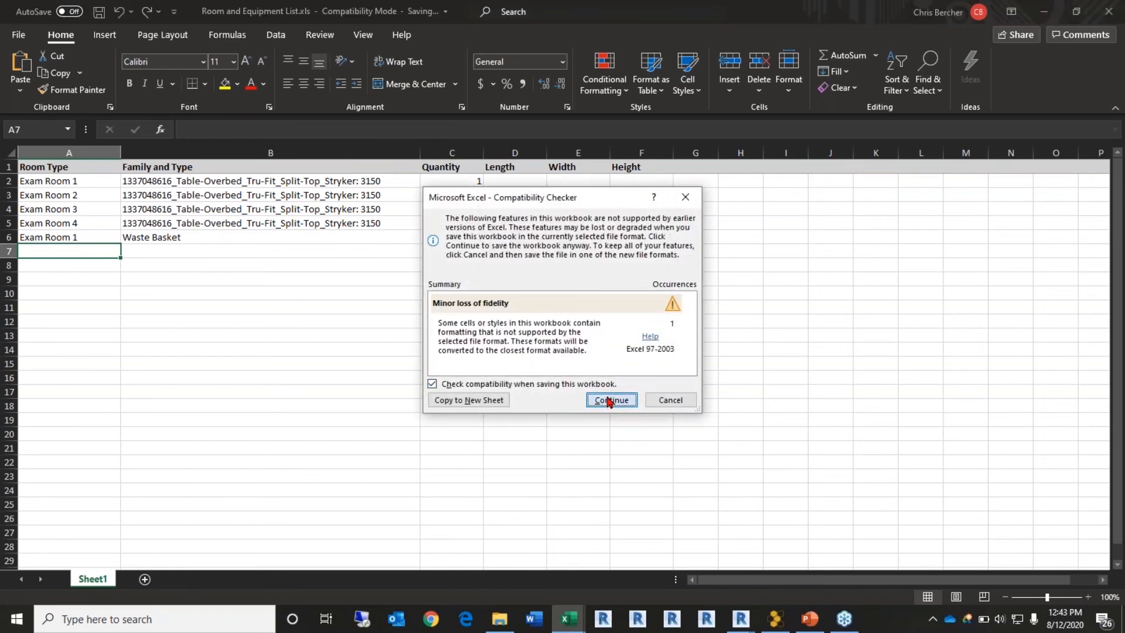
{"action": "left_click", "coordinate": [609, 401]}
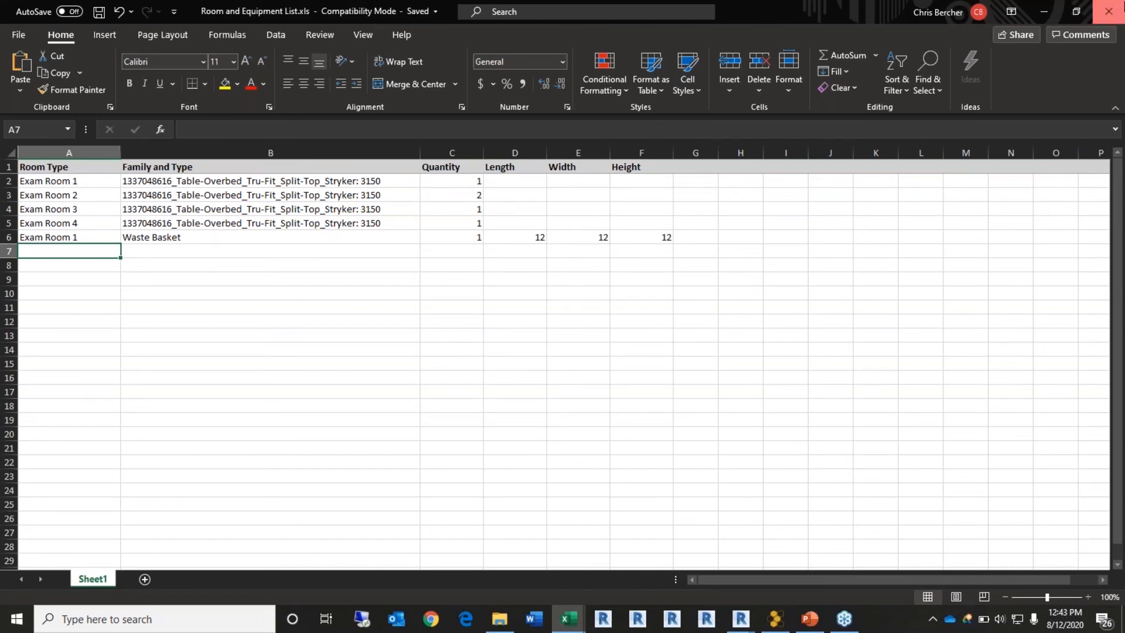
Step: Load Room and Equipment List.xls back into Room Family Manager and widen its window
{"action": "left_click", "coordinate": [1044, 11]}
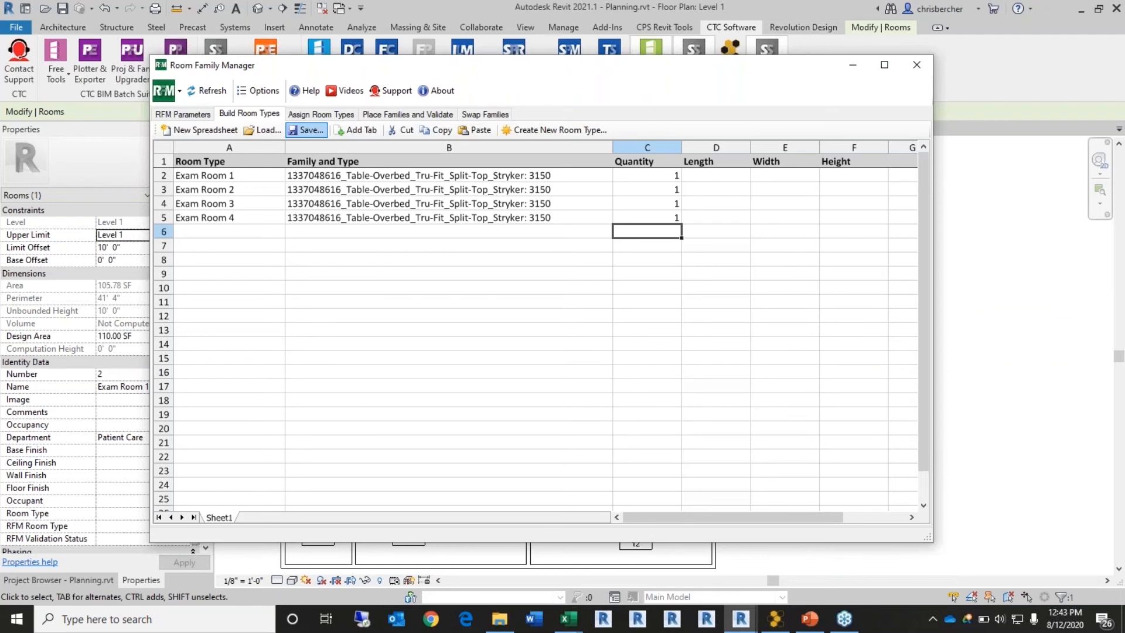
{"action": "left_click", "coordinate": [261, 129]}
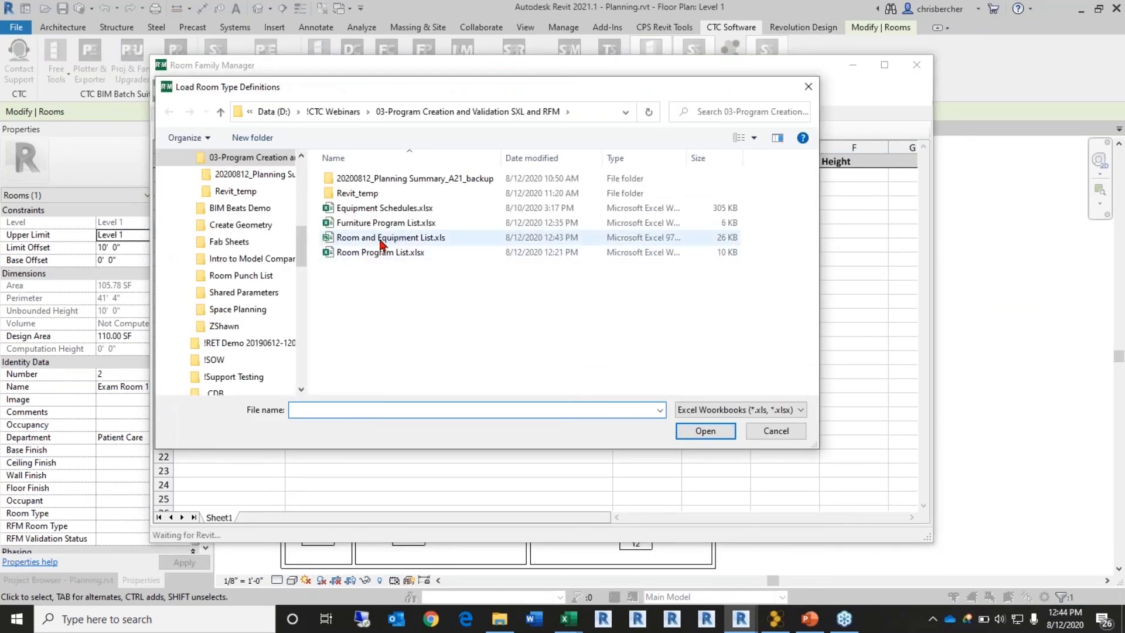
{"action": "left_click", "coordinate": [382, 239]}
{"action": "left_click", "coordinate": [698, 427]}
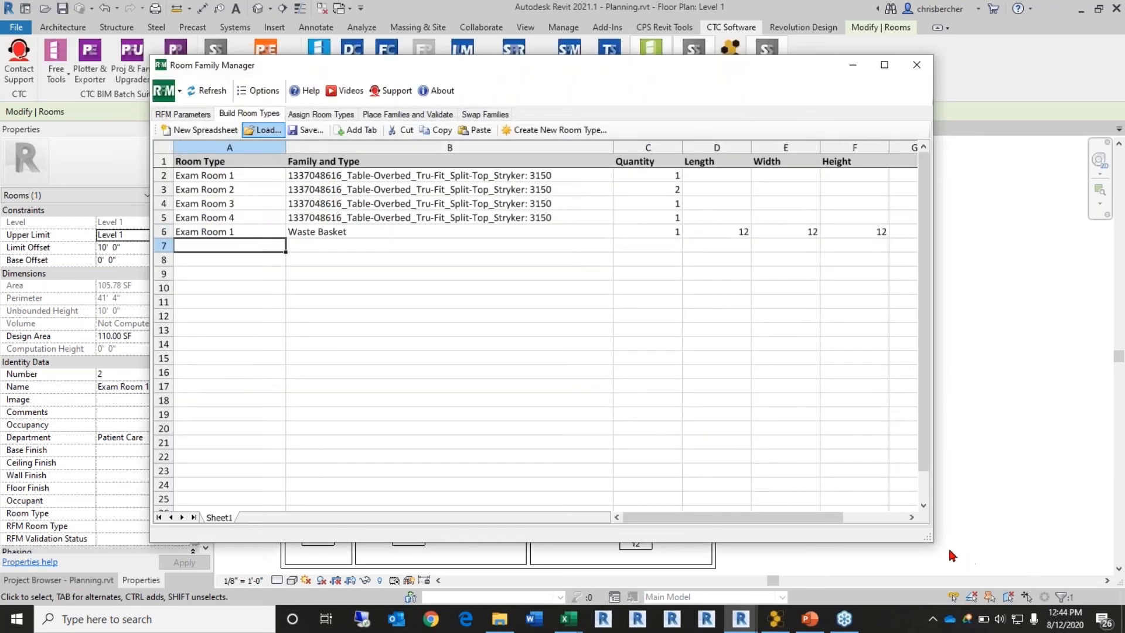
{"action": "left_click_drag", "start_coordinate": [935, 534], "coordinate": [982, 534]}
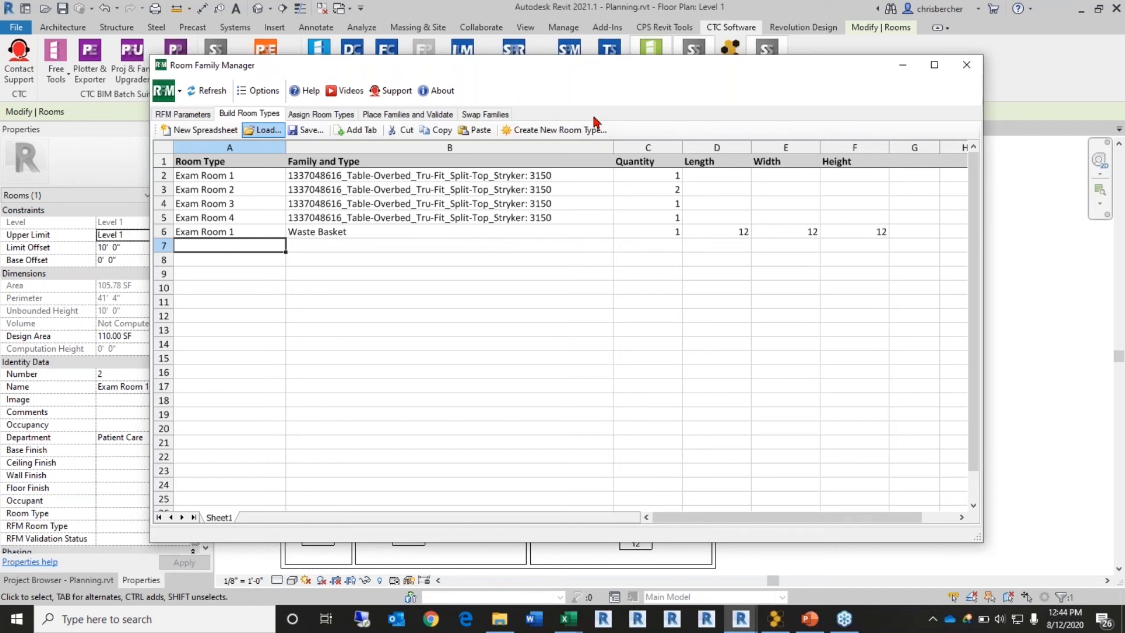
Step: Assign room types Exam Room 2 and Exam Room 1 to their matching exam rooms
{"action": "left_click", "coordinate": [328, 114]}
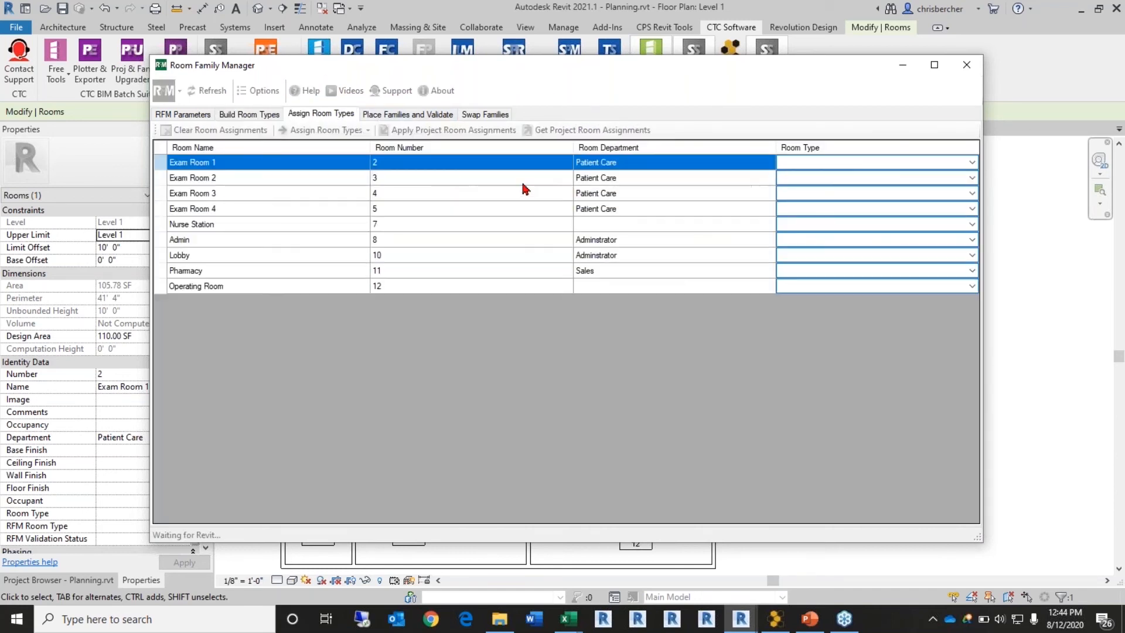
{"action": "left_click", "coordinate": [909, 177]}
{"action": "left_click", "coordinate": [910, 177]}
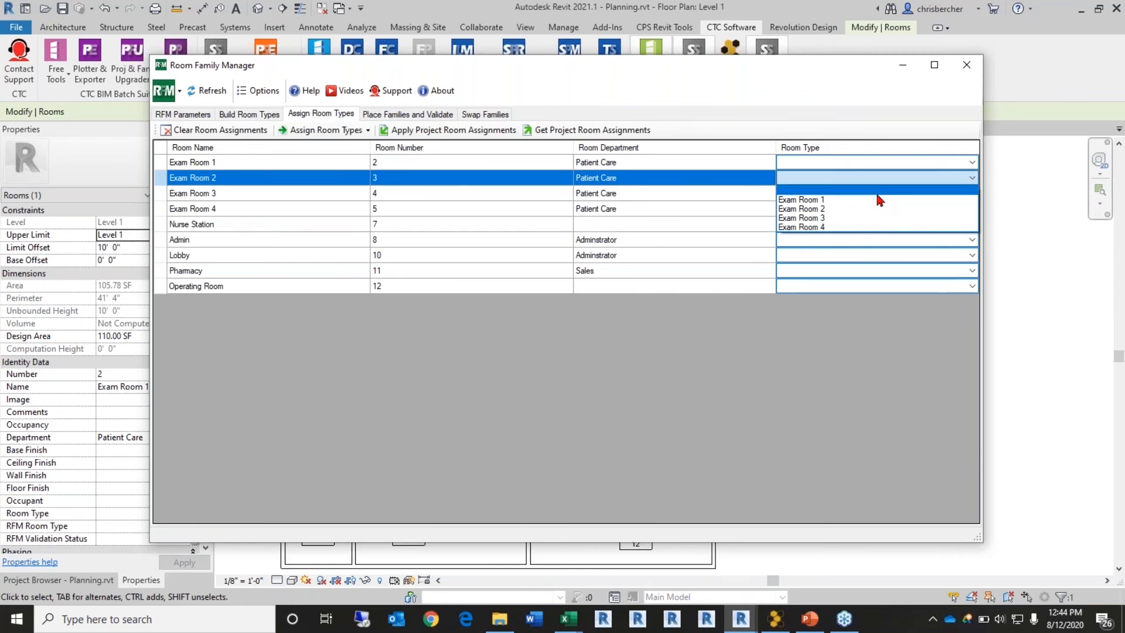
{"action": "left_click", "coordinate": [876, 208]}
{"action": "left_click", "coordinate": [891, 166]}
{"action": "left_click", "coordinate": [888, 169]}
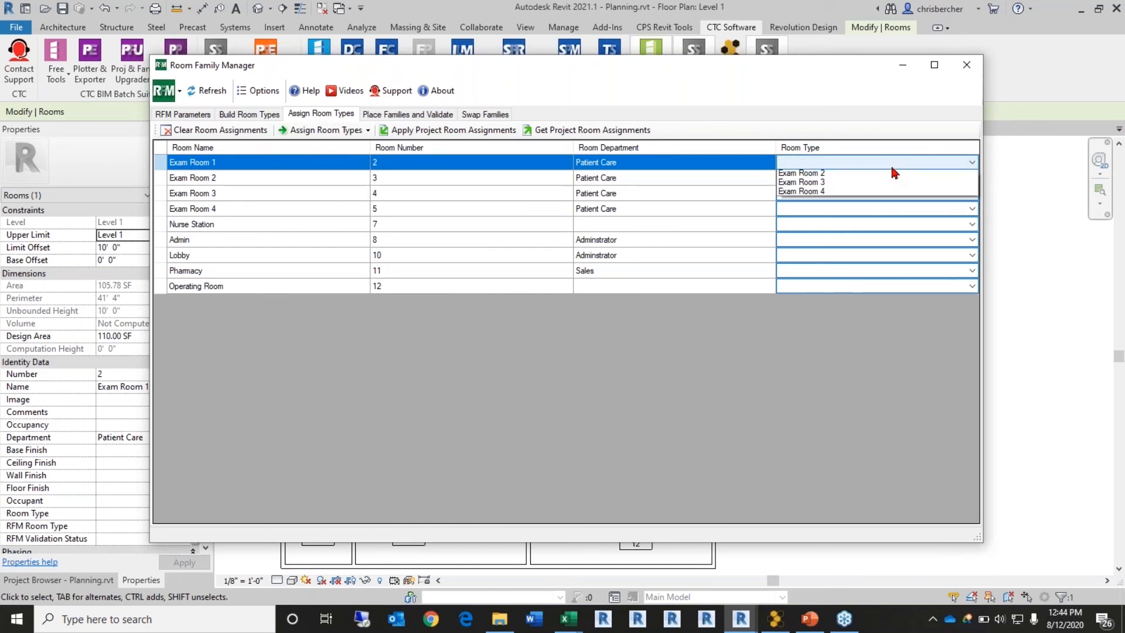
{"action": "left_click", "coordinate": [888, 181]}
Step: Assign Exam Room 3 and Exam Room 4 room types, then go to Place Families and Validate
{"action": "left_click", "coordinate": [884, 191]}
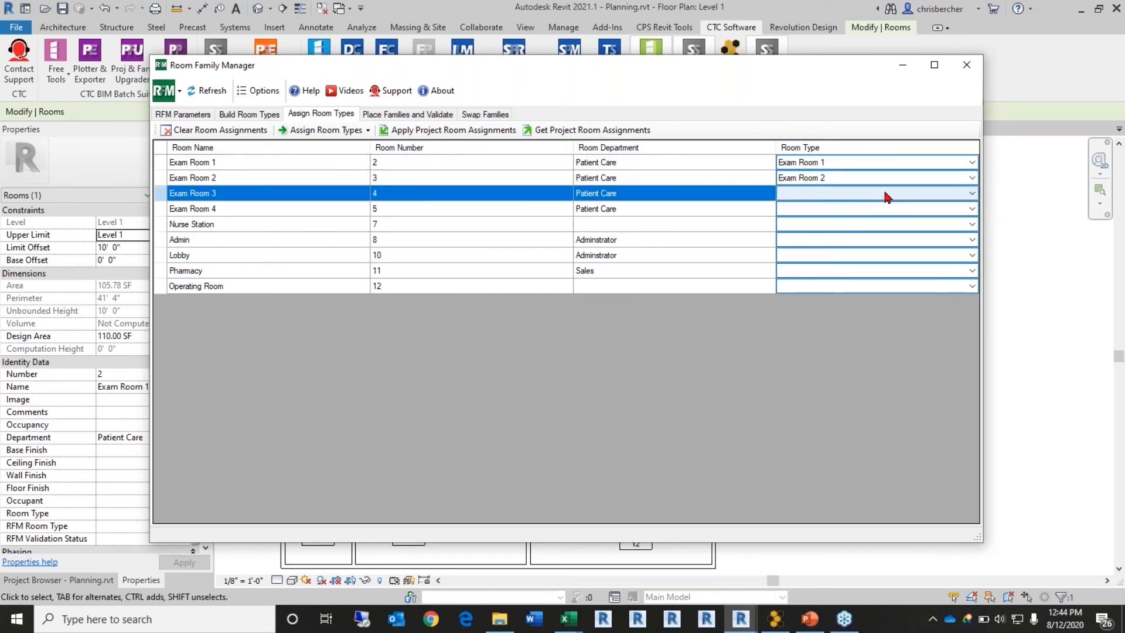
{"action": "left_click", "coordinate": [886, 194]}
{"action": "left_click", "coordinate": [876, 235]}
{"action": "left_click", "coordinate": [869, 210]}
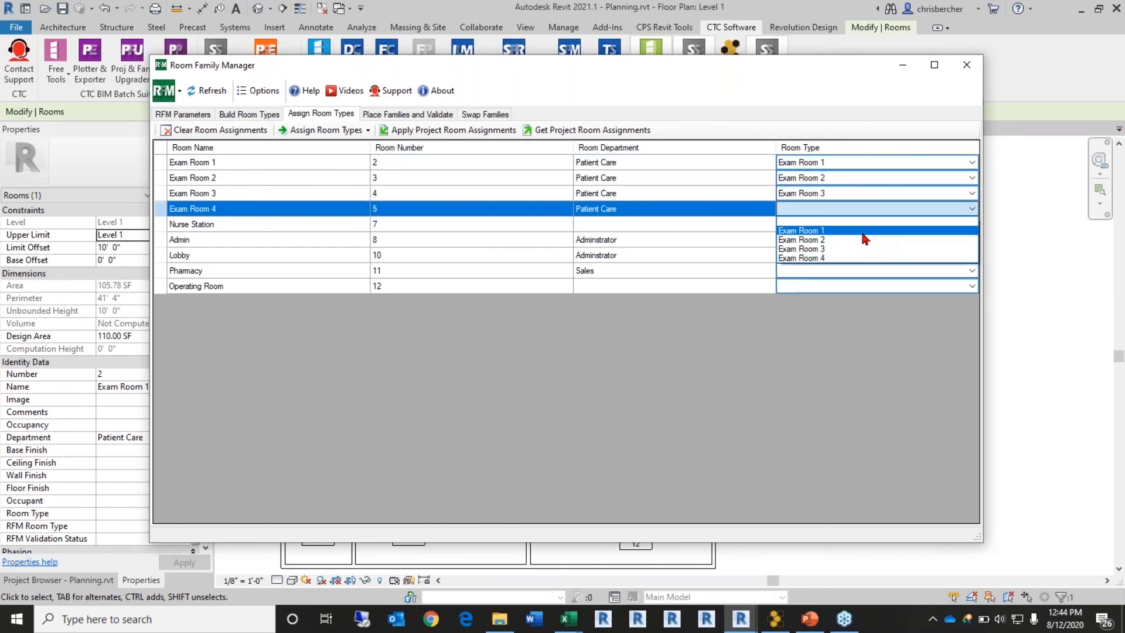
{"action": "left_click", "coordinate": [802, 262]}
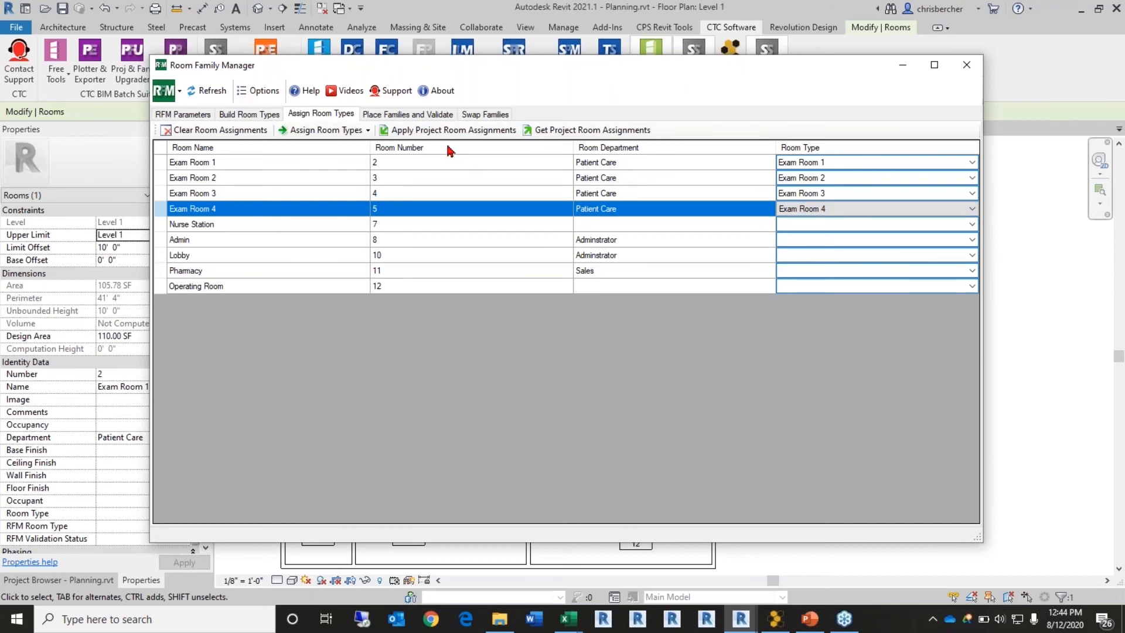
{"action": "left_click", "coordinate": [415, 116]}
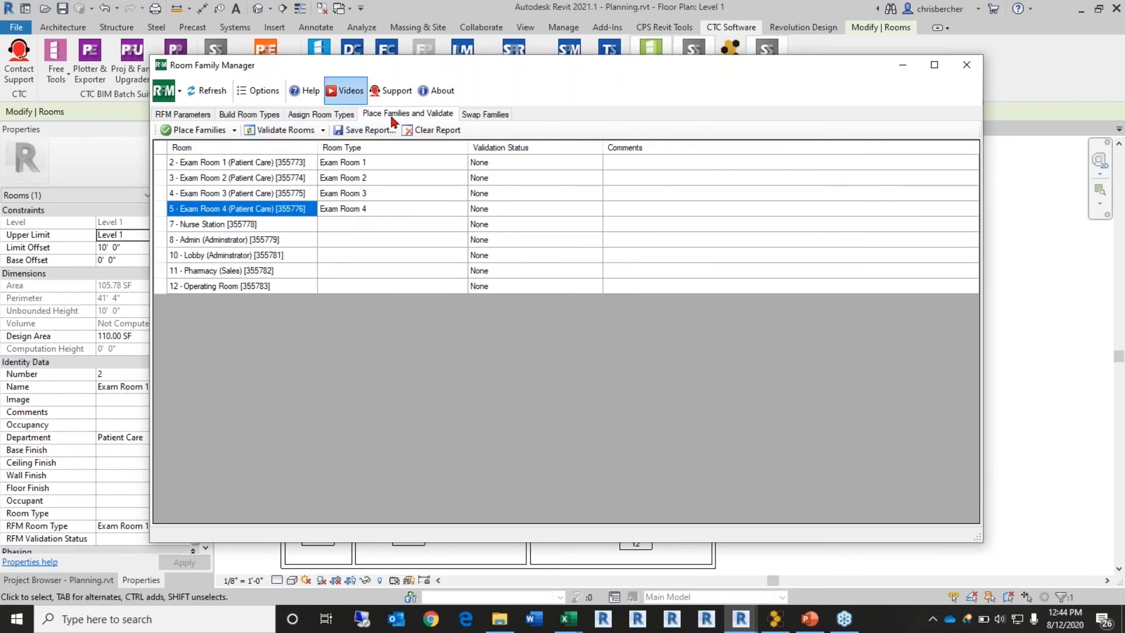
Step: Place the room type families into Exam Rooms 1–4, accept the duplicate-instance warning, and close Room Family Manager
{"action": "left_click", "coordinate": [324, 117]}
{"action": "left_click", "coordinate": [250, 115]}
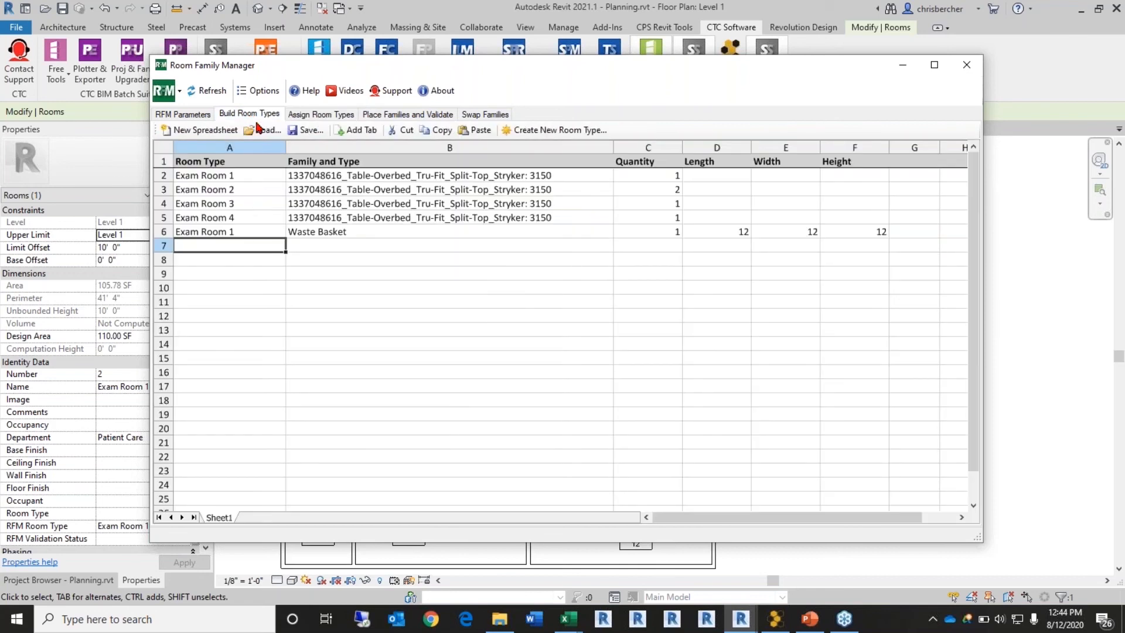
{"action": "left_click", "coordinate": [411, 117]}
{"action": "left_click", "coordinate": [200, 130]}
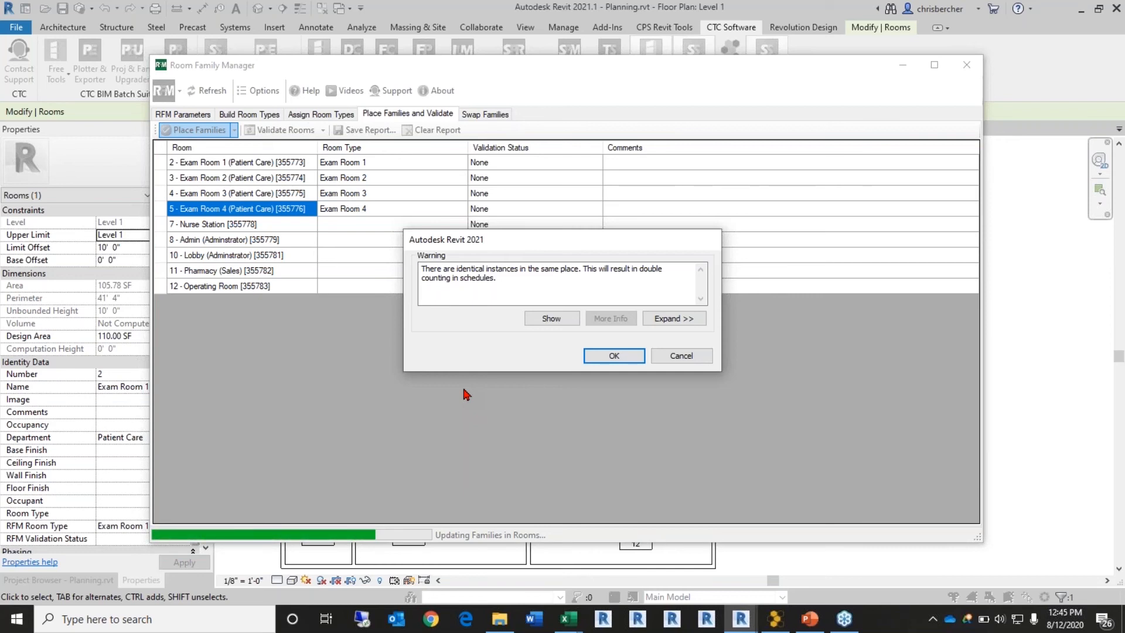
{"action": "left_click", "coordinate": [614, 356]}
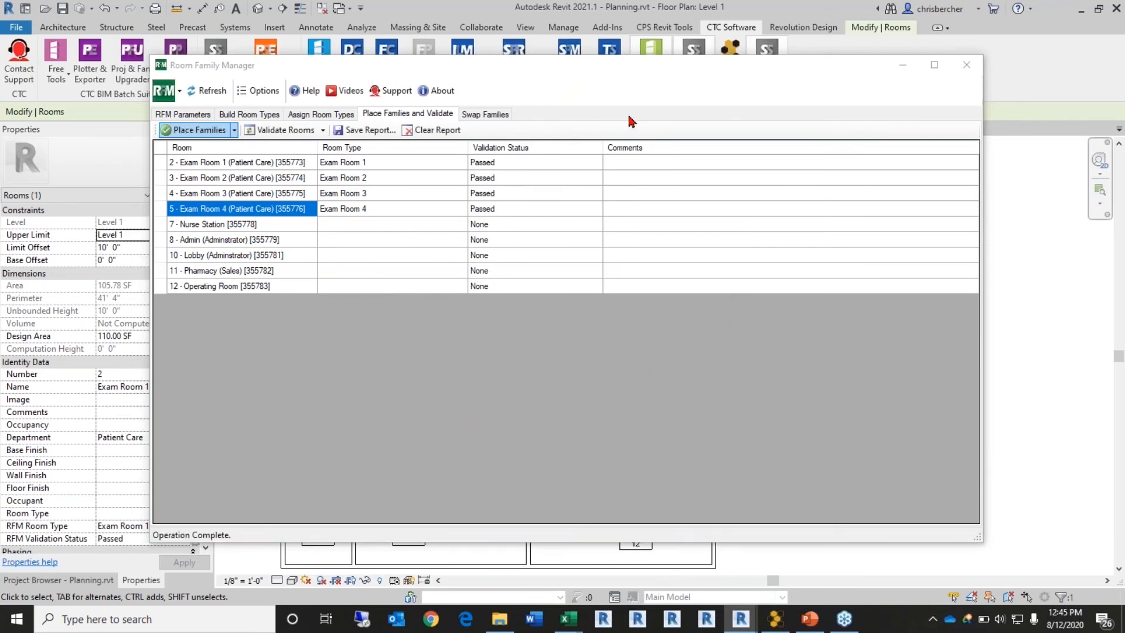
{"action": "left_click", "coordinate": [965, 66]}
Step: Give the Nurse Station and four exam room tags leaders and move them above the rooms
{"action": "left_click", "coordinate": [828, 239]}
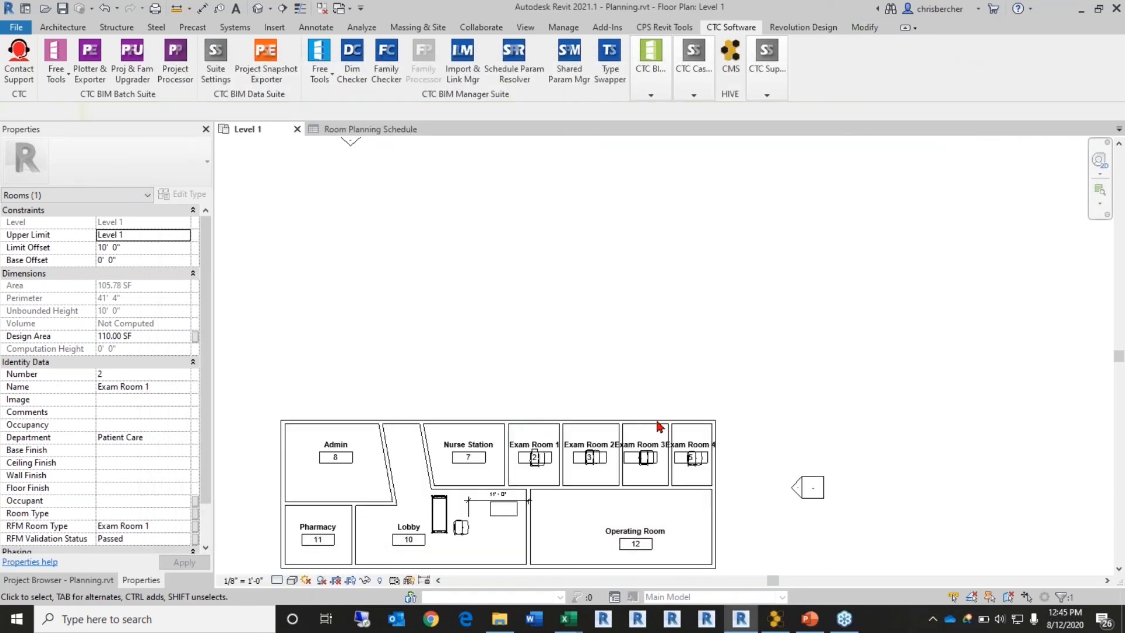
{"action": "scroll", "coordinate": [629, 344], "scroll_direction": "up", "scroll_amount": 3}
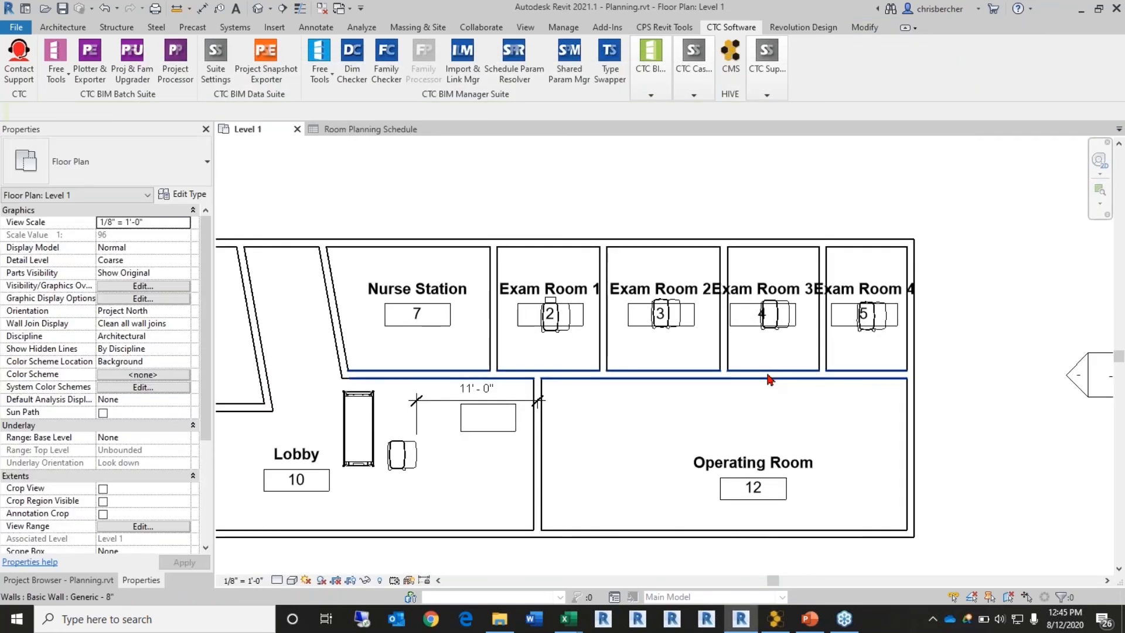
{"action": "left_click", "coordinate": [417, 315]}
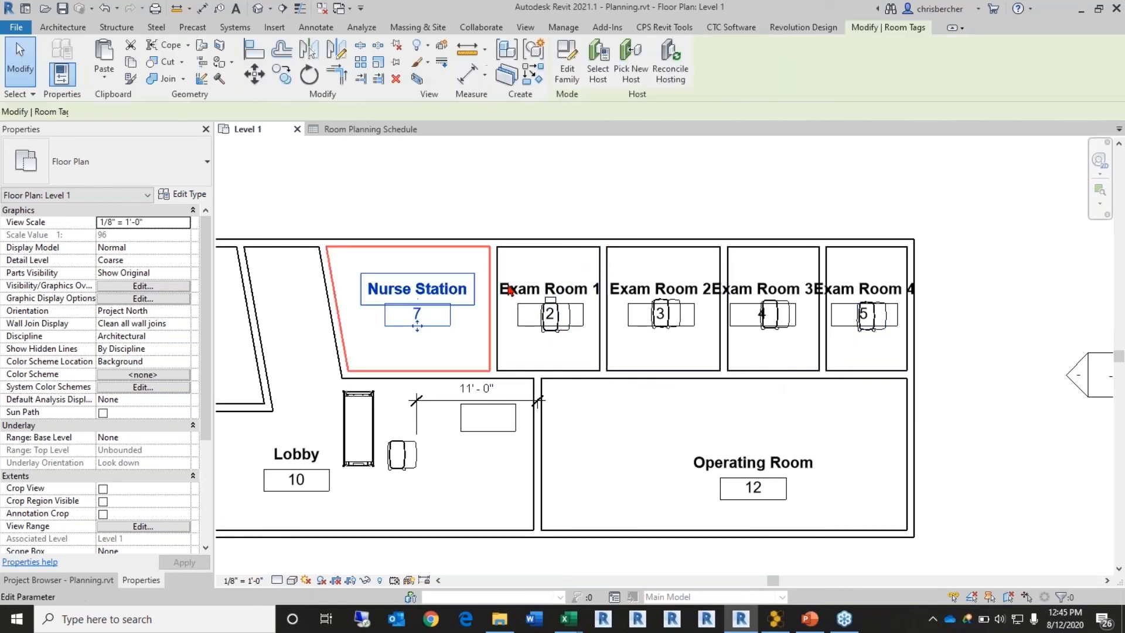
{"action": "left_click", "coordinate": [580, 289], "text": "ctrl"}
{"action": "left_click", "coordinate": [656, 290], "text": "ctrl"}
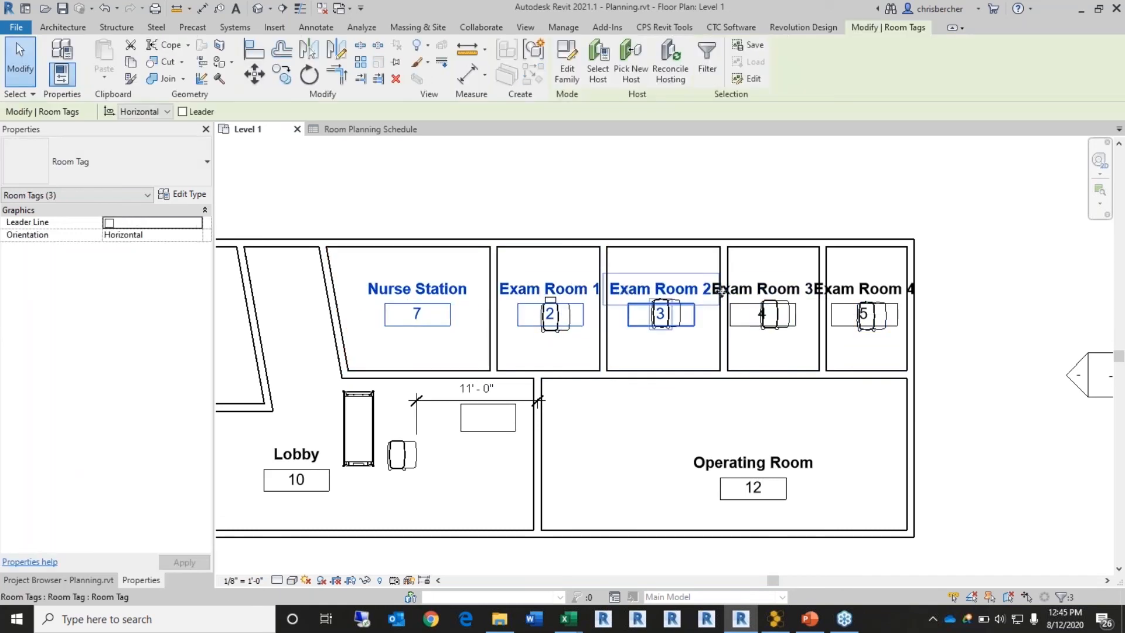
{"action": "left_click", "coordinate": [756, 289], "text": "ctrl"}
{"action": "left_click", "coordinate": [862, 289], "text": "ctrl"}
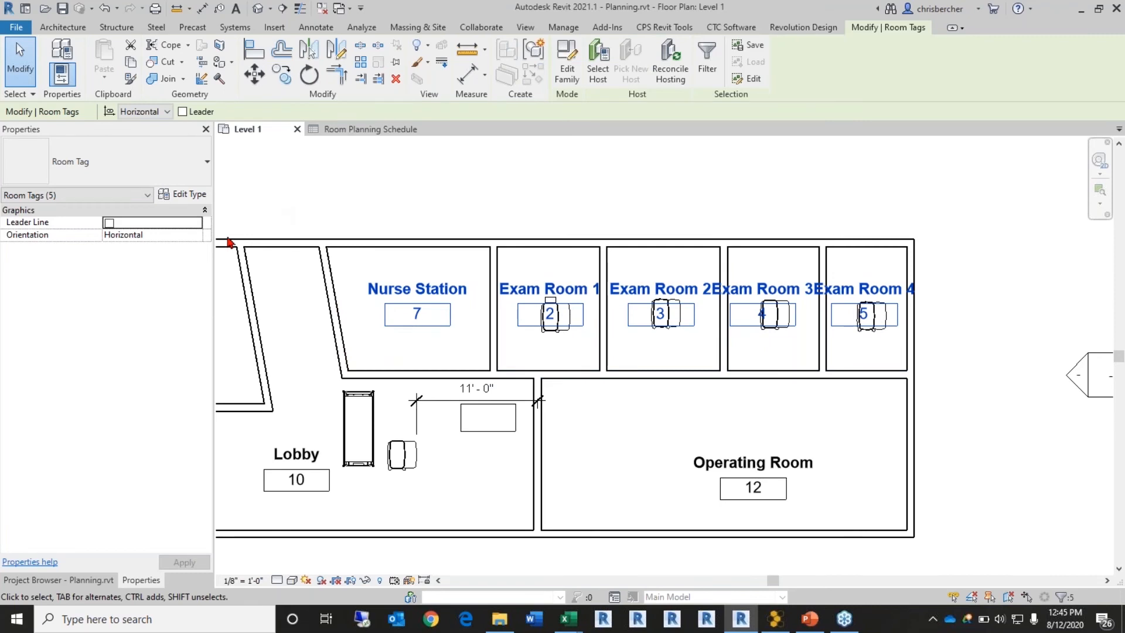
{"action": "left_click", "coordinate": [183, 111]}
{"action": "left_click_drag", "start_coordinate": [450, 305], "coordinate": [438, 157]}
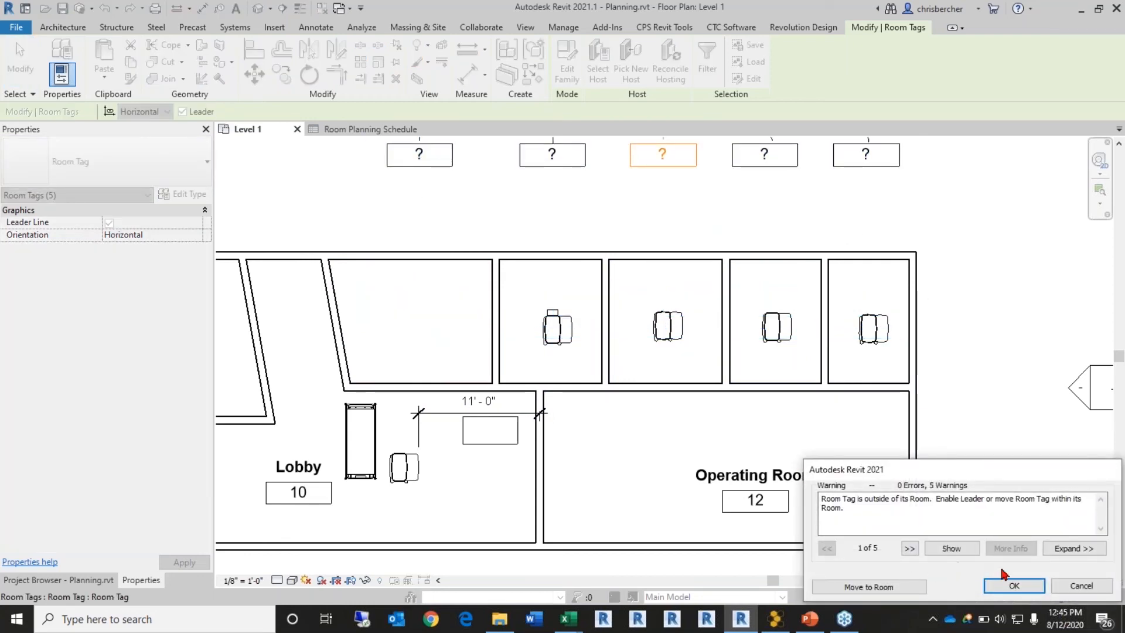
{"action": "left_click", "coordinate": [1031, 586]}
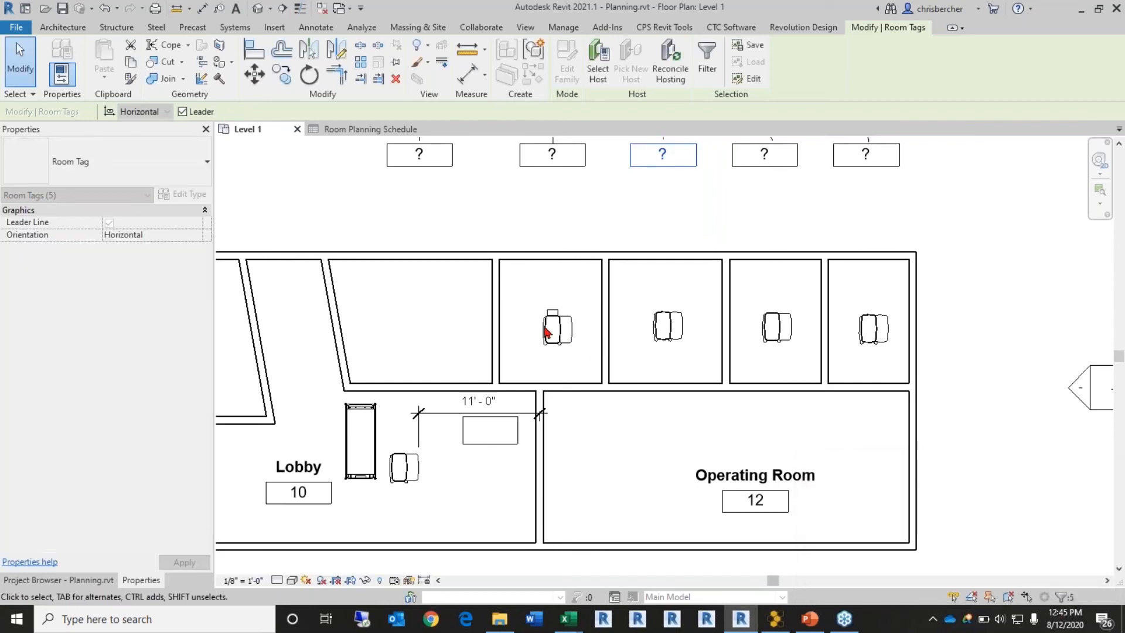
Step: Reselect the five moved tags and confirm their leader lines stay on
{"action": "left_click", "coordinate": [424, 208]}
{"action": "left_click_drag", "start_coordinate": [886, 203], "coordinate": [175, 118]}
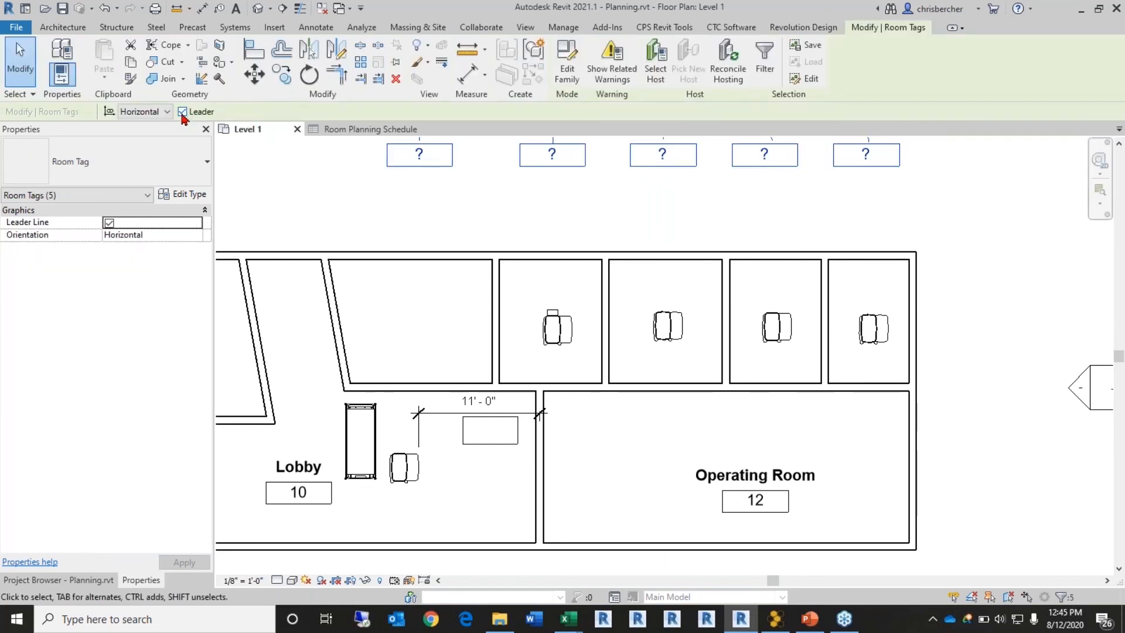
{"action": "scroll", "coordinate": [358, 178], "scroll_direction": "down", "scroll_amount": 1}
{"action": "middle_click_drag", "start_coordinate": [358, 178], "coordinate": [365, 323]}
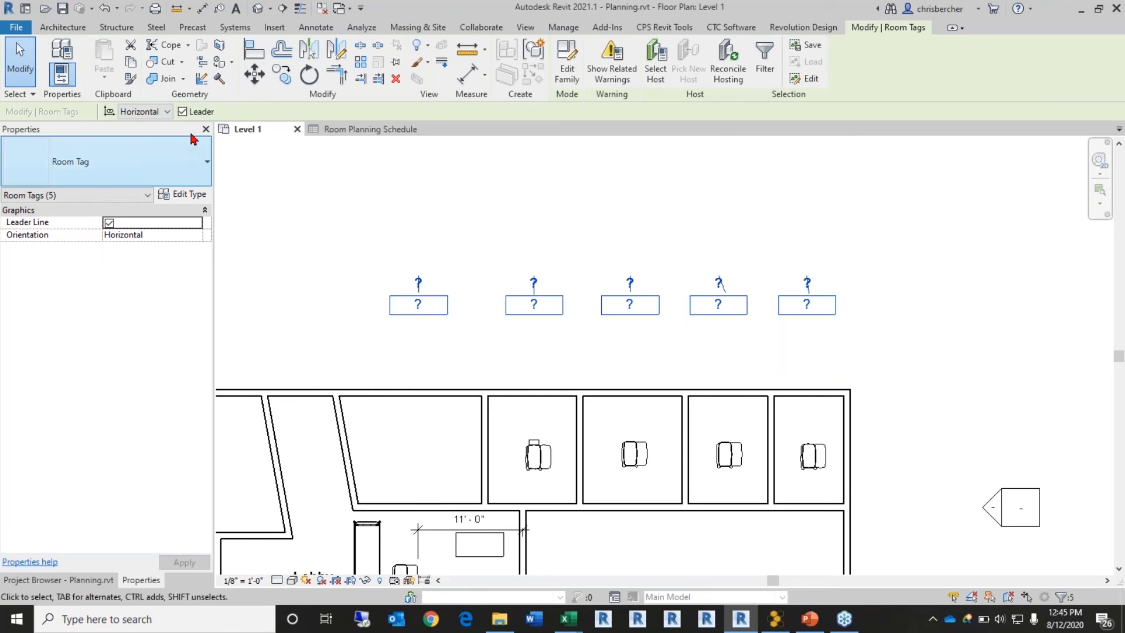
{"action": "left_click", "coordinate": [182, 111]}
{"action": "left_click", "coordinate": [182, 111]}
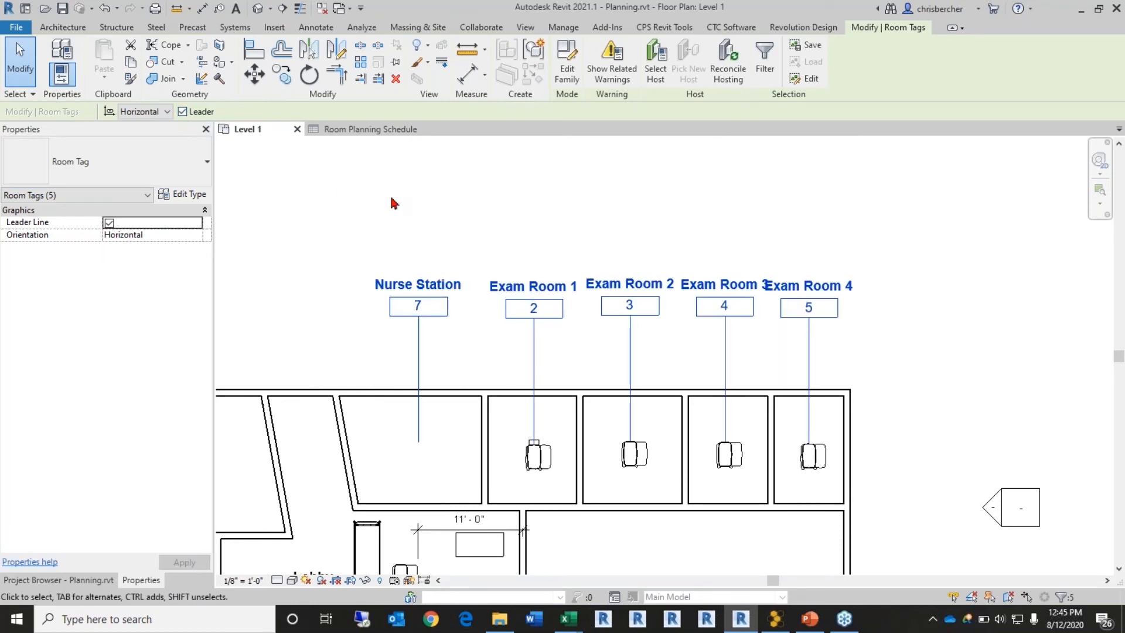
{"action": "key", "text": "Escape"}
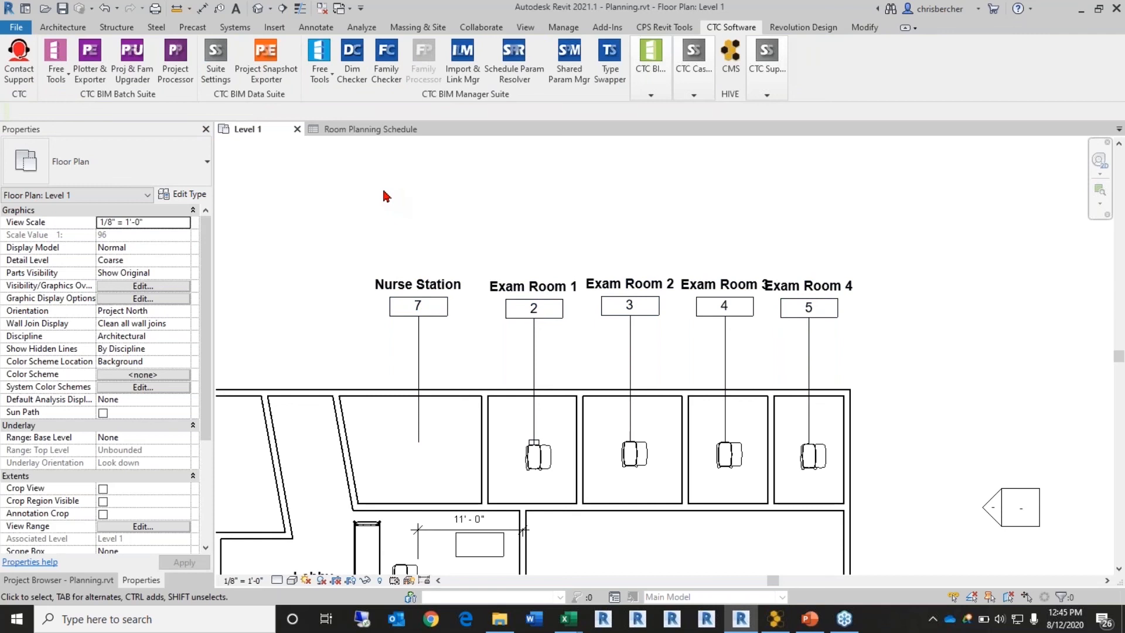
Step: Move Exam Room 1's overbed table left and put the waste basket in the room's lower-left corner
{"action": "scroll", "coordinate": [560, 444], "scroll_direction": "up", "scroll_amount": 3}
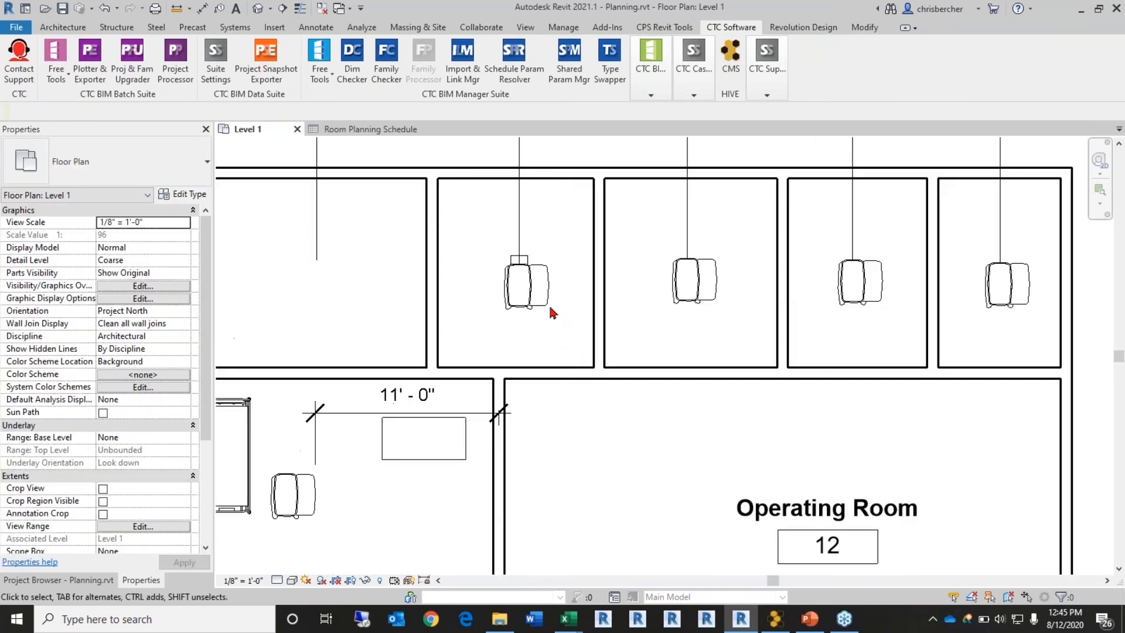
{"action": "left_click", "coordinate": [525, 309]}
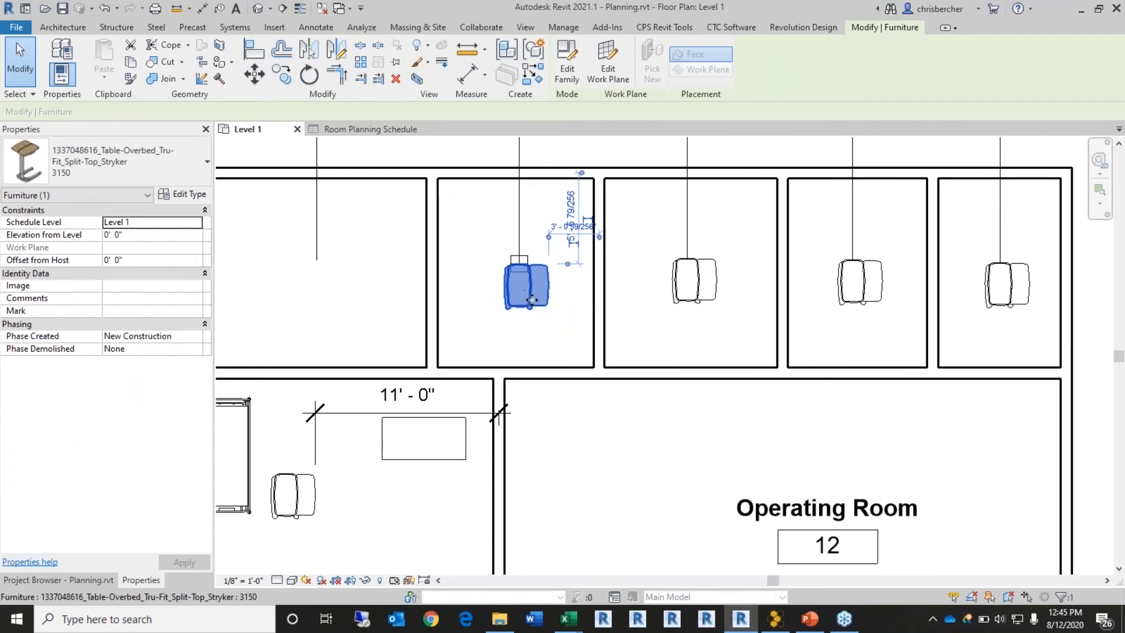
{"action": "left_click_drag", "start_coordinate": [512, 305], "coordinate": [456, 291]}
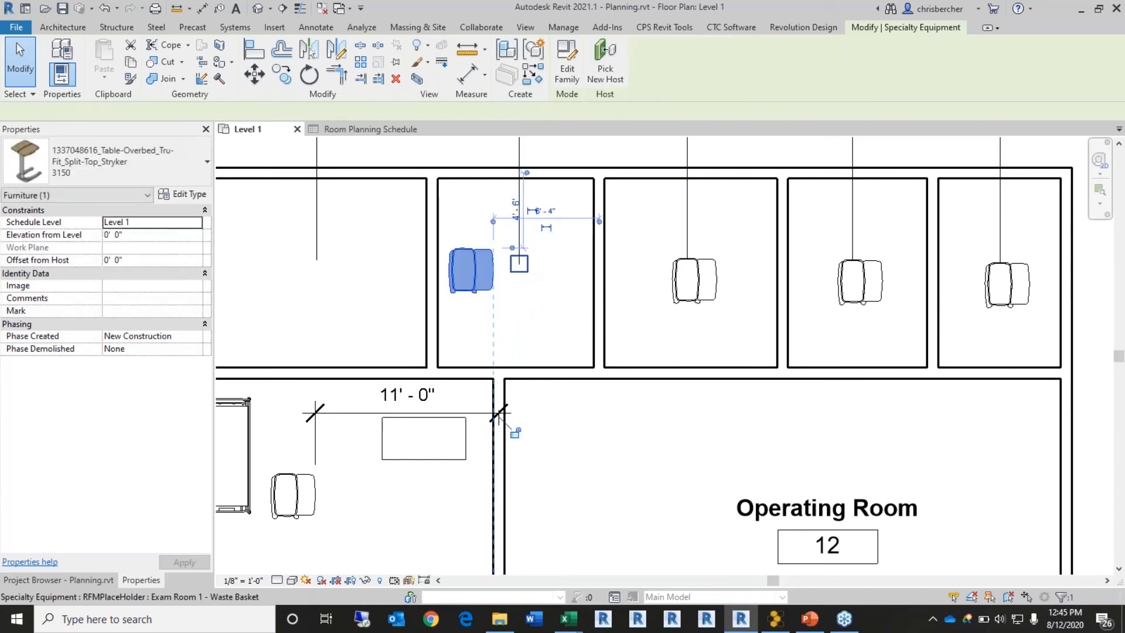
{"action": "left_click", "coordinate": [519, 265]}
{"action": "left_click_drag", "start_coordinate": [520, 268], "coordinate": [464, 356]}
Step: Move the next exam room's overbed table to that room's lower-left corner
{"action": "left_click", "coordinate": [708, 296]}
{"action": "left_click_drag", "start_coordinate": [705, 299], "coordinate": [638, 347]}
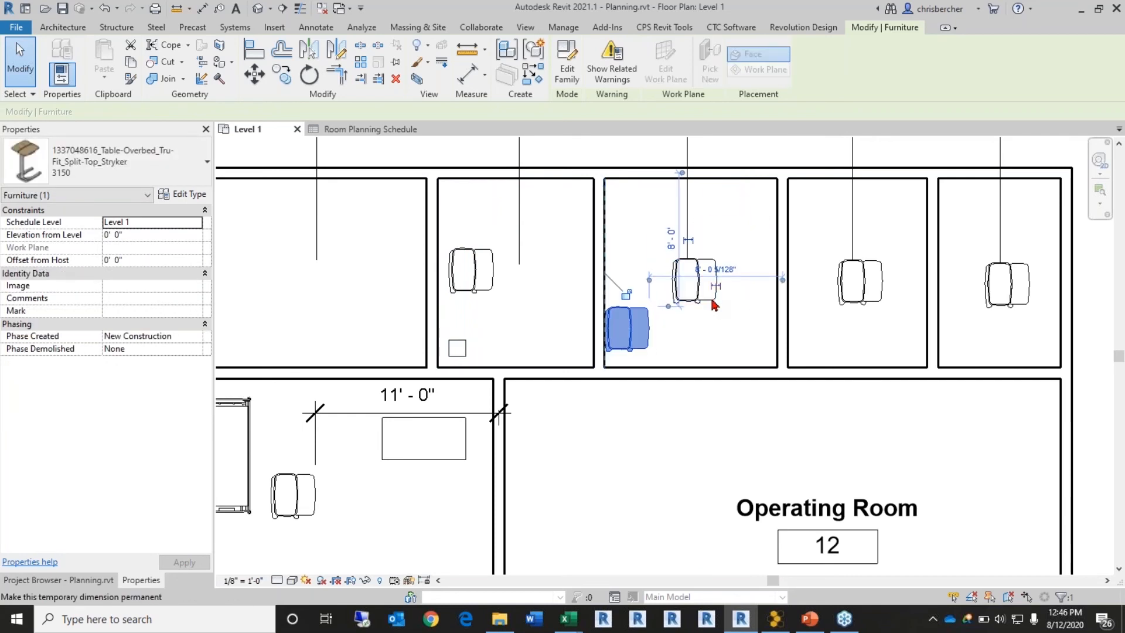
{"action": "left_click", "coordinate": [724, 325]}
{"action": "left_click", "coordinate": [710, 300]}
{"action": "middle_click_drag", "start_coordinate": [660, 321], "coordinate": [546, 335]}
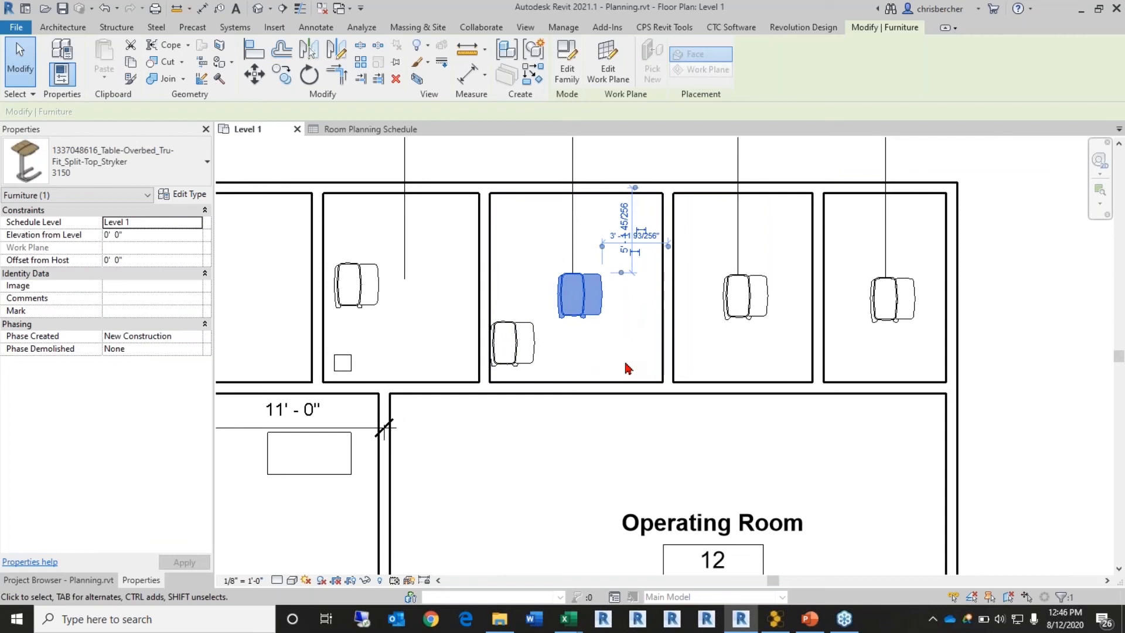
{"action": "left_click", "coordinate": [627, 368]}
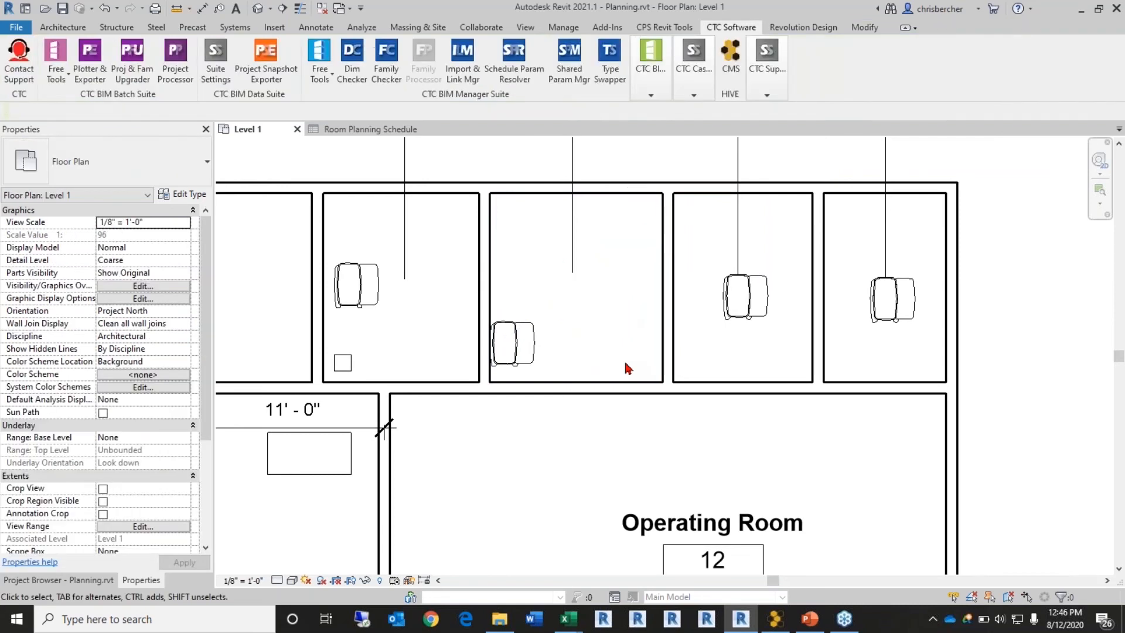
Step: Rotate the third room's overbed table 90° and shift it right; push the last room's table against its right wall
{"action": "left_click", "coordinate": [759, 319]}
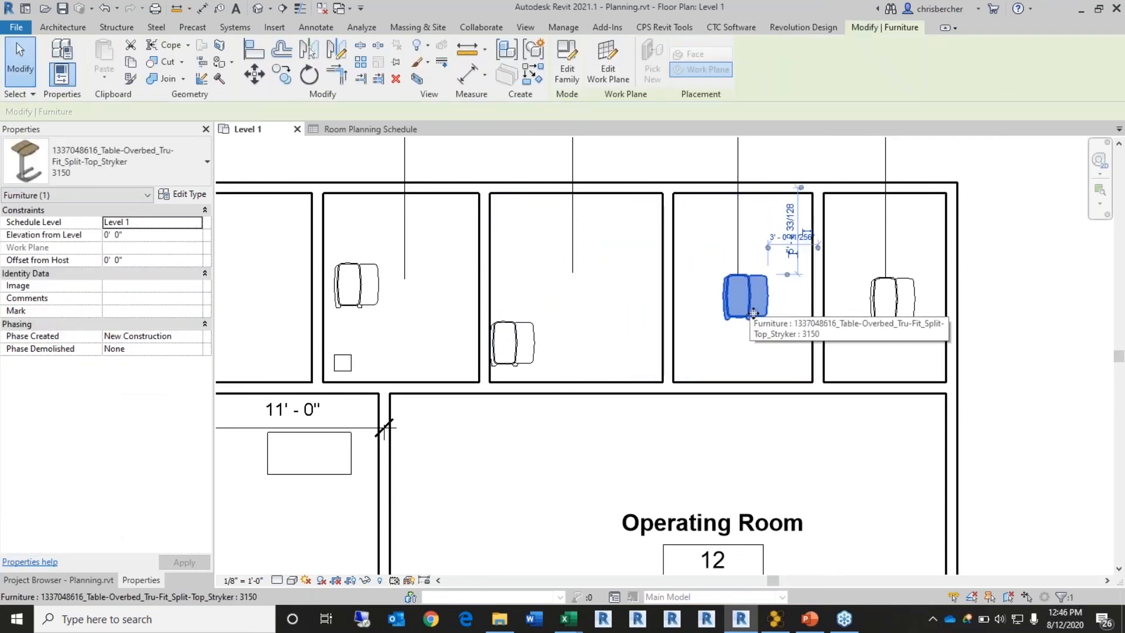
{"action": "key", "text": "space"}
{"action": "key", "text": "space"}
{"action": "left_click_drag", "start_coordinate": [750, 271], "coordinate": [810, 316]}
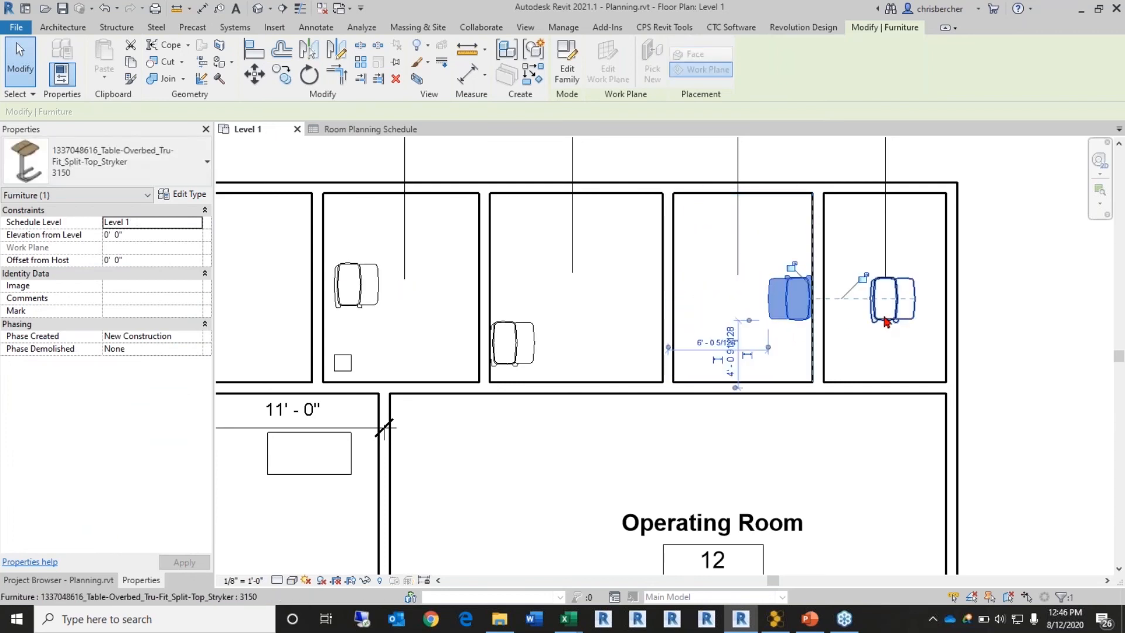
{"action": "left_click", "coordinate": [886, 316]}
{"action": "left_click_drag", "start_coordinate": [915, 332], "coordinate": [961, 366]}
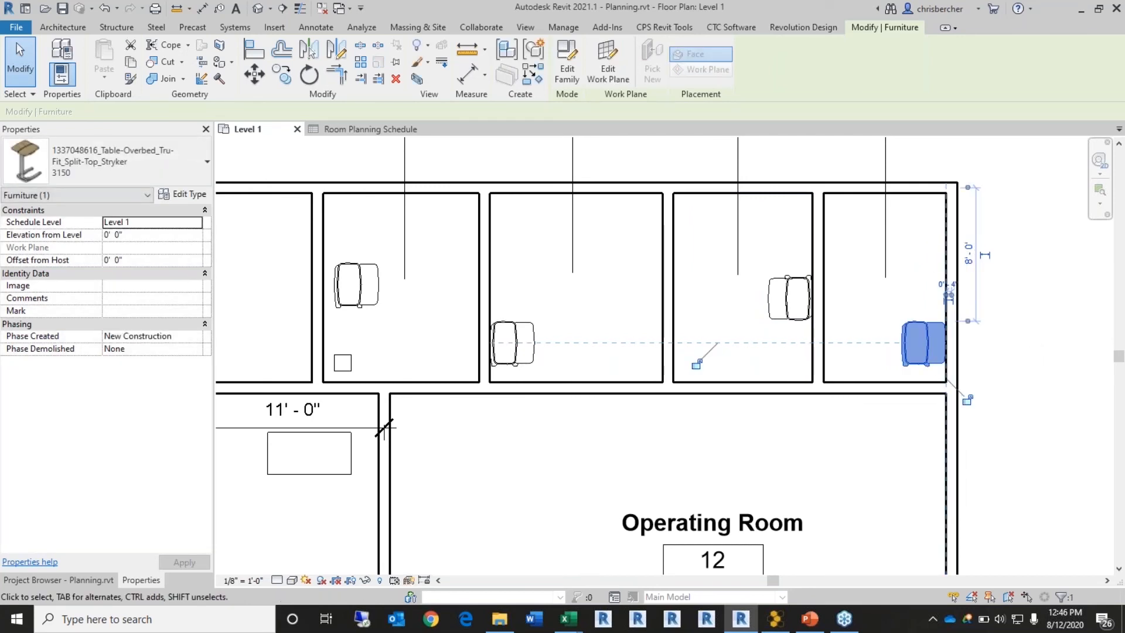
{"action": "left_click", "coordinate": [1037, 348]}
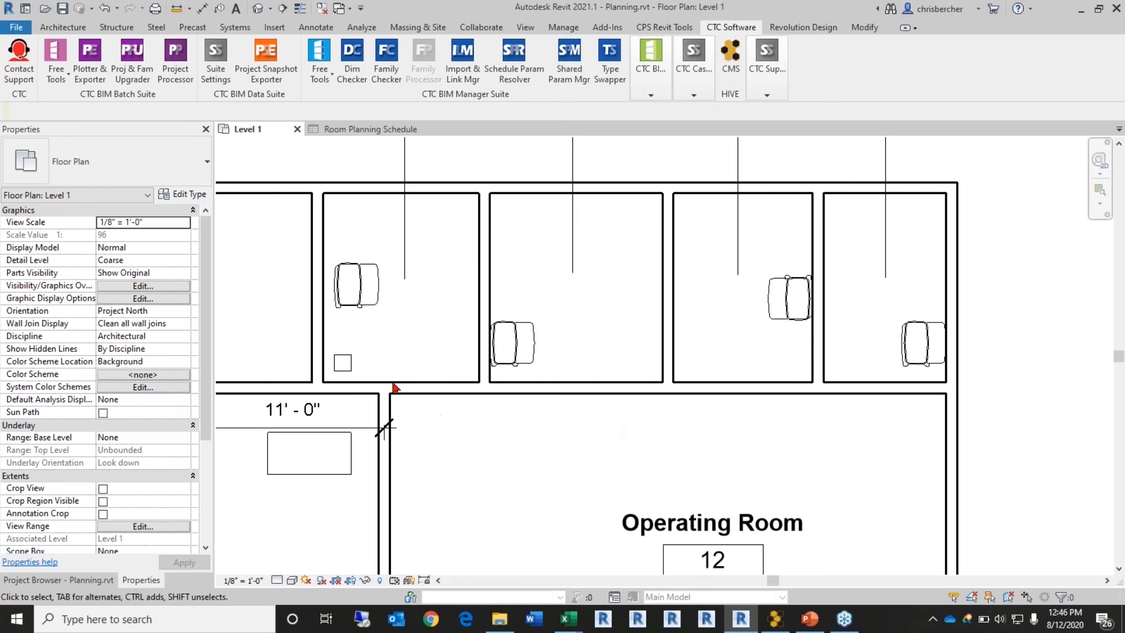
{"action": "mouse_move", "coordinate": [664, 94]}
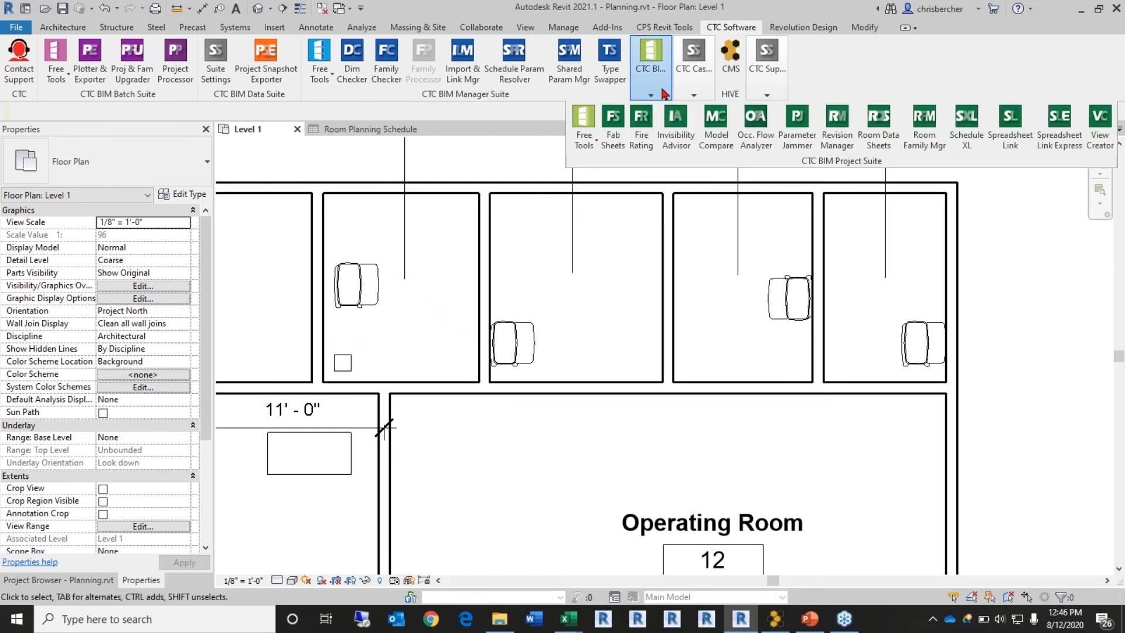
Step: Validate the rooms in Room Family Manager, showing Exam Room 2 failing for too few families
{"action": "left_click", "coordinate": [919, 145]}
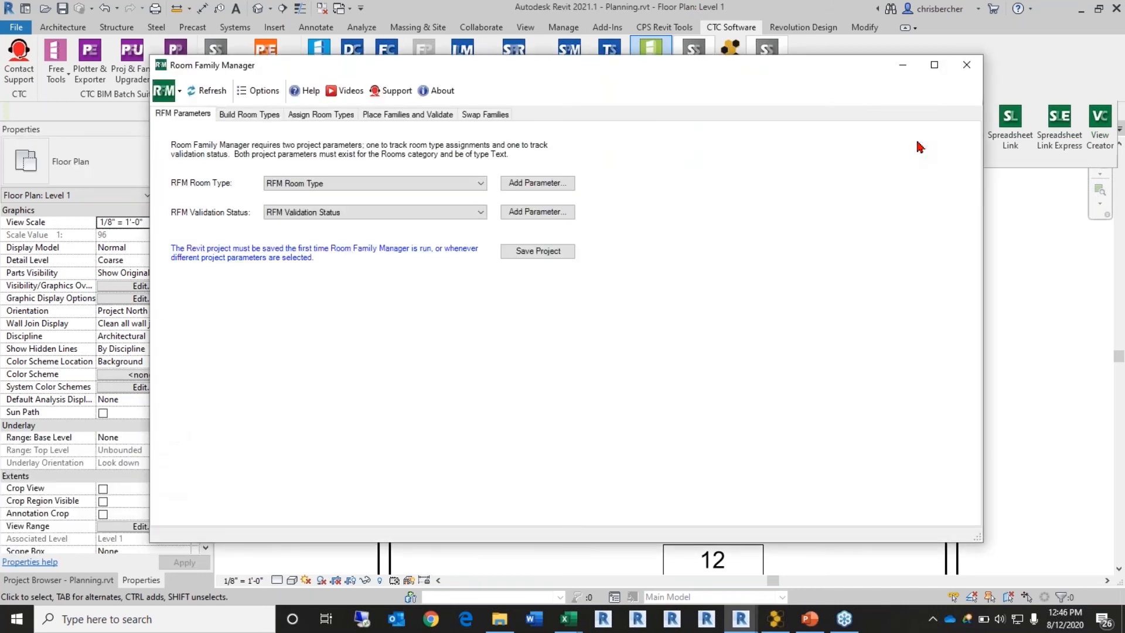
{"action": "left_click", "coordinate": [399, 115]}
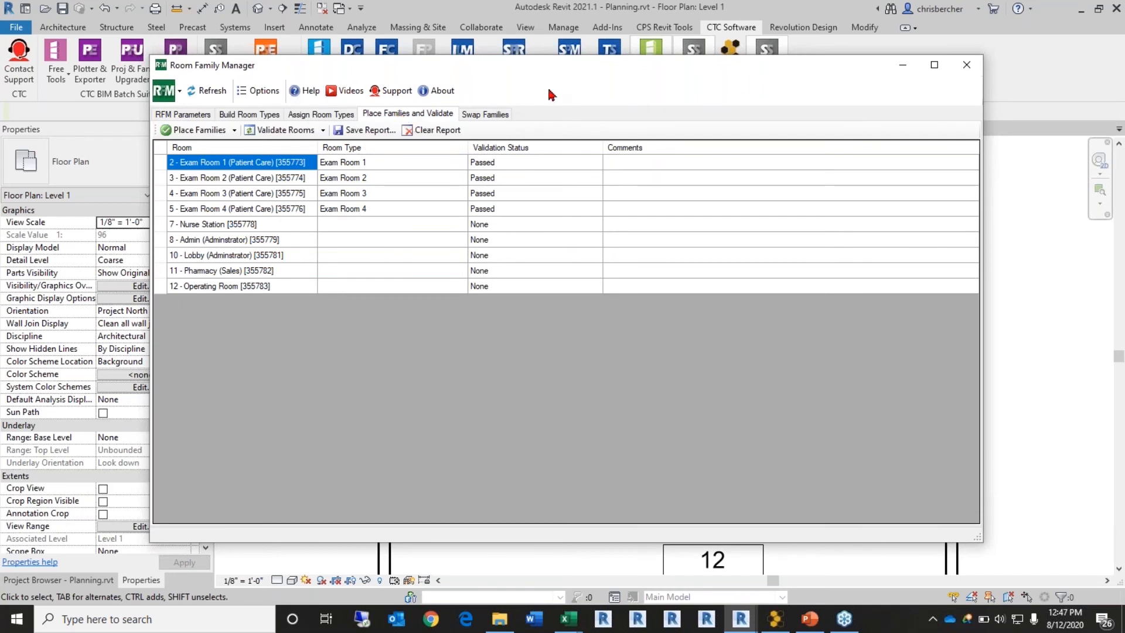
{"action": "left_click", "coordinate": [270, 130]}
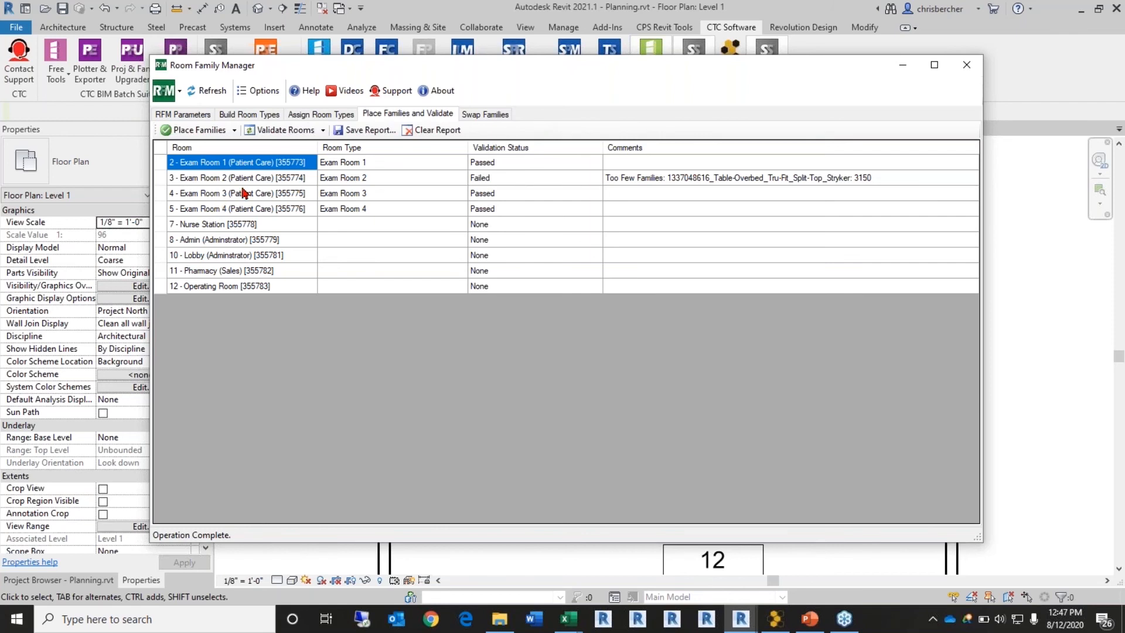
Step: Review the Place Families options without running them, then show the Swap Families mappings
{"action": "left_click", "coordinate": [235, 130]}
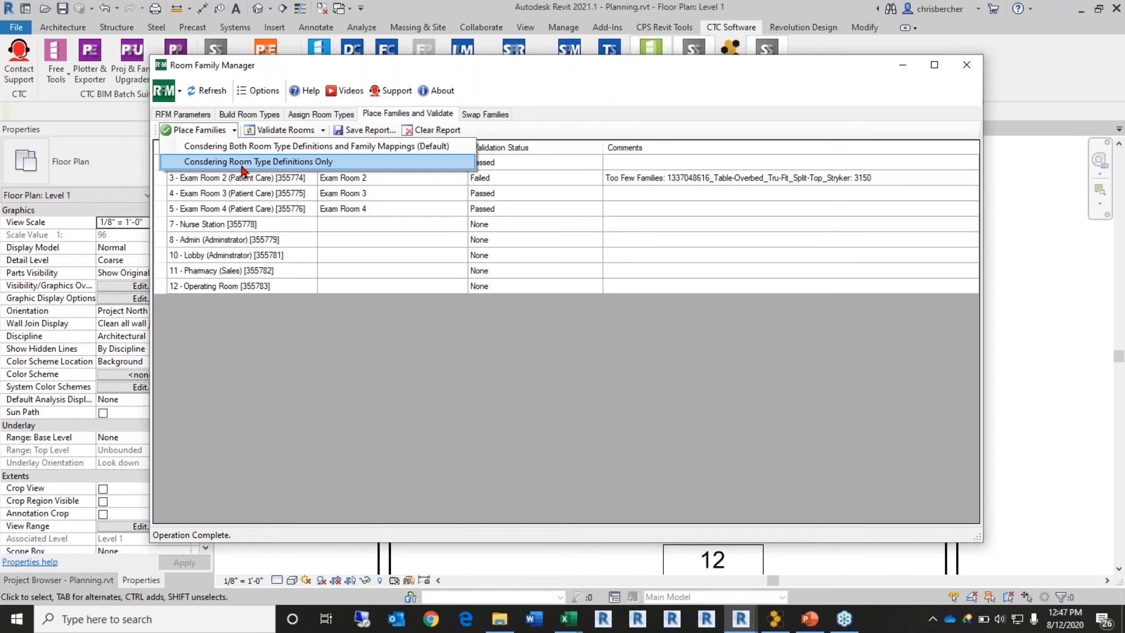
{"action": "left_click", "coordinate": [686, 106]}
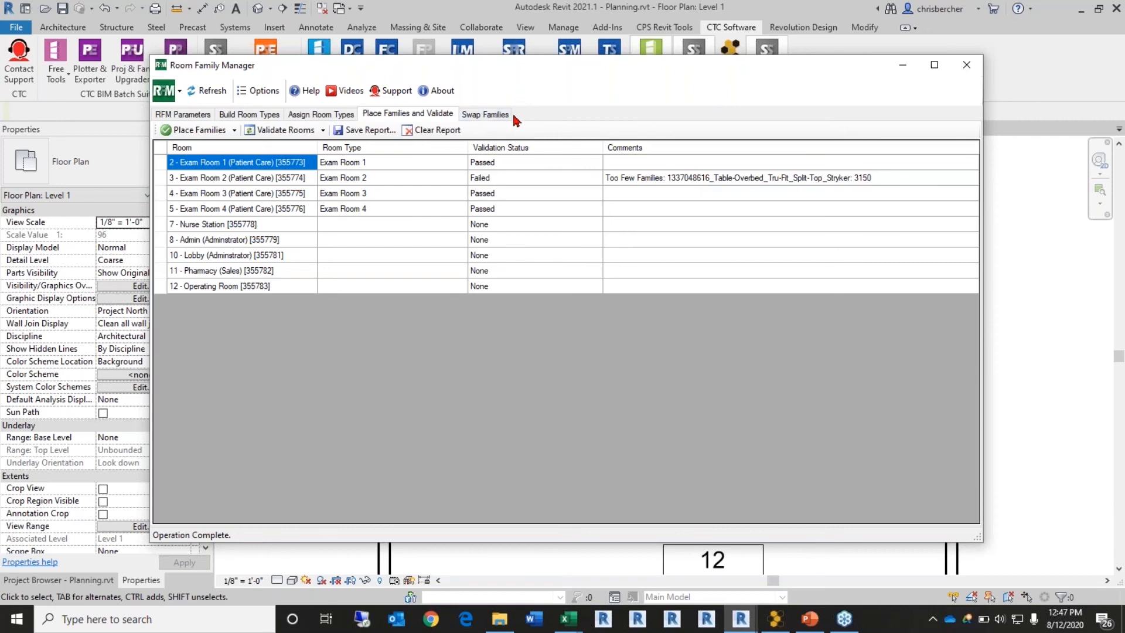
{"action": "left_click", "coordinate": [491, 116]}
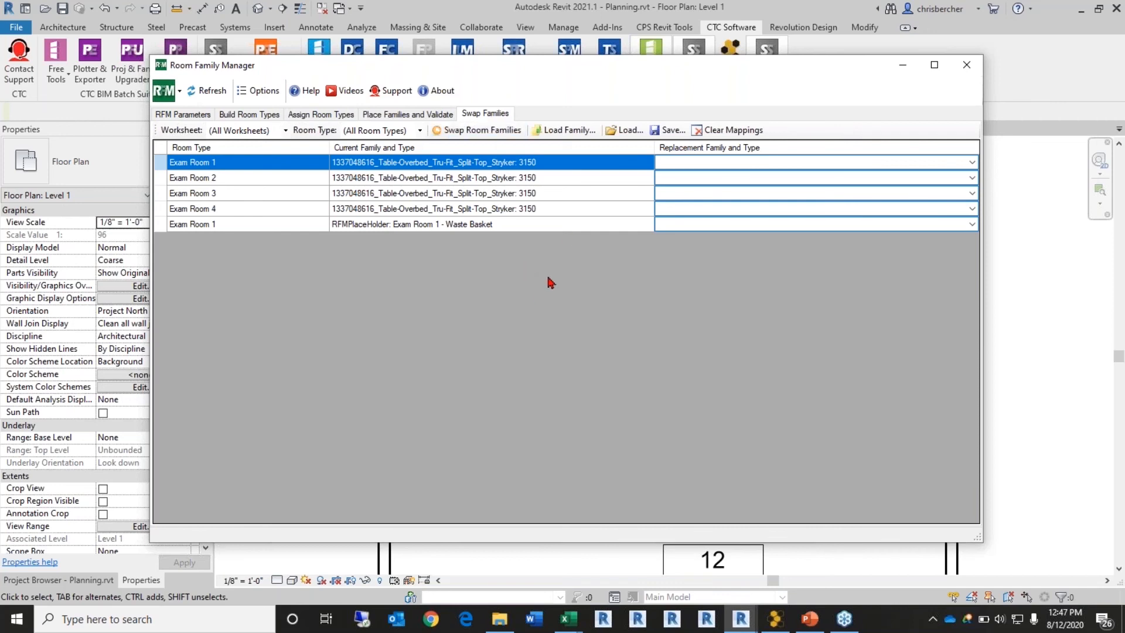
Step: Check the waste basket placeholder's available replacement families without choosing one
{"action": "left_click", "coordinate": [689, 227]}
{"action": "left_click", "coordinate": [689, 228]}
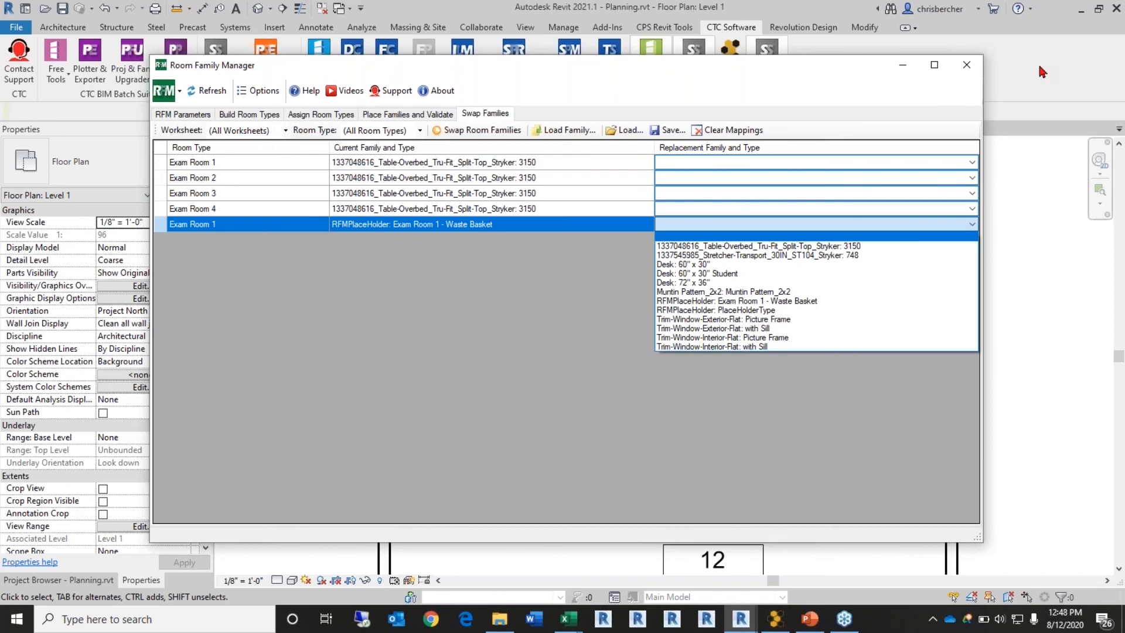
{"action": "left_click", "coordinate": [1026, 86]}
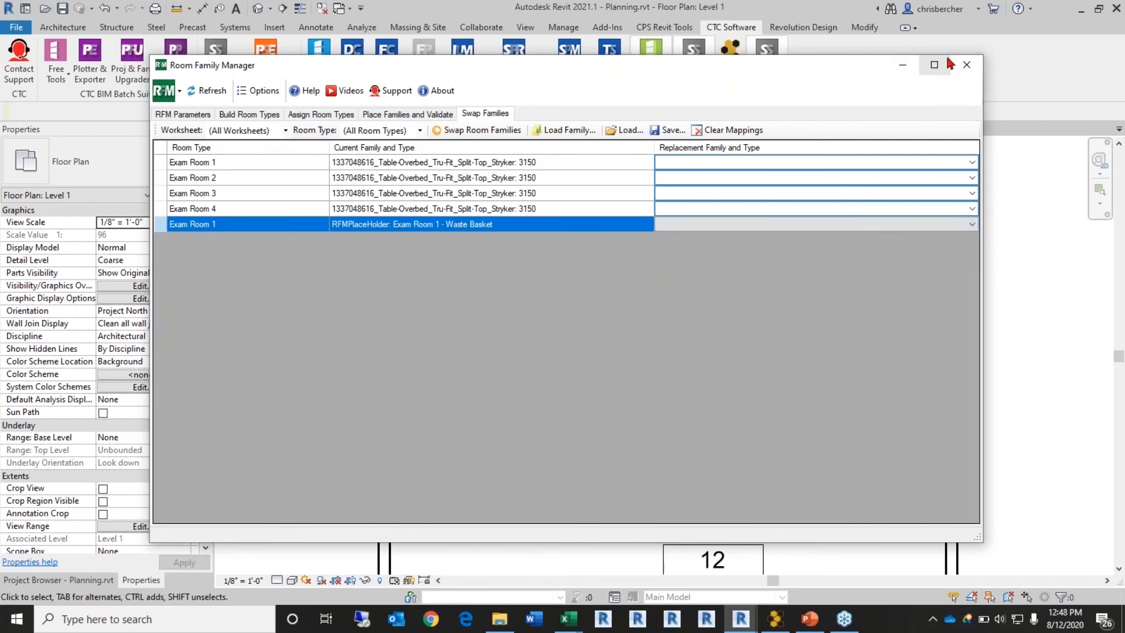
Step: Close Room Family Manager and open the Load Autodesk Family library from the Insert tab
{"action": "left_click", "coordinate": [967, 64]}
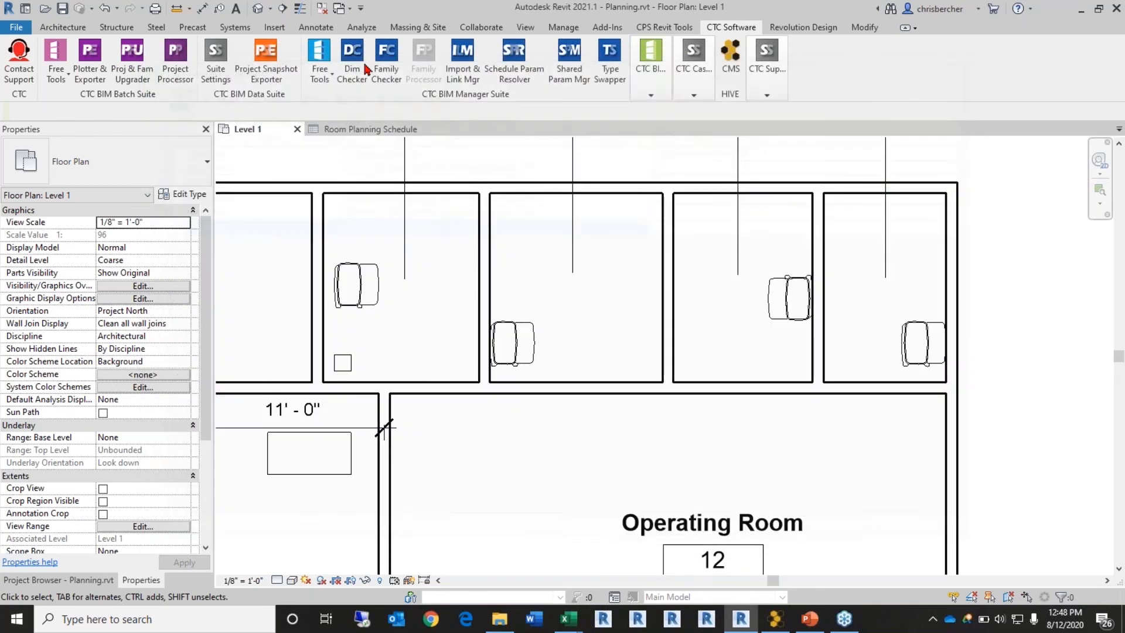
{"action": "left_click", "coordinate": [275, 28]}
{"action": "left_click", "coordinate": [597, 59]}
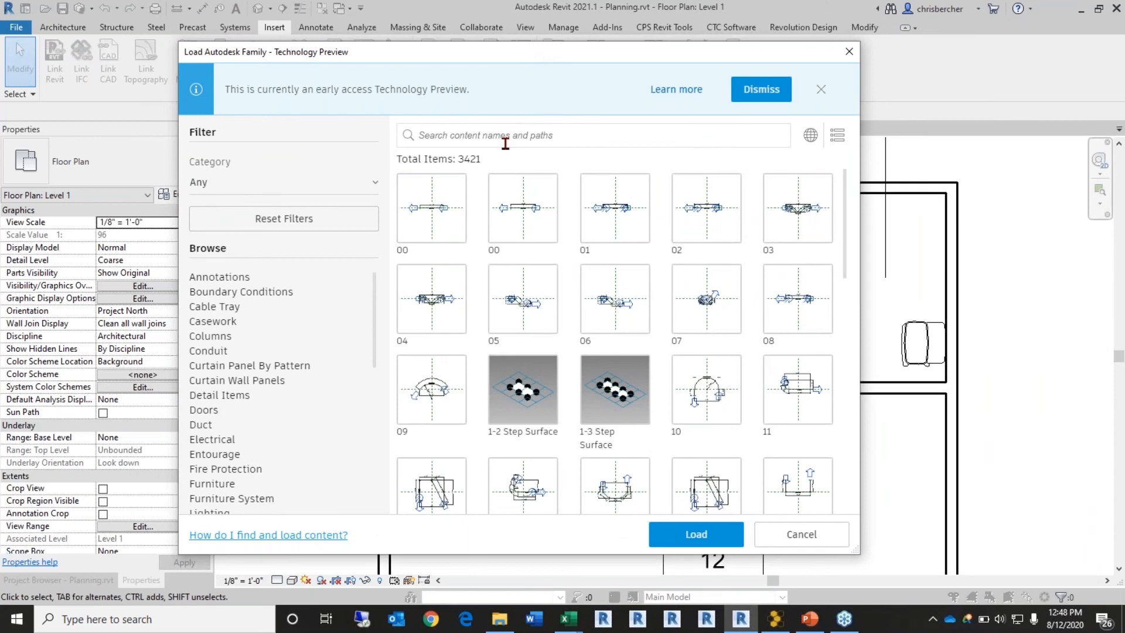
Step: Search the Autodesk family library for 'trash can', correcting the misspelled term
{"action": "left_click", "coordinate": [516, 136]}
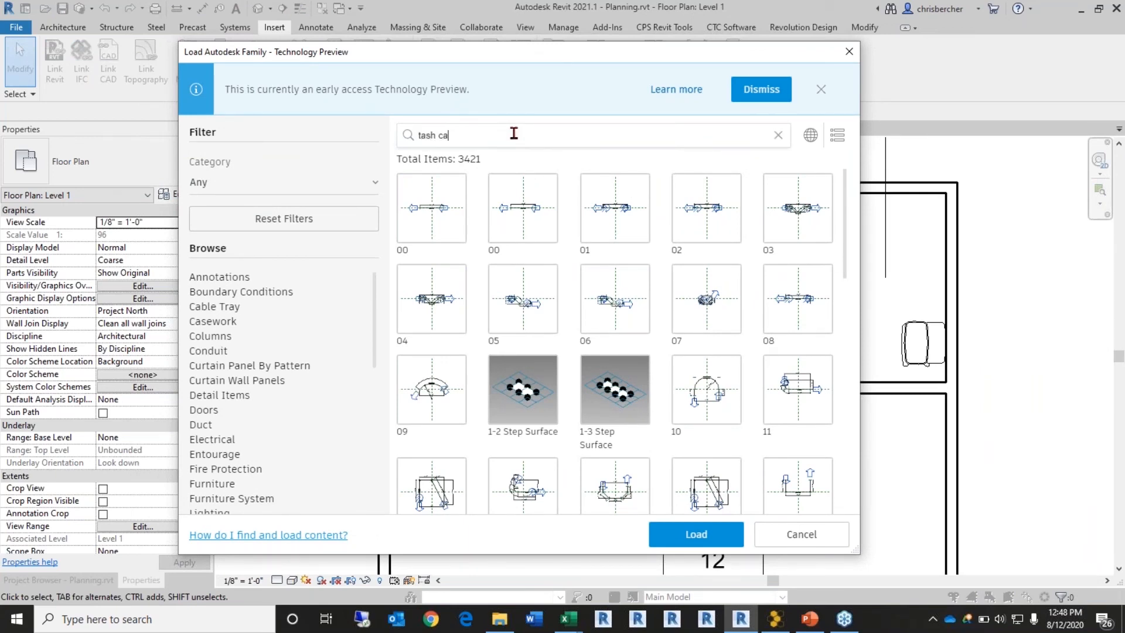
{"action": "key", "text": "Return"}
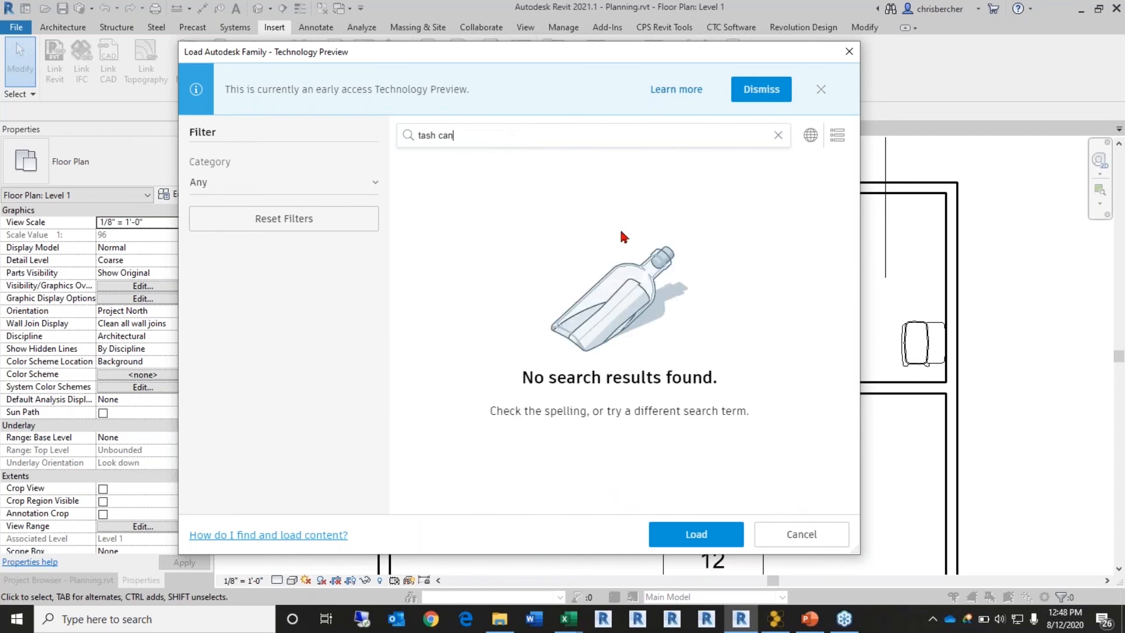
{"action": "left_click", "coordinate": [422, 135]}
{"action": "type", "text": "r"}
{"action": "key", "text": "Return"}
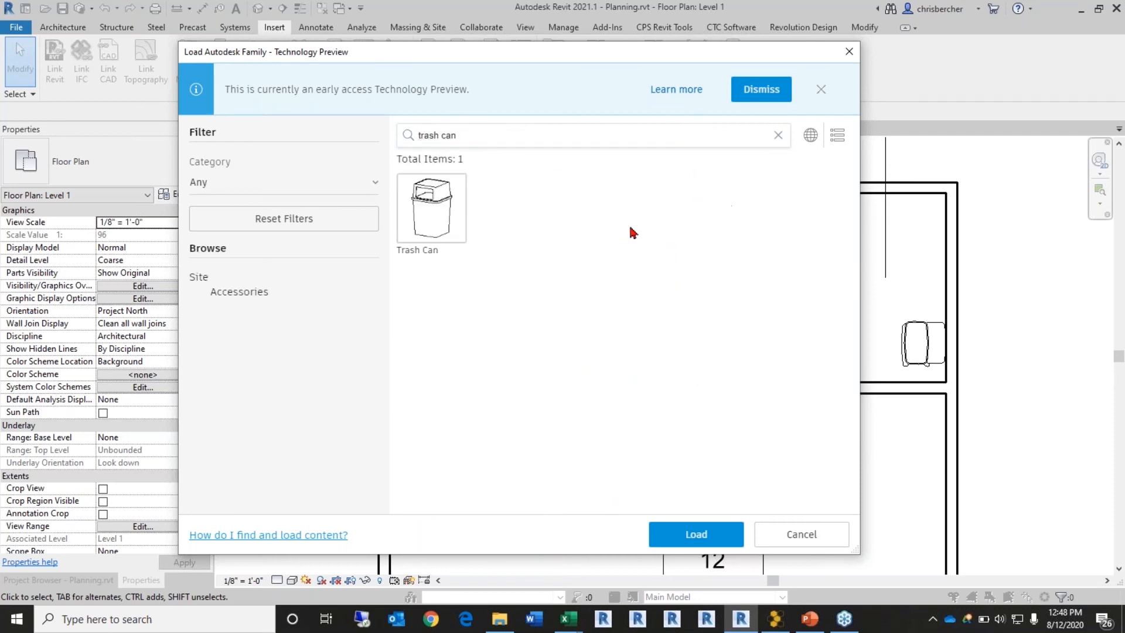
Step: Load the Trash Can family into the project
{"action": "left_click", "coordinate": [434, 208]}
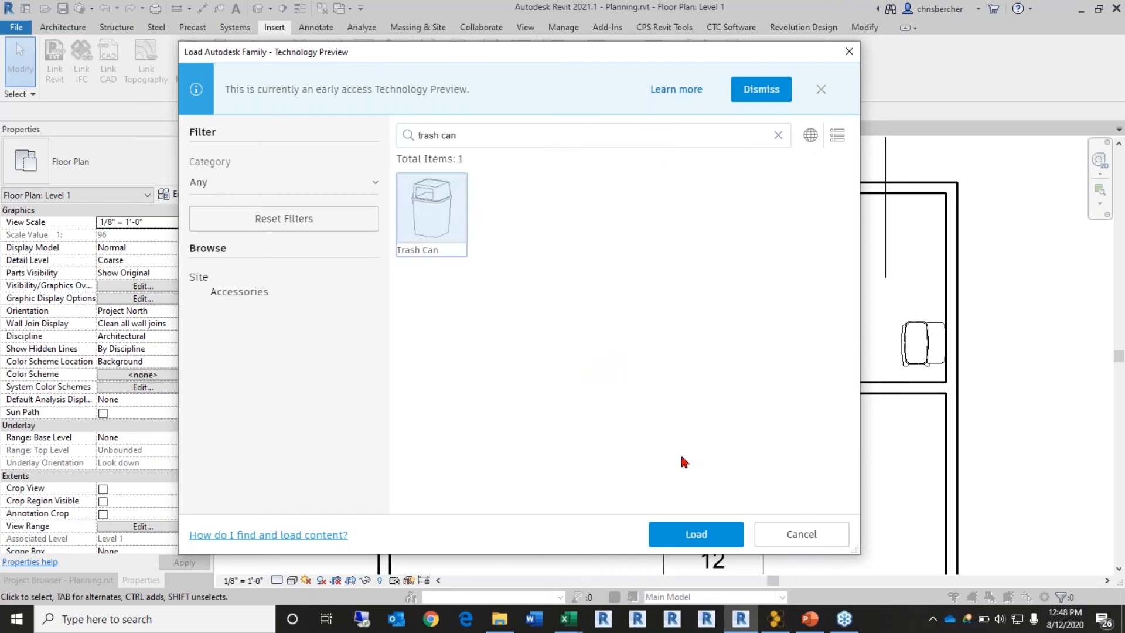
{"action": "left_click", "coordinate": [696, 541]}
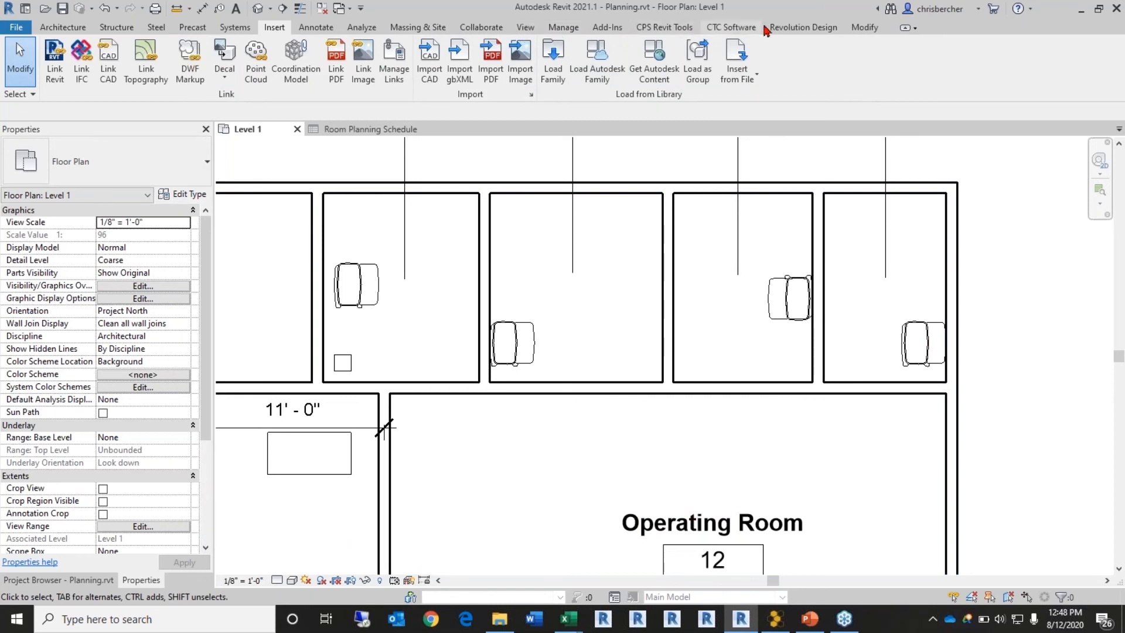
{"action": "left_click", "coordinate": [741, 30]}
{"action": "left_click", "coordinate": [648, 75]}
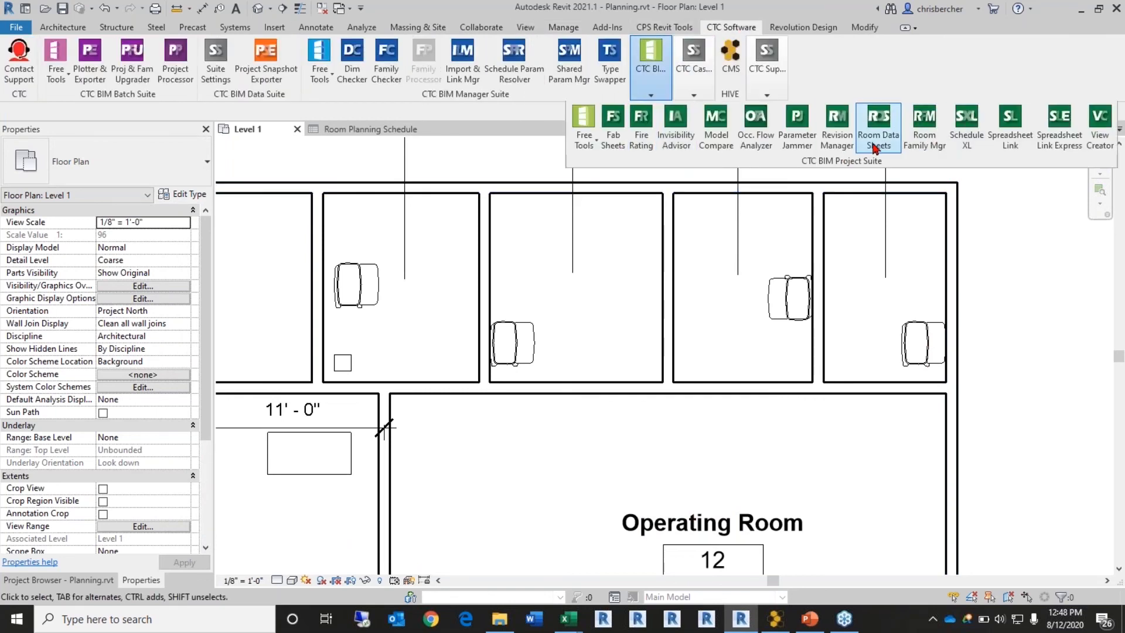
Step: Reopen Room Family Manager's Swap Families mappings and review the waste basket's replacement list
{"action": "left_click", "coordinate": [925, 130]}
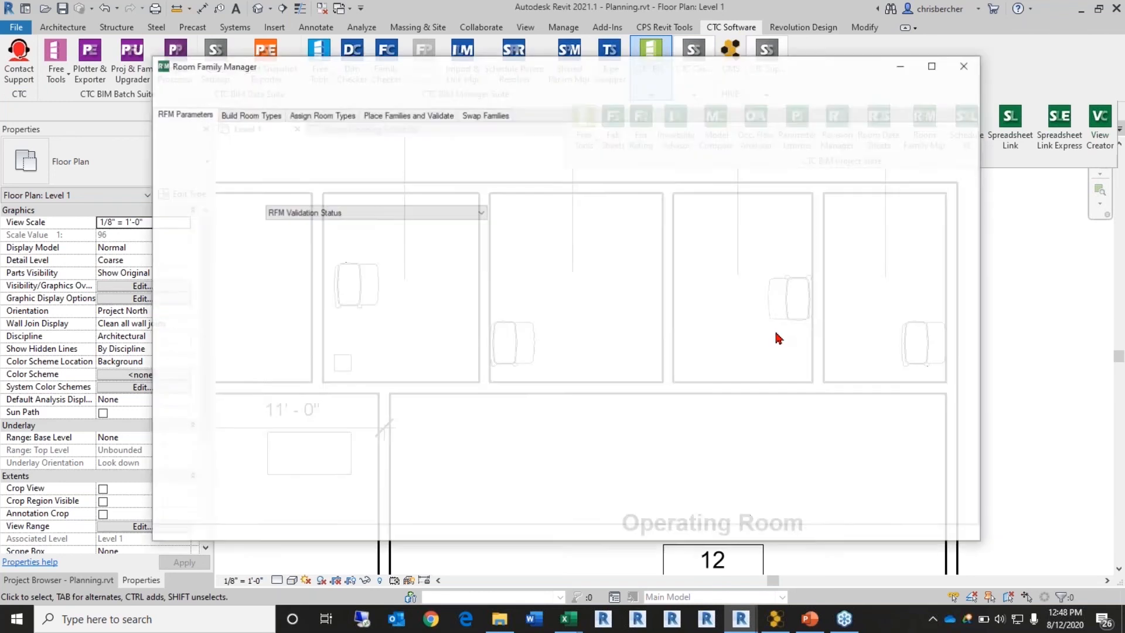
{"action": "left_click", "coordinate": [486, 117]}
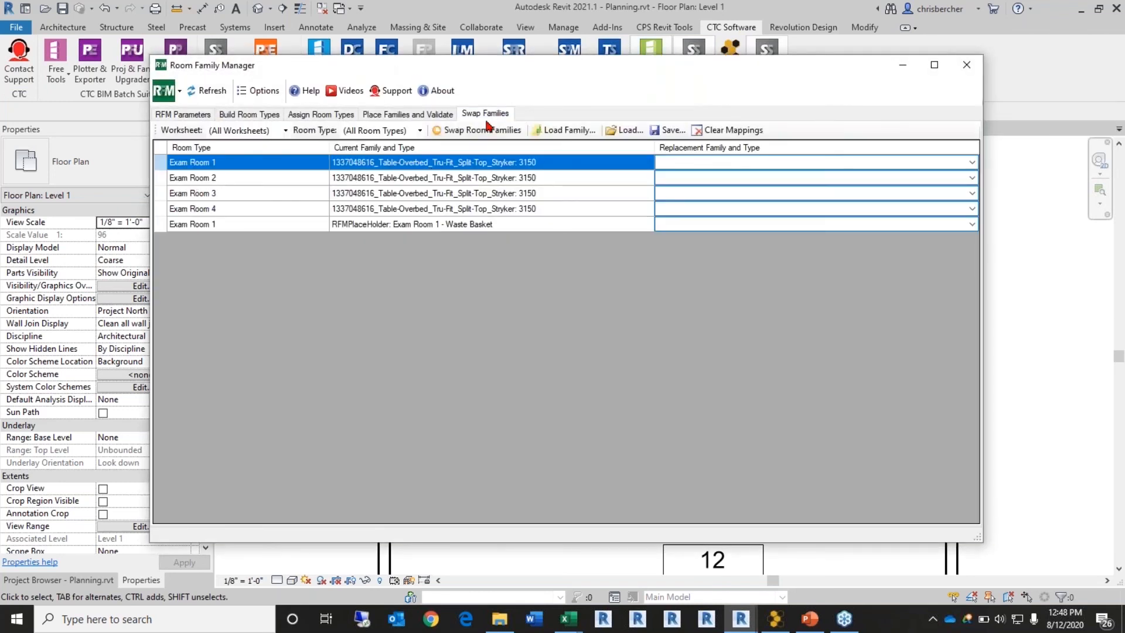
{"action": "left_click", "coordinate": [589, 225]}
{"action": "left_click", "coordinate": [702, 225]}
{"action": "left_click", "coordinate": [702, 227]}
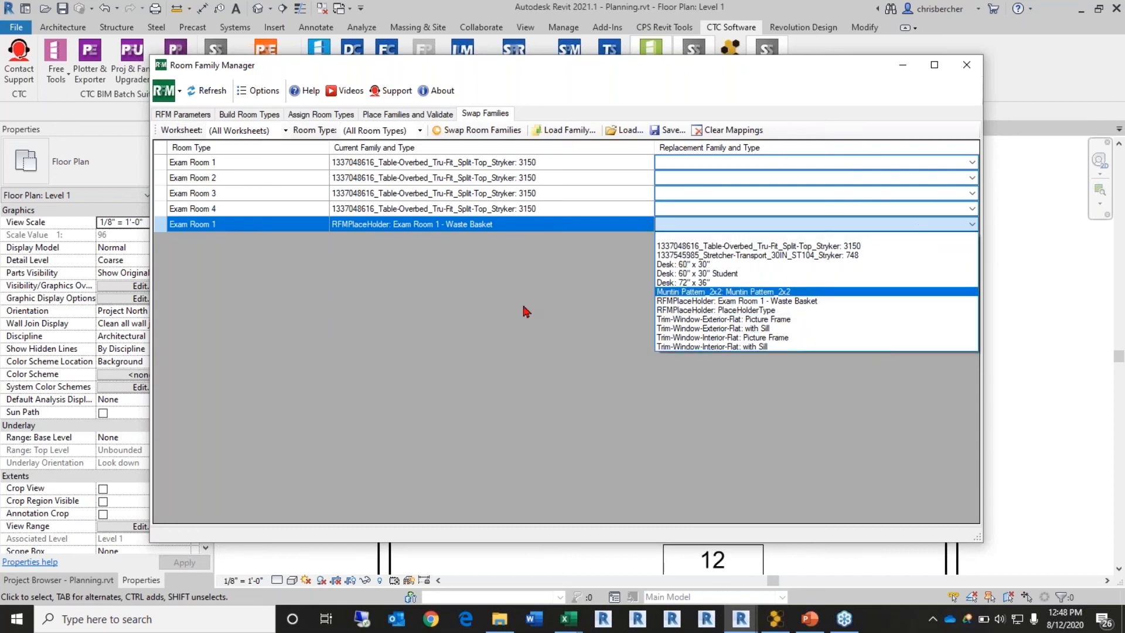
{"action": "left_click", "coordinate": [580, 321]}
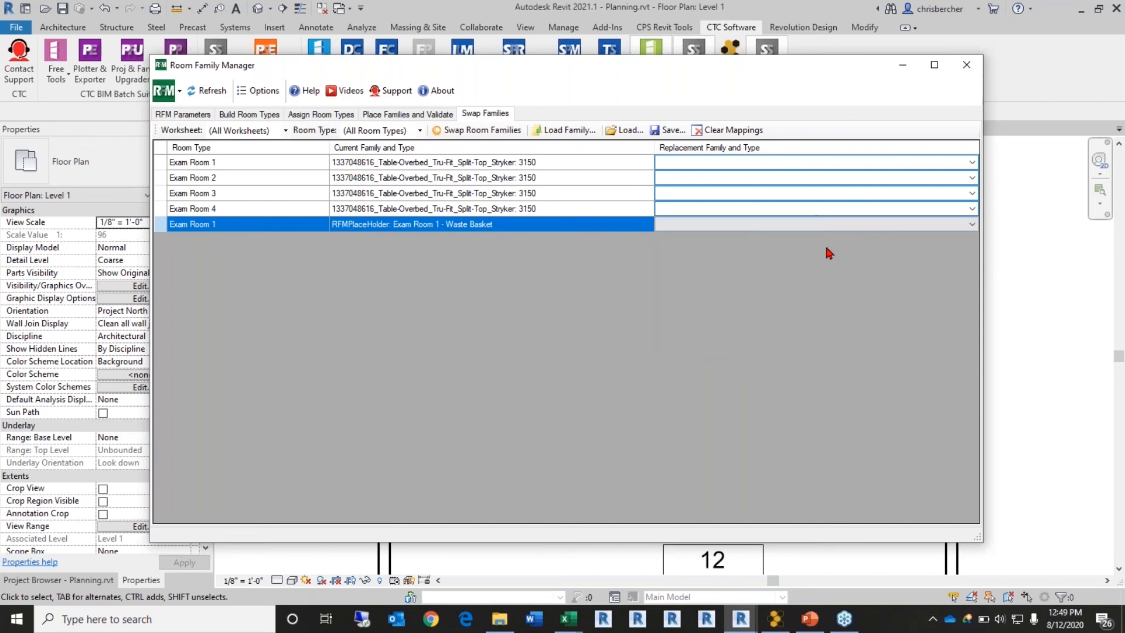
Step: Swap the waste basket placeholder to Desk: 60" x 30" Student and close the manager
{"action": "left_click", "coordinate": [845, 225]}
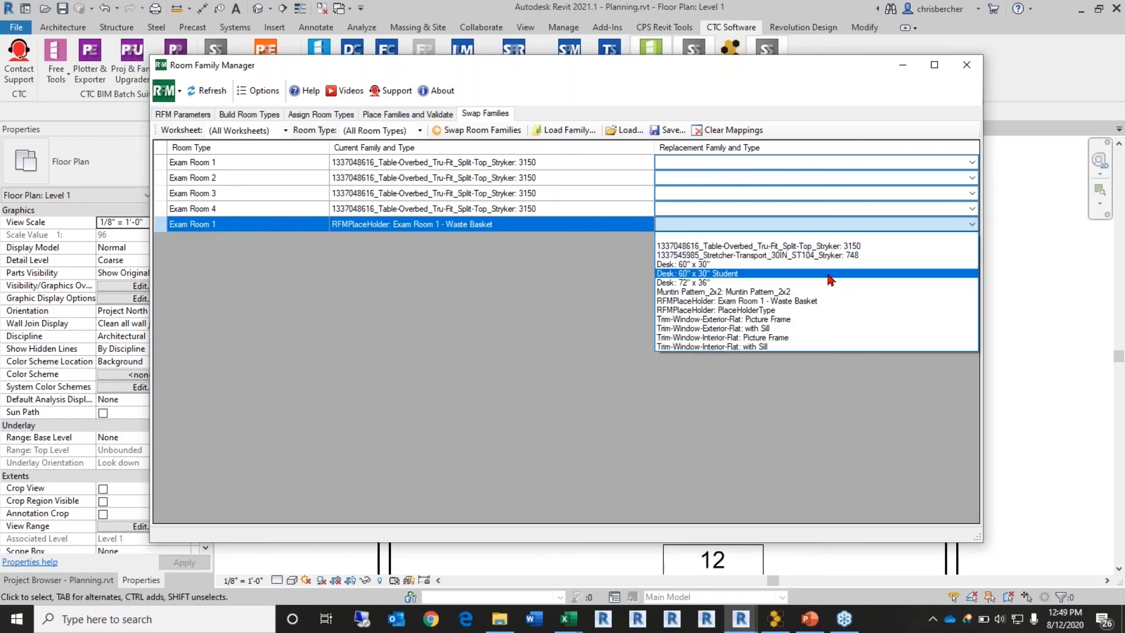
{"action": "left_click", "coordinate": [830, 274]}
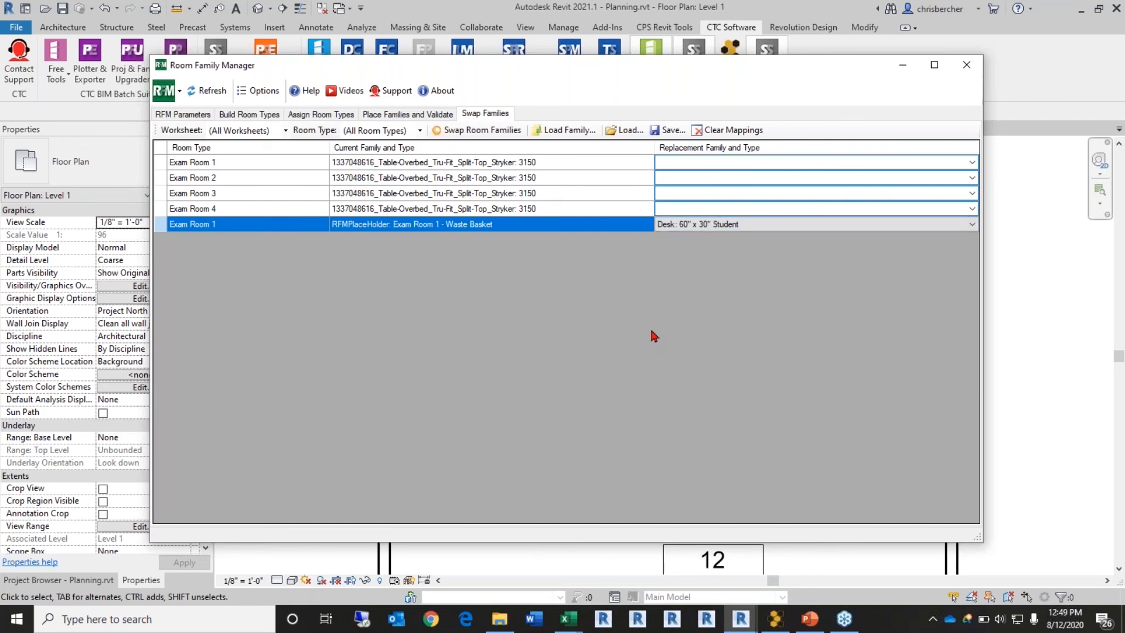
{"action": "left_click", "coordinate": [479, 136]}
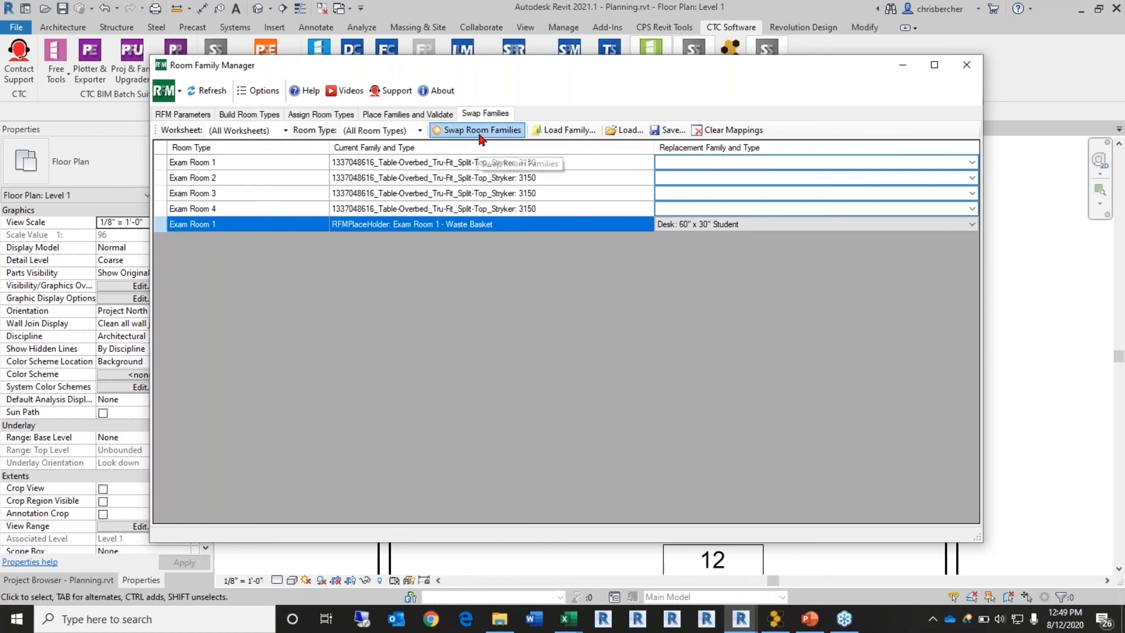
{"action": "left_click", "coordinate": [967, 64]}
{"action": "middle_click_drag", "start_coordinate": [497, 410], "coordinate": [581, 409]}
{"action": "scroll", "coordinate": [493, 391], "scroll_direction": "up", "scroll_amount": 1}
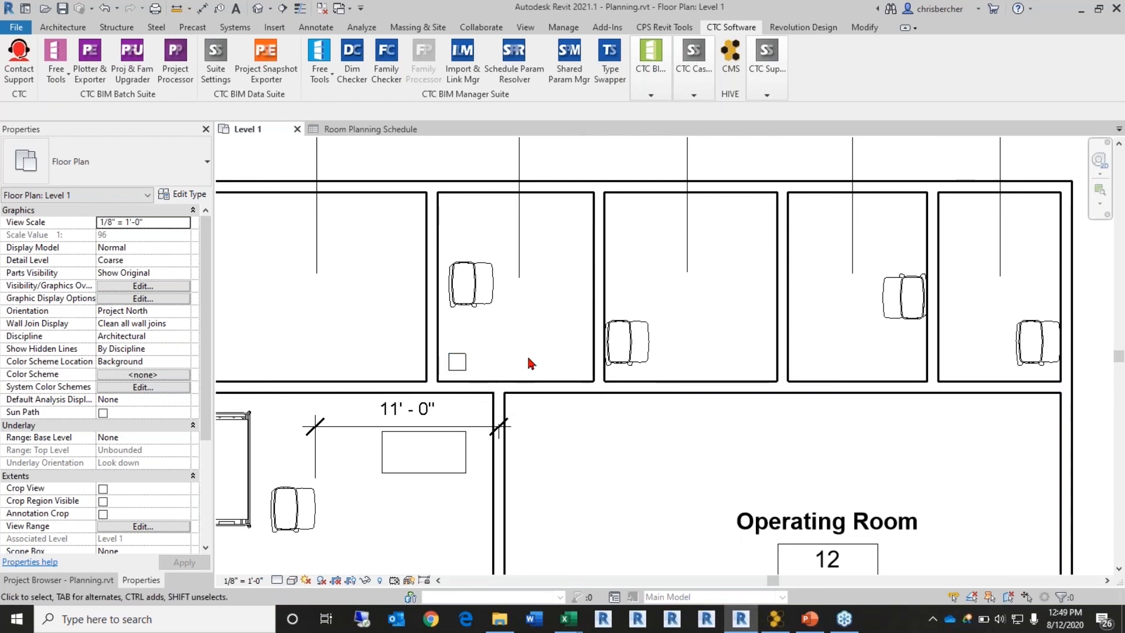
Step: Look over the exam rooms and waste basket square in the plan, then reopen Room Family Manager
{"action": "middle_click_drag", "start_coordinate": [534, 364], "coordinate": [582, 343]}
{"action": "scroll", "coordinate": [473, 440], "scroll_direction": "up", "scroll_amount": 1}
{"action": "middle_click_drag", "start_coordinate": [473, 440], "coordinate": [402, 448]}
{"action": "scroll", "coordinate": [403, 448], "scroll_direction": "down", "scroll_amount": 1}
{"action": "left_click", "coordinate": [652, 82]}
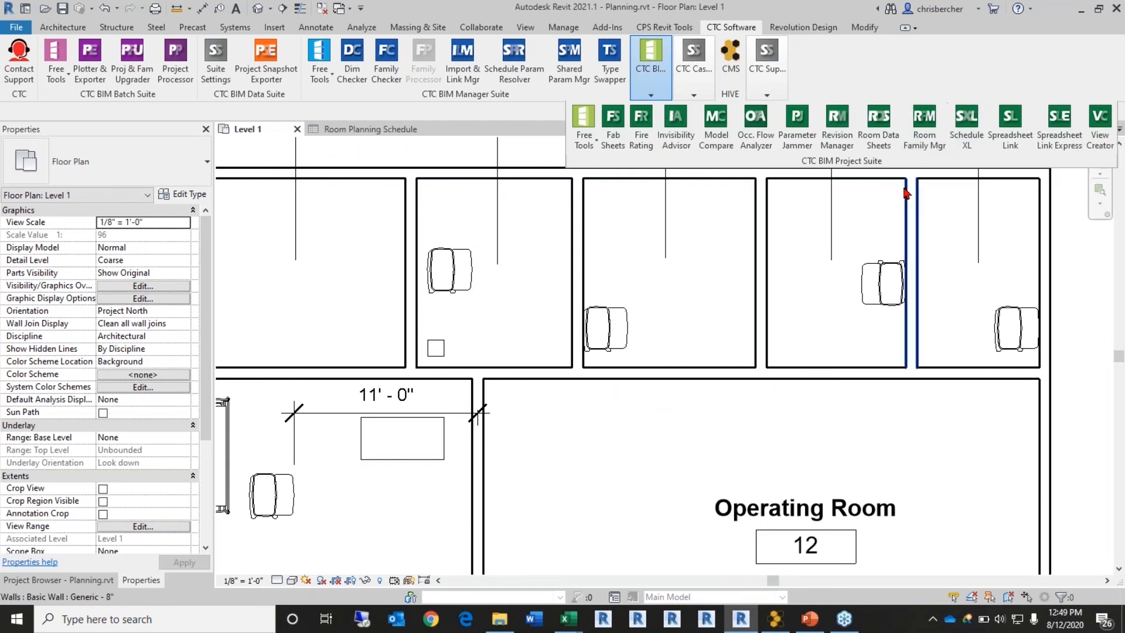
{"action": "left_click", "coordinate": [923, 146]}
Step: Rerun the family swap with all room types shown, then view the validation results
{"action": "left_click", "coordinate": [481, 115]}
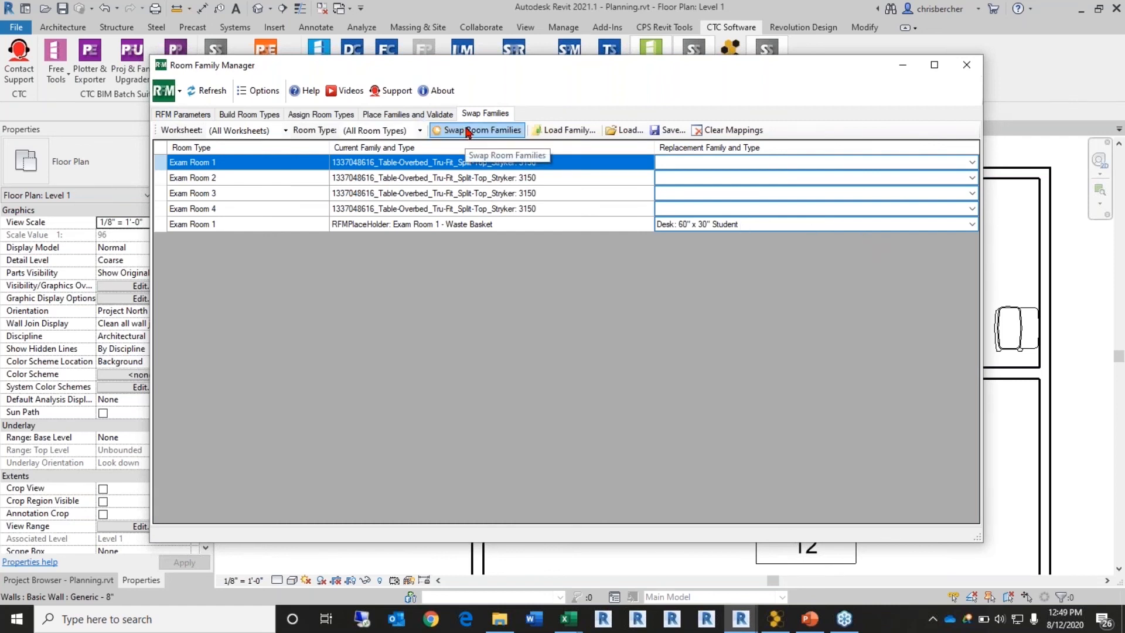
{"action": "left_click", "coordinate": [420, 130]}
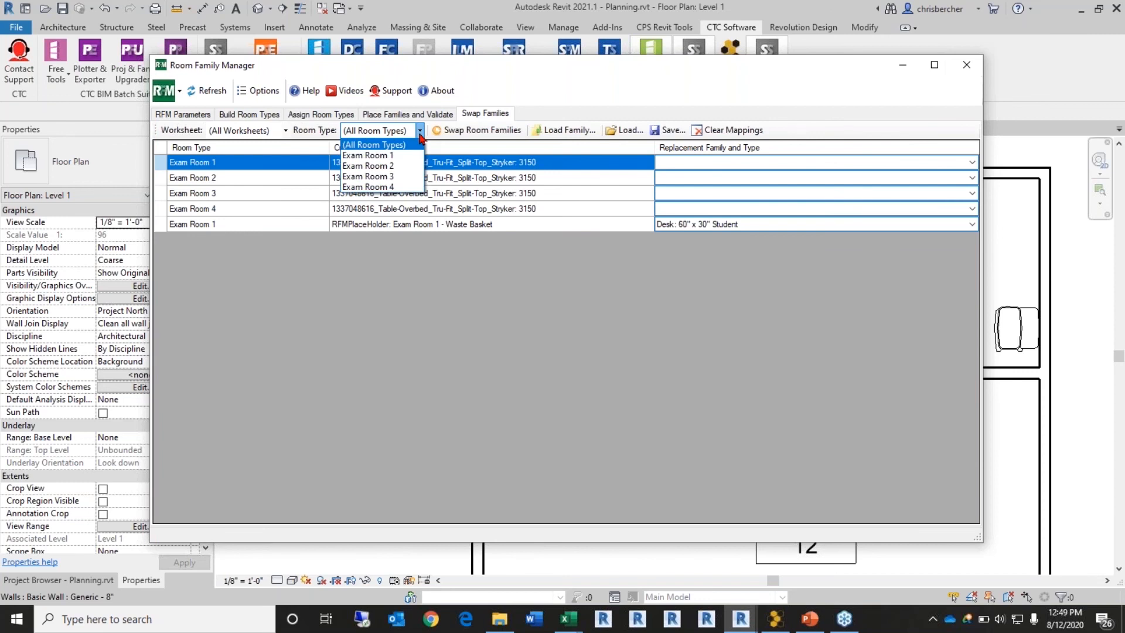
{"action": "left_click", "coordinate": [415, 147]}
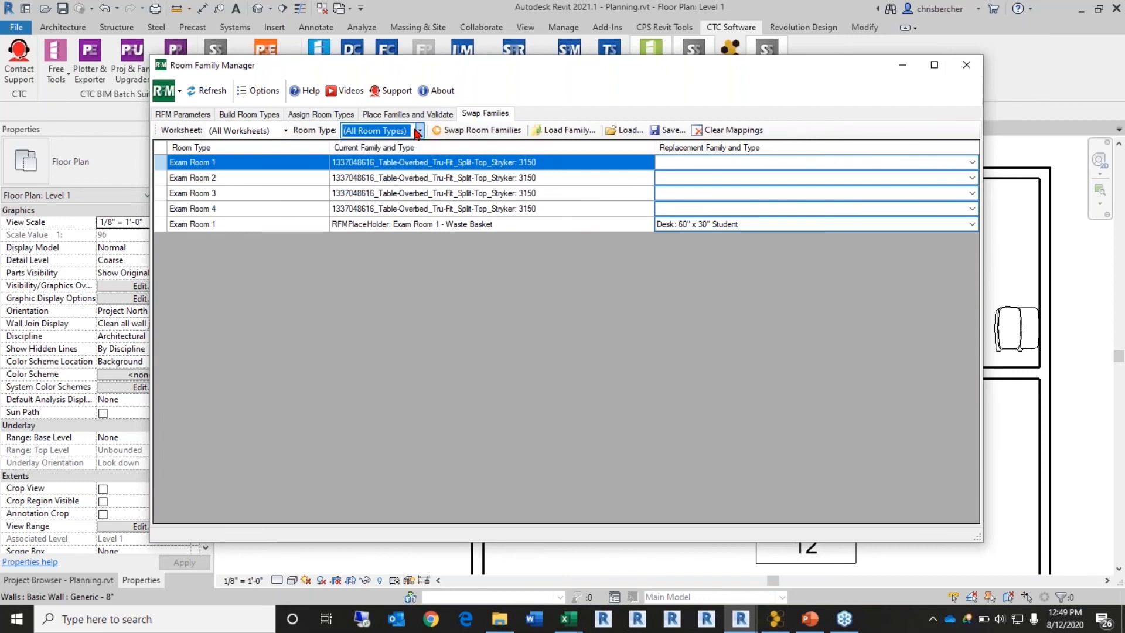
{"action": "left_click", "coordinate": [529, 260]}
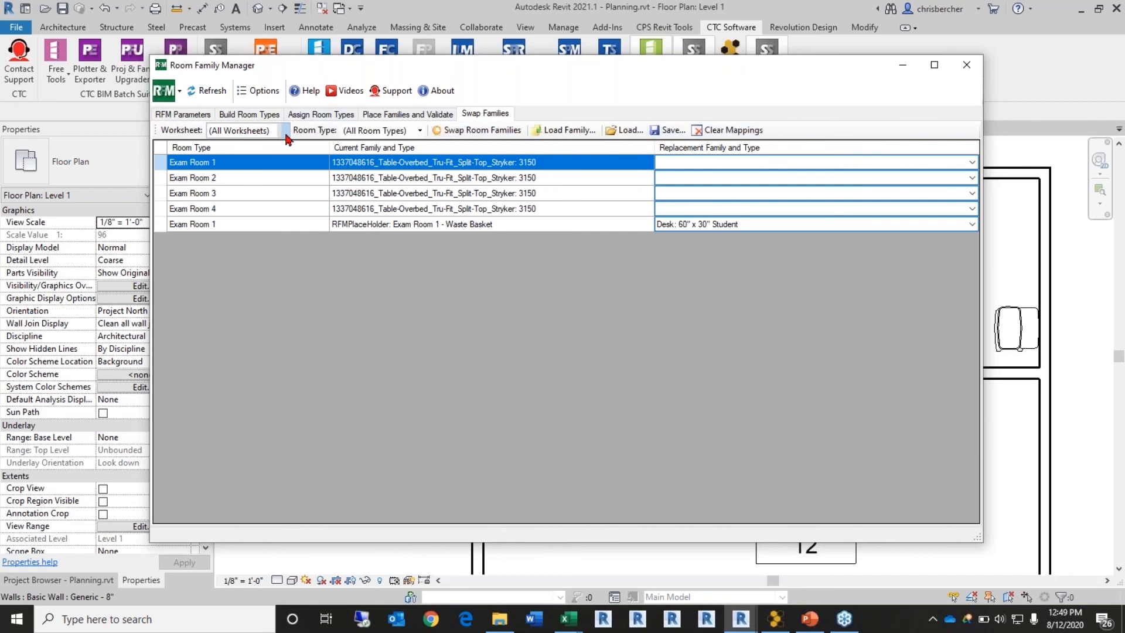
{"action": "left_click", "coordinate": [476, 130]}
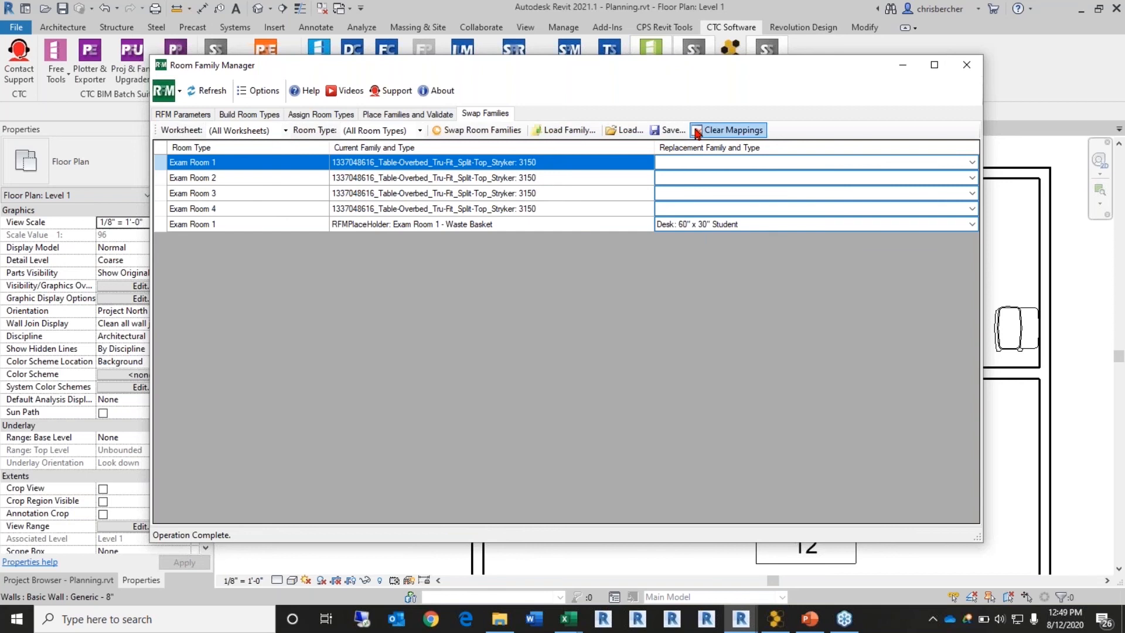
{"action": "left_click_drag", "start_coordinate": [710, 65], "coordinate": [742, 75]}
{"action": "left_click", "coordinate": [410, 124]}
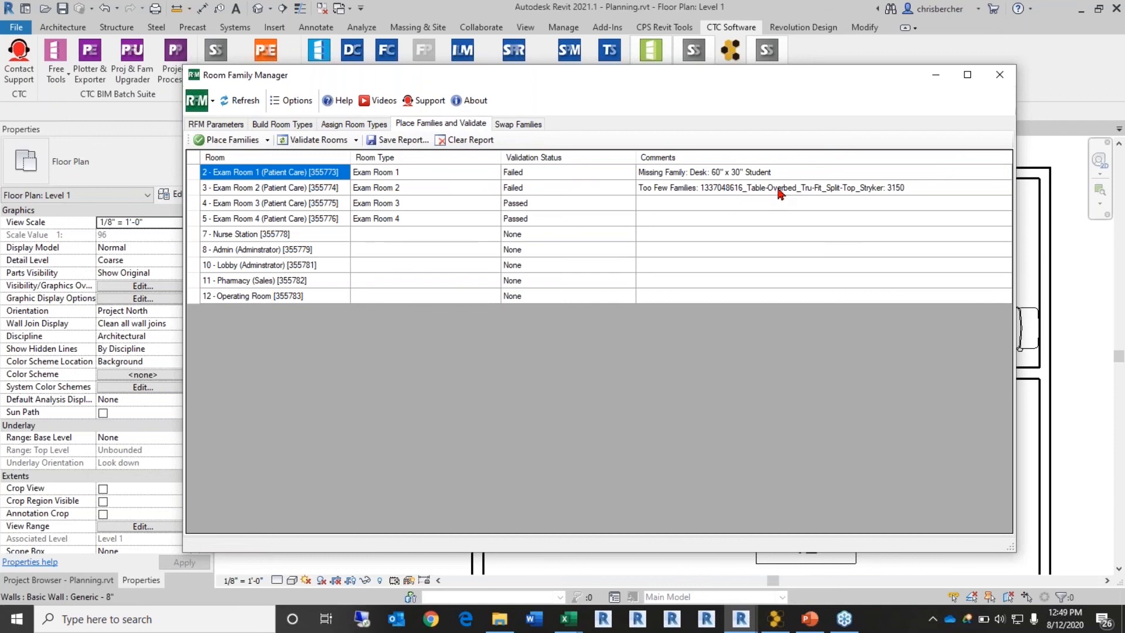
Step: Place families considering room type definitions only, so all four exam rooms pass
{"action": "double_click", "coordinate": [757, 172]}
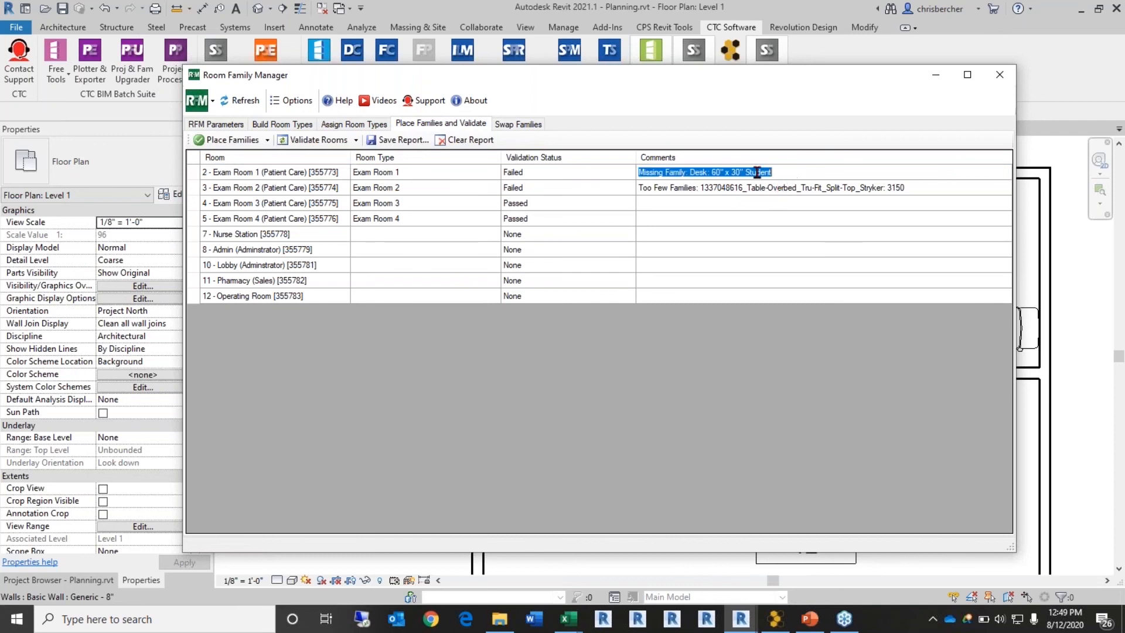
{"action": "left_click", "coordinate": [266, 140]}
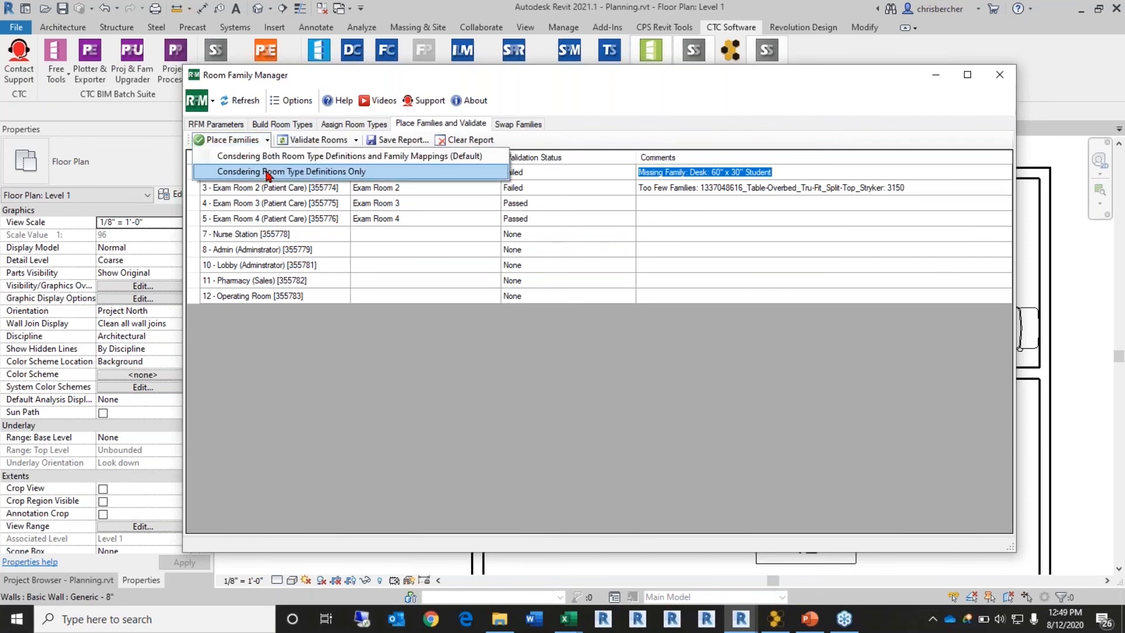
{"action": "left_click", "coordinate": [267, 172]}
Step: Return to the Swap Families mappings and select the waste basket placeholder row
{"action": "left_click_drag", "start_coordinate": [774, 75], "coordinate": [708, 145]}
{"action": "left_click", "coordinate": [485, 200]}
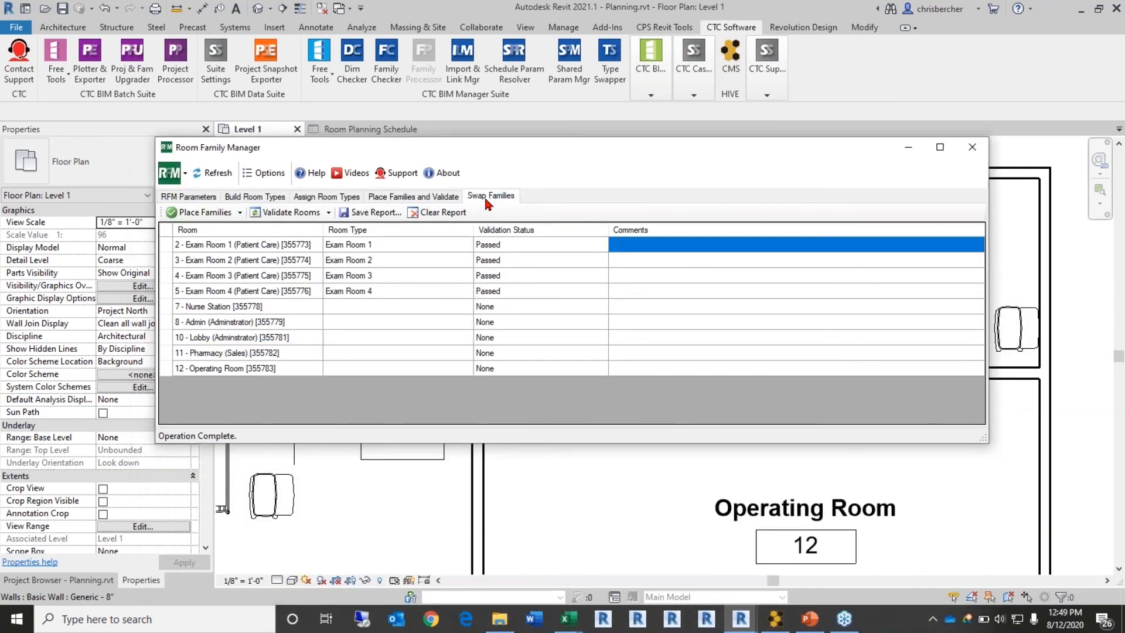
{"action": "left_click", "coordinate": [730, 310]}
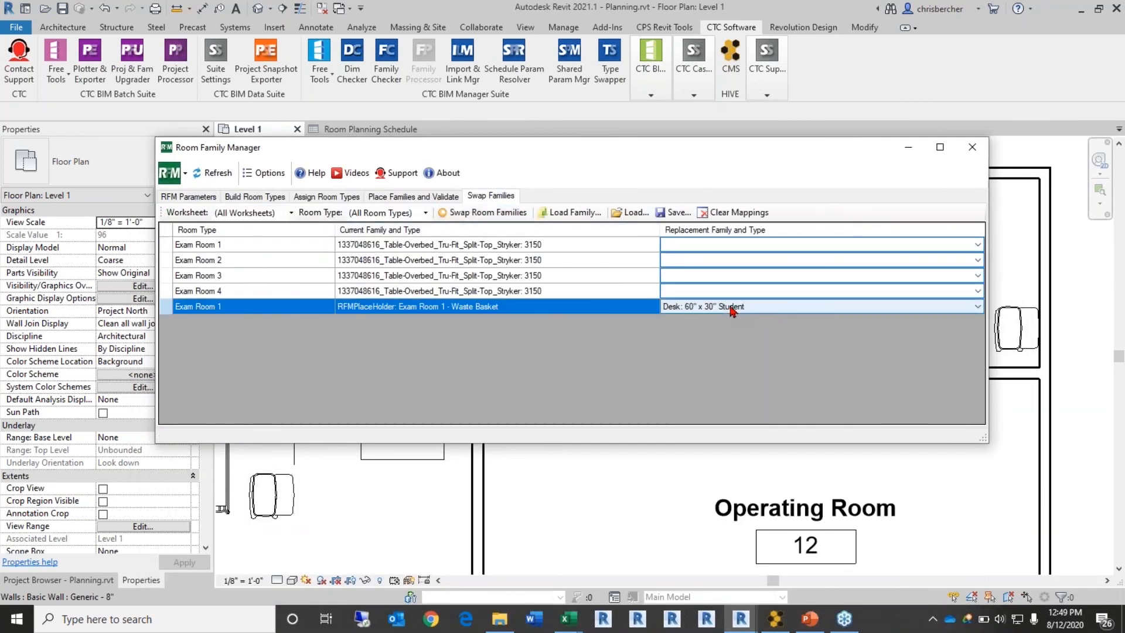
Step: Set the waste basket placeholder's replacement to Desk: 60" x 30" and run the swap
{"action": "left_click", "coordinate": [800, 310]}
{"action": "left_click", "coordinate": [799, 342]}
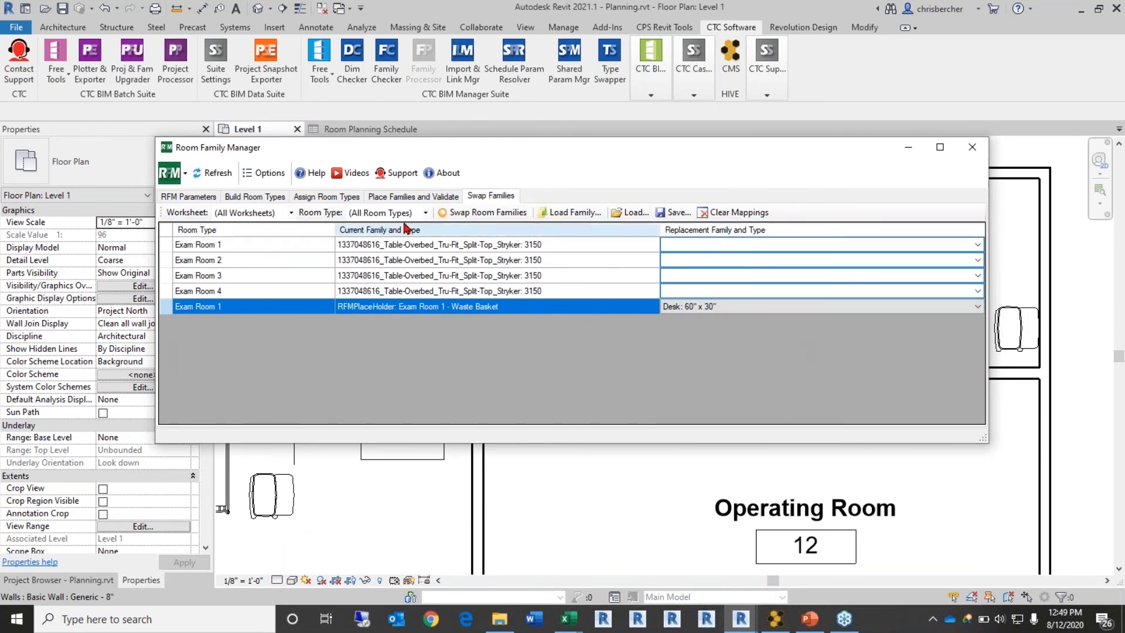
{"action": "left_click", "coordinate": [485, 213]}
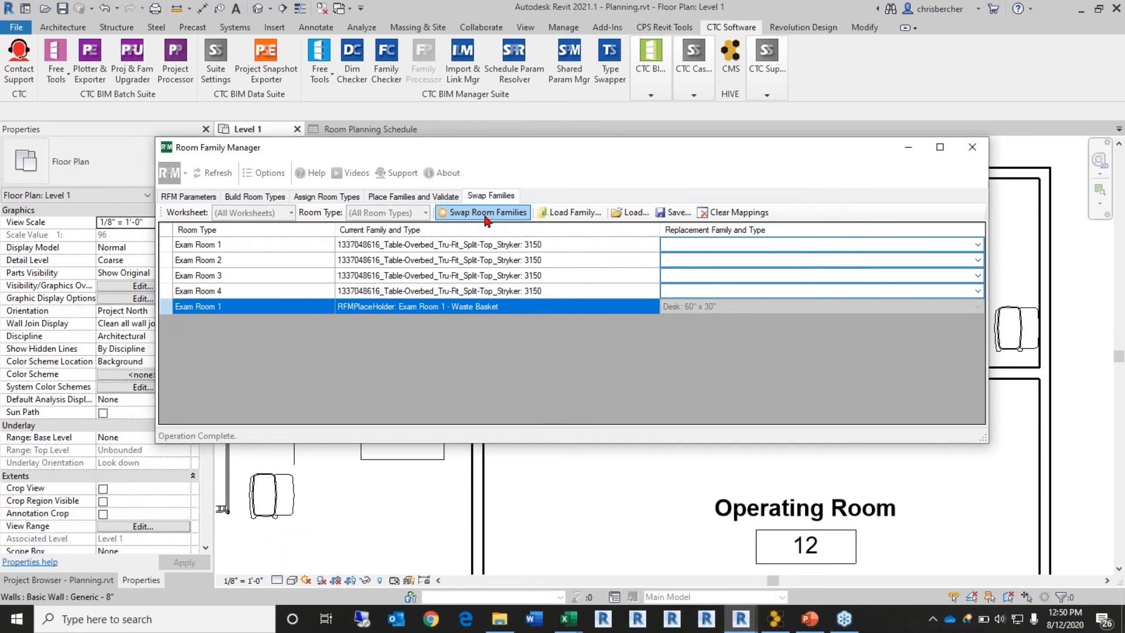
Step: Check the placed desk in the plan, then bring up the open Excel workbooks
{"action": "left_click_drag", "start_coordinate": [586, 147], "coordinate": [1011, 169]}
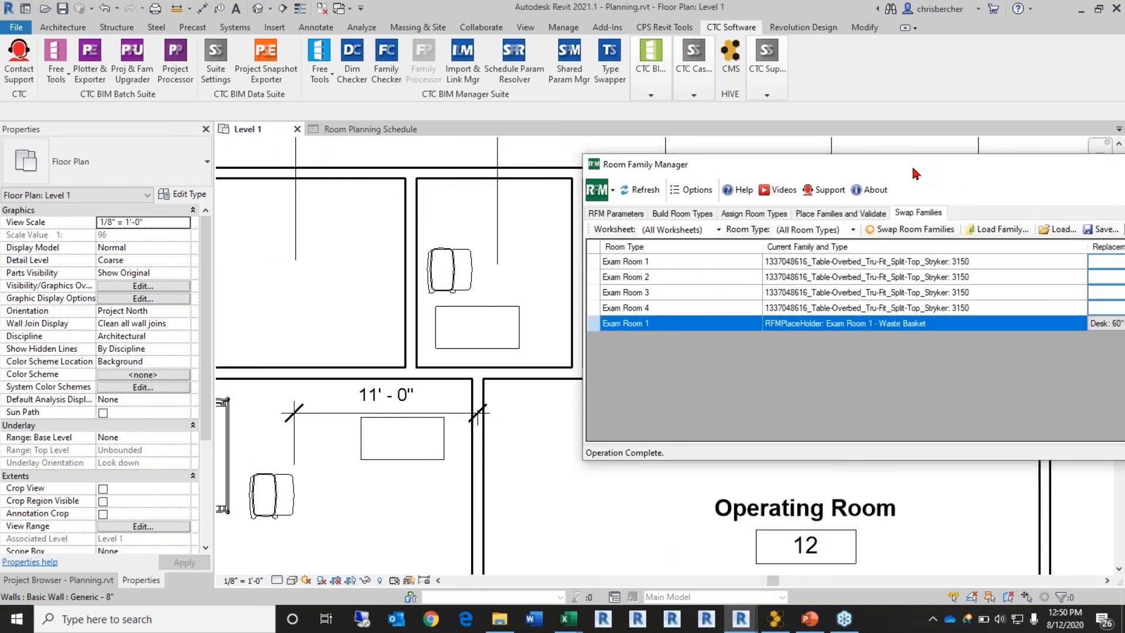
{"action": "left_click_drag", "start_coordinate": [991, 158], "coordinate": [586, 102]}
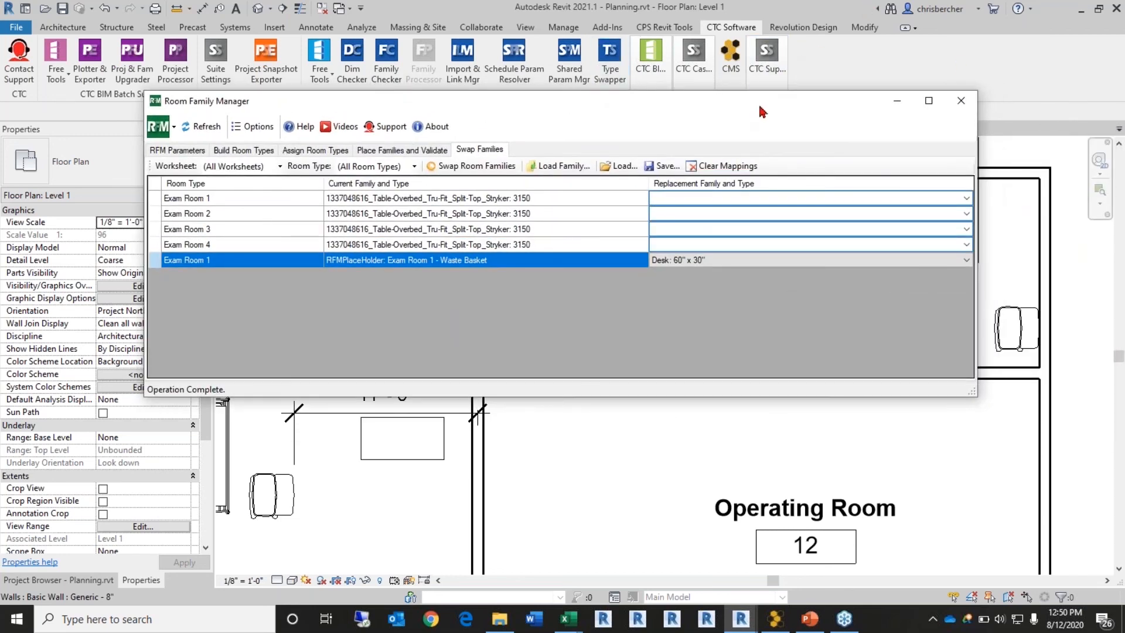
{"action": "left_click_drag", "start_coordinate": [760, 109], "coordinate": [770, 128]}
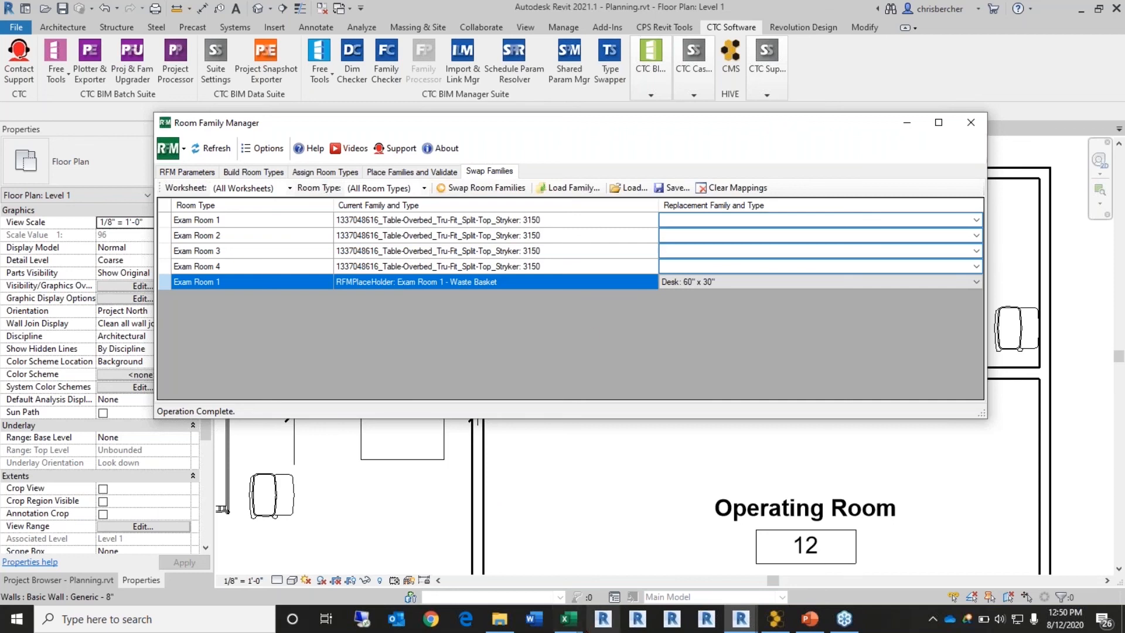
{"action": "left_click", "coordinate": [569, 618]}
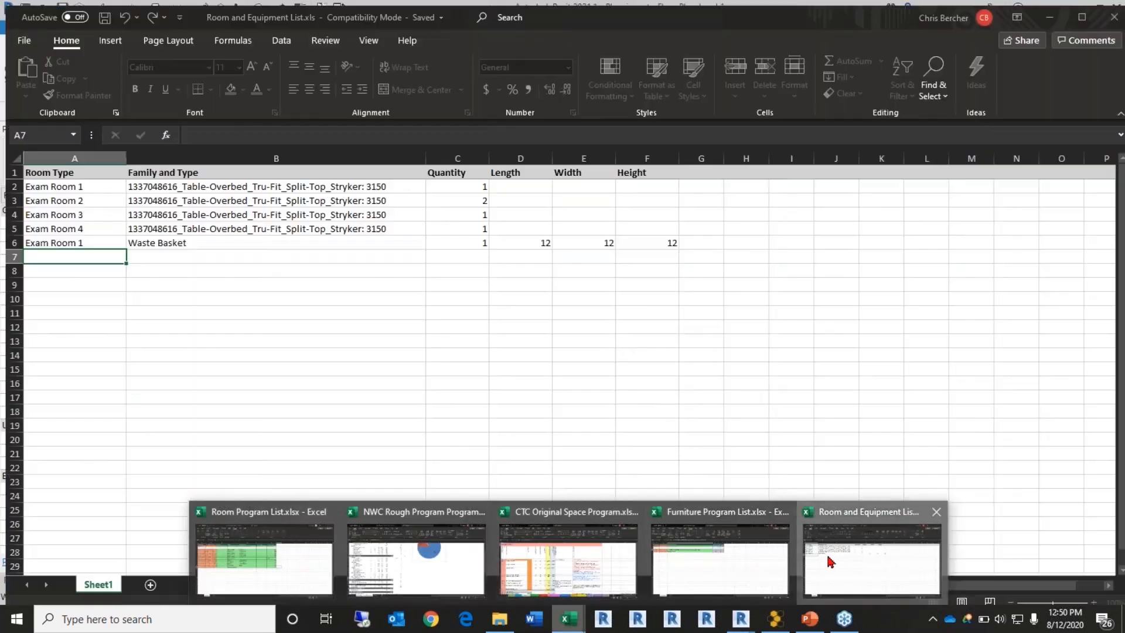
Step: Review Room and Equipment List.xls, then bring Program Creation and Validation.pptx to the front
{"action": "left_click", "coordinate": [826, 554]}
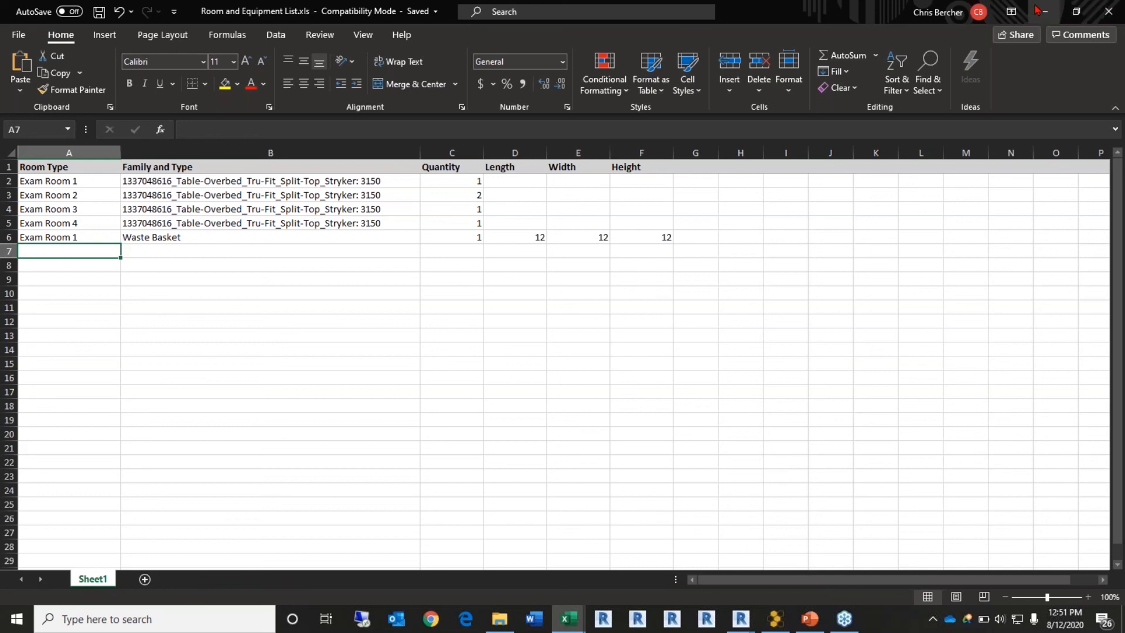
{"action": "mouse_move", "coordinate": [814, 626]}
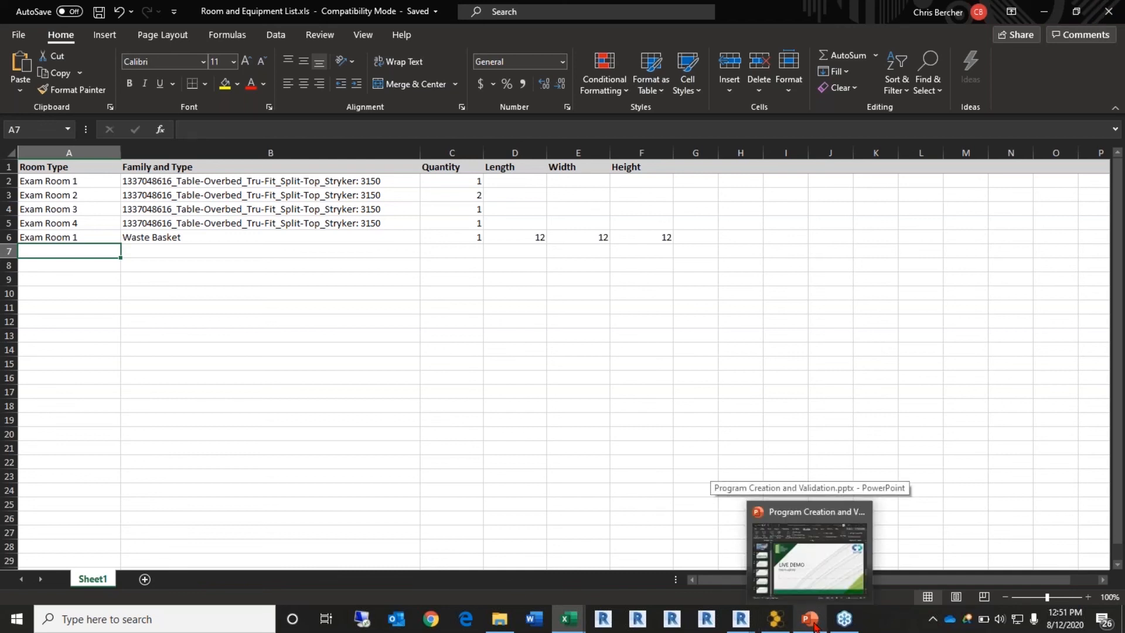
{"action": "left_click", "coordinate": [811, 620]}
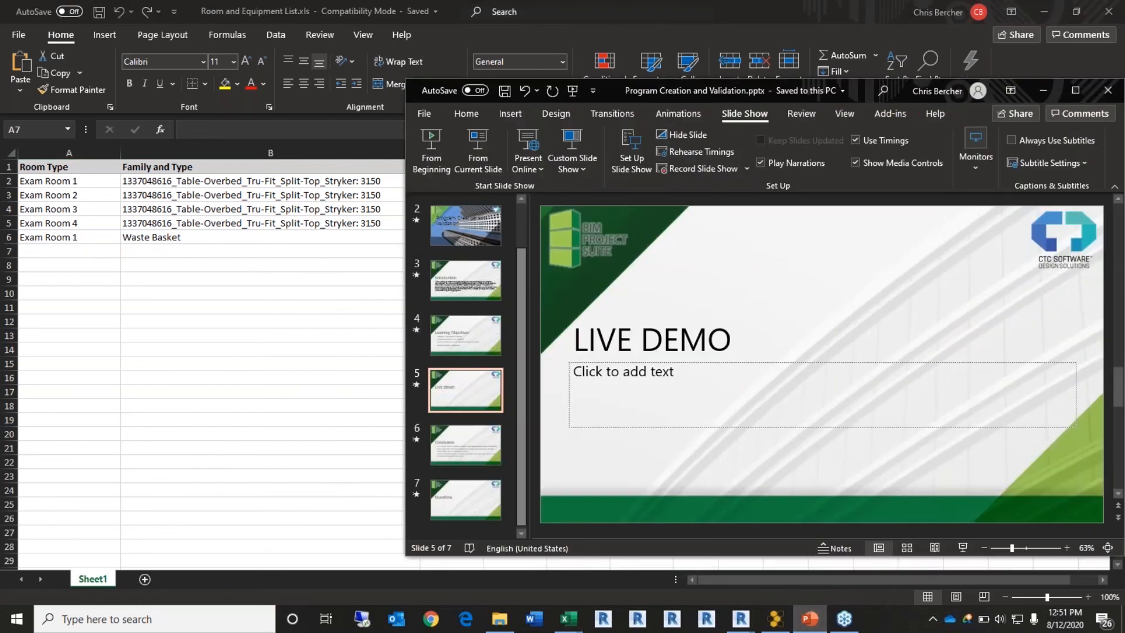